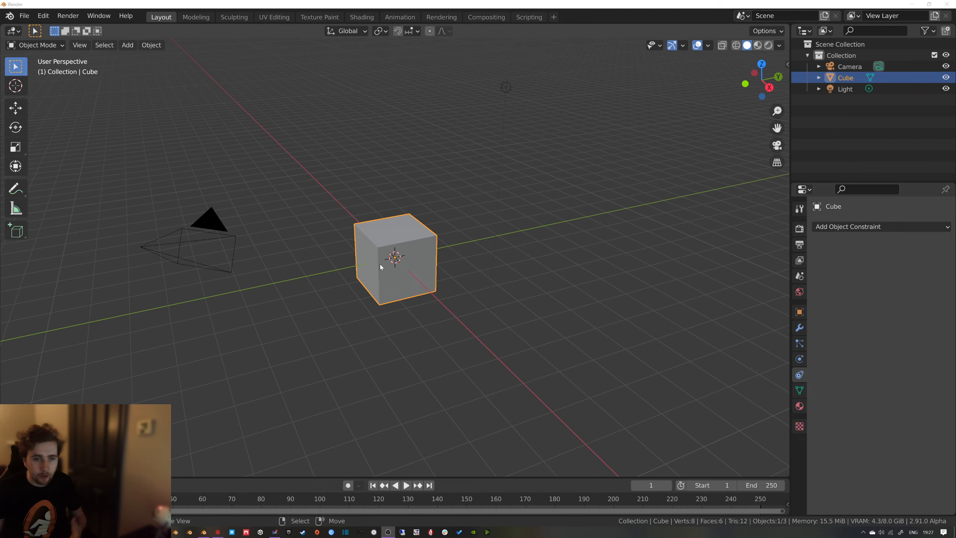
Duplicate the default cube and place the copy beside the original, further back along the red X axis
middle_click_drag(367, 253, 421, 278)
key("shift+d")
left_click(358, 179)
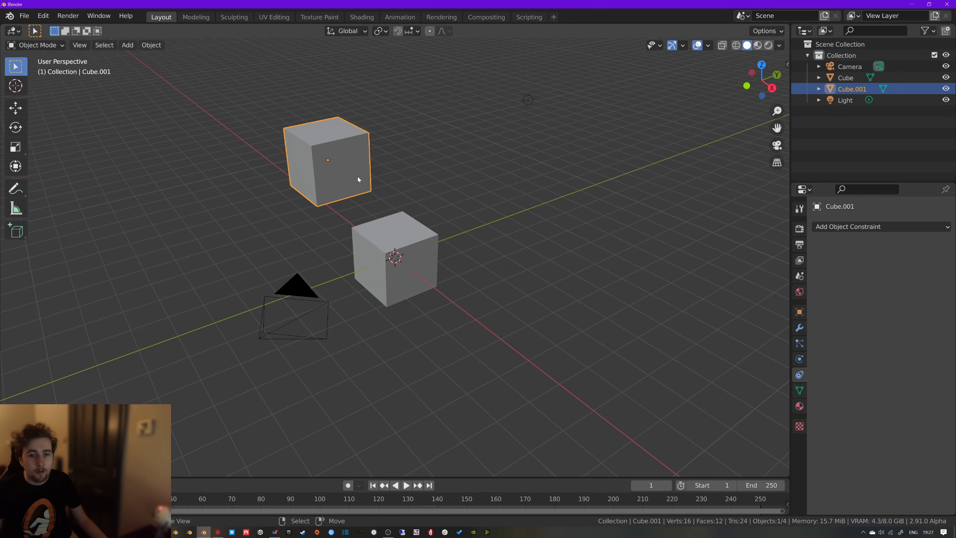
Add a Copy Rotation constraint to the original cube with the duplicate, Cube.001, as its target
left_click(404, 250)
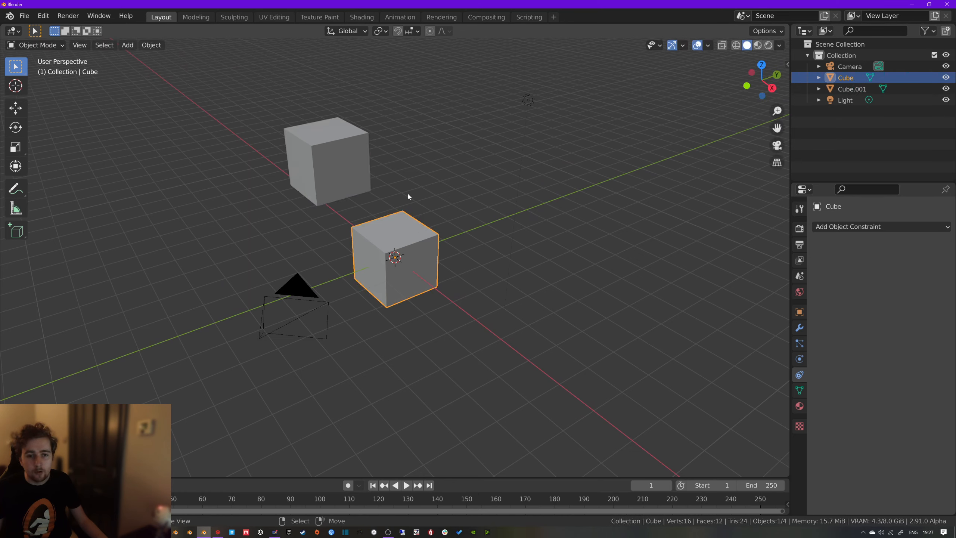
left_click(831, 230)
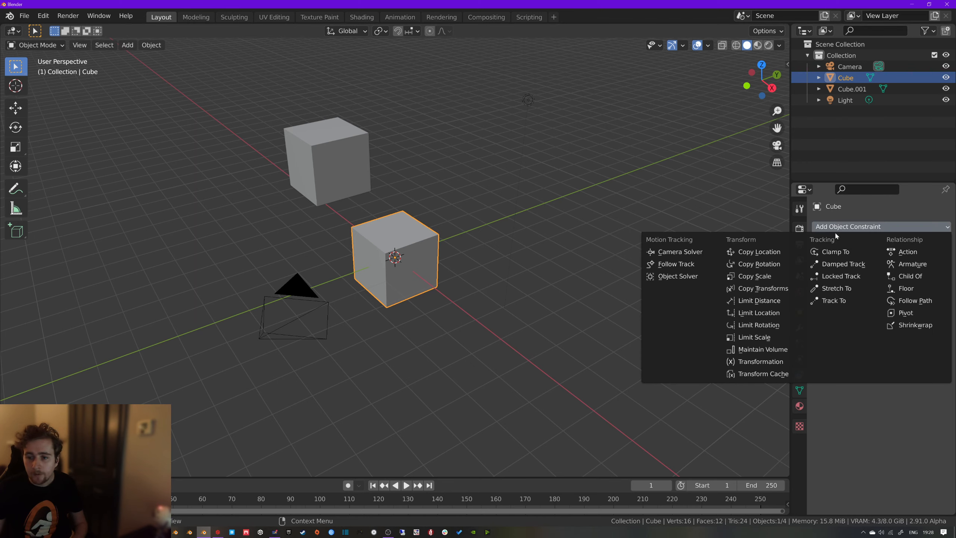
left_click(762, 263)
left_click(934, 262)
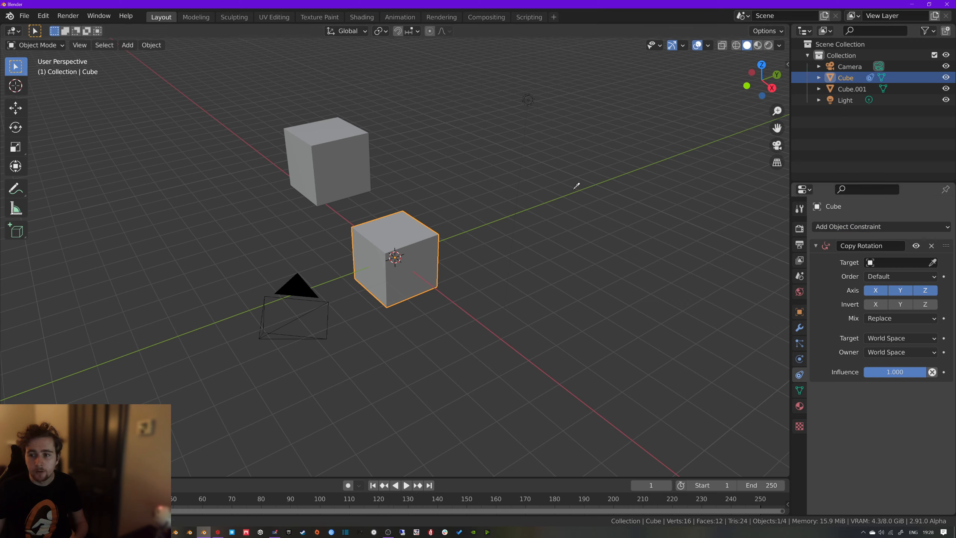
left_click(350, 139)
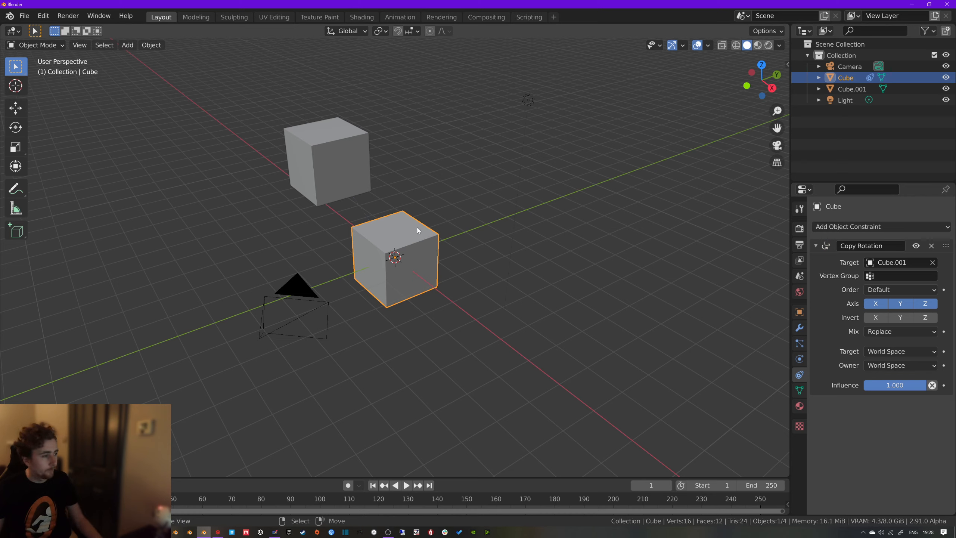
Try to rotate the constrained original cube around the Z axis
key("t")
key("r")
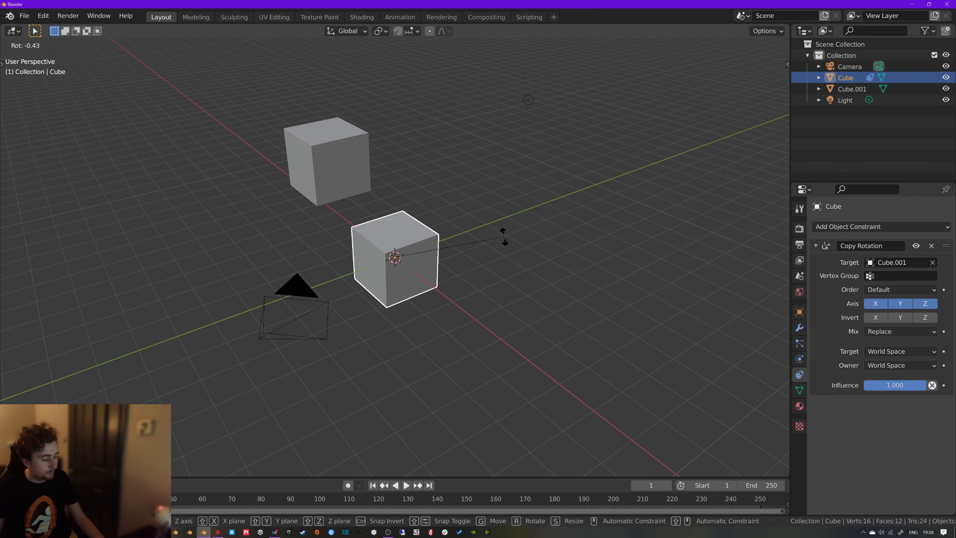
key("z")
right_click(485, 241)
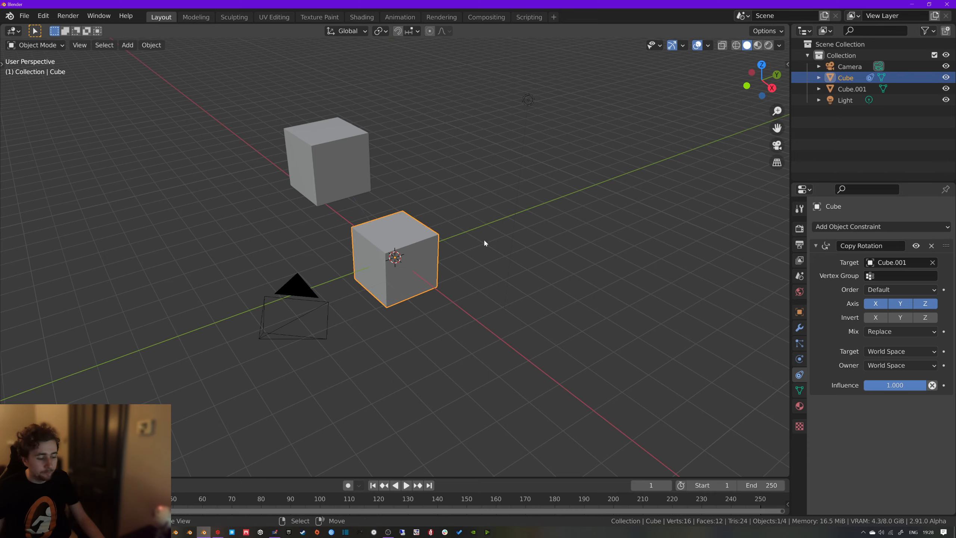
Rotate the target cube, Cube.001, freely around the Z axis to test the Copy Rotation constraint
left_click(351, 160)
key("r")
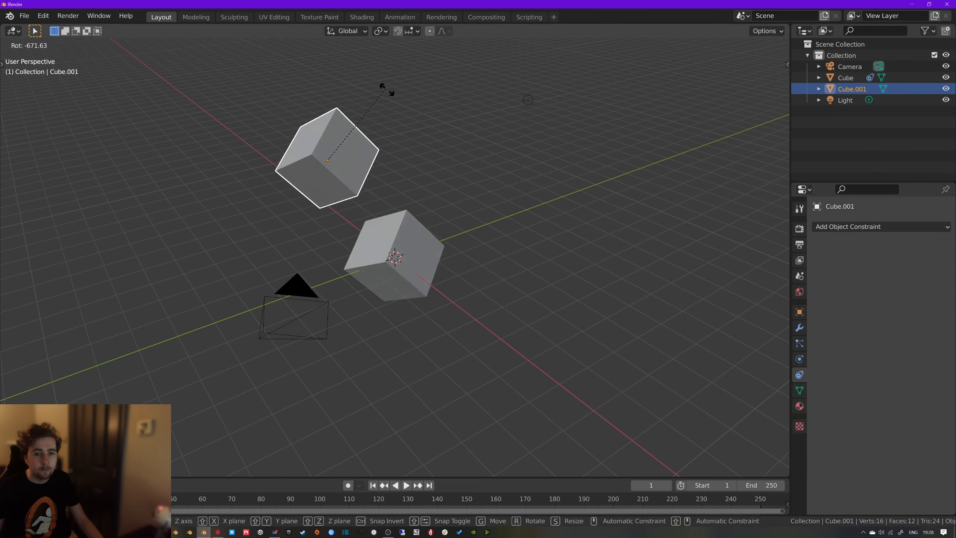
right_click(430, 228)
key("r")
key("z")
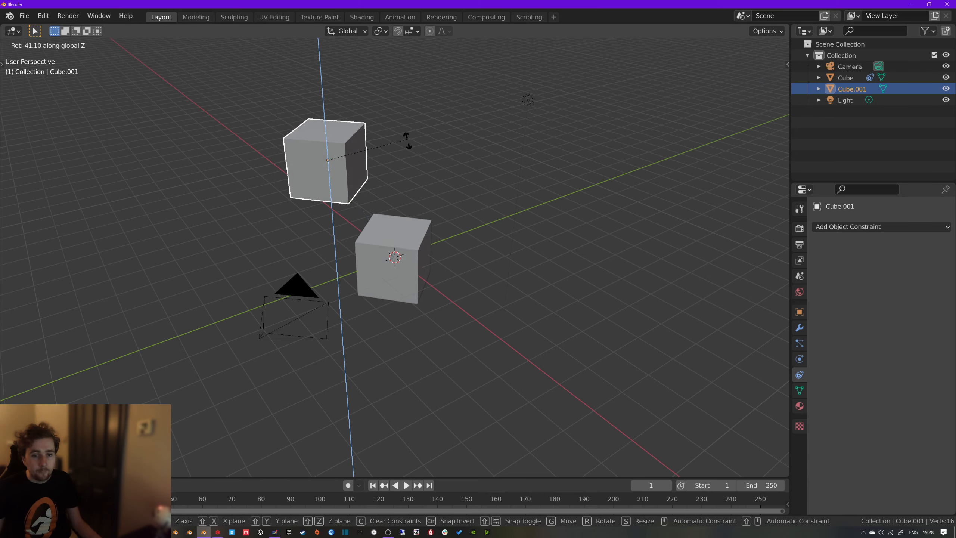
left_click(375, 204)
Try again to rotate the original cube around Z while its Copy Rotation constraint is active
left_click(384, 237)
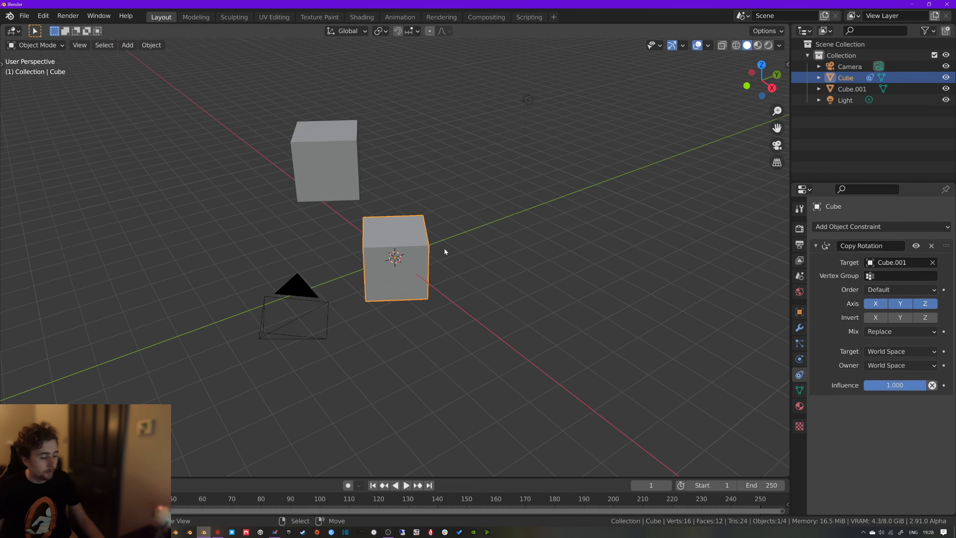
key("r")
key("z")
left_click(485, 223)
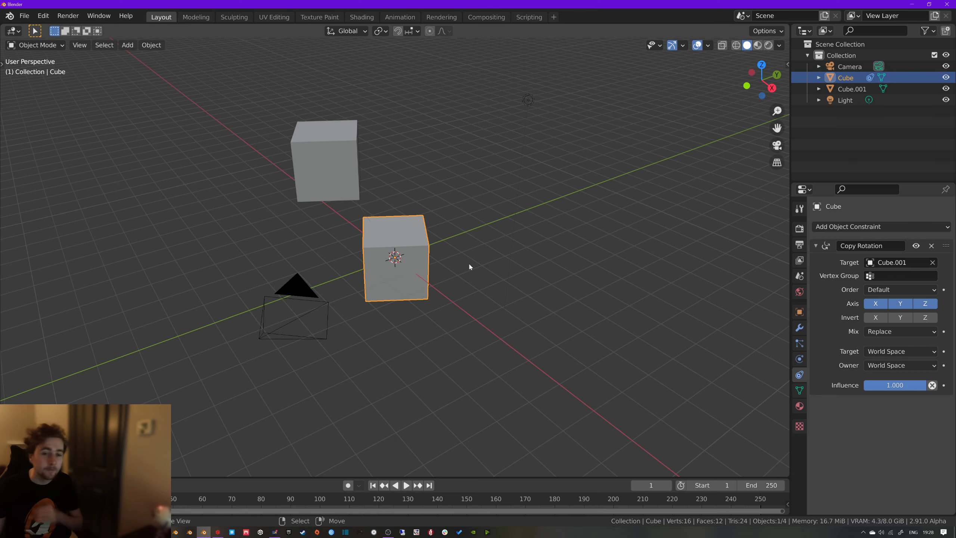
Rotate Cube.001 around the Z axis until its sides line up with the grid again
left_click(333, 168)
key("r")
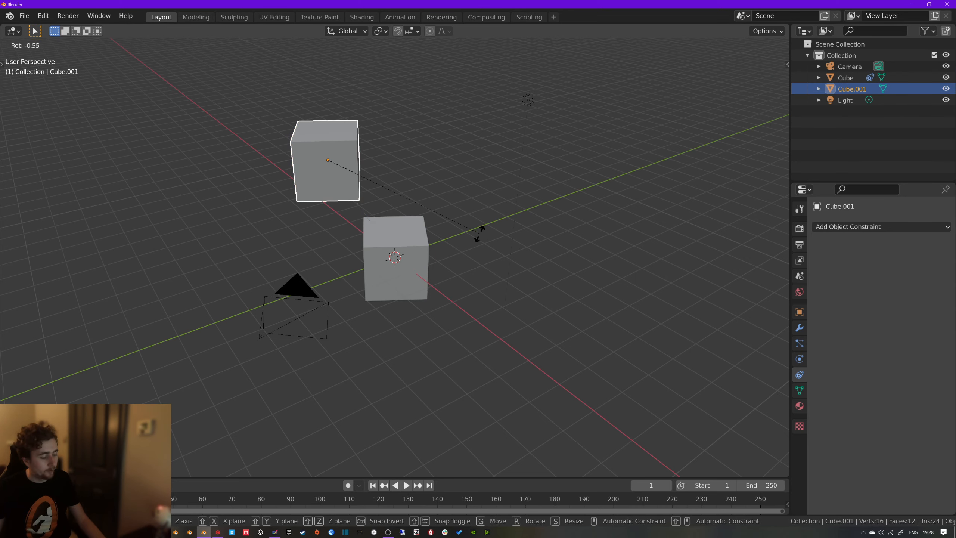
key("z")
left_click(448, 147)
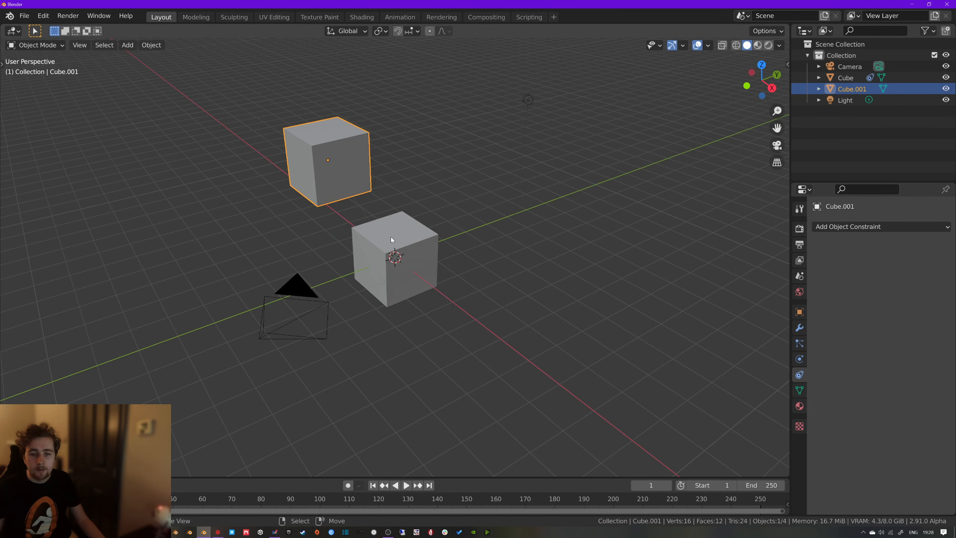
Lower the influence of the original cube's Copy Rotation constraint to about 0.557
left_click(404, 251)
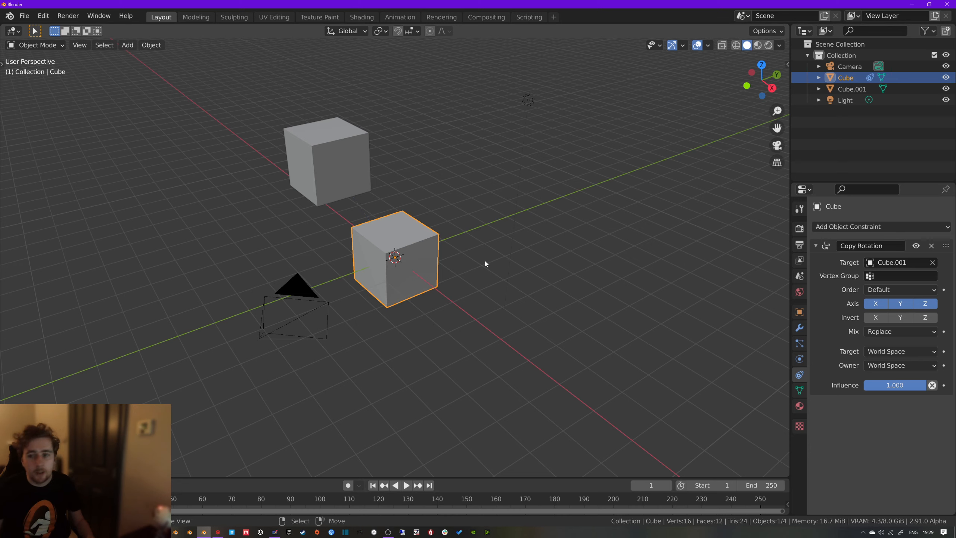
left_click(338, 171)
left_click(368, 239)
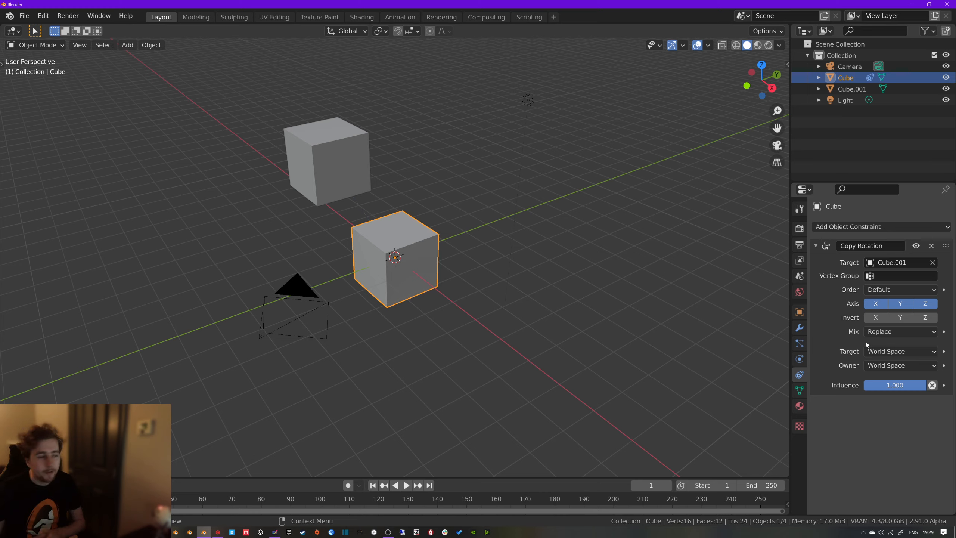
left_click(840, 226)
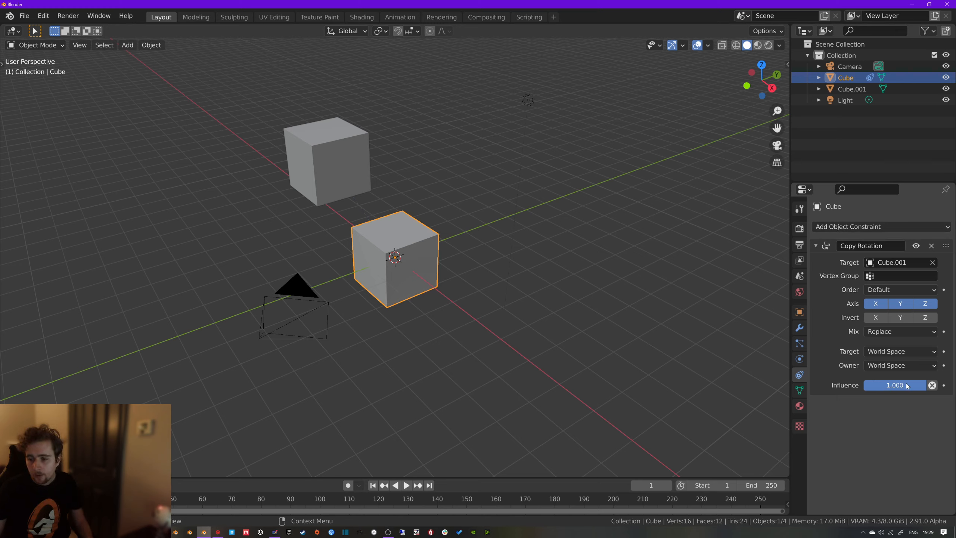
left_click_drag(919, 385, 899, 386)
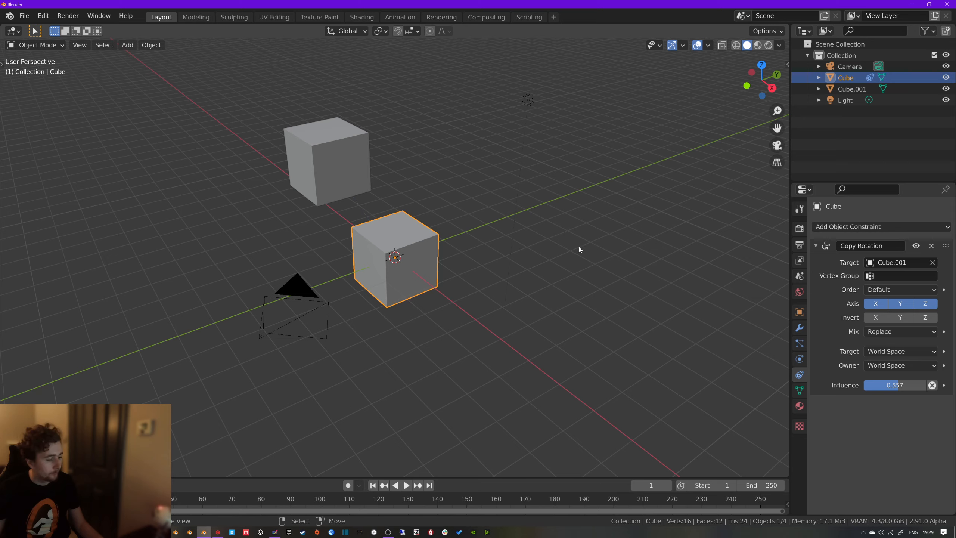
Test the reduced constraint influence by temporarily rotating Cube.001 around the Z axis
left_click(365, 173)
key("r")
key("z")
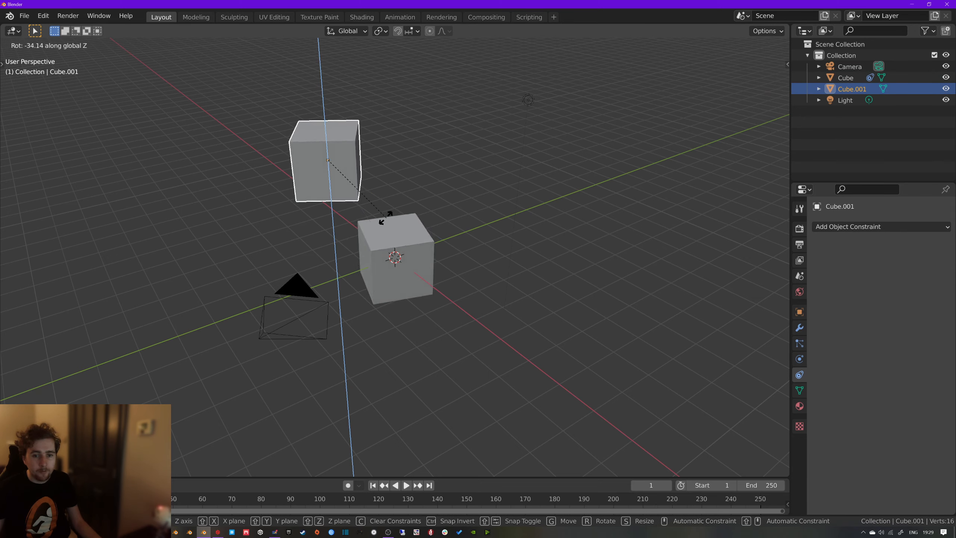
right_click(437, 120)
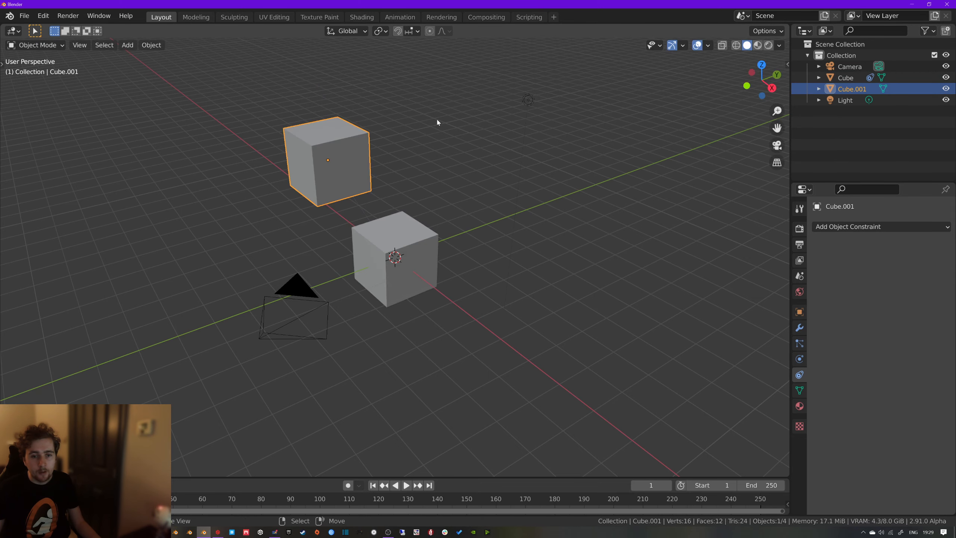
Delete Cube.001 and remove the Copy Rotation constraint from the original cube
key("x")
left_click(413, 167)
left_click(408, 226)
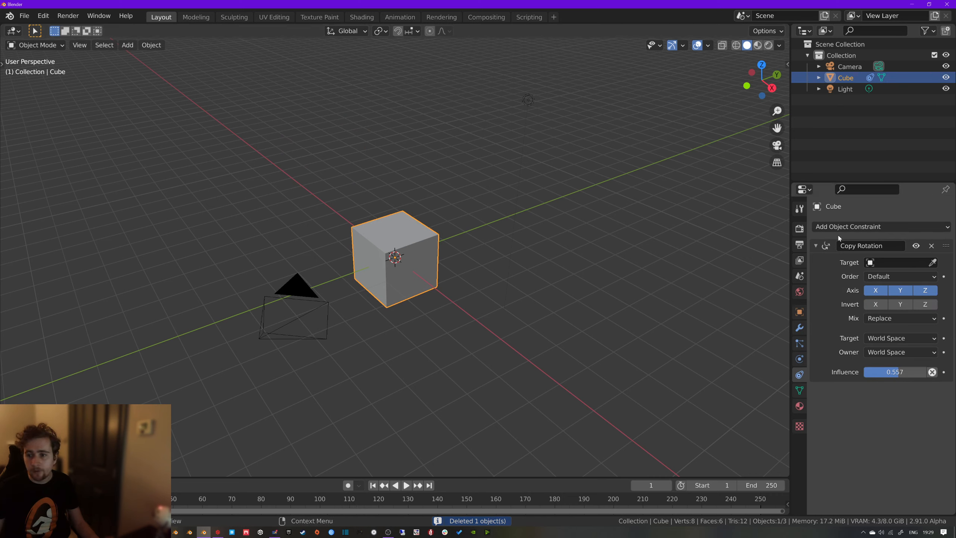
left_click(931, 246)
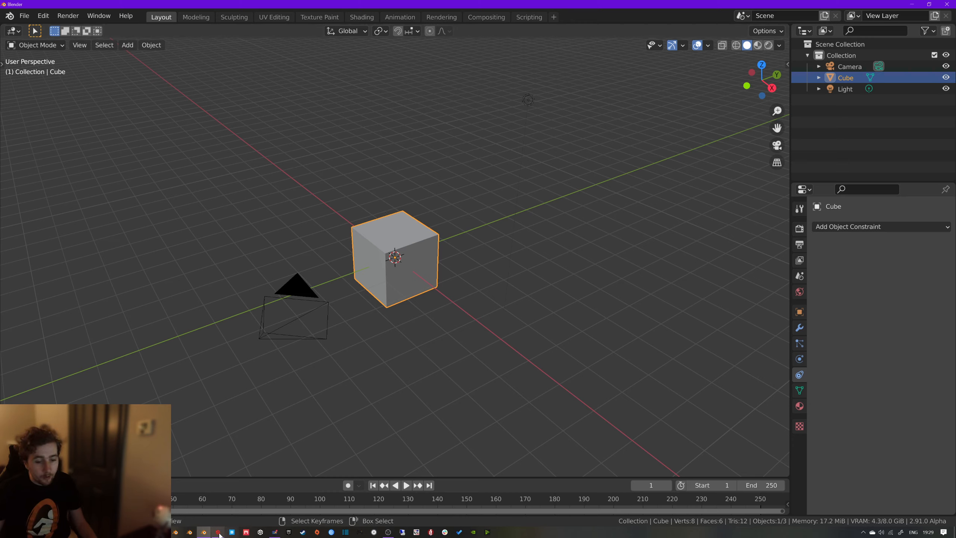
Switch to the browser to view the YouTube video "Artstation Challenge: Feudal Japan" as reference, and return to Blender
left_click(133, 532)
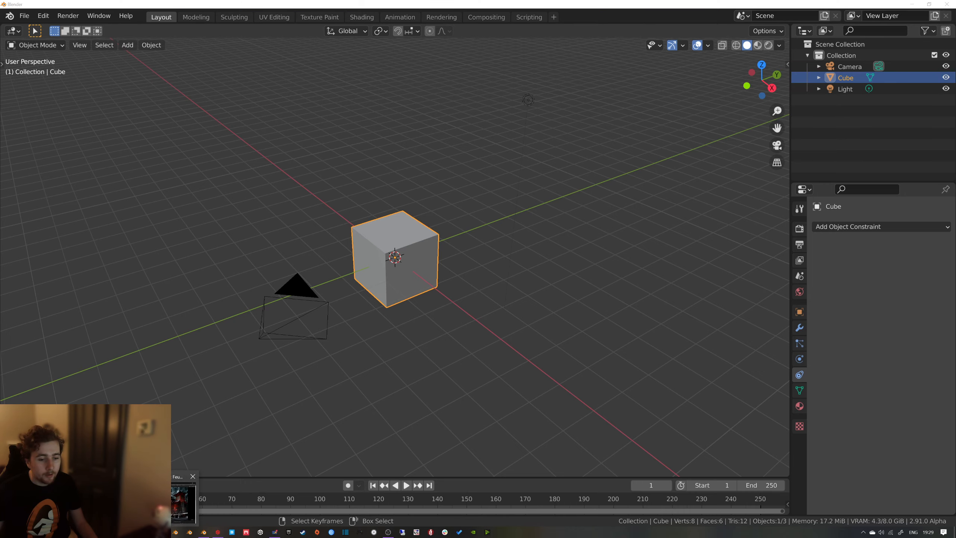
left_click(162, 503)
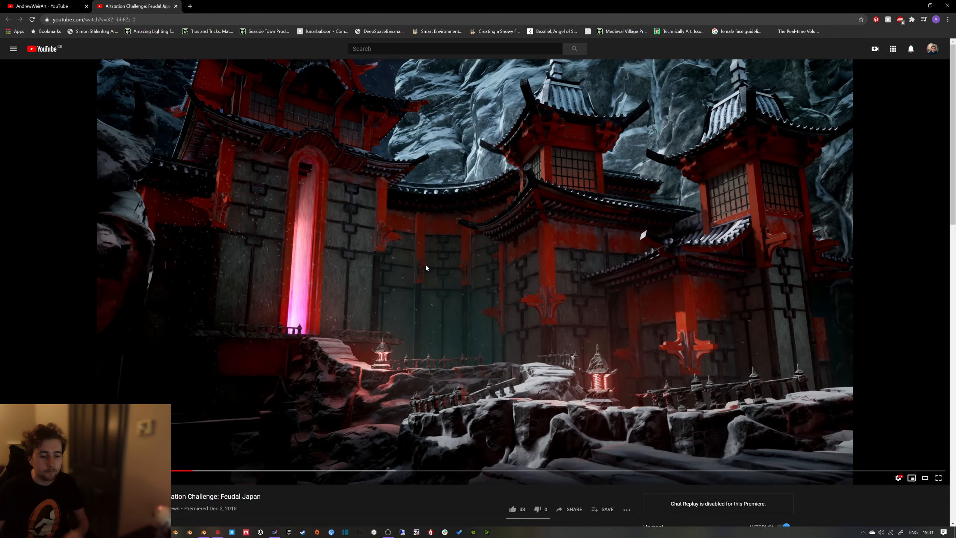
left_click(204, 532)
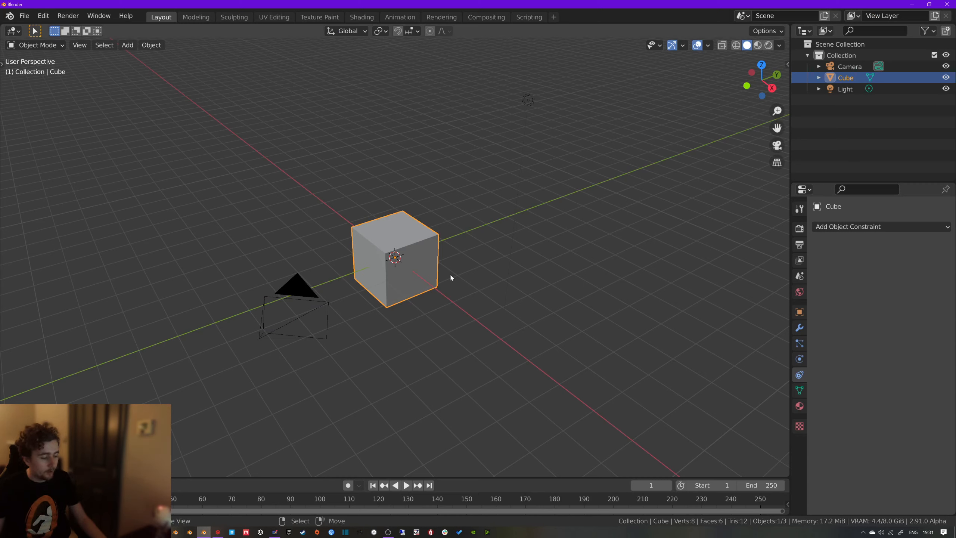
Scale the cube down along the X axis to form a thin upright slab
key("s")
key("x")
left_click(402, 261)
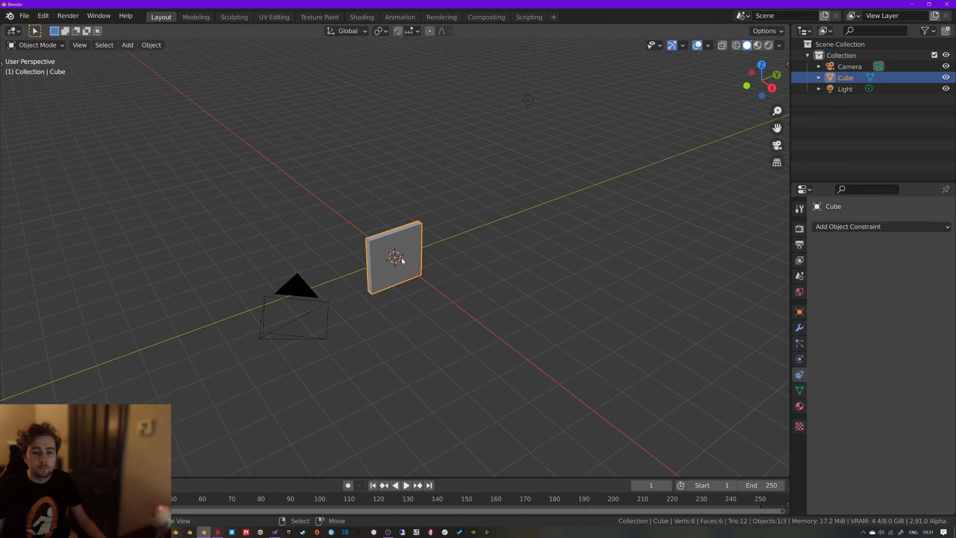
key("s")
right_click(457, 251)
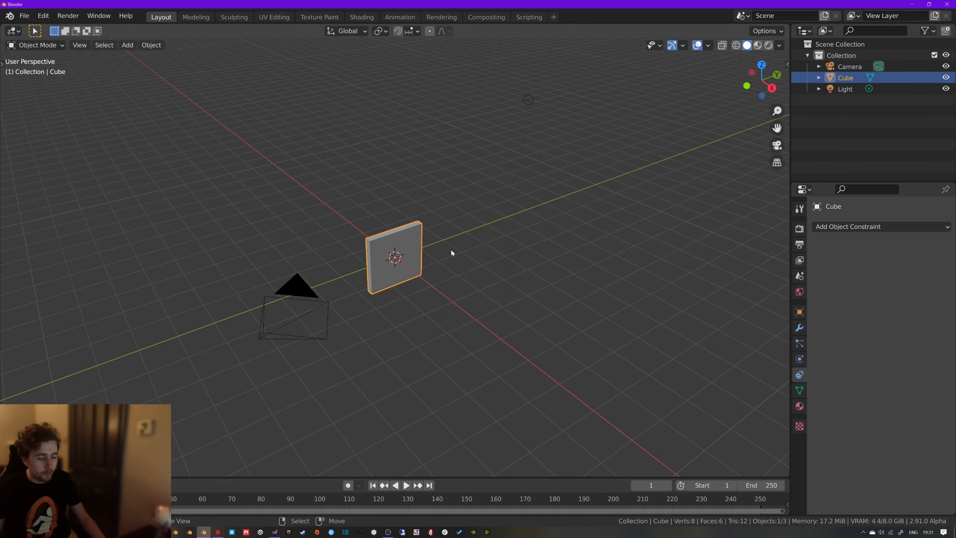
Move the slab up 1 m along the Z axis so its base sits at ground level
middle_click_drag(450, 248, 415, 247)
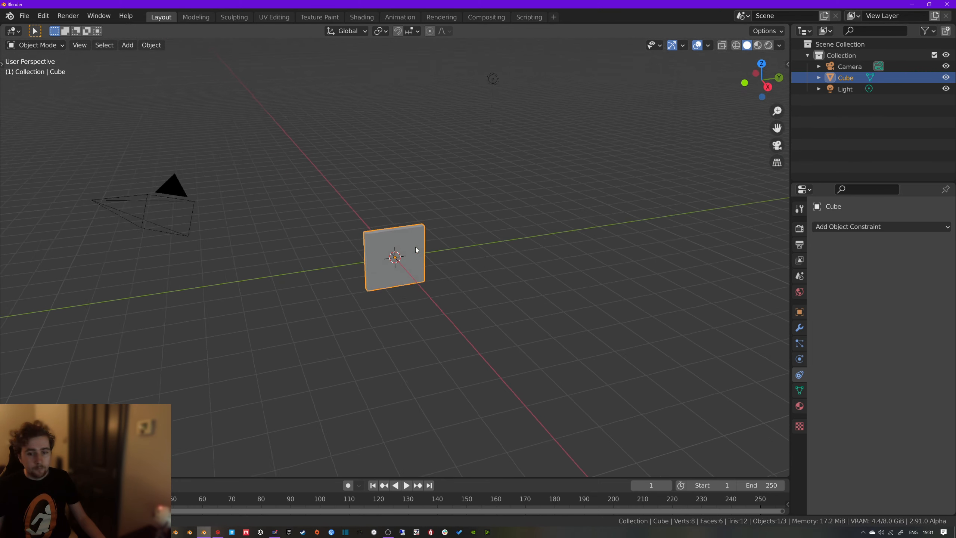
scroll(416, 245, "up", 3)
key("g")
key("z")
key("1")
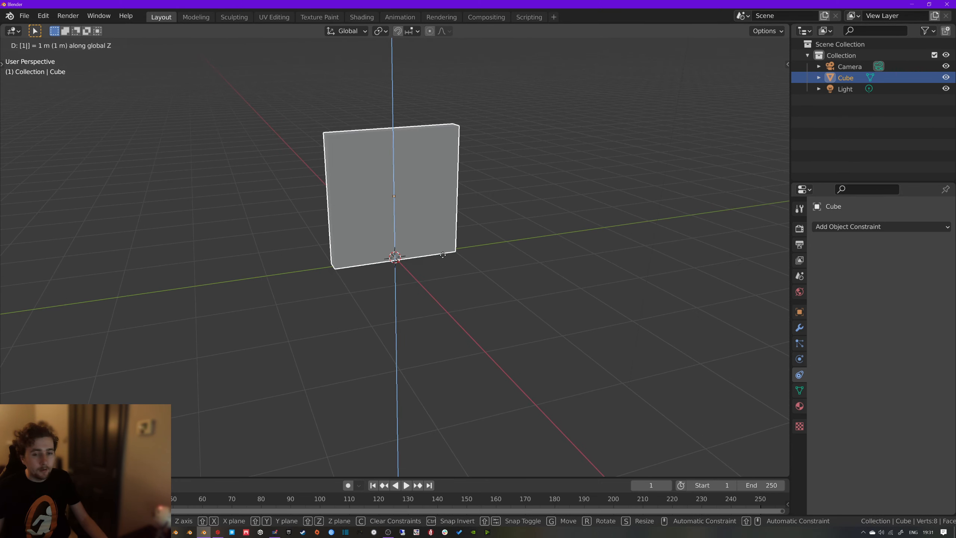
key("Return")
Scale the slab further along the X axis to make it a thinner panel
middle_click_drag(445, 258, 523, 269)
key("s")
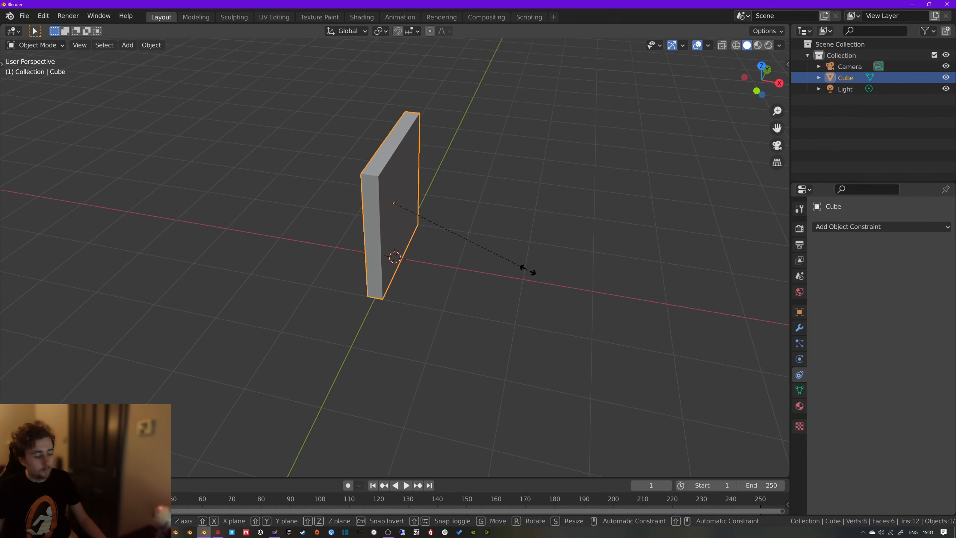
key("x")
left_click(446, 236)
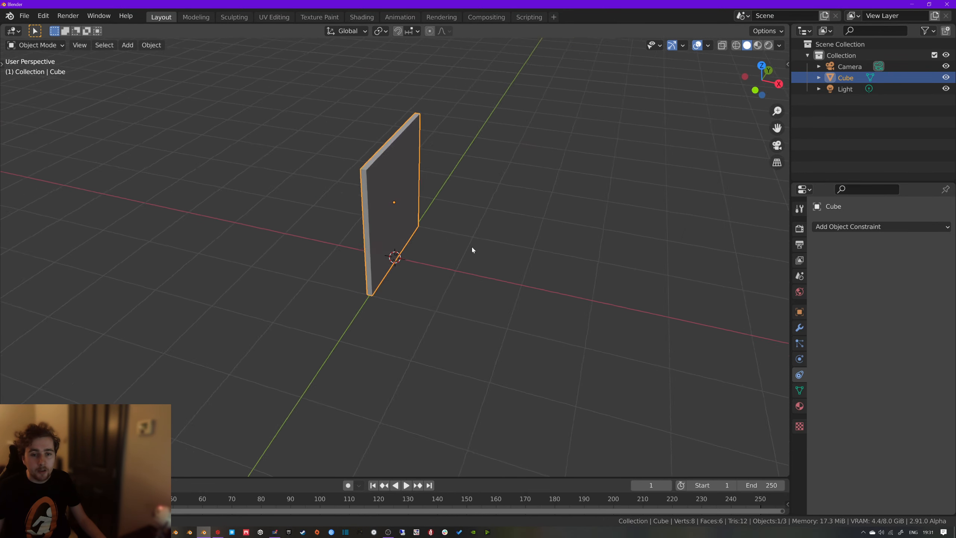
Edit the panel's mesh and move its top face up 4 m along the Z axis to make a tall panel
middle_click_drag(472, 250, 411, 247)
key("Tab")
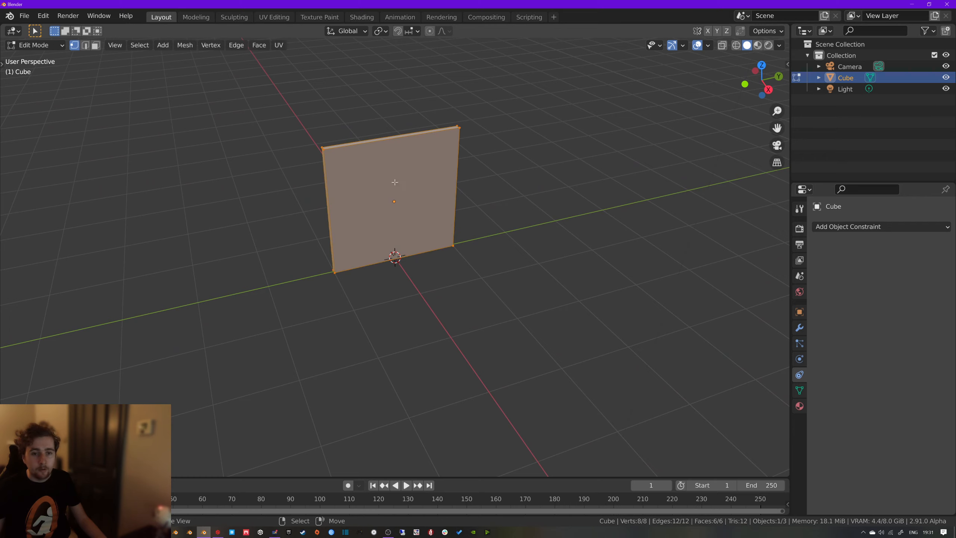
key("3")
left_click(369, 143)
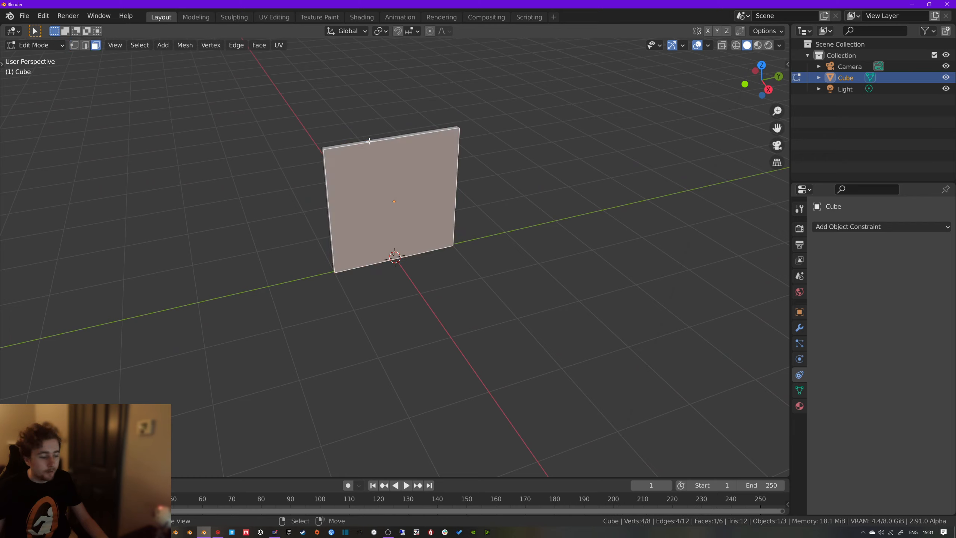
key("g")
key("z")
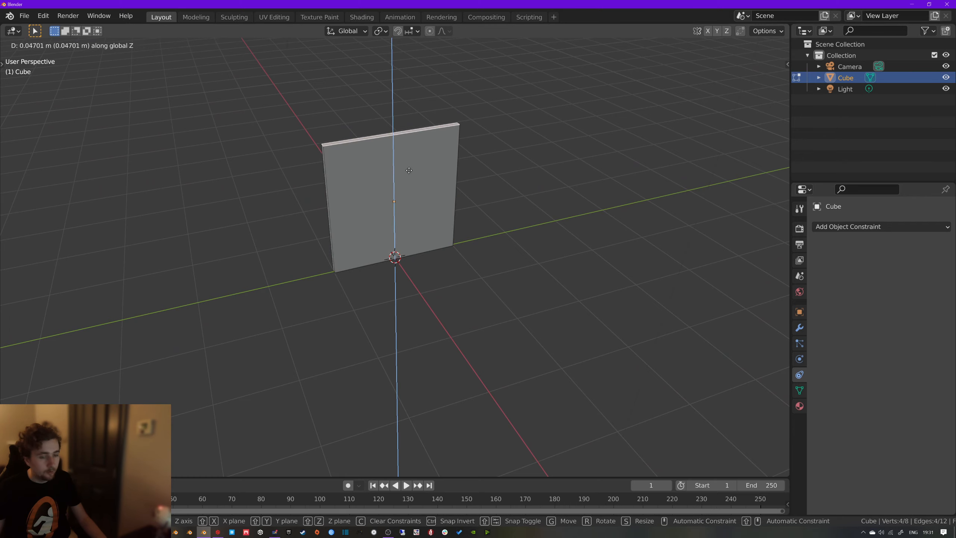
type("4")
left_click(414, 159)
scroll(410, 167, "down", 3)
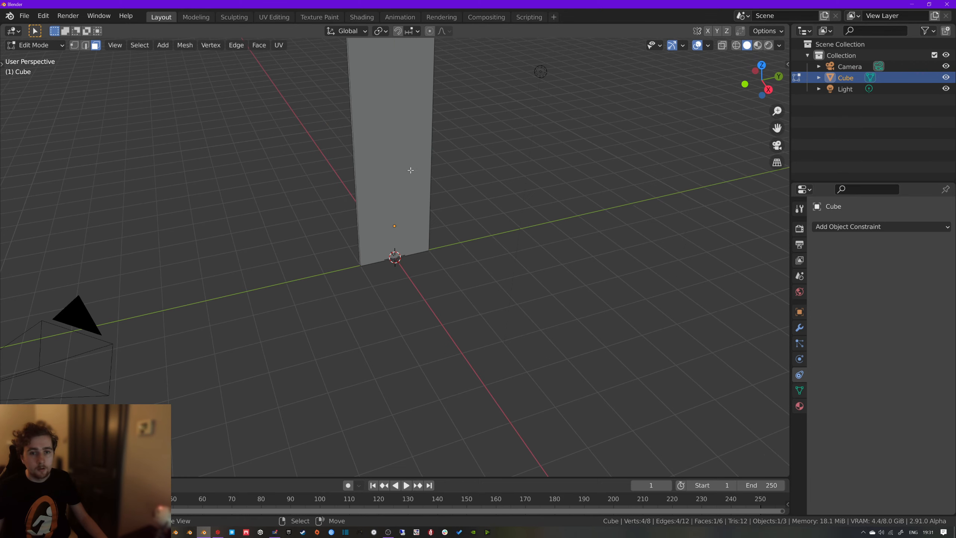
middle_click_drag(410, 169, 409, 253, "shift")
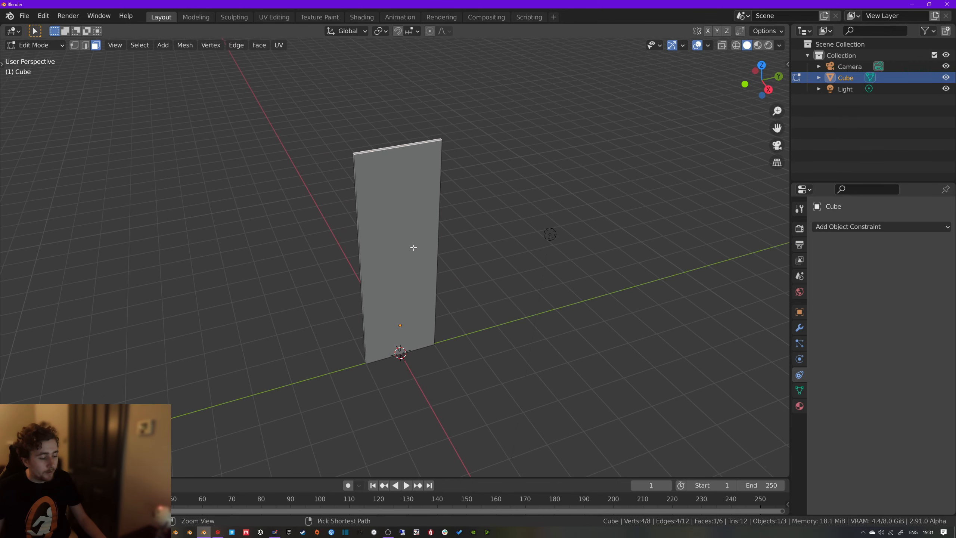
Undo the last move of the panel's top face and raise the face 2 m along the Z axis
key("ctrl+z")
type("gz")
type("2")
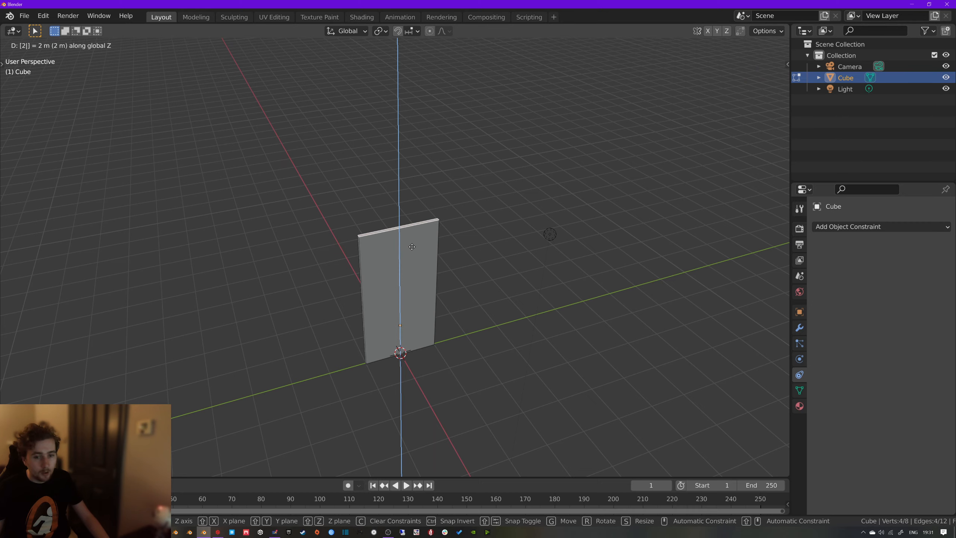
key("Return")
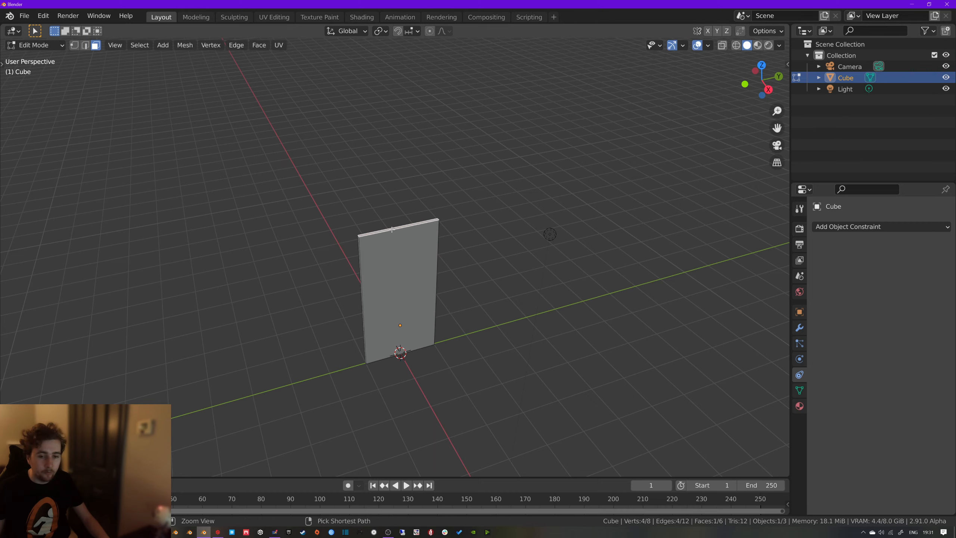
Duplicate the panel's top front edge and extrude the copy down along Z to form a narrow horizontal strip
scroll(385, 232, "up", 2)
middle_click_drag(386, 232, 404, 230)
scroll(405, 231, "up", 2)
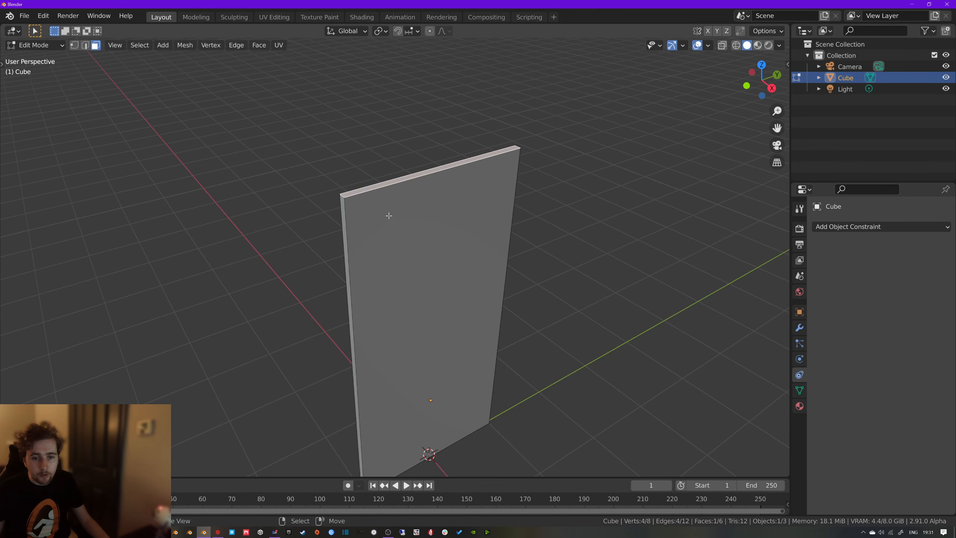
key("2")
right_click(372, 191)
key("e")
right_click(403, 219)
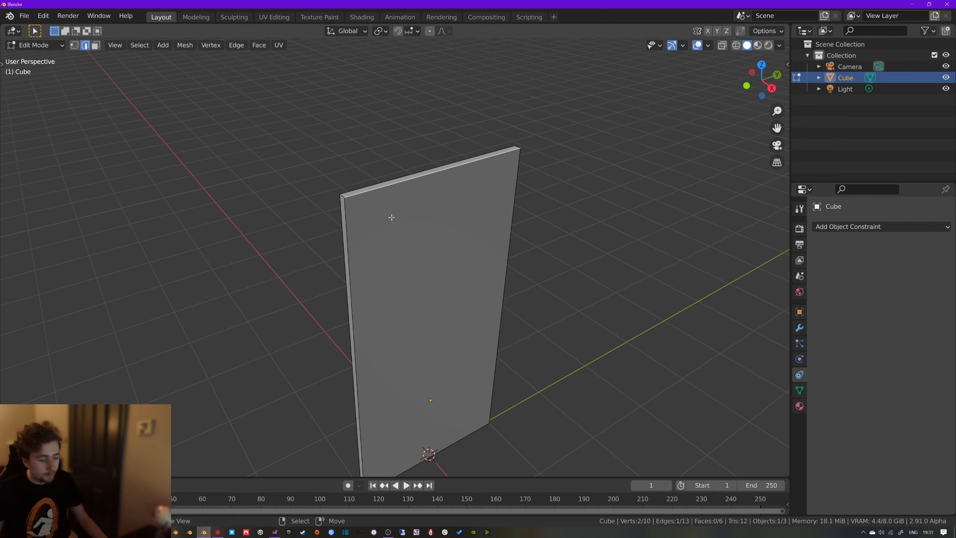
key("shift+d")
key("z")
left_click(414, 239)
key("3")
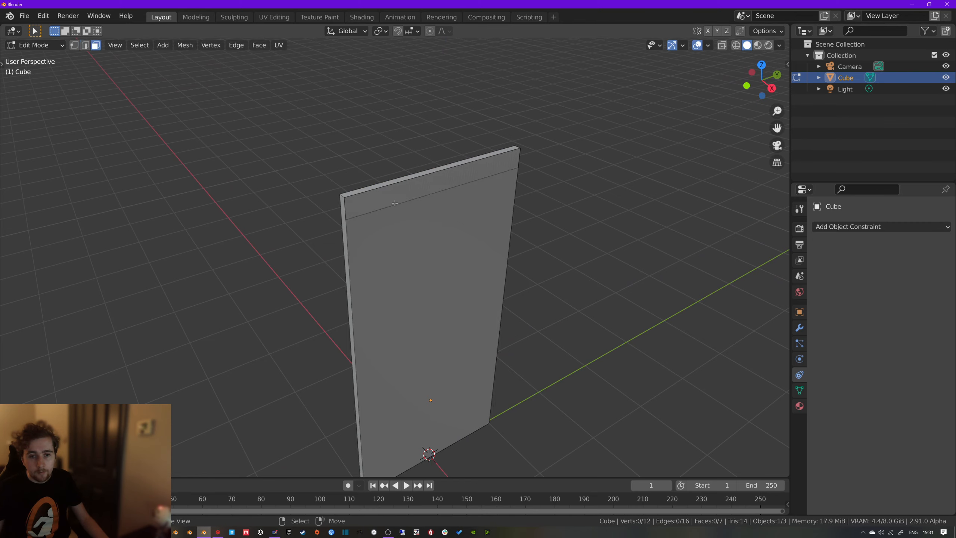
Extrude the strip's face outward from the panel to make a raised bar across the top
left_click(395, 202)
key("e")
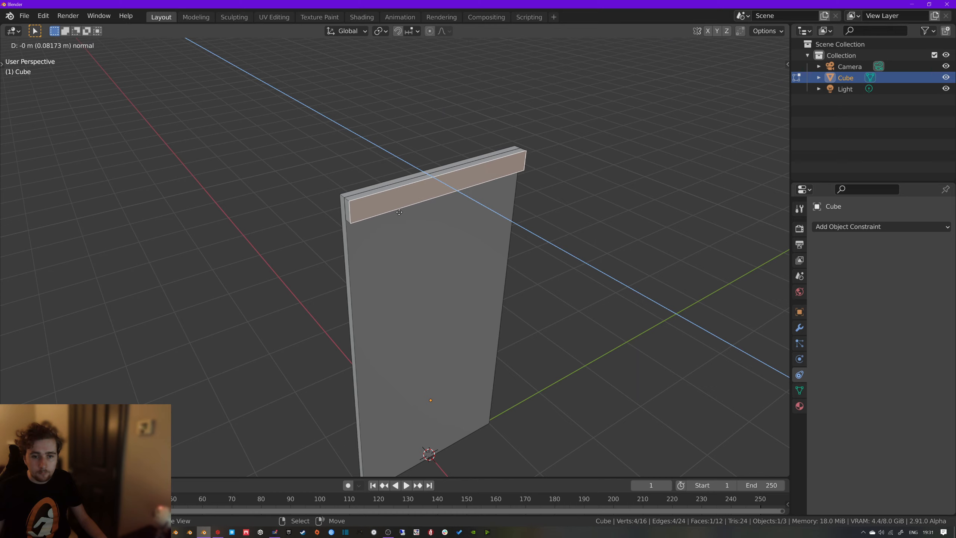
left_click(420, 216)
middle_click_drag(421, 215, 393, 111)
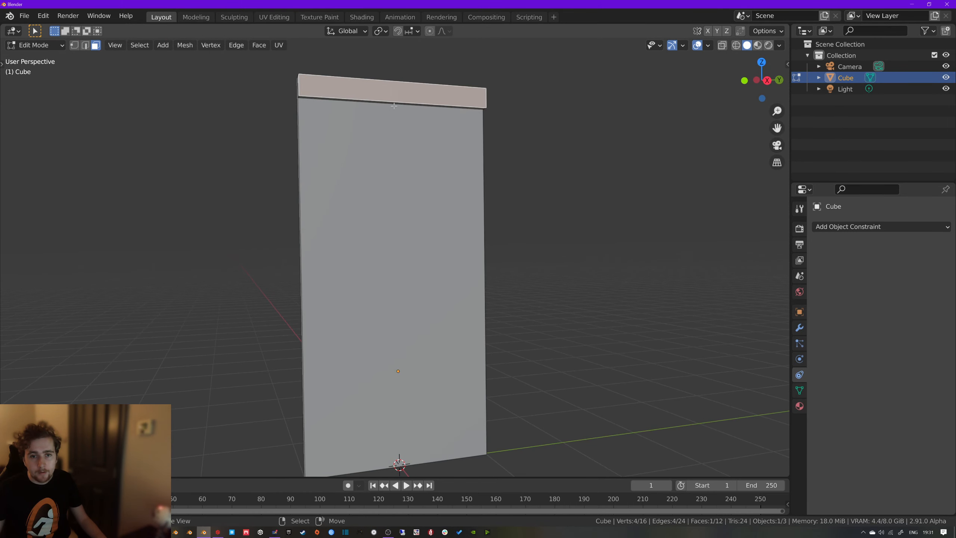
Add two evenly spaced vertical loop cuts to the raised bar, dividing its length into three segments
left_click(394, 106)
left_click(396, 102)
key("ctrl+r")
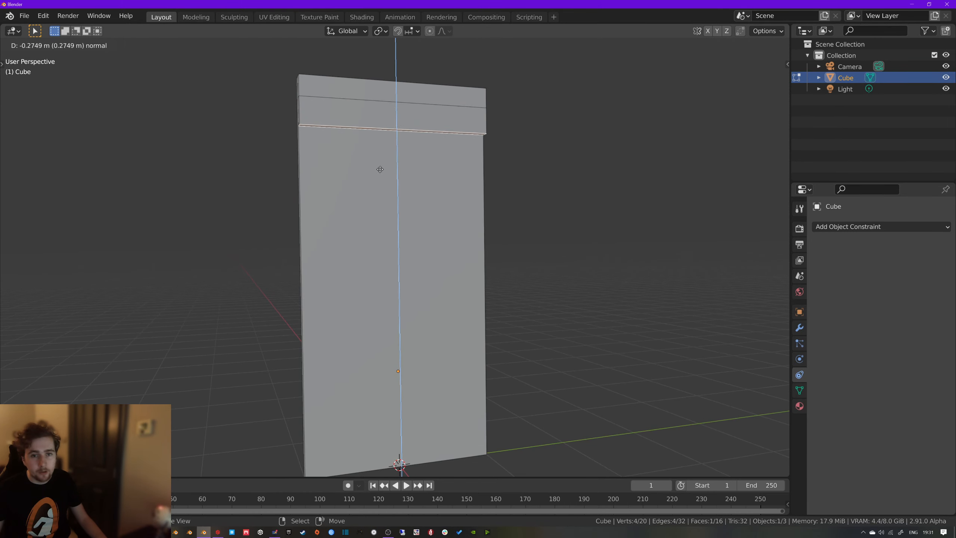
scroll(386, 95, "up", 3)
scroll(386, 94, "down", 2)
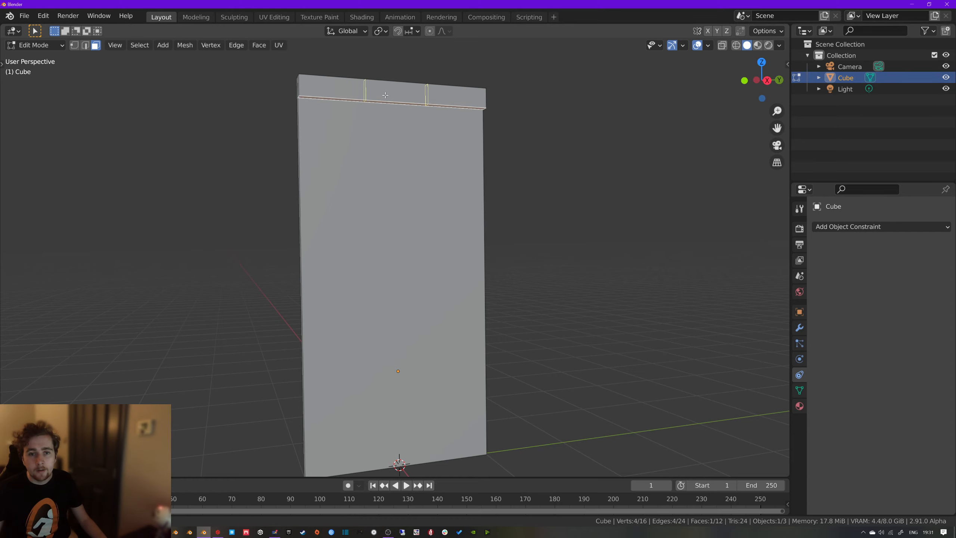
left_click(387, 96)
right_click(387, 96)
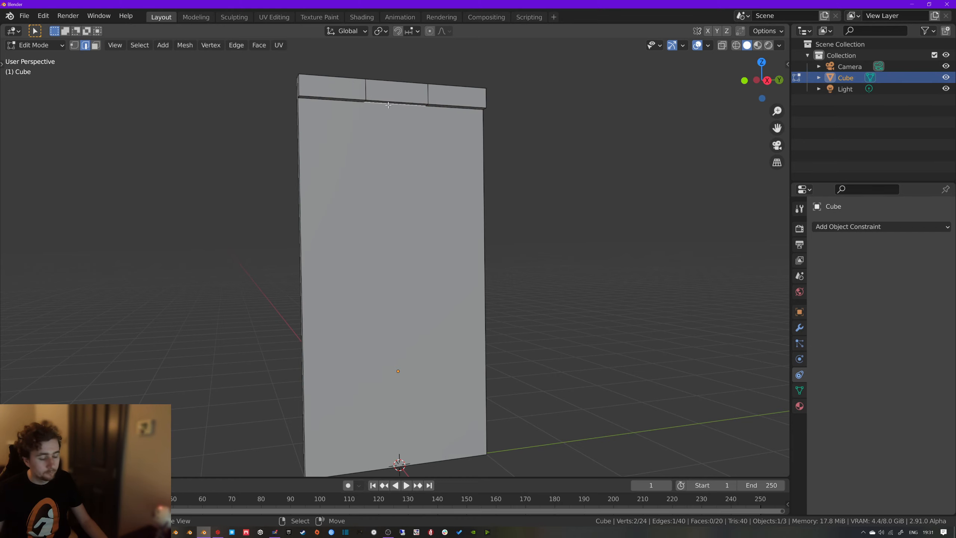
Extrude the underside face of the bar's middle segment downward to form a square block
key("3")
left_click(388, 106)
middle_click_drag(390, 105, 409, 88)
left_click(413, 86)
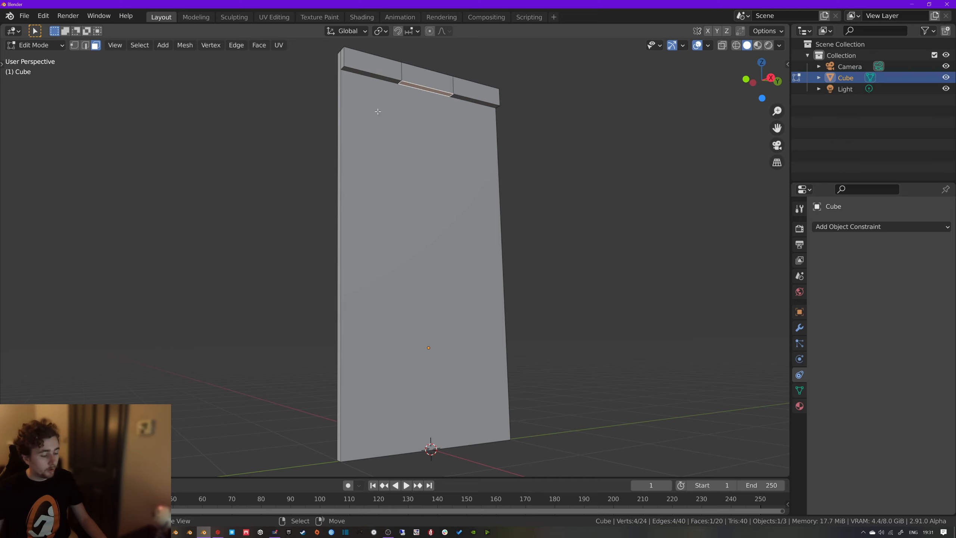
key("e")
left_click(418, 112)
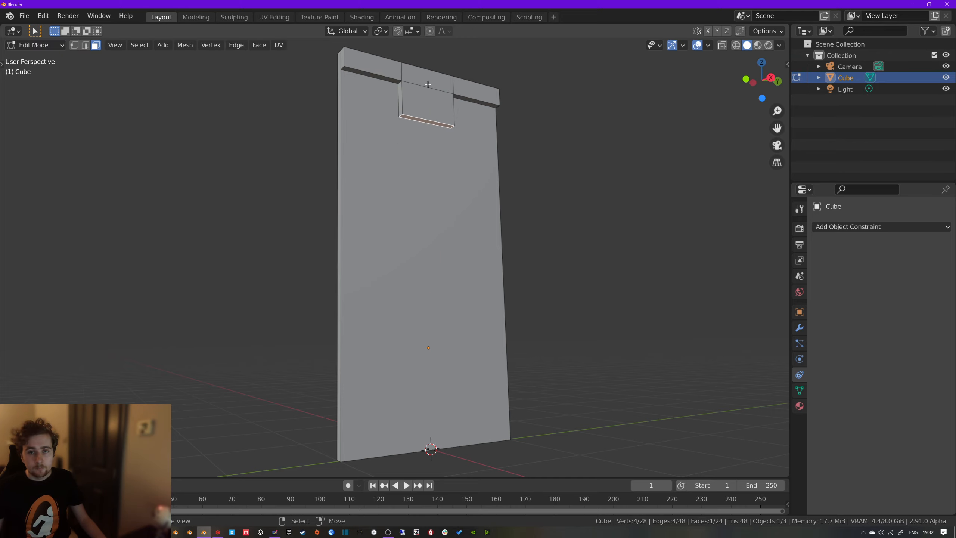
Inset the two front faces of the bar's central block together to form a square frame
left_click(428, 83)
left_click(428, 100, "shift")
middle_click_drag(442, 121, 481, 140)
key("i")
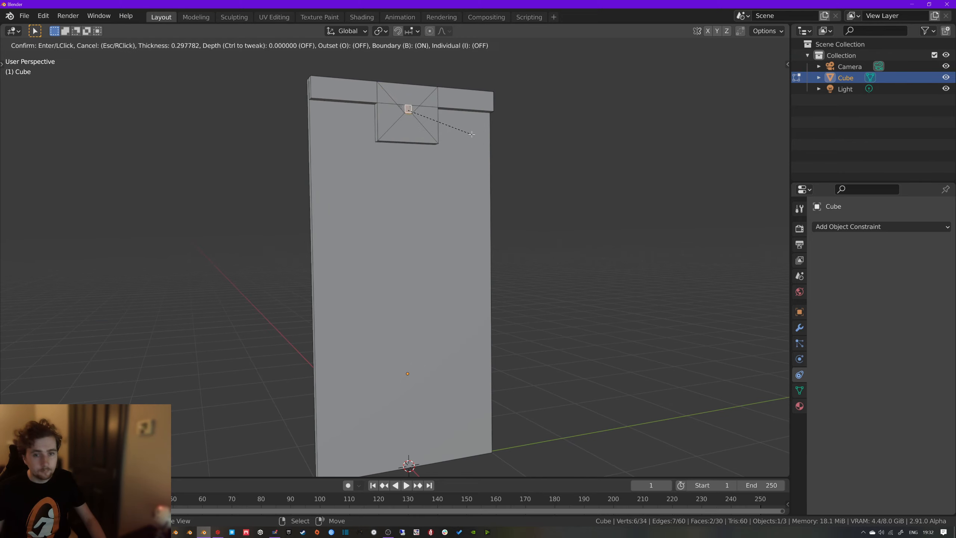
left_click(477, 136)
mouse_move(479, 137)
middle_mouse_down()
mouse_move(471, 140)
mouse_move(497, 141)
middle_mouse_up()
key("e")
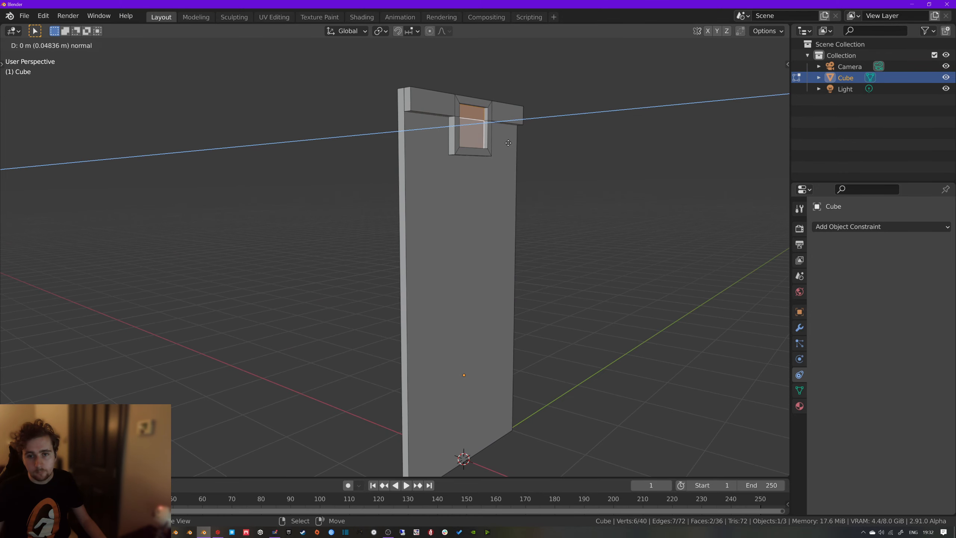
right_click(509, 143)
key("ctrl+z")
Delete the inset faces to open a square hole in the central block, and hide the main panel's faces
key("x")
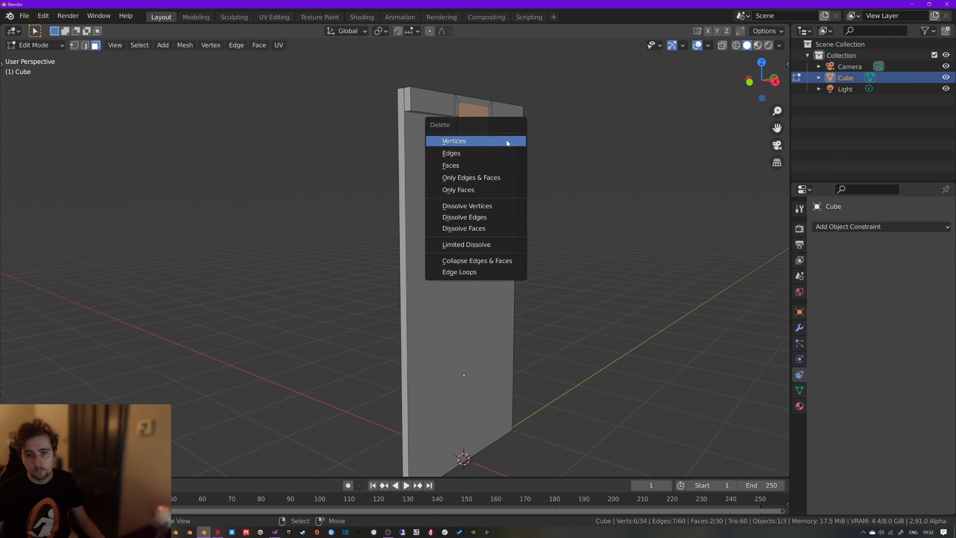
left_click(485, 165)
middle_click_drag(531, 162, 472, 155)
left_click(464, 167)
key("ctrl+KP_Add")
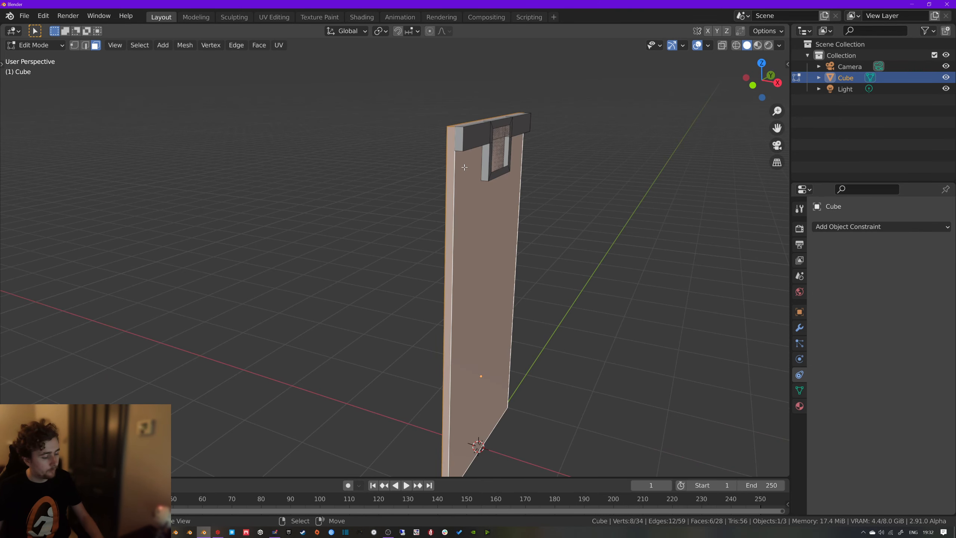
key("x")
key("h")
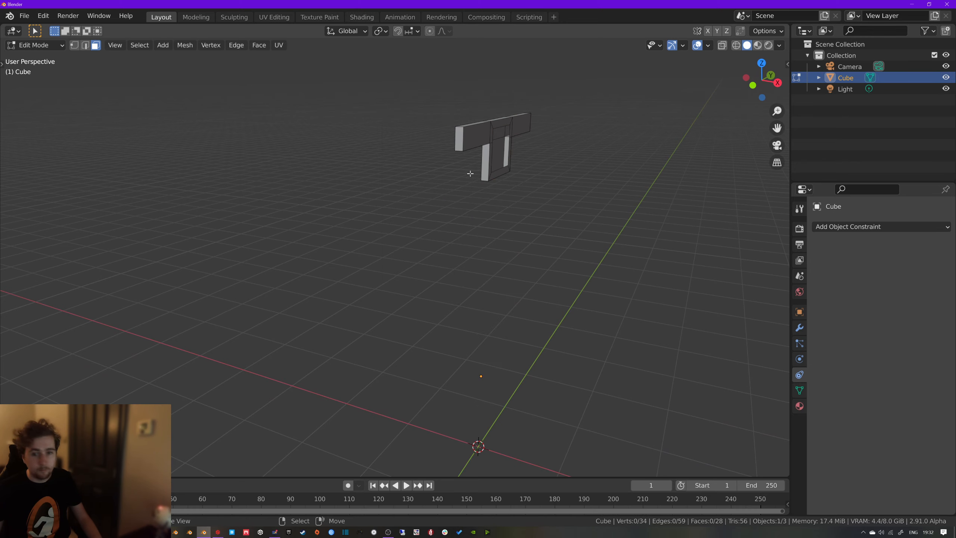
Delete the four hidden-side back faces of the bar and its central block
middle_click_drag(471, 173, 522, 173)
left_click(509, 133)
left_click(509, 118, "shift")
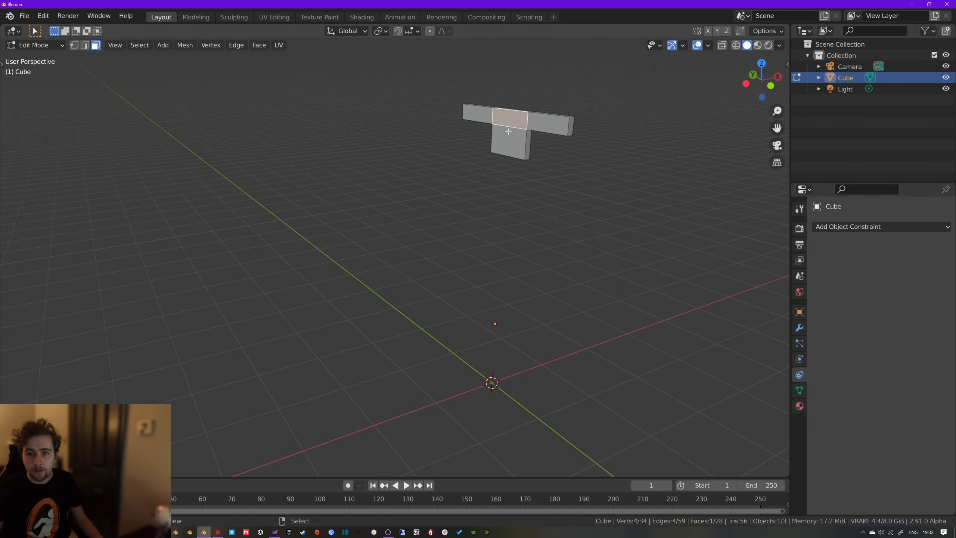
left_click(477, 114, "shift")
left_click(530, 122, "shift")
key("x")
left_click(529, 122)
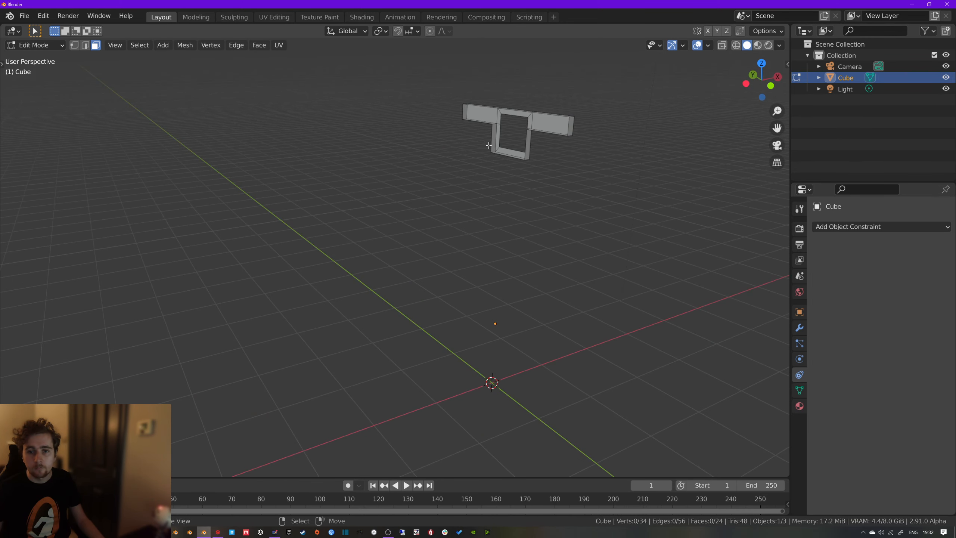
Reveal the hidden panel and extrude the square opening's edge loop back along X into the panel
middle_click_drag(529, 122, 492, 185)
key("alt")
left_click(511, 161, "alt")
left_click(498, 191, "alt")
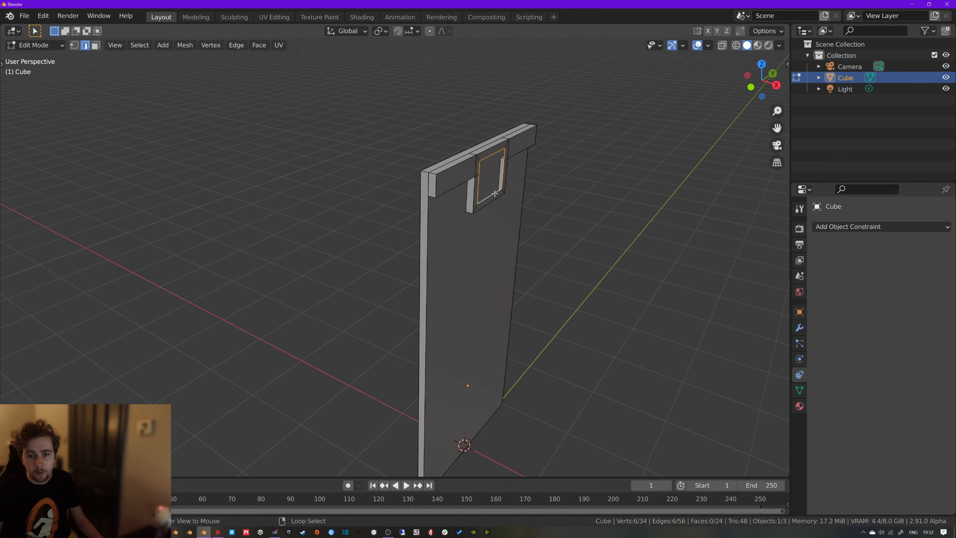
key("e")
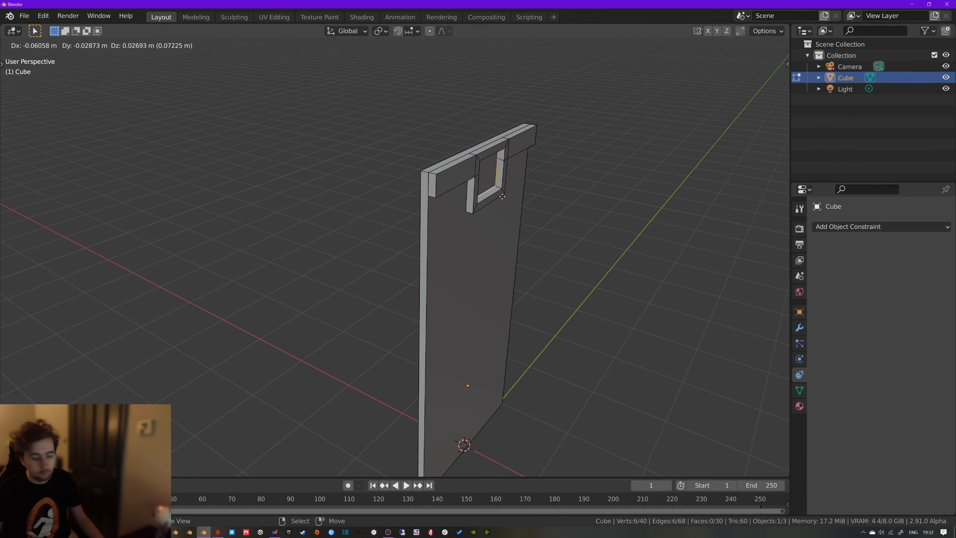
key("x")
left_click(497, 195)
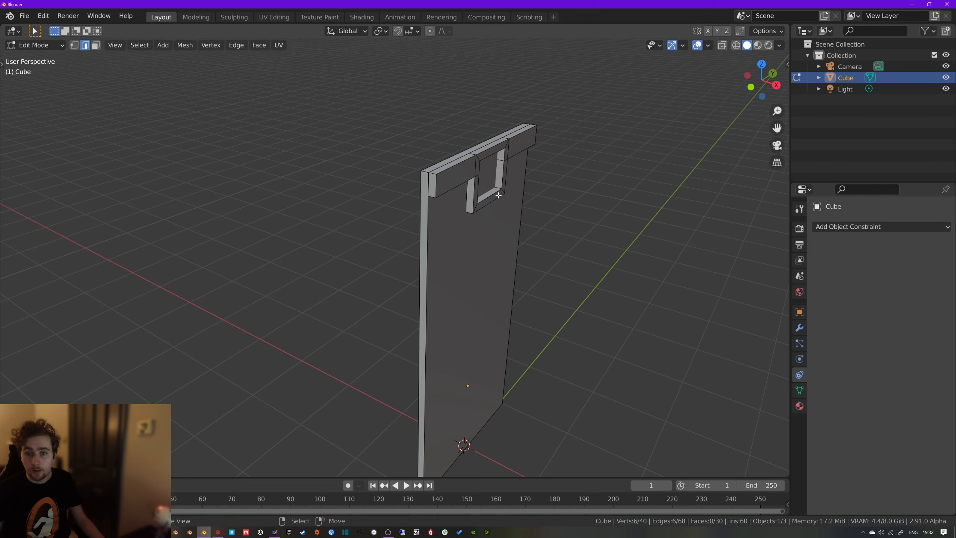
Add a central vertical loop cut to the frame's lower segment and bevel it about 0.11 m wide
middle_click_drag(497, 195, 423, 136)
key("ctrl+r")
left_click(428, 131)
right_click(429, 131)
key("ctrl+b")
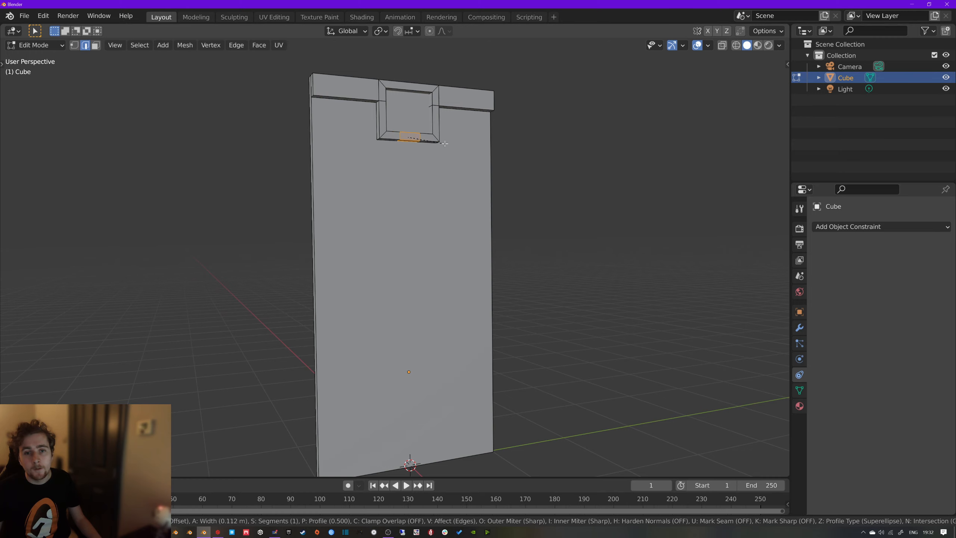
left_click(444, 144)
Extrude the narrow underside face of the frame down along Z to form a long vertical strip near the panel's base
key("3")
left_click(410, 142)
left_click(412, 141)
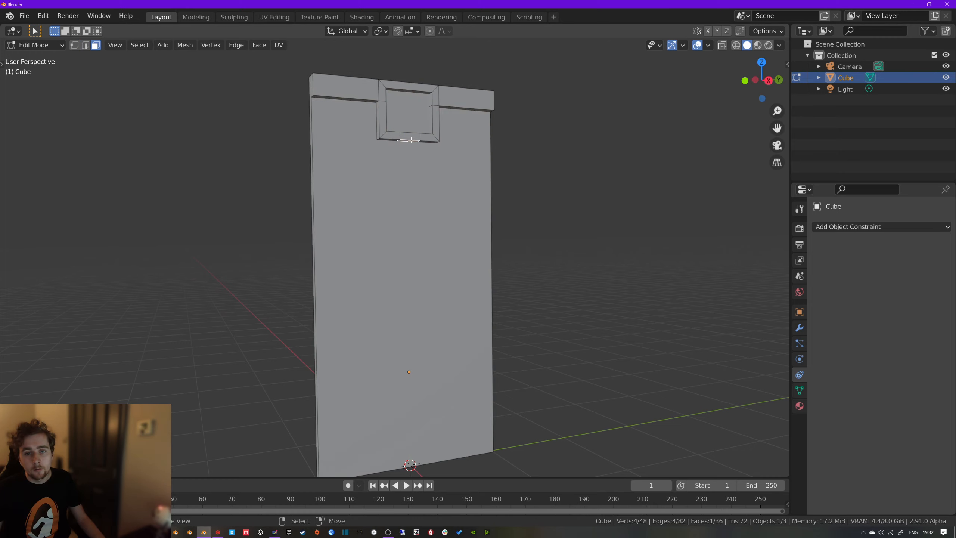
key("e")
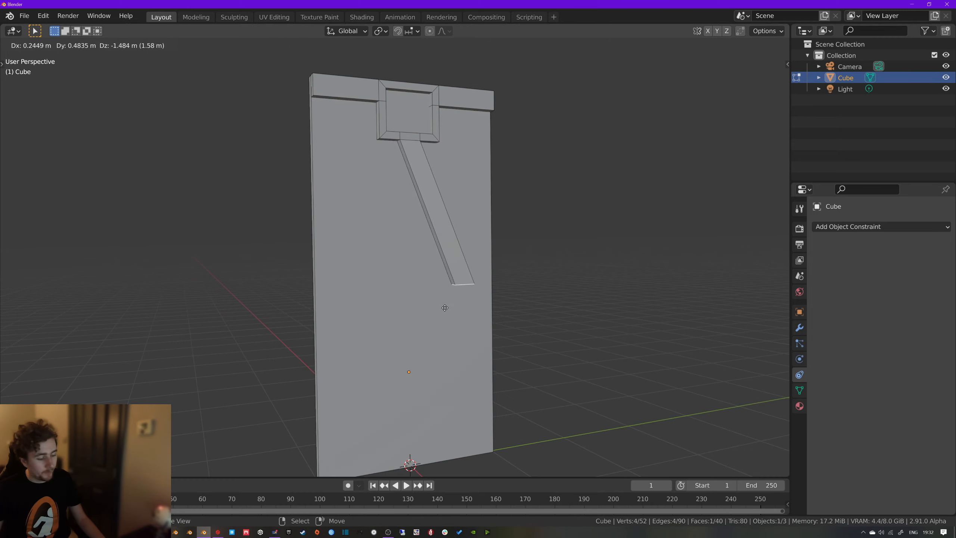
key("z")
left_click(504, 459)
Set snapping to Vertex, move the strip's bottom face down along Z to the panel's base corner, and leave mesh editing
middle_click_drag(493, 370, 514, 285, "shift")
left_click(414, 31)
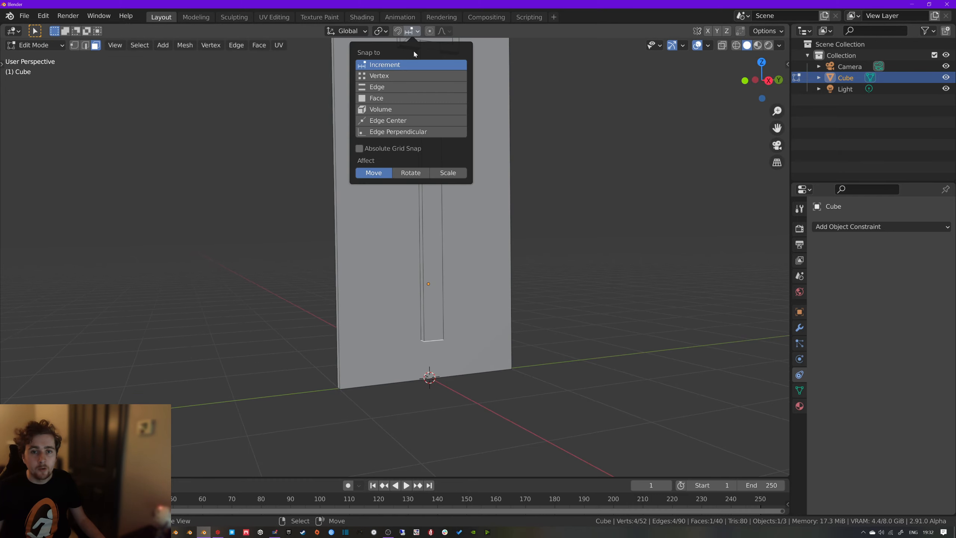
left_click(382, 78)
middle_click_drag(292, 255, 298, 252)
key("g")
key("z")
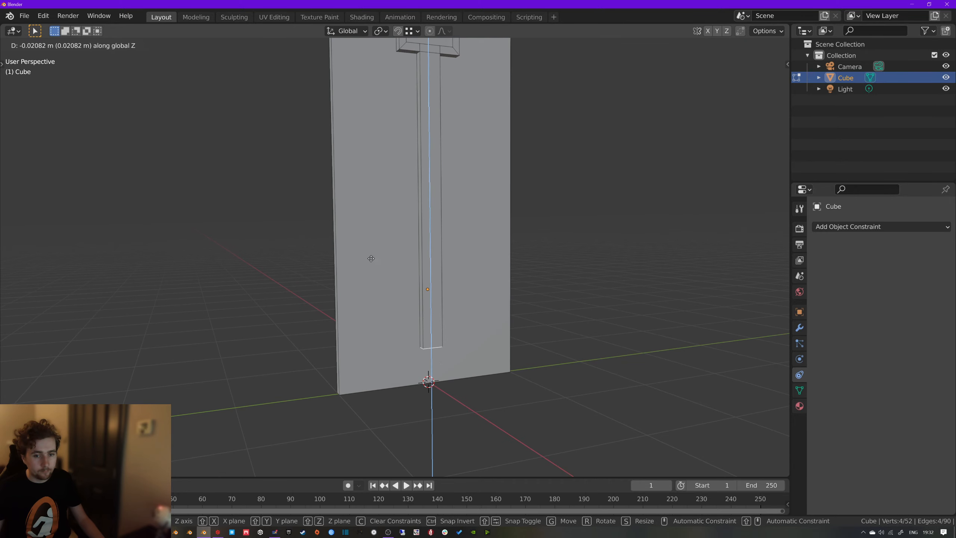
left_click(515, 372, "ctrl")
middle_click_drag(503, 241, 453, 259)
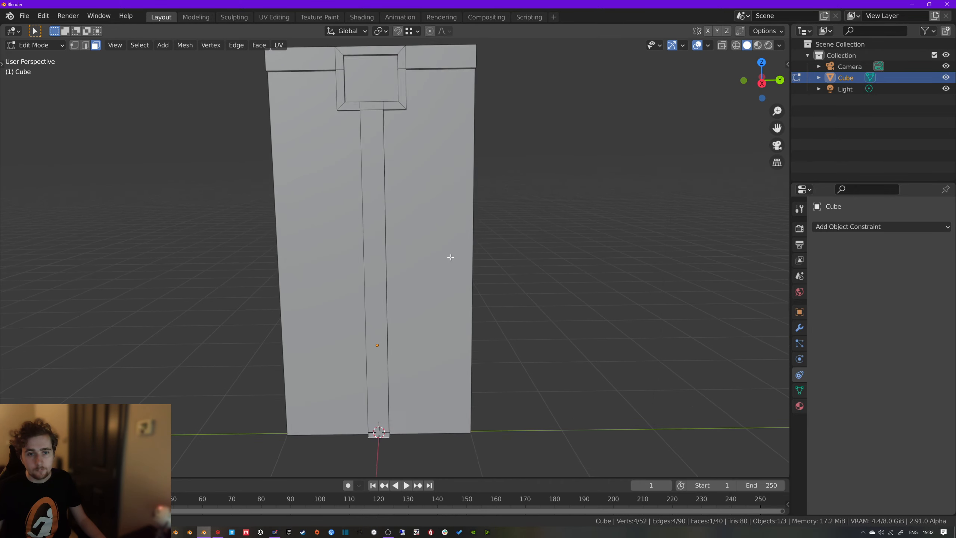
mouse_move(453, 226)
middle_mouse_down()
mouse_move(392, 244)
mouse_move(444, 211)
middle_mouse_up()
key("Tab")
Switch to the browser to examine the wall panels in the Feudal Japan video, and return to Blender
scroll(392, 244, "down", 4)
scroll(428, 219, "up", 4)
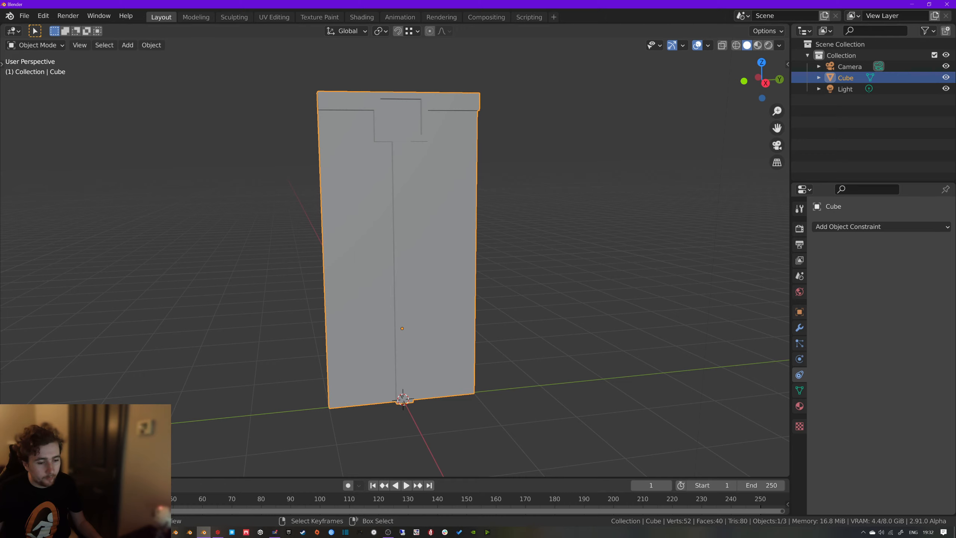
left_click(150, 532)
left_click(166, 500)
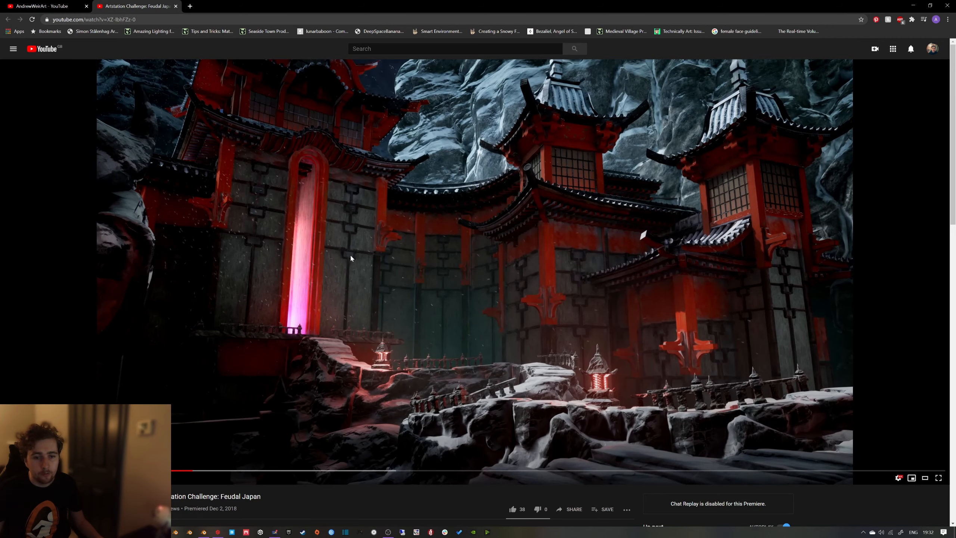
left_click(913, 5)
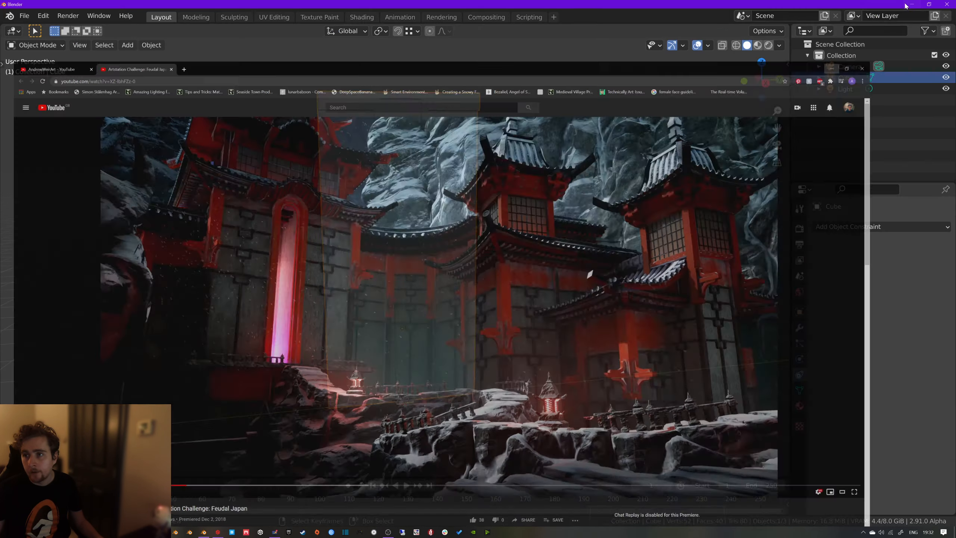
Duplicate the finished panel and place the copy beside the original along the Y axis
middle_click_drag(478, 177, 442, 267)
key("shift+d")
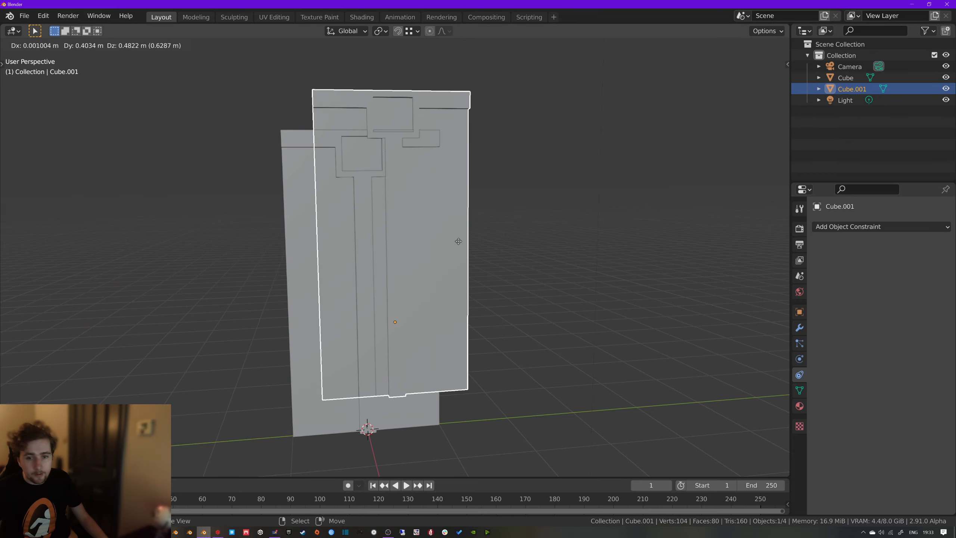
key("y")
left_click(615, 282)
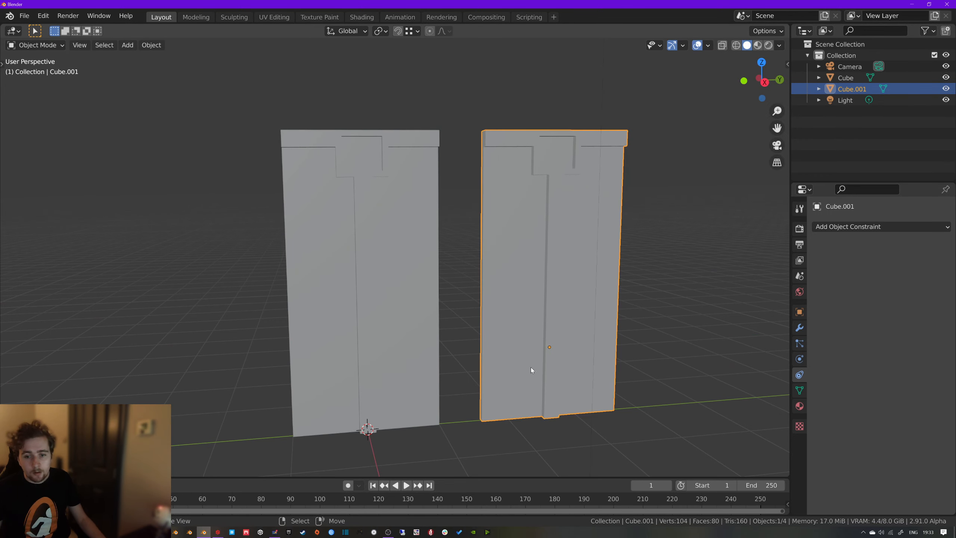
Start editing the copied panel's mesh in wireframe display and select all the vertices along its base
key("Tab")
key("z")
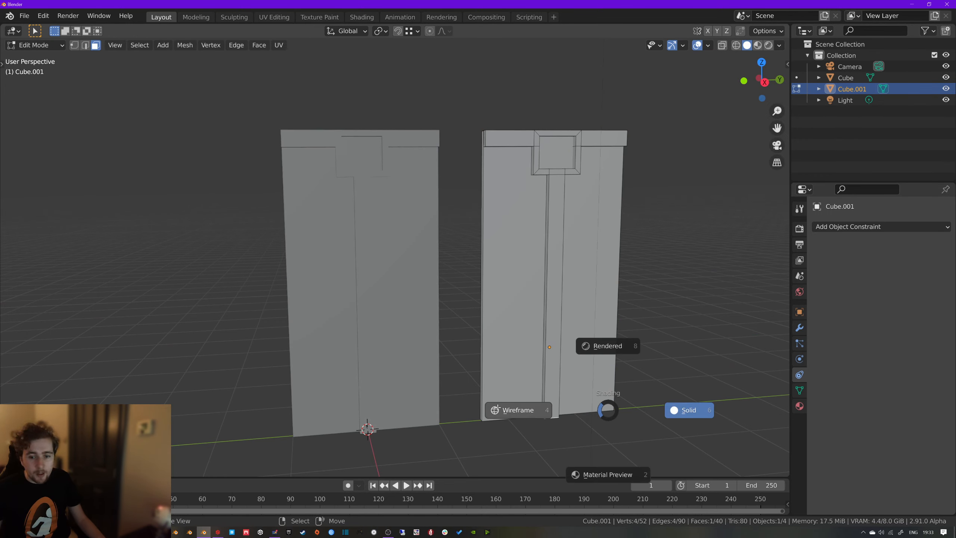
left_click(496, 409)
key("1")
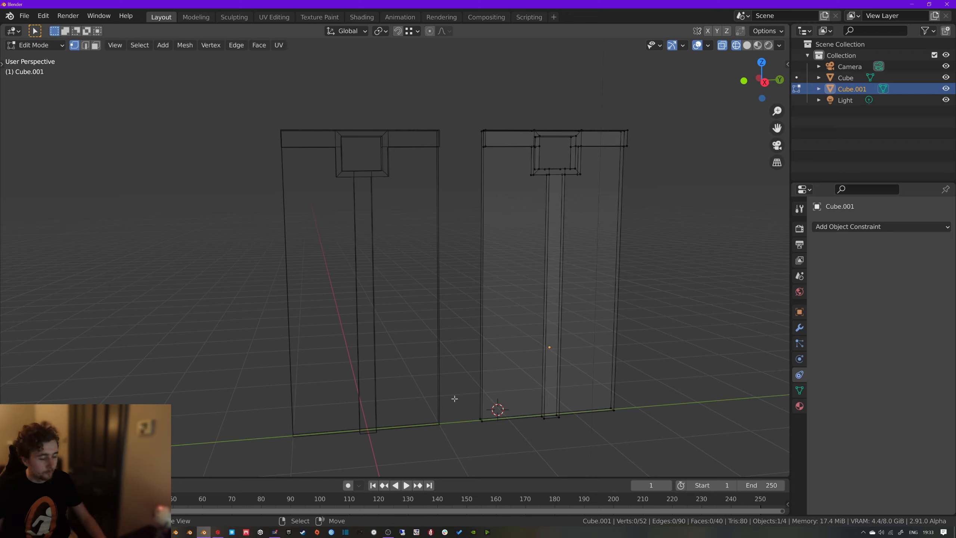
key("b")
left_click_drag(463, 379, 644, 455)
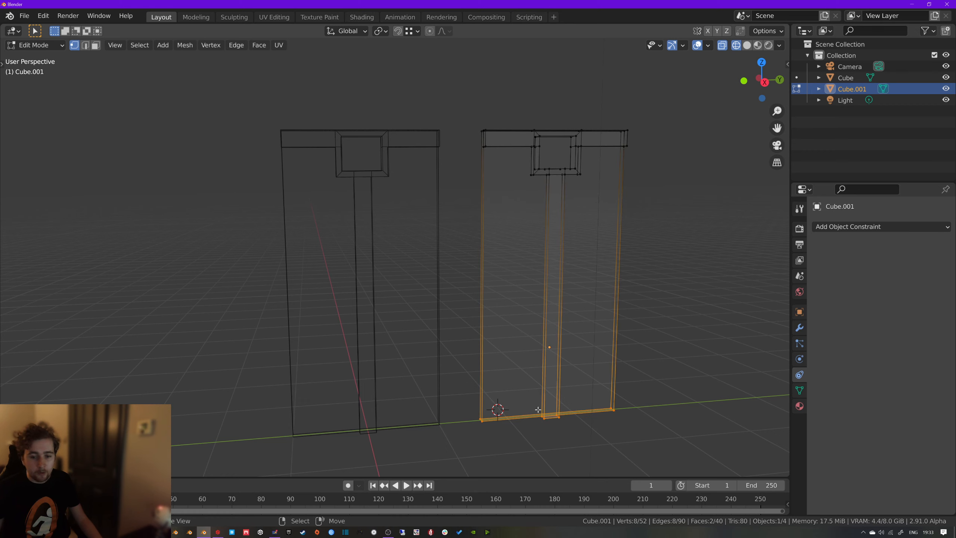
key("g")
key("z")
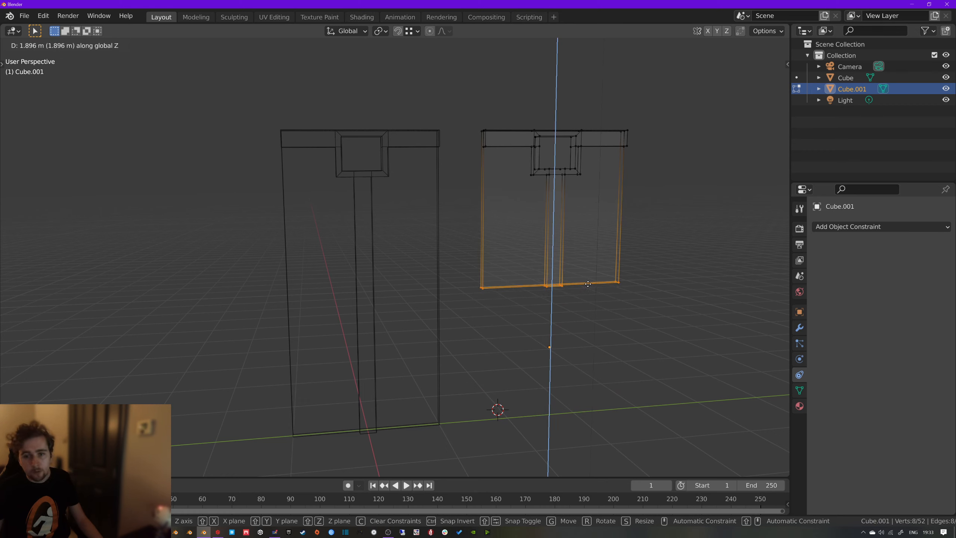
type("4")
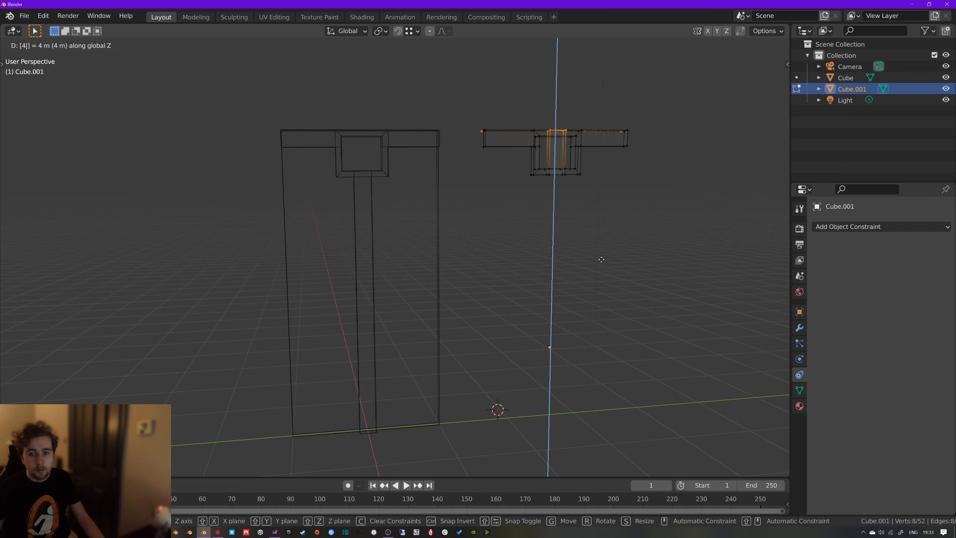
key("BackSpace")
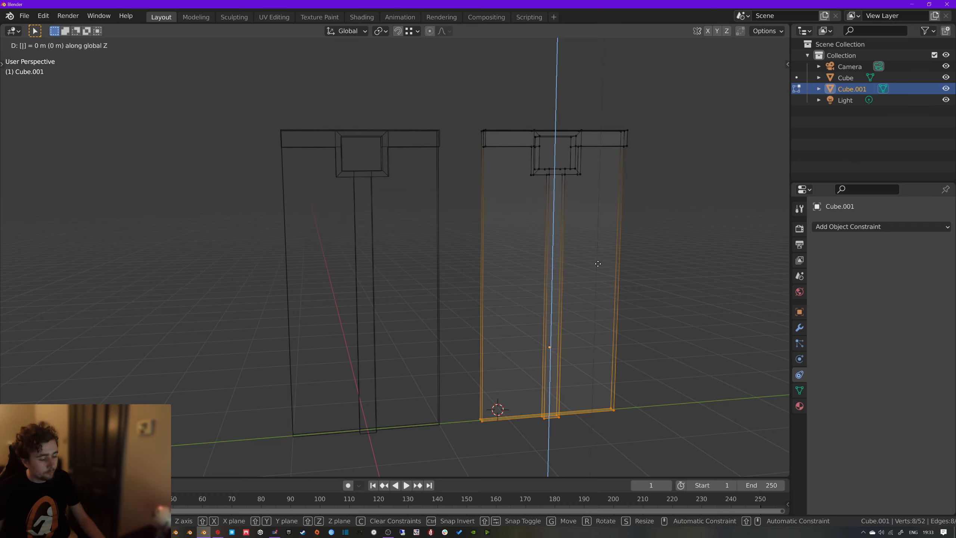
right_click(525, 268)
Move the copied panel's base vertices up 2 m along Z and leave mesh editing
type("gz")
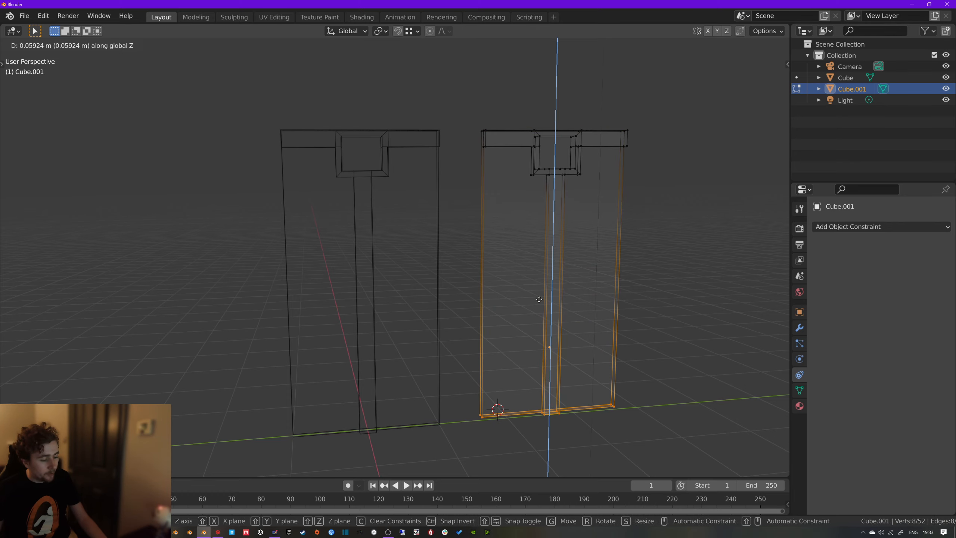
type("2")
key("Return")
key("Tab")
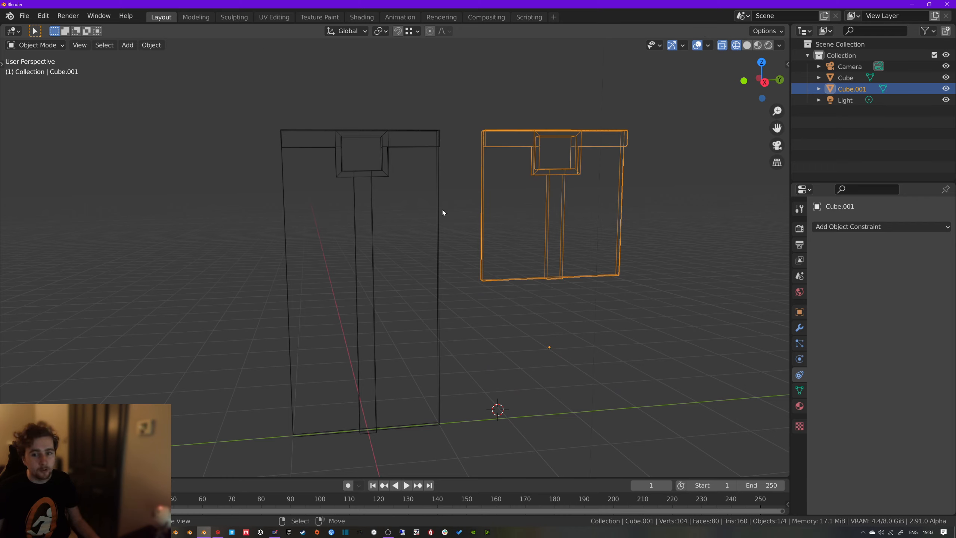
Move the whole shortened panel down 2 m along Z so it stands on the ground level
type("gz")
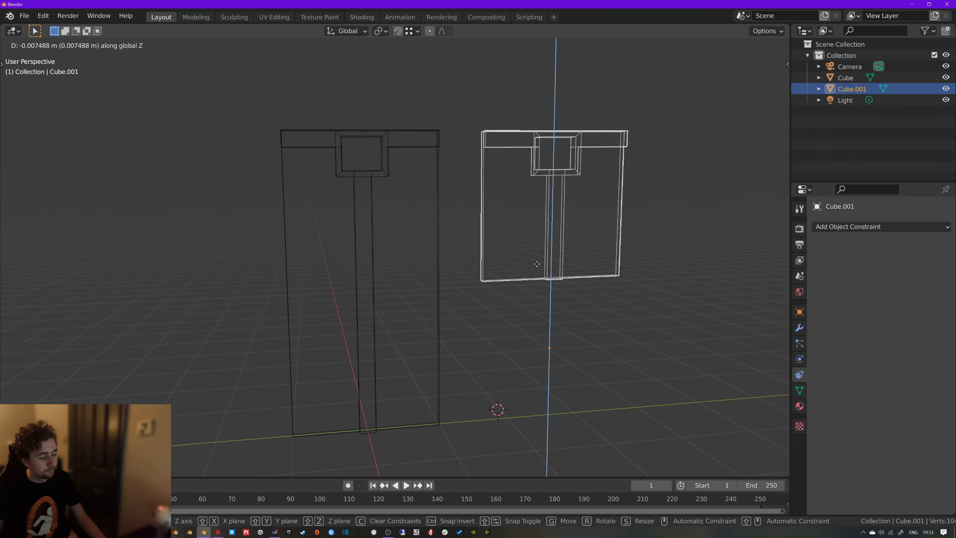
type("2")
type("-")
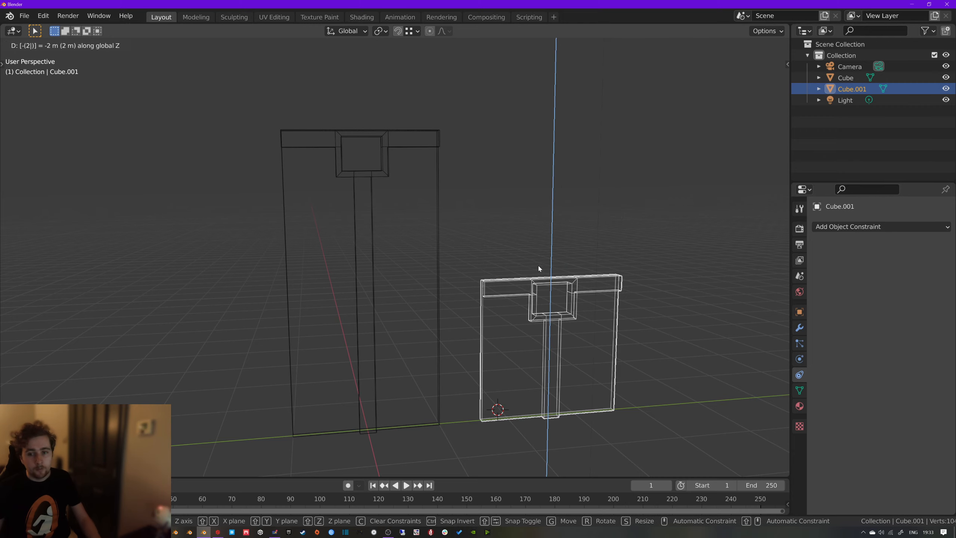
key("Return")
middle_click_drag(539, 265, 486, 302)
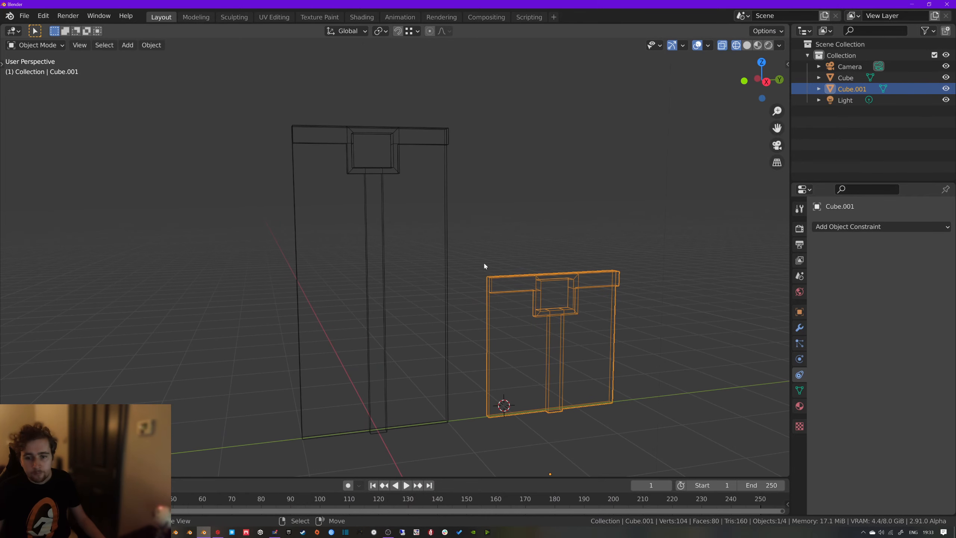
Switch the viewport to solid shading, deselect the short panel and compare it with the tall panel
key("z")
left_click(521, 279)
middle_click_drag(519, 279, 527, 278)
left_click(476, 226)
middle_click_drag(476, 222, 598, 295)
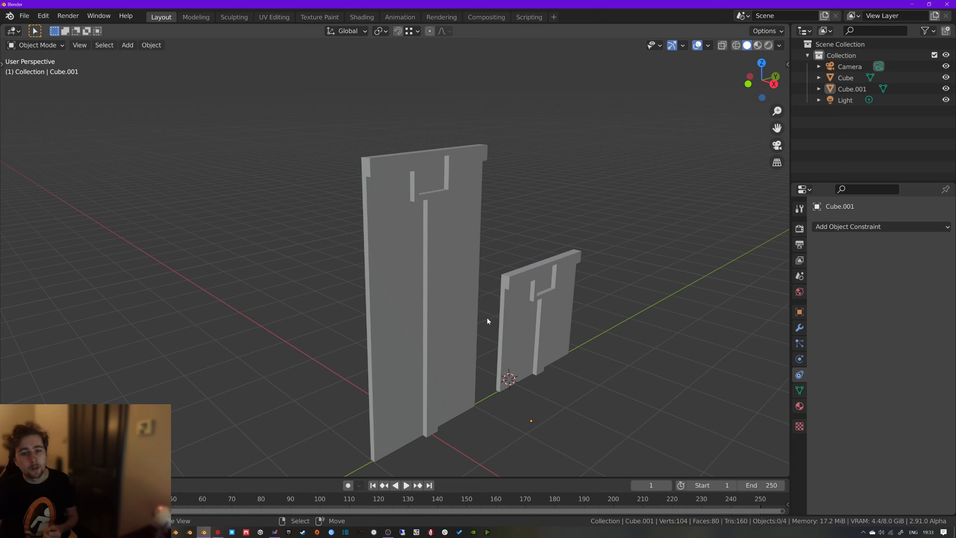
middle_click_drag(488, 317, 460, 298)
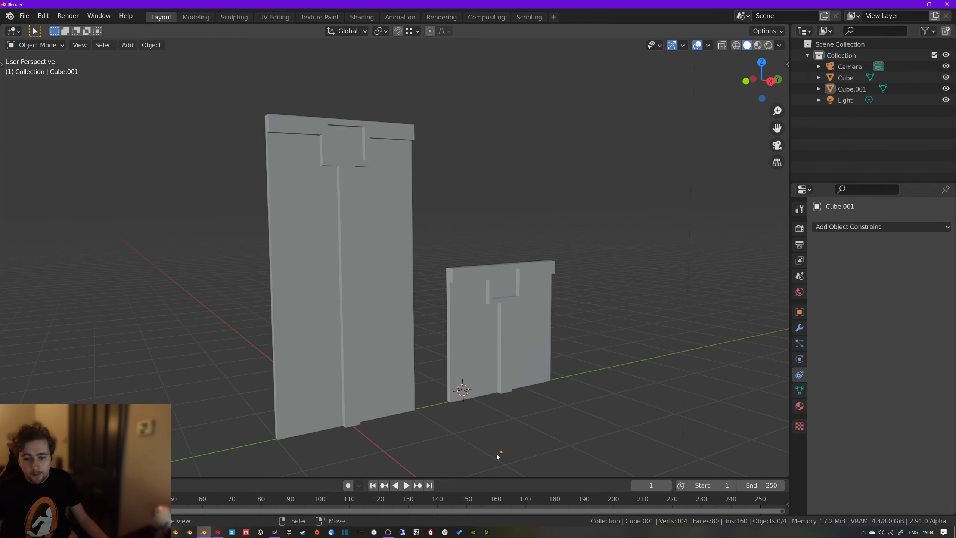
Display the short panel's transform properties in the viewport, staying in Object Mode
key("Tab")
key("Tab")
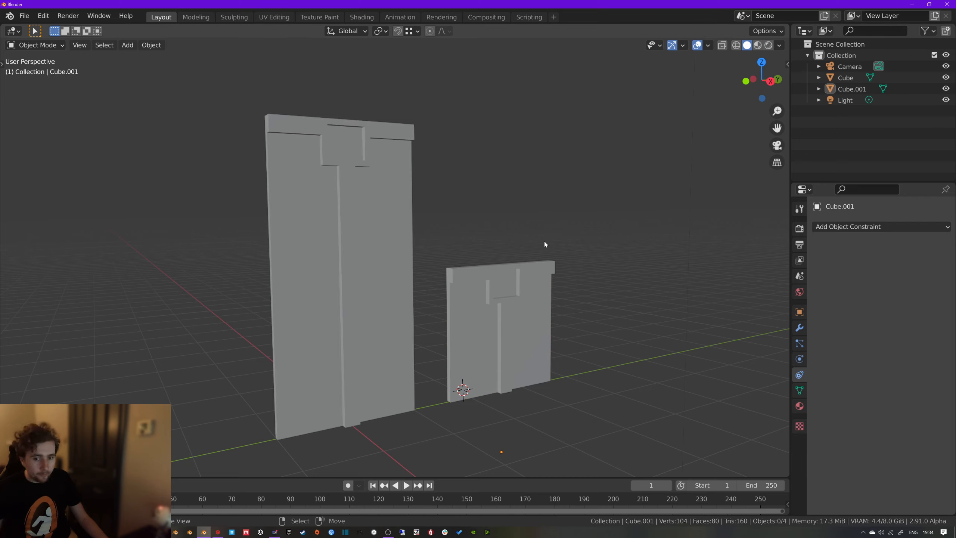
key("m")
key("n")
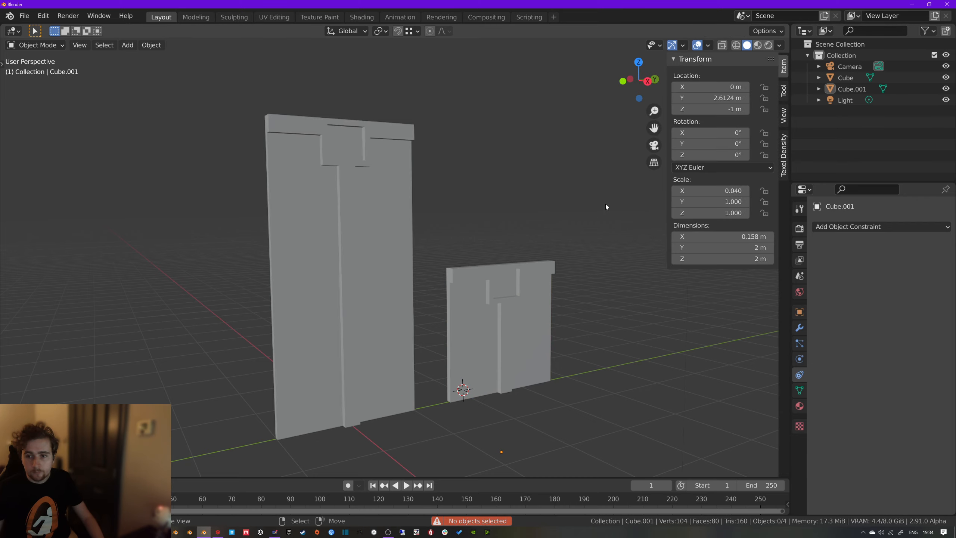
key("Tab")
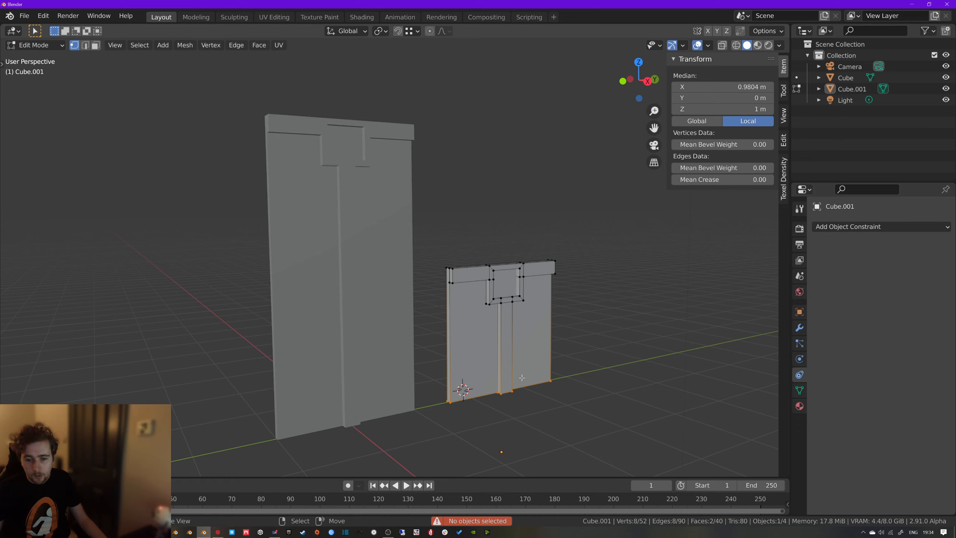
key("Tab")
Limit transforms to origins only and move the short panel's origin up 1 m along Z
left_click(768, 31)
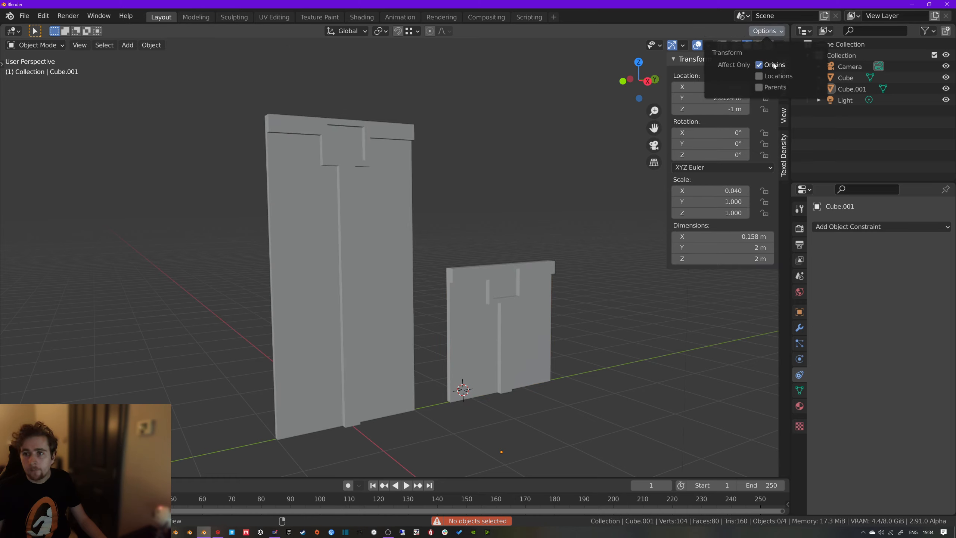
left_click(533, 343)
key("g")
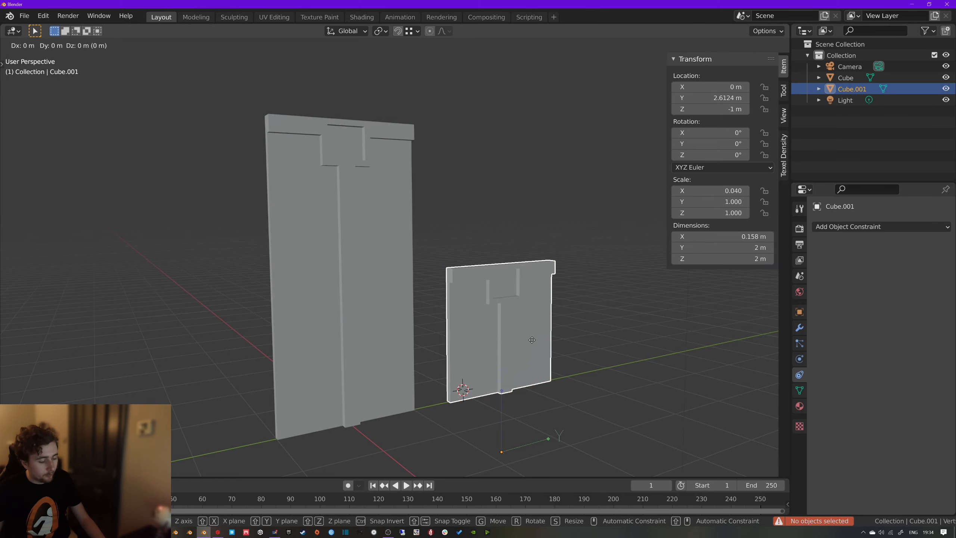
key("z")
key("1")
key("Return")
mouse_move(532, 341)
middle_mouse_down()
mouse_move(519, 303)
mouse_move(534, 330)
middle_mouse_up()
Select the tall panel and move its origin down 1 m along Z to the panel's base
key("Tab")
scroll(420, 302, "down", 2)
middle_click_drag(420, 302, 436, 331)
key("Tab")
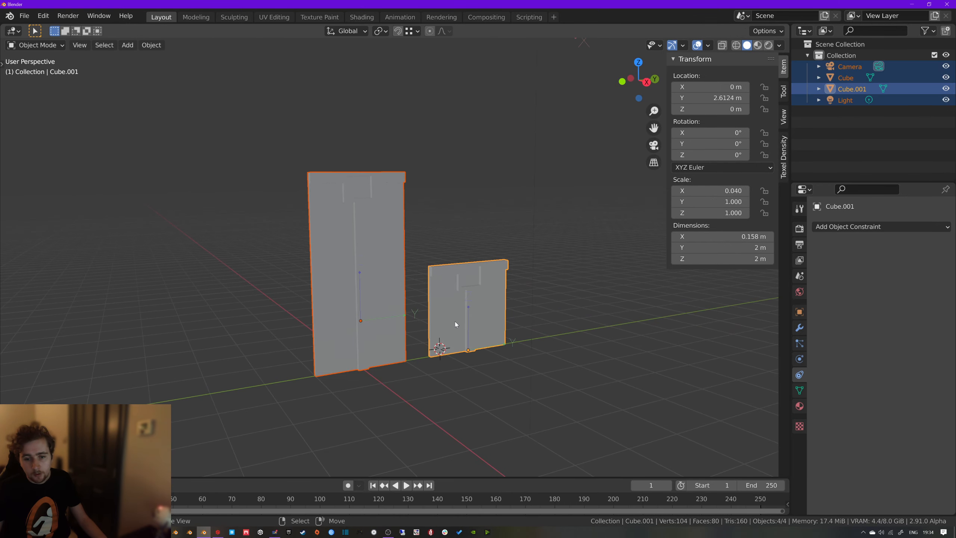
left_click(369, 284)
key("Tab")
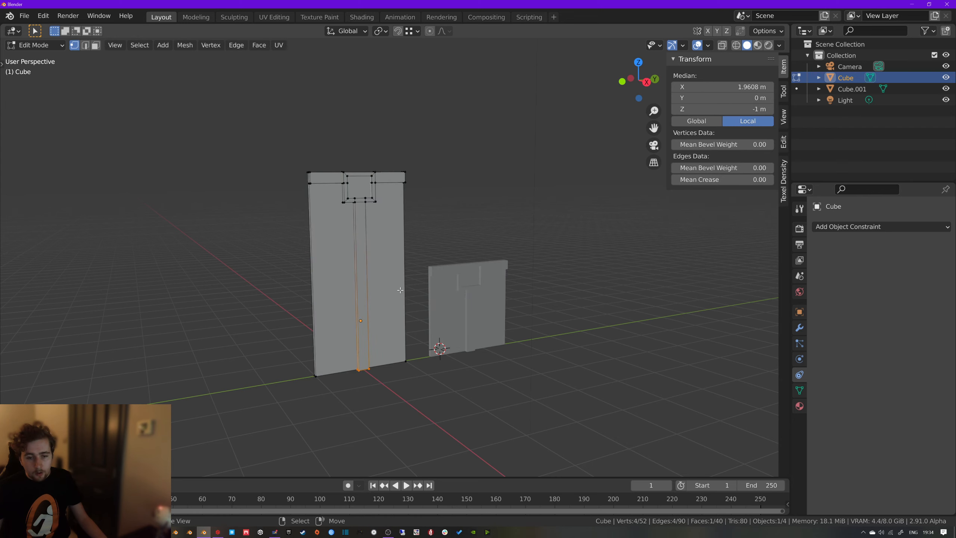
key("Tab")
key("g")
key("z")
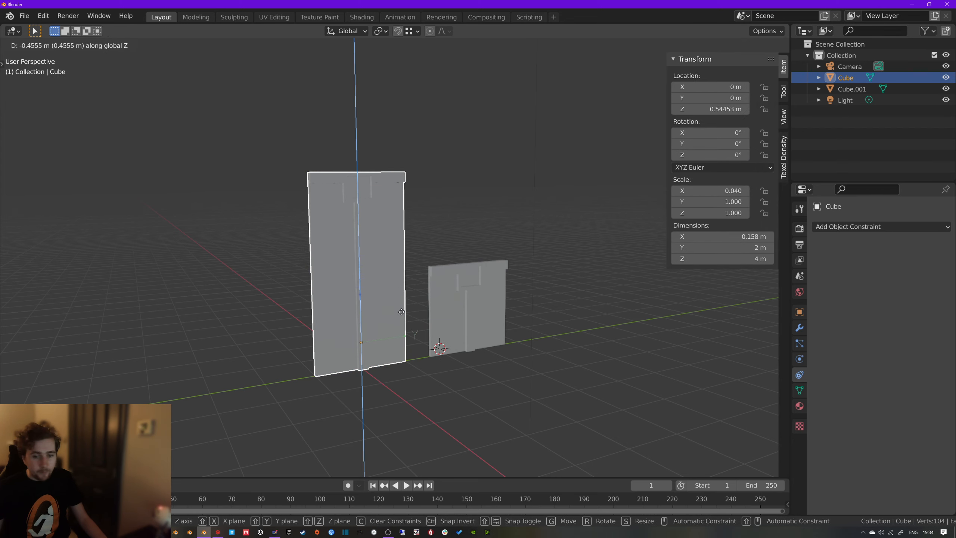
type("-1")
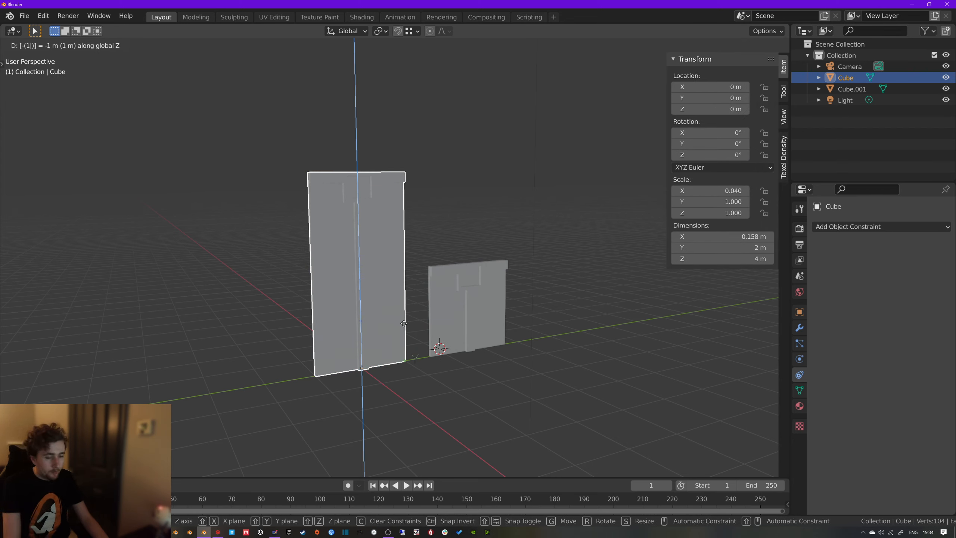
key("Return")
Turn off the origins-only transform option and select all objects to check the origins of both panels
key("ctrl+z")
key("ctrl+z")
key("ctrl+z")
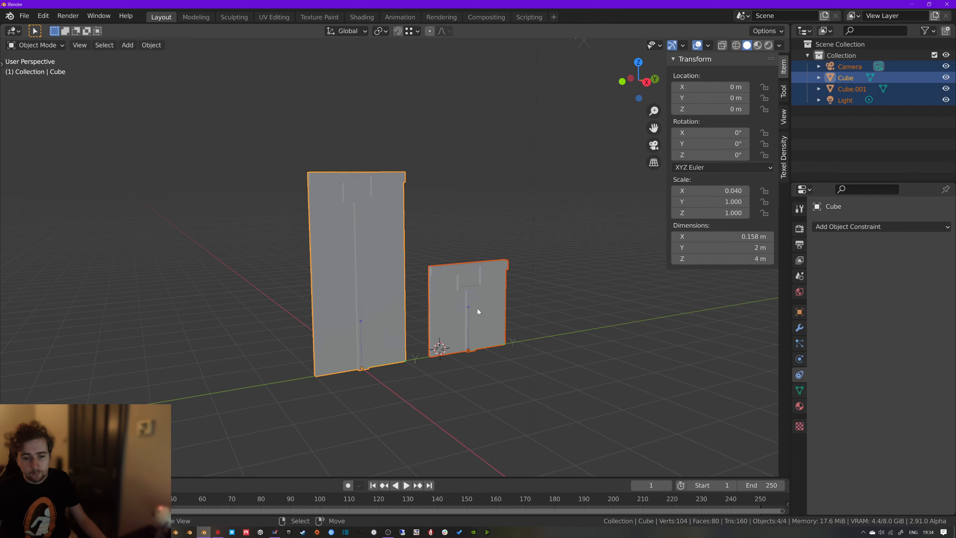
scroll(427, 326, "up", 3)
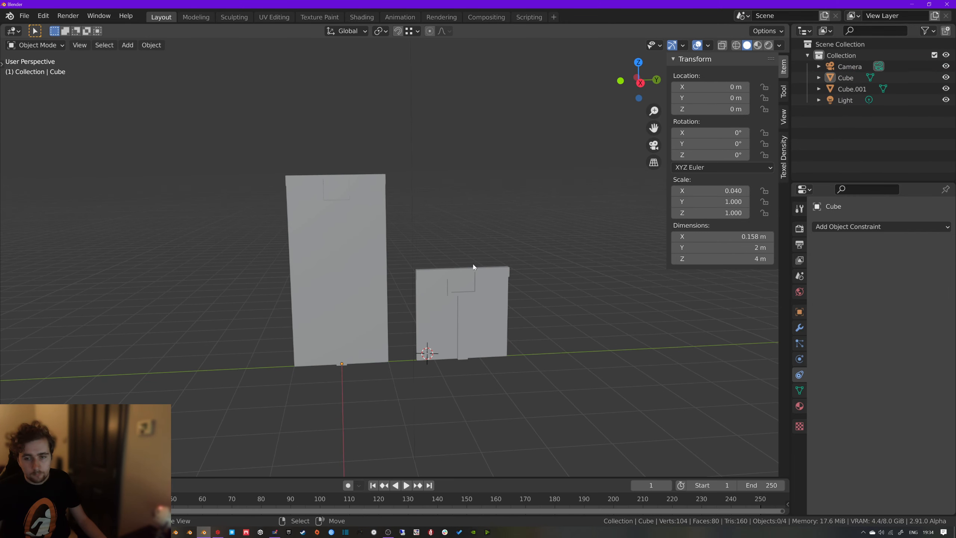
left_click(764, 31)
key("a")
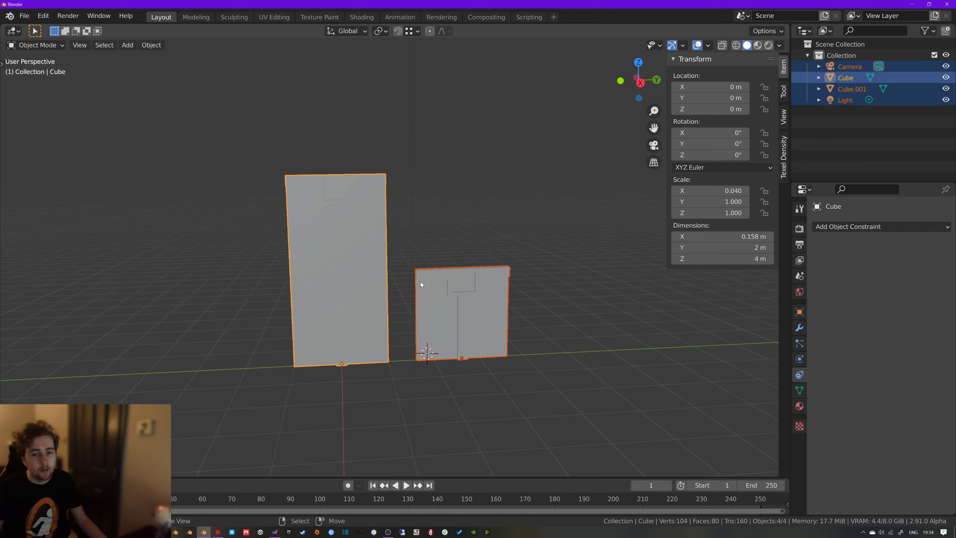
key("a")
middle_click_drag(421, 281, 489, 274)
right_click(470, 304)
left_click(397, 294)
Add an Array modifier to the short panel
left_click(448, 281)
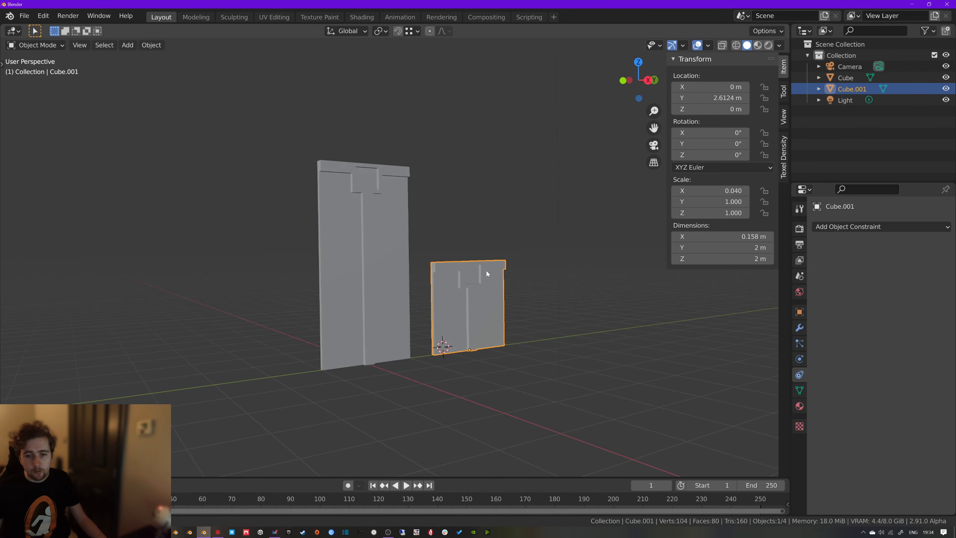
left_click(800, 328)
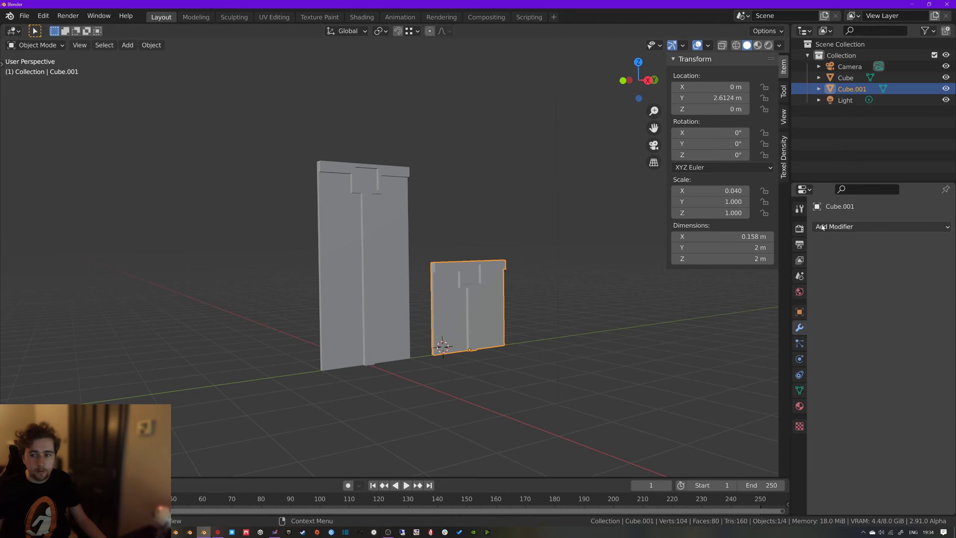
left_click(836, 228)
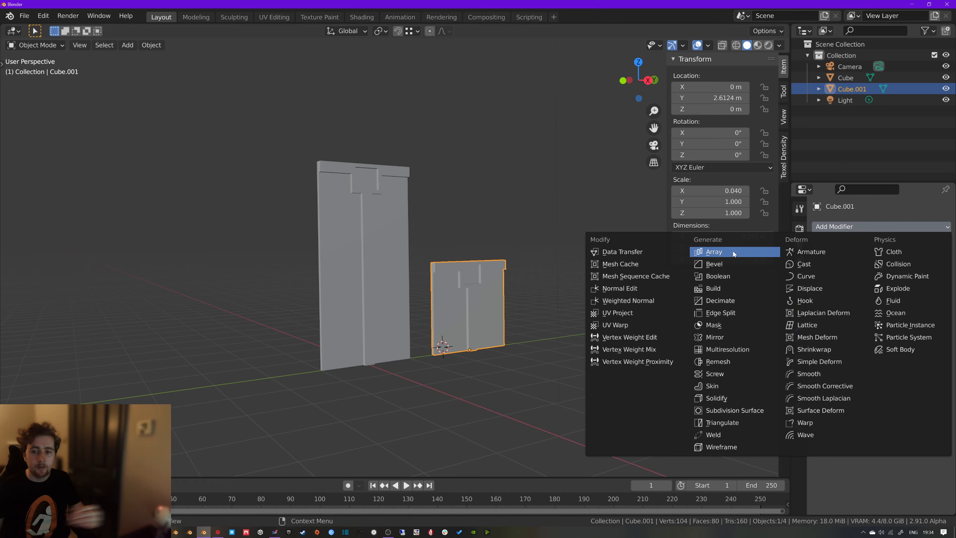
left_click(715, 252)
left_click(900, 277)
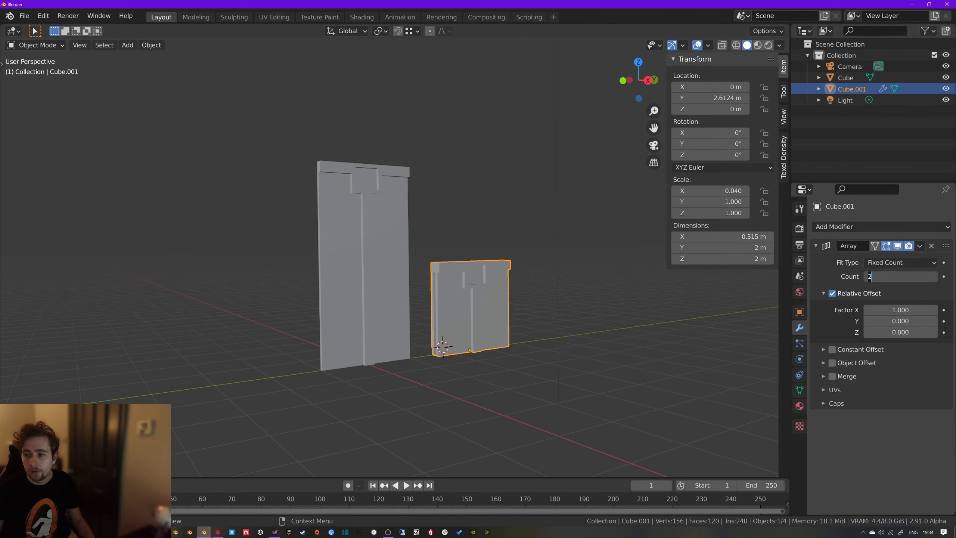
Set the array's relative offset factors to 0 on X and 3 on Z
left_click(900, 310)
left_click(901, 310)
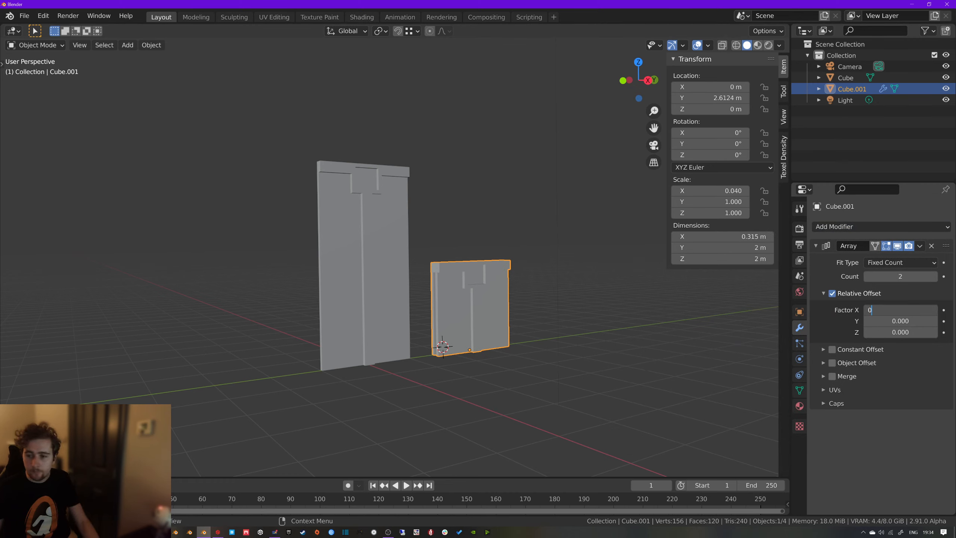
double_click(900, 332)
type("3")
key("Return")
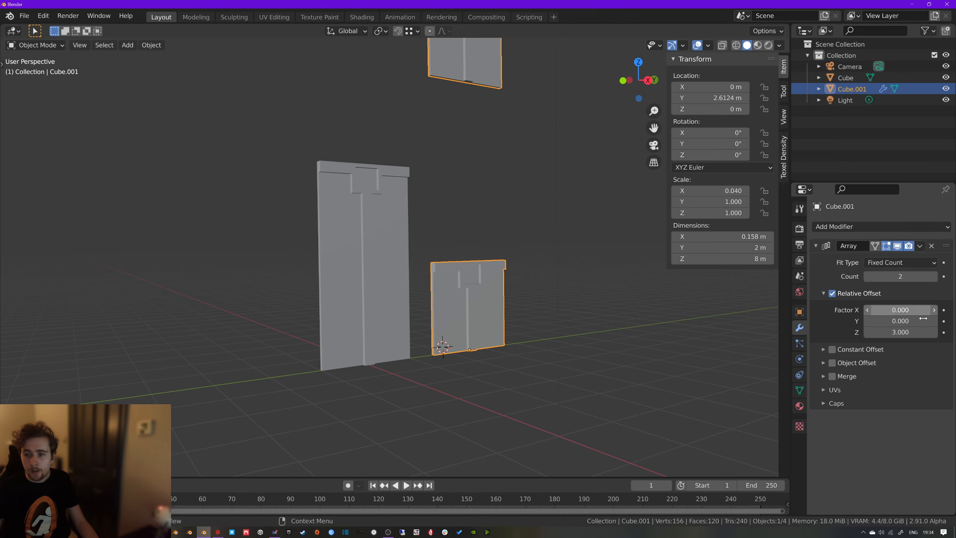
Reset the short panel's Y location to 0 m and apply its scale
middle_click_drag(742, 313, 469, 304)
key("ctrl+a")
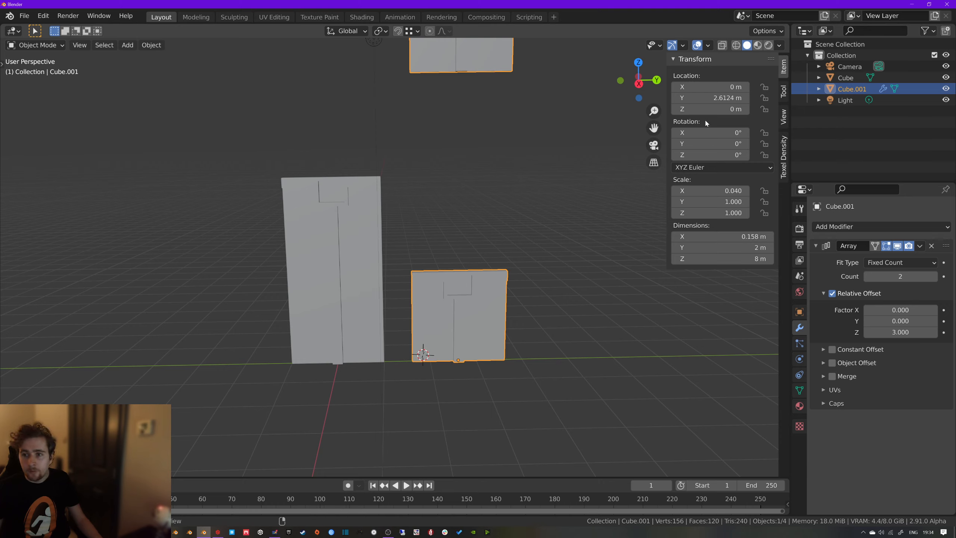
key("BackSpace")
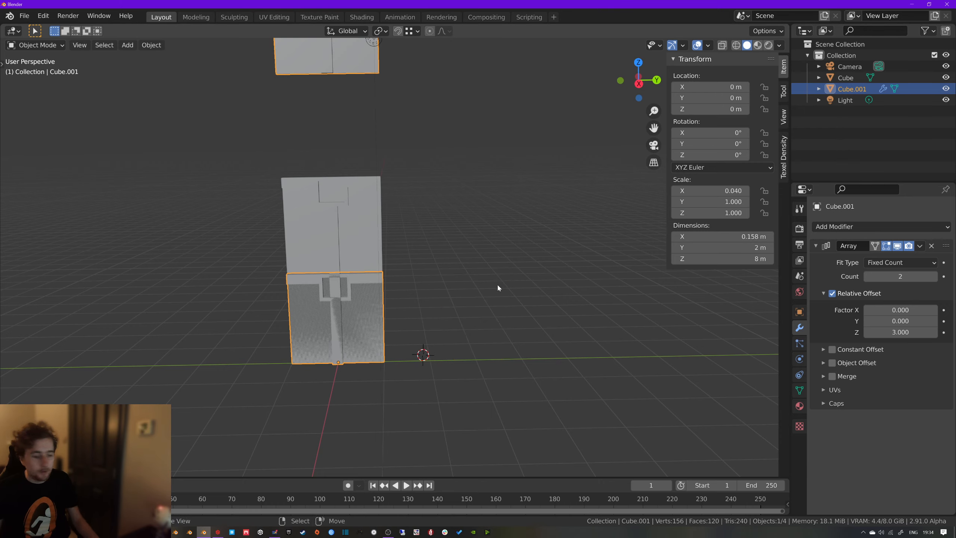
key("ctrl+a")
left_click(467, 314)
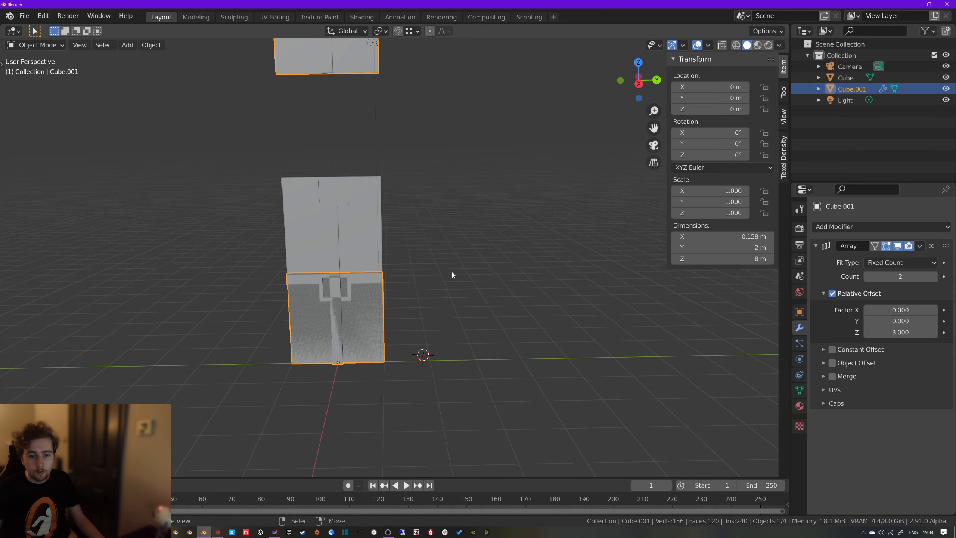
Set the short panel array's relative offset factor Z to 1, then deselect the panel
middle_click_drag(453, 275, 485, 279)
left_click(901, 332)
type("1")
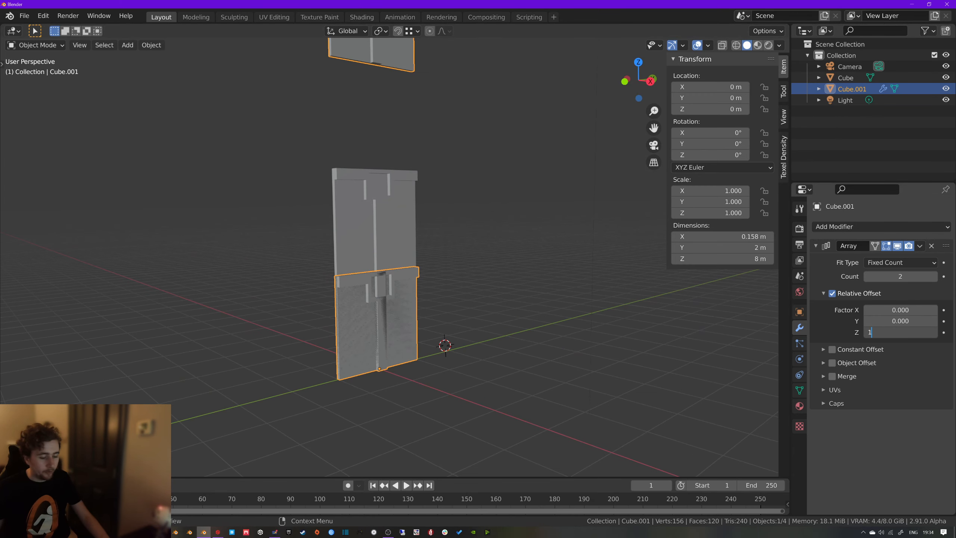
key("Return")
middle_click_drag(567, 261, 534, 265)
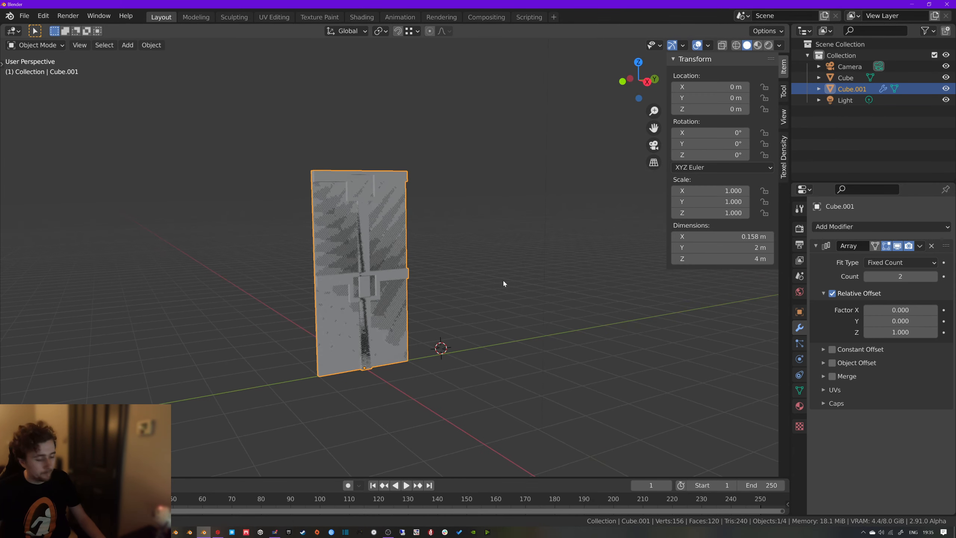
key("g")
key("Escape")
left_click(417, 236)
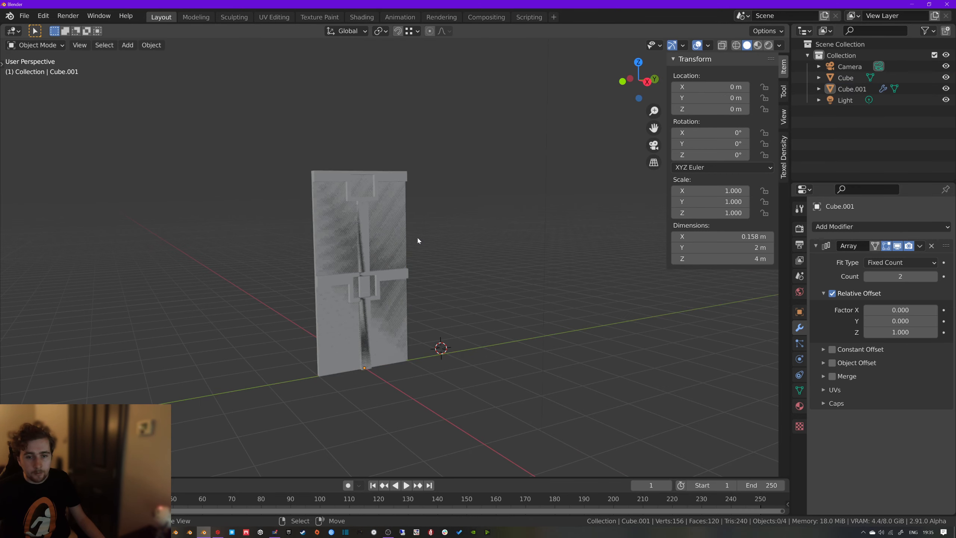
Move the tall panel clear of the short one and expand the Caps settings of the short panel's Array modifier
left_click(377, 237)
key("g")
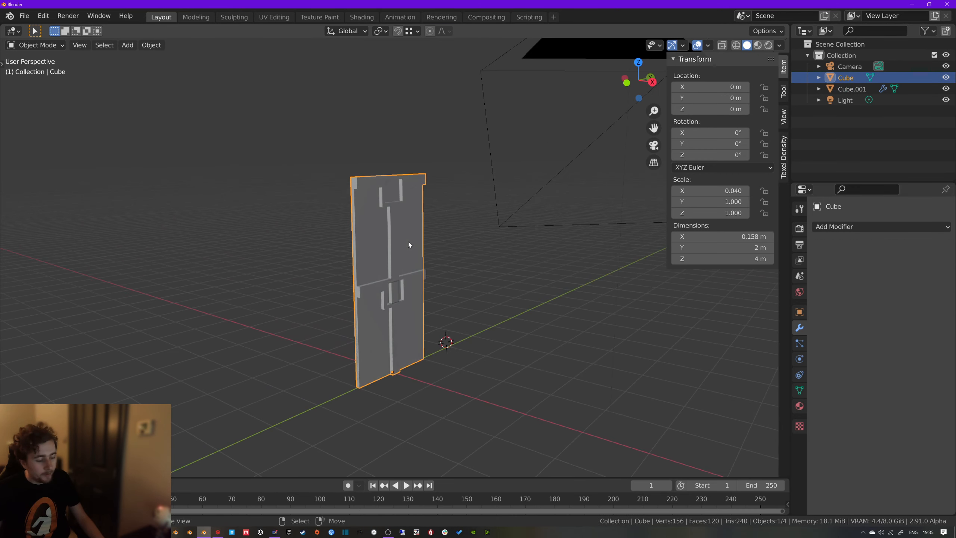
left_click(627, 286)
middle_click_drag(627, 285, 434, 265)
key("g")
left_click(554, 286)
left_click(375, 278)
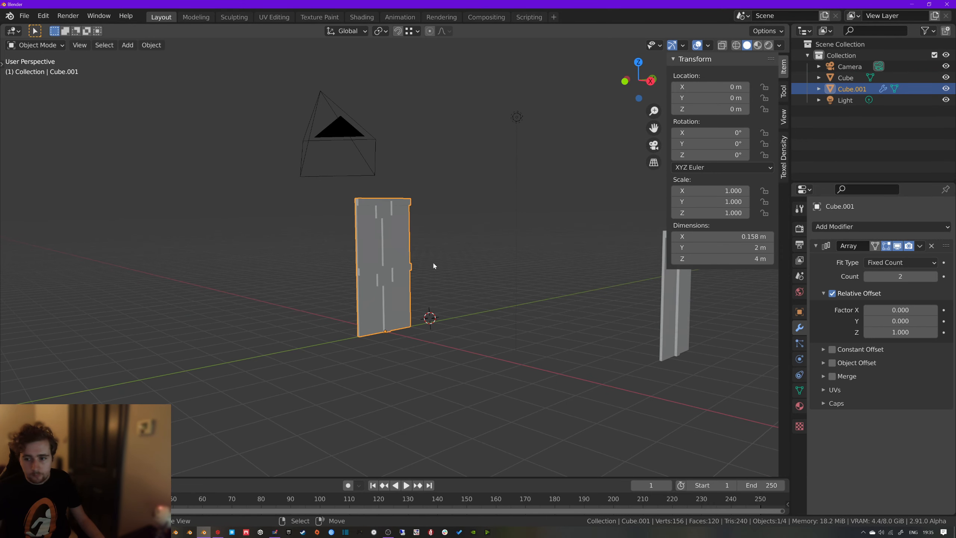
left_click(828, 404)
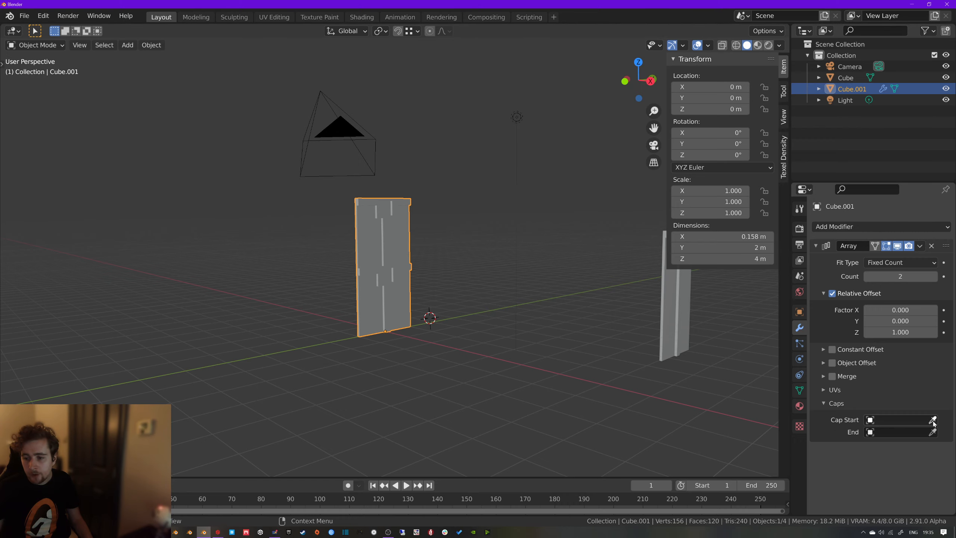
left_click(672, 327)
middle_click_drag(663, 332, 631, 347)
key("ctrl+a")
left_click(662, 313)
key("ctrl+z")
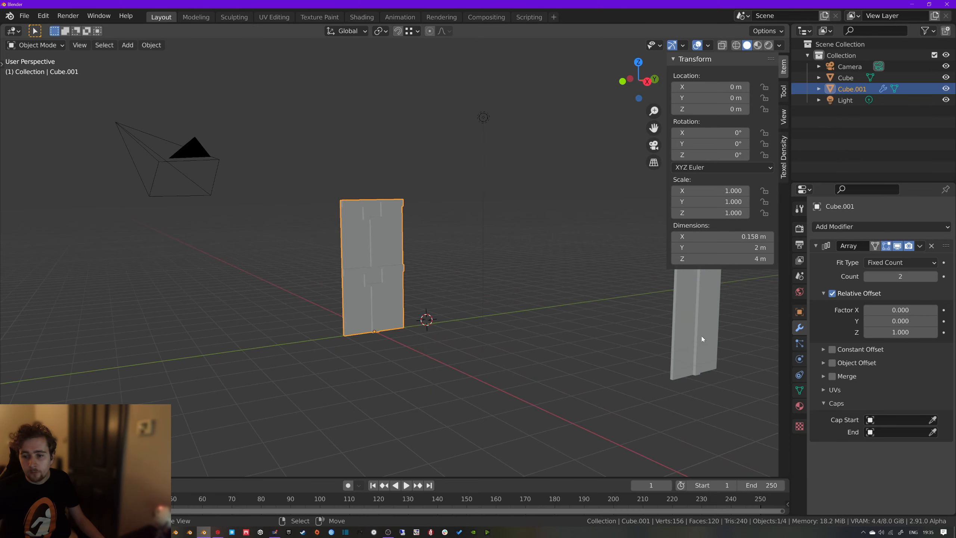
Reset the tall panel's location to the world origin and apply its scale
left_click(697, 342)
key("alt+g")
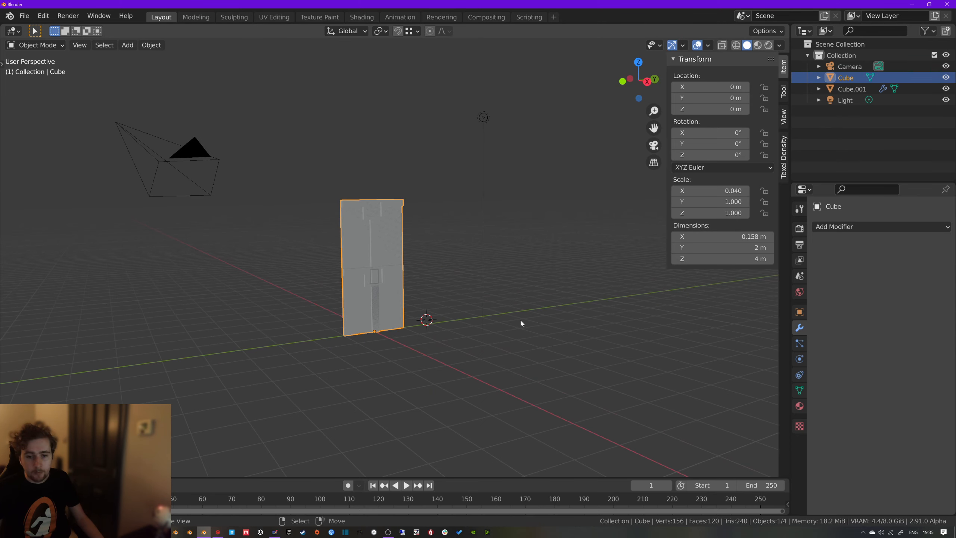
key("ctrl+a")
left_click(446, 311)
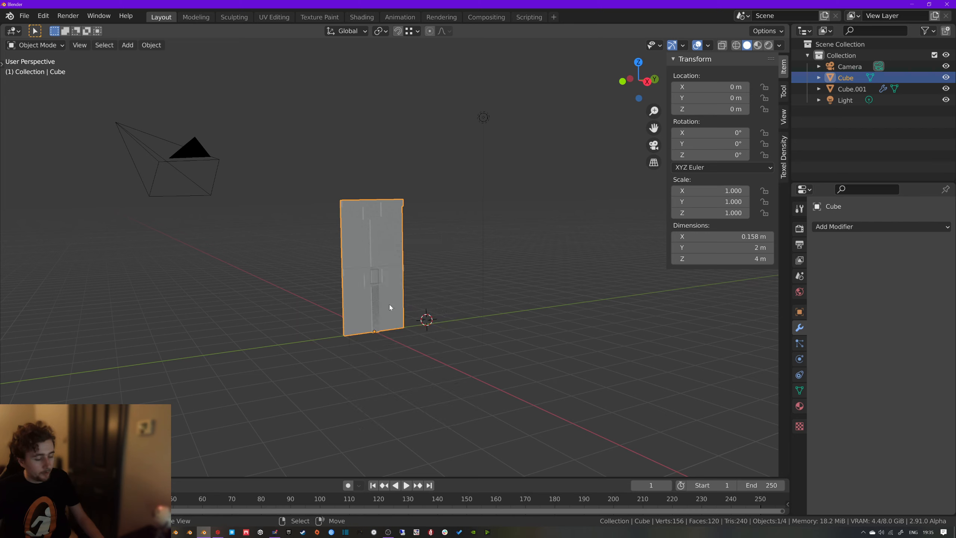
Move the tall panel aside and assign it as the start cap of the short panel's array
key("g")
left_click(621, 324)
left_click(374, 288)
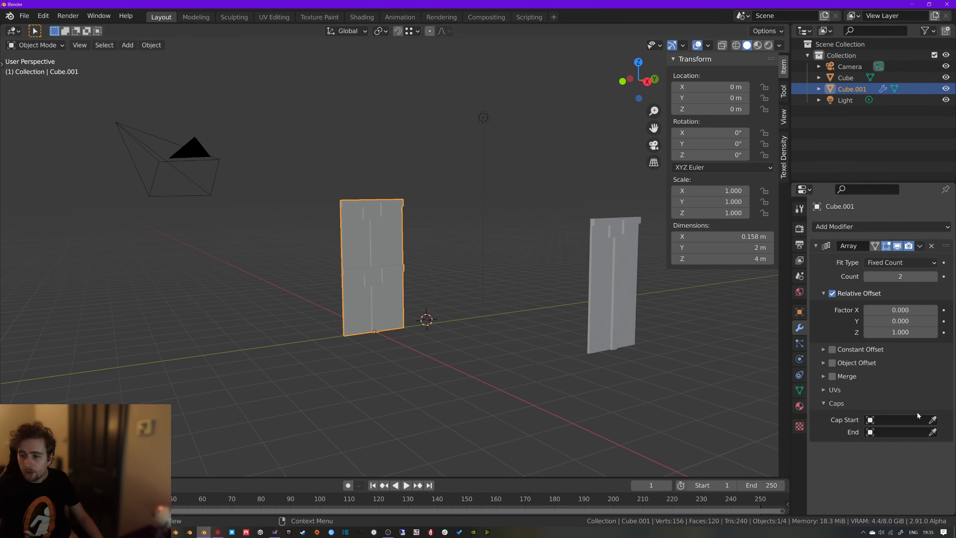
left_click(614, 308)
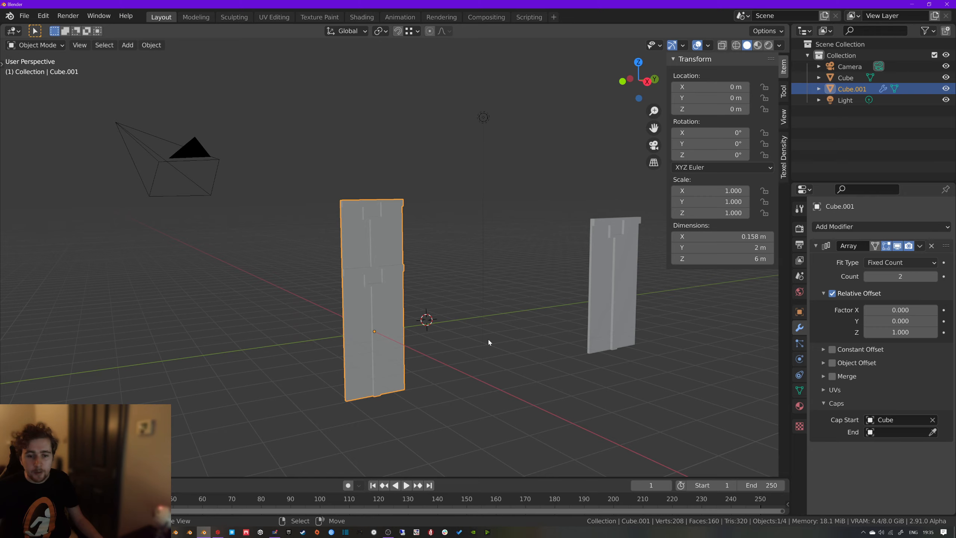
middle_click_drag(489, 340, 526, 328)
middle_click_drag(559, 287, 429, 260)
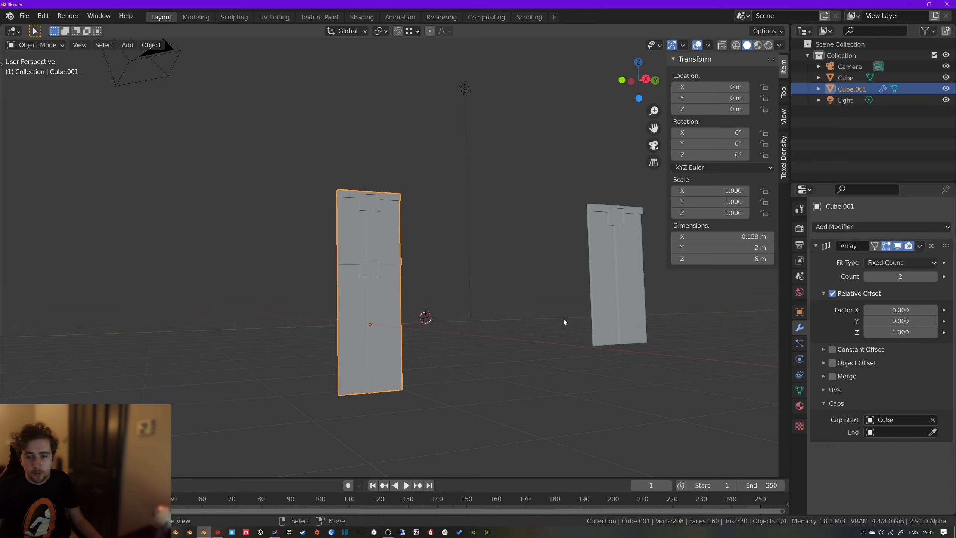
Try an array count of 3 on the short panel, then return the count to 2
left_click(593, 320)
left_click(371, 333)
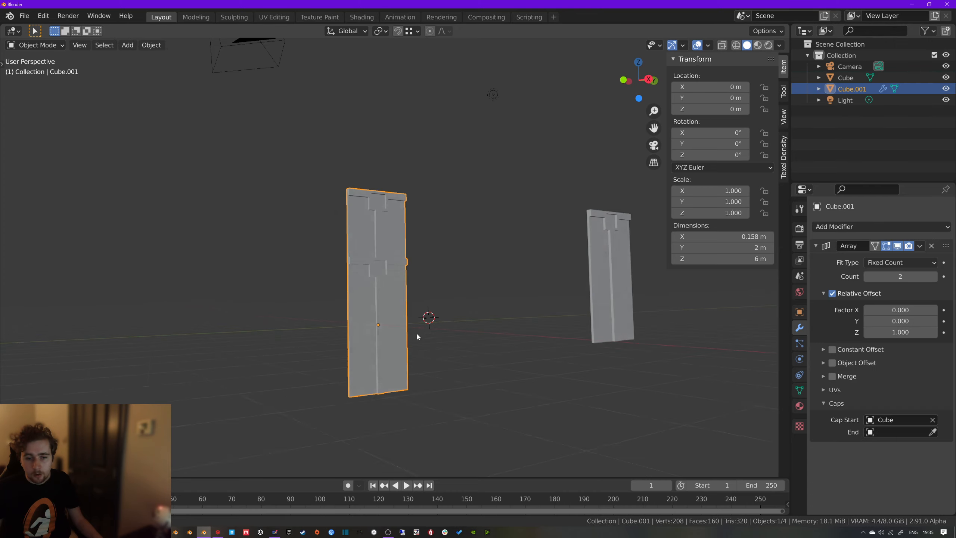
middle_click_drag(417, 331, 455, 331)
left_click(934, 278)
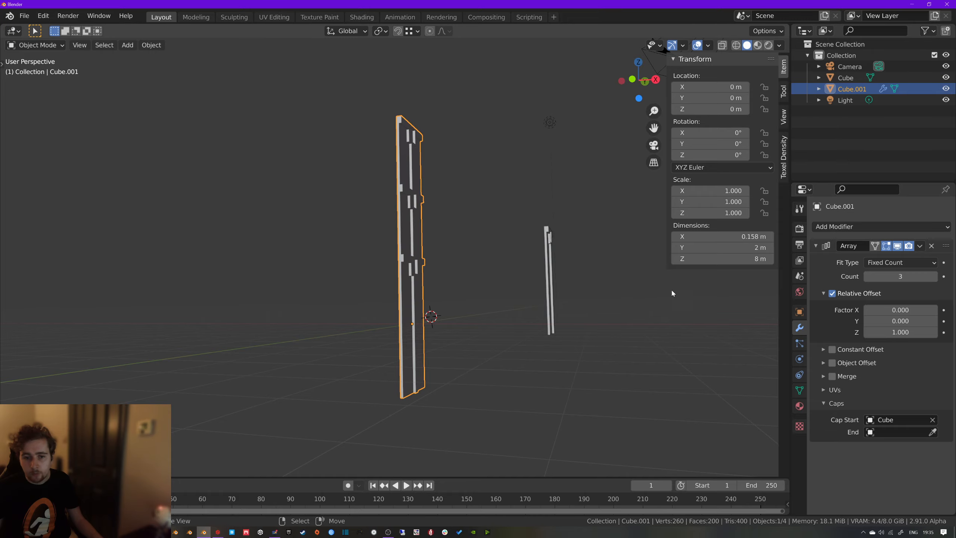
middle_click_drag(671, 288, 446, 286)
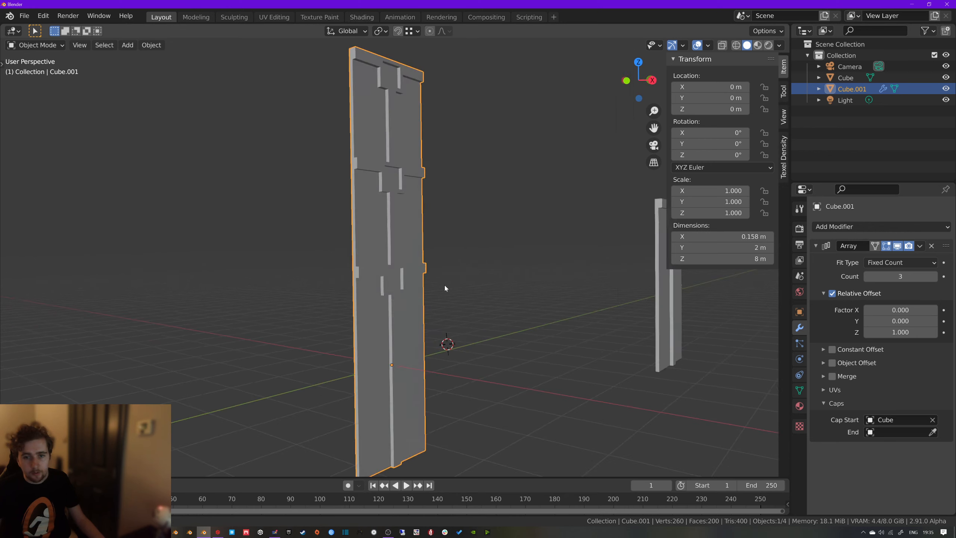
left_click(869, 278)
middle_click_drag(497, 302, 489, 268)
middle_click_drag(560, 312, 650, 316)
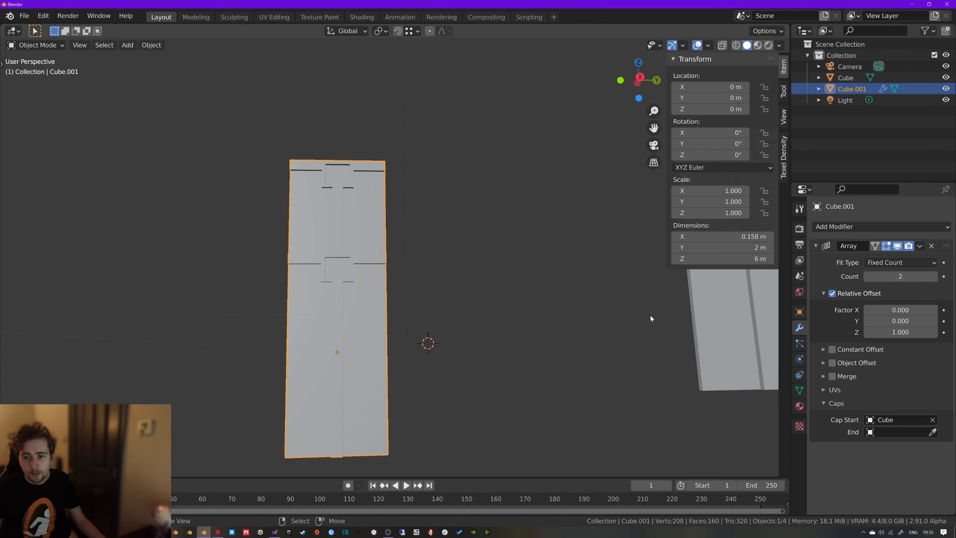
Shift the tall panel's whole mesh -2 m along Z in Edit Mode, viewed from the right
scroll(651, 318, "down", 5)
left_click(577, 300)
key("KP_3")
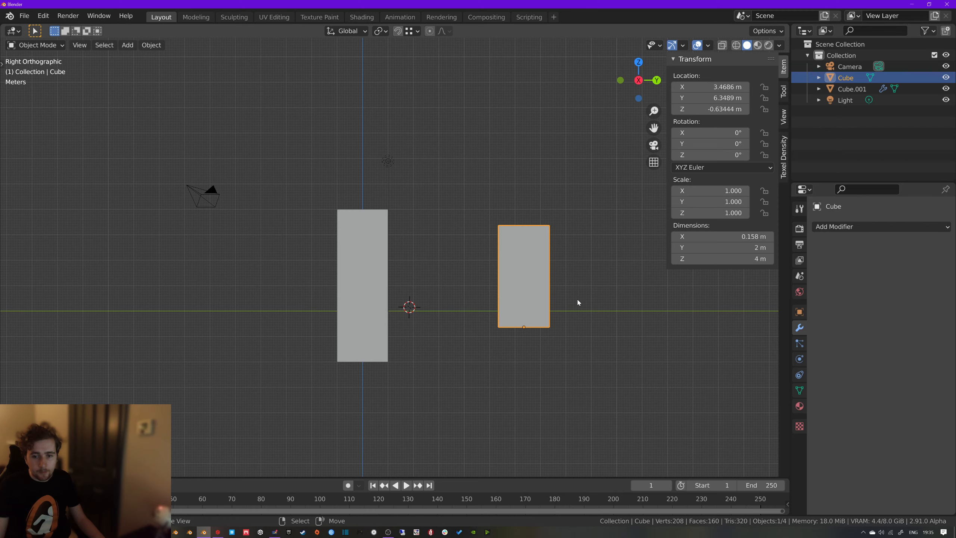
key("Tab")
type("gz")
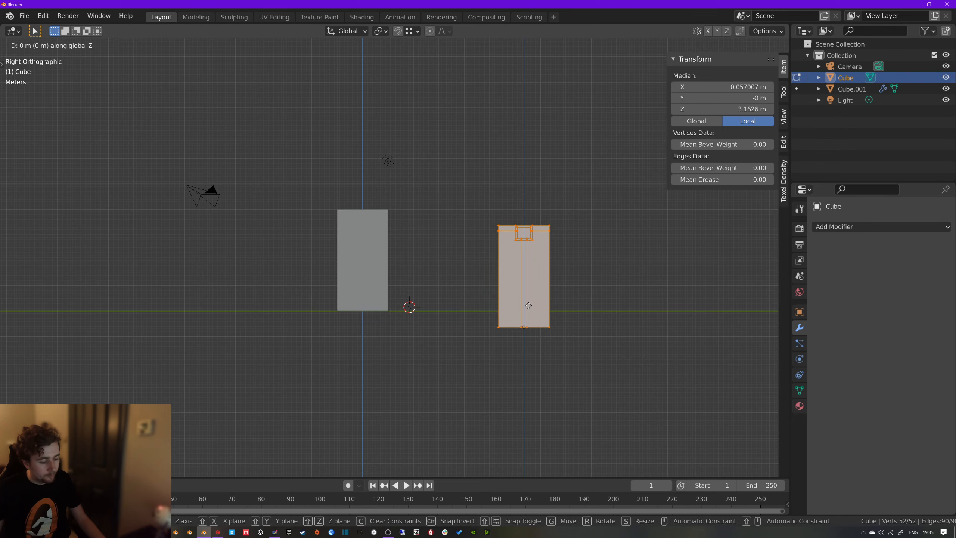
type("-2")
key("Return")
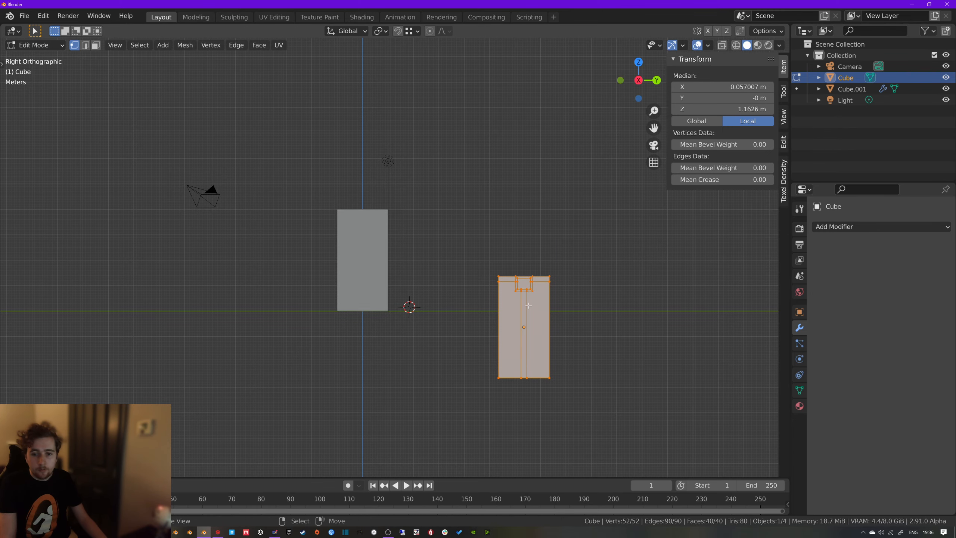
key("Tab")
Examine how the start cap lines up with the arrayed short panel's segments
middle_click_drag(434, 277, 483, 296)
key("z")
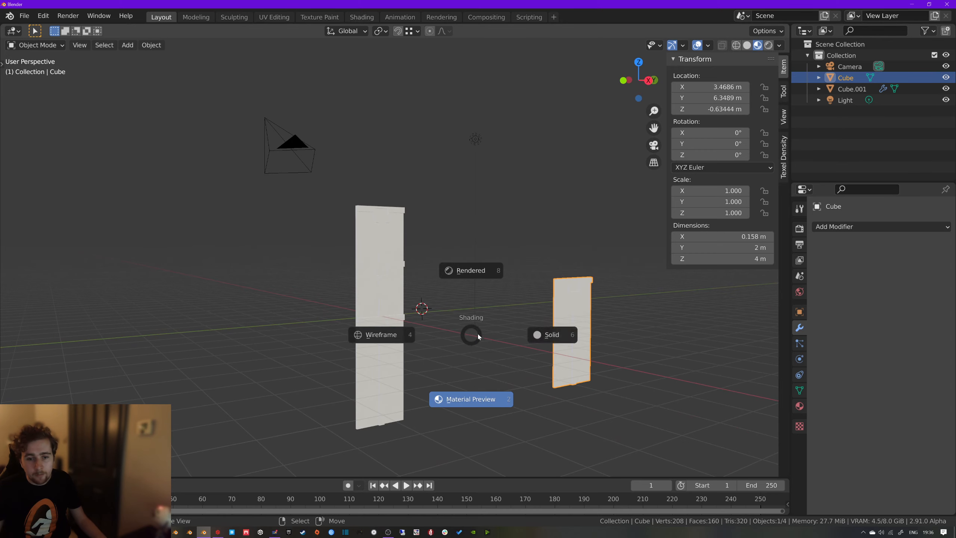
key("Escape")
left_click(388, 295)
scroll(388, 295, "up", 4)
middle_click_drag(389, 295, 439, 314)
scroll(446, 316, "down", 2)
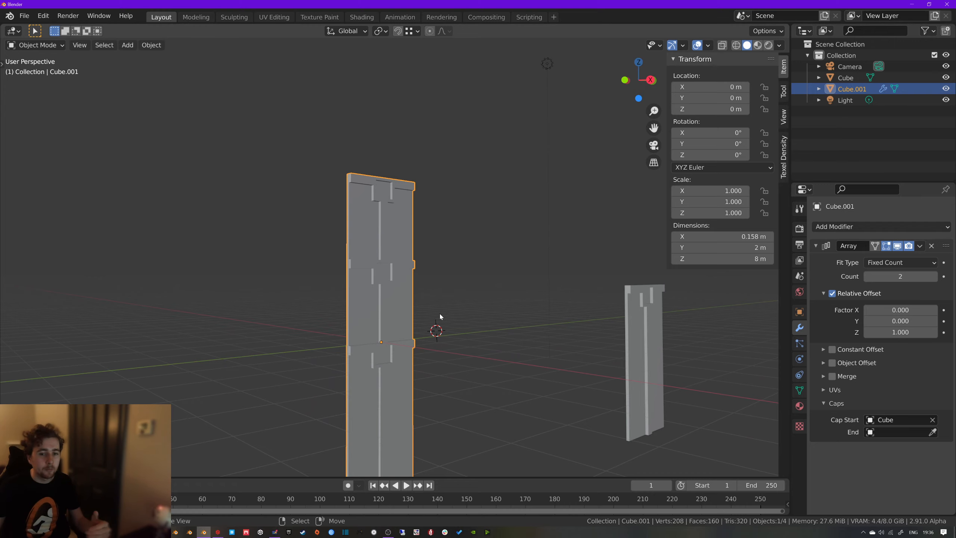
Reset the tall panel's location to the origin and move it about 10.5 m along the Y axis
left_click(641, 340)
middle_click_drag(637, 306, 560, 335)
scroll(577, 324, "down", 3)
key("alt+g")
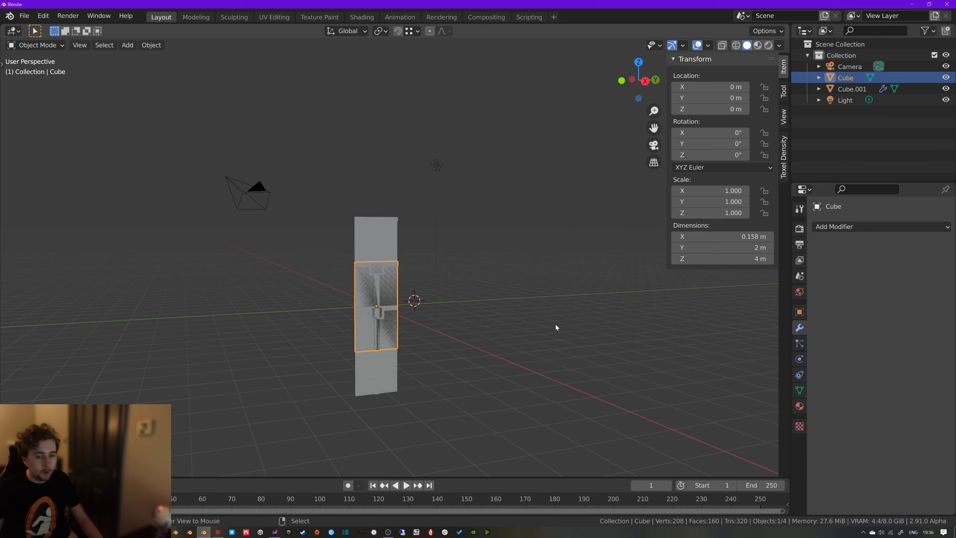
key("g")
key("y")
left_click(636, 312)
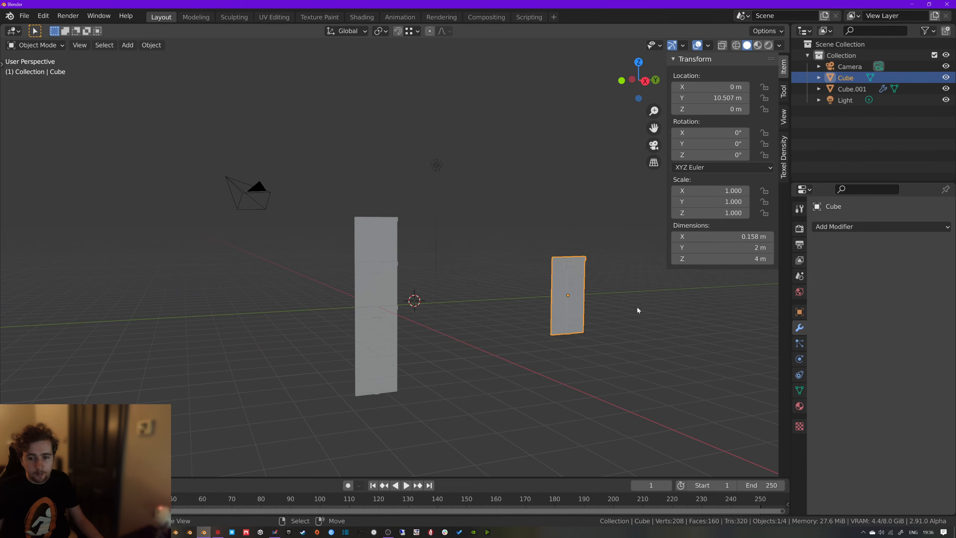
Raise the tall panel 2 m along the Z axis
middle_click_drag(636, 312, 624, 321)
key("g")
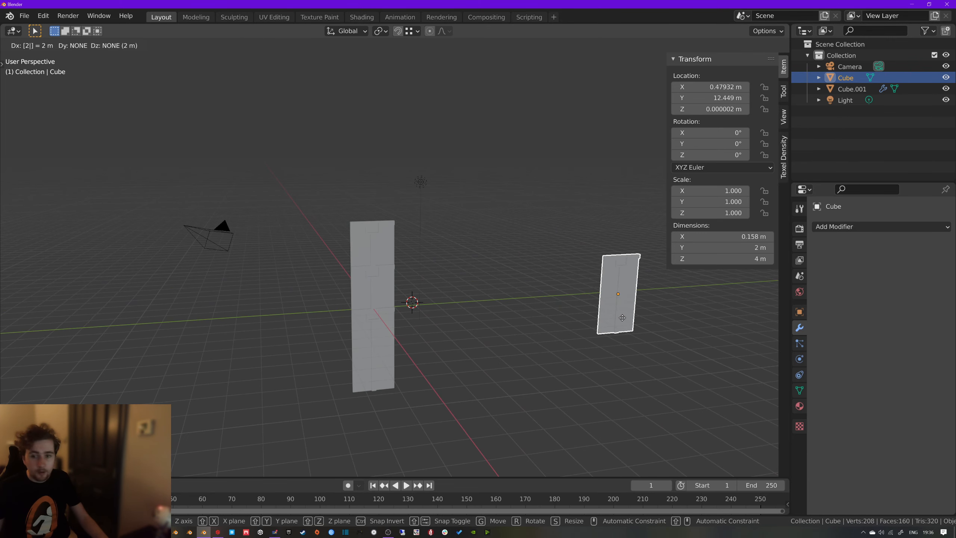
key("Escape")
type("gz")
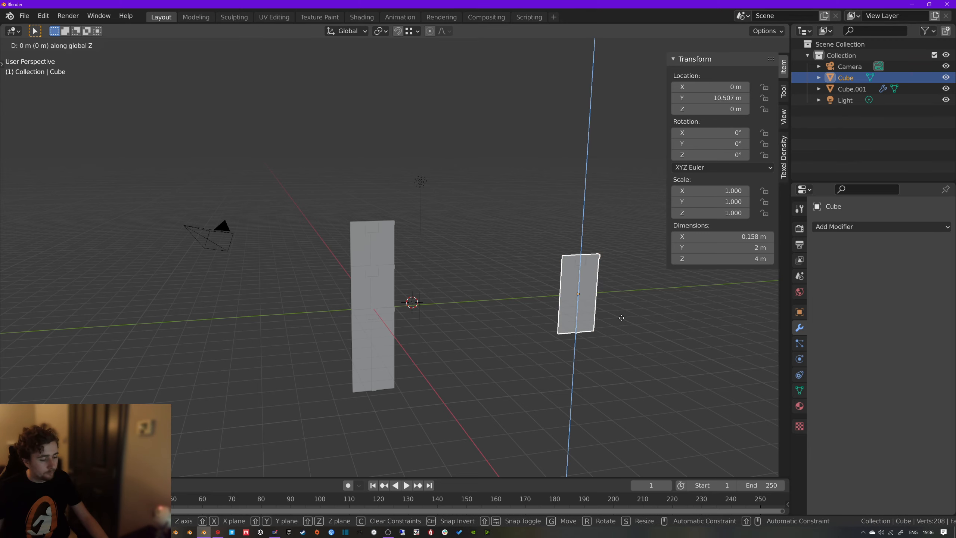
type("2")
key("Return")
middle_click_drag(621, 320, 617, 308)
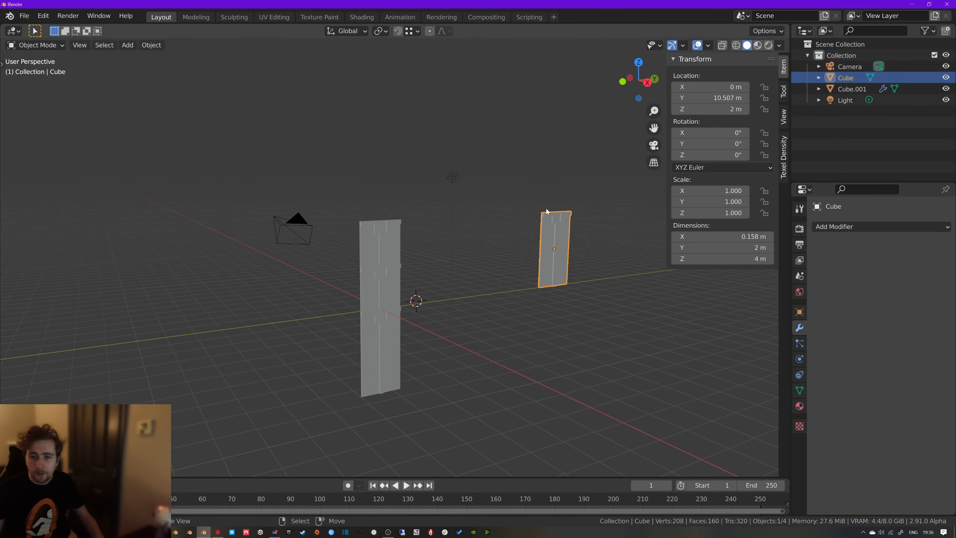
middle_click_drag(494, 260, 566, 224)
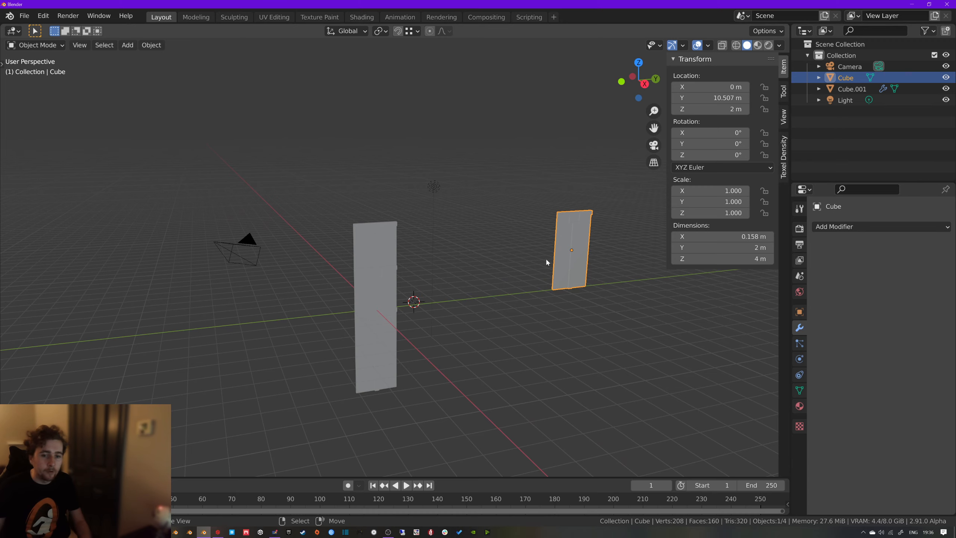
Raise the arrayed panel 4 m along the Z axis, then deselect it
left_click(387, 311)
type("gz4")
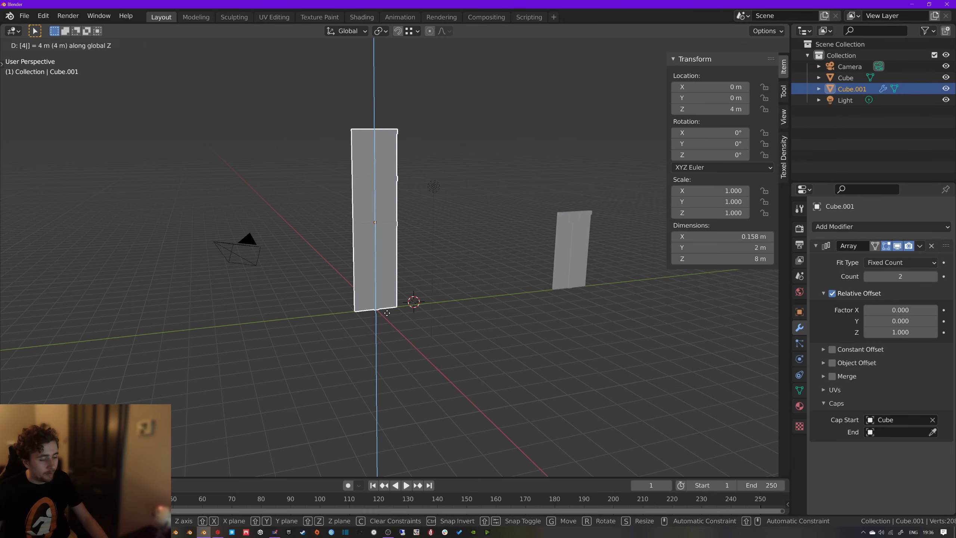
key("Return")
middle_click_drag(387, 313, 474, 301)
left_click(470, 304)
Move the tall panel into a new collection named Master
left_click(561, 245)
key("m")
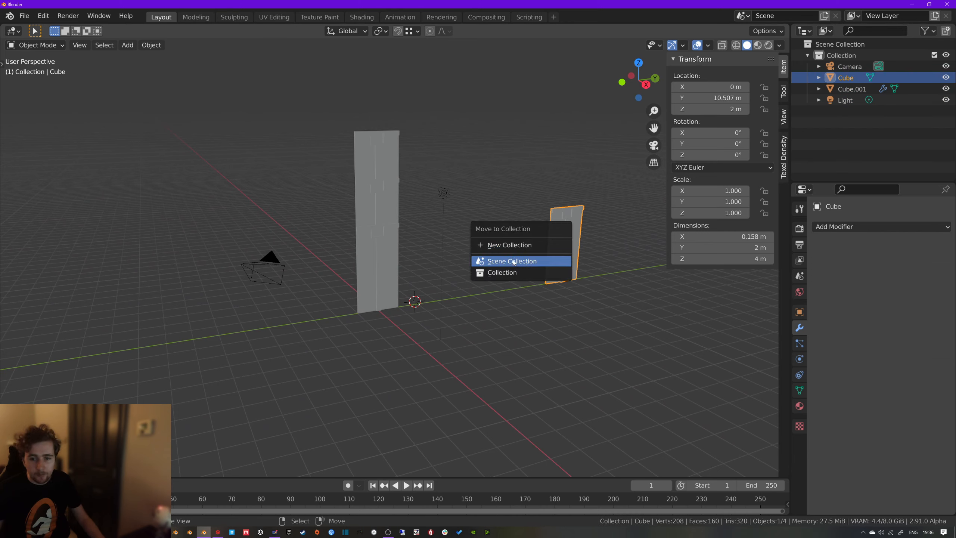
key("n")
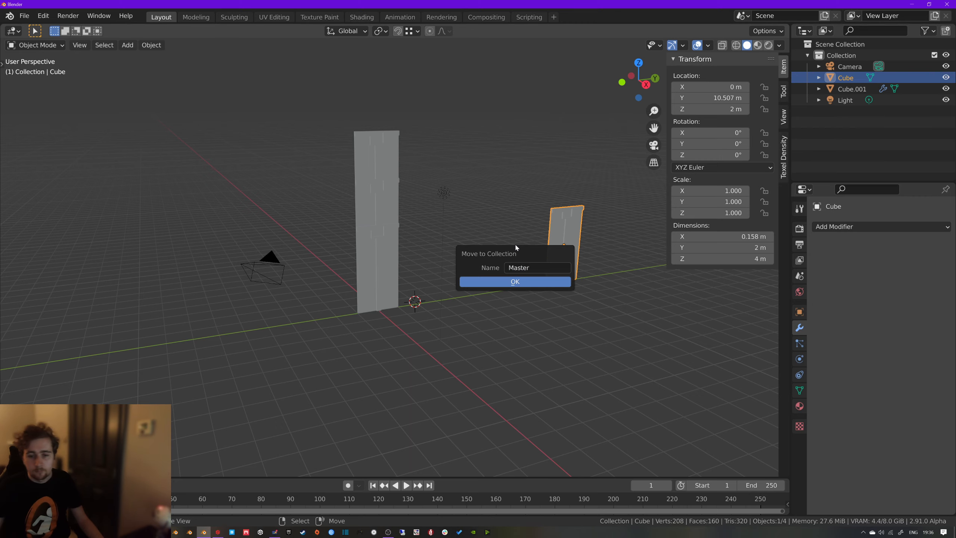
left_click(506, 281)
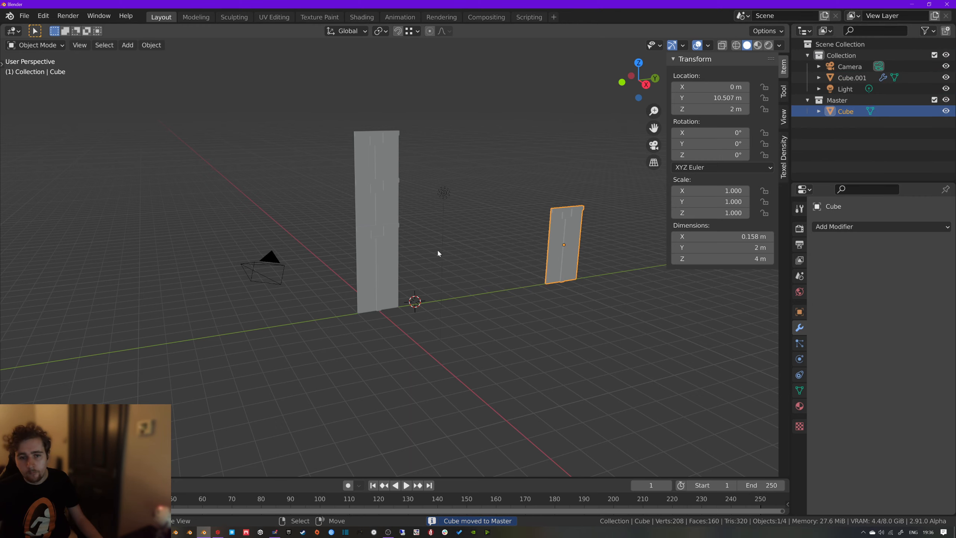
Test the arrayed panel with counts of 3 and 1, then restore the count to 2
middle_click_drag(439, 253, 407, 234)
left_click(399, 233)
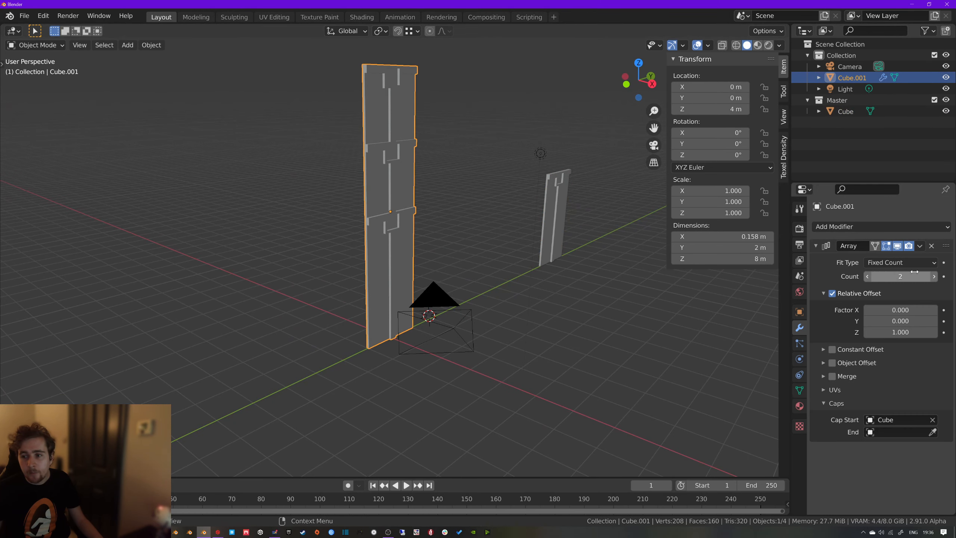
left_click_drag(914, 272, 923, 272)
scroll(523, 273, "down", 4)
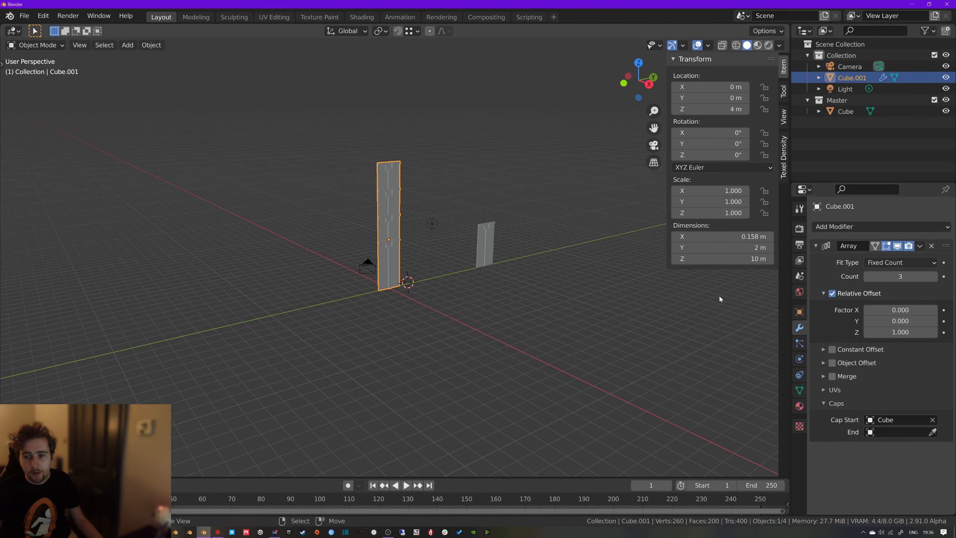
left_click(868, 277)
left_click(868, 276)
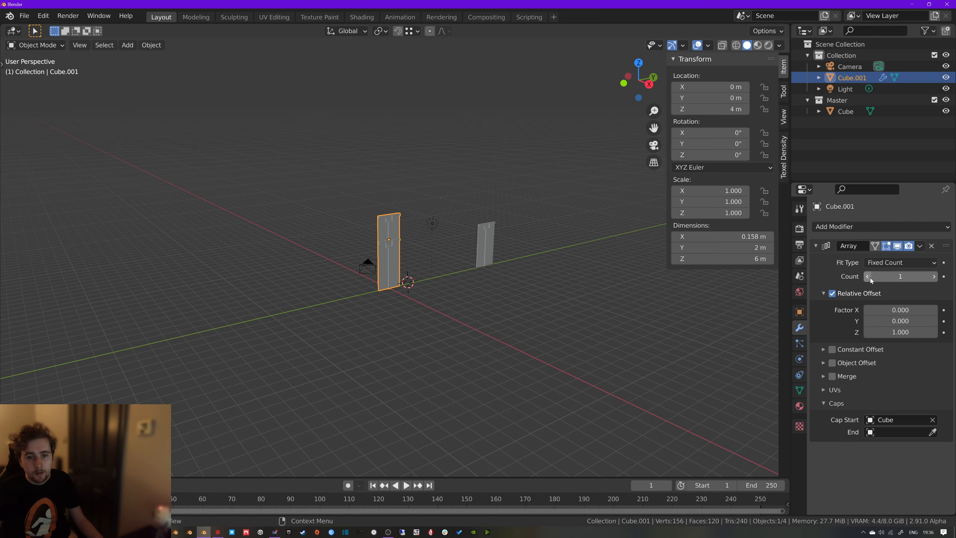
left_click(937, 276)
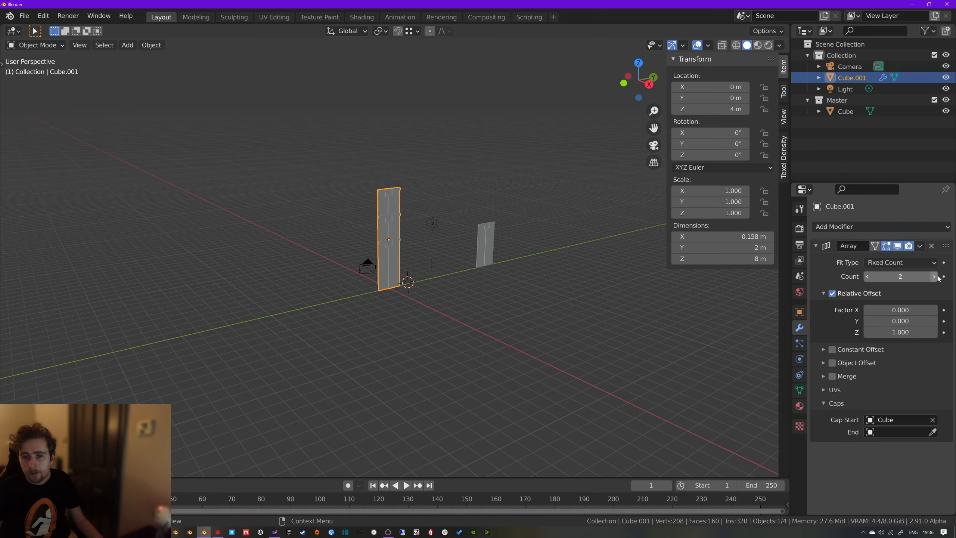
Test the arrayed panel with higher and lower array counts, ending with the count at 1
left_click(937, 277)
left_click(868, 278)
left_click(868, 278)
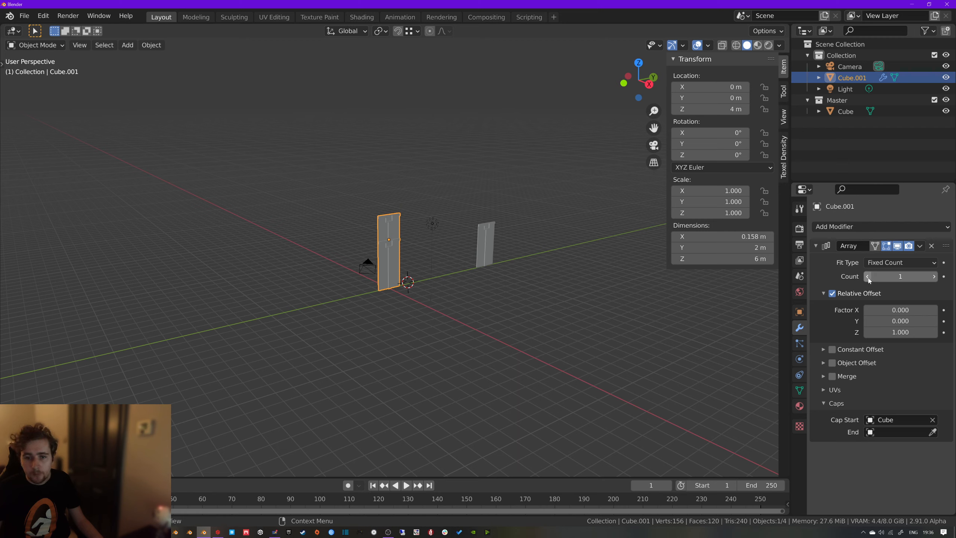
left_click(935, 277)
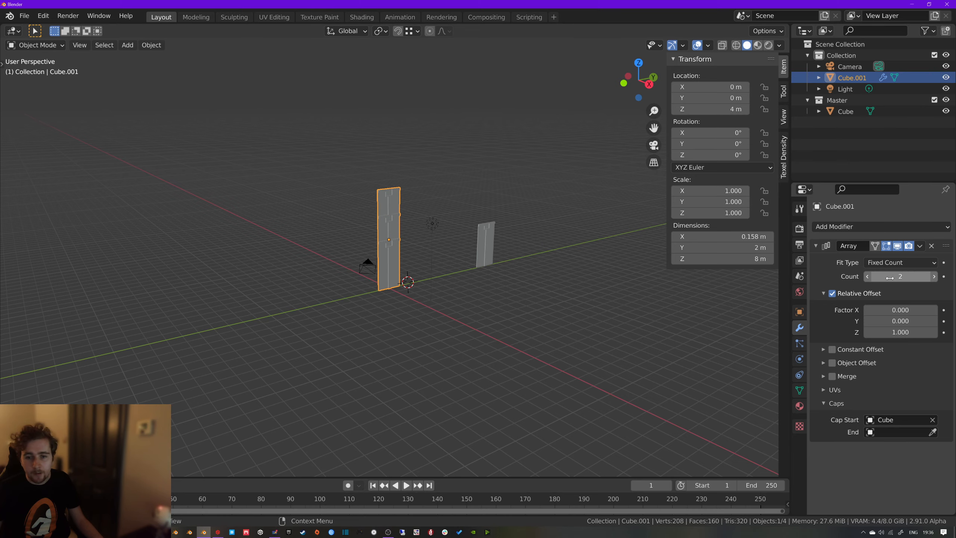
left_click(868, 278)
Move the arrayed panel along the Y axis to about 6.5 m
middle_click_drag(573, 248, 556, 260)
key("g")
key("y")
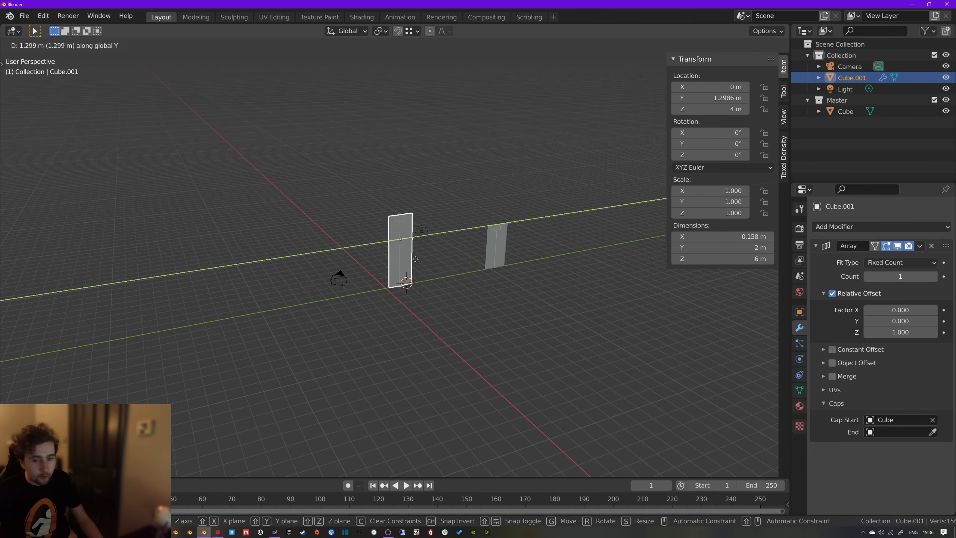
left_click(473, 262)
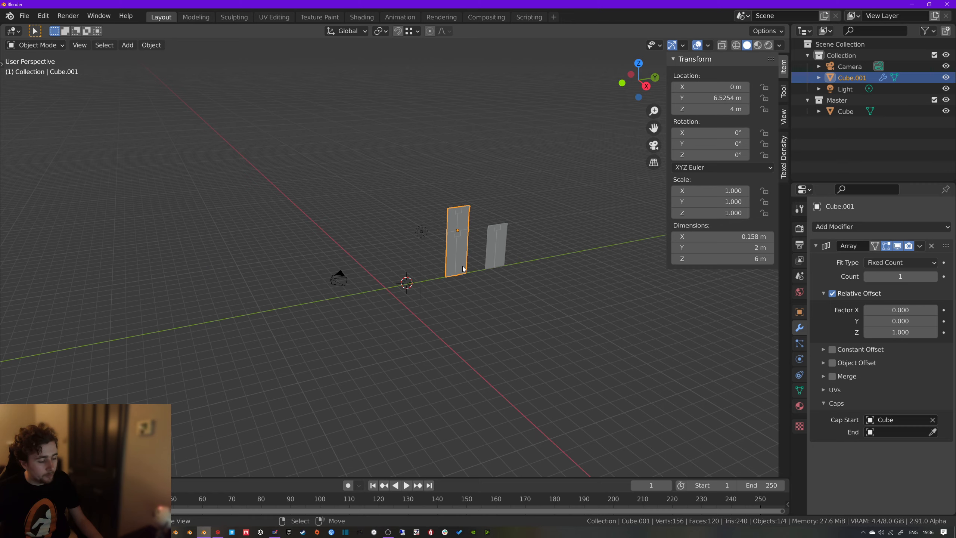
Duplicate the arrayed panel along the Y axis to about 1.4 m and set the copy's array count to 2
key("shift+d")
key("y")
left_click(405, 271)
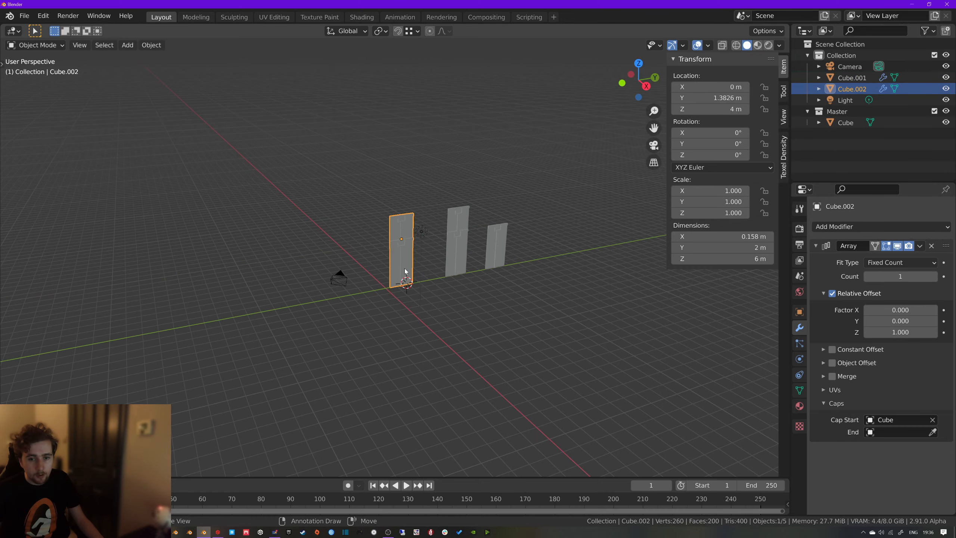
left_click(933, 277)
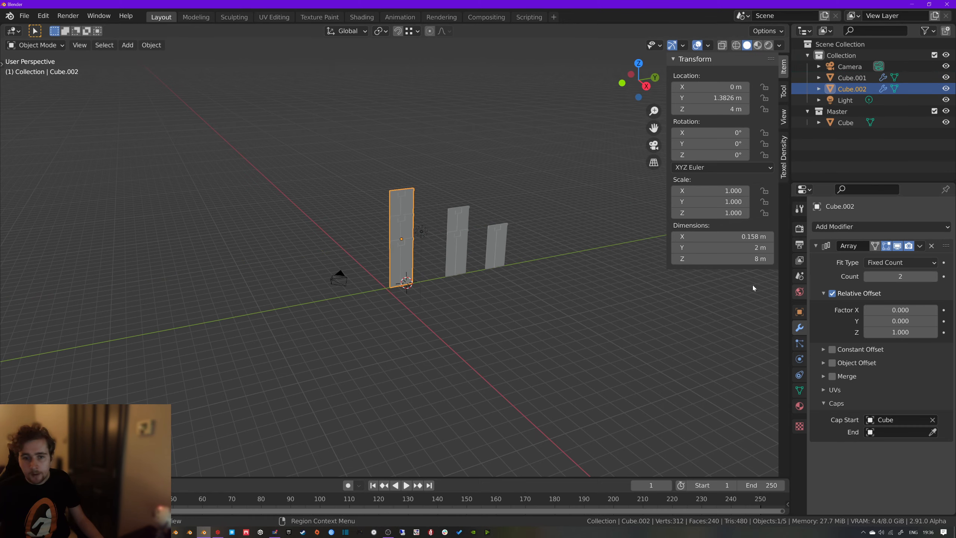
Link the taller arrayed panel's object data to that of the shorter arrayed panel
key("a")
middle_click_drag(503, 290, 463, 250)
key("a")
middle_click_drag(535, 256, 558, 260)
key("a")
middle_click_drag(470, 258, 439, 287)
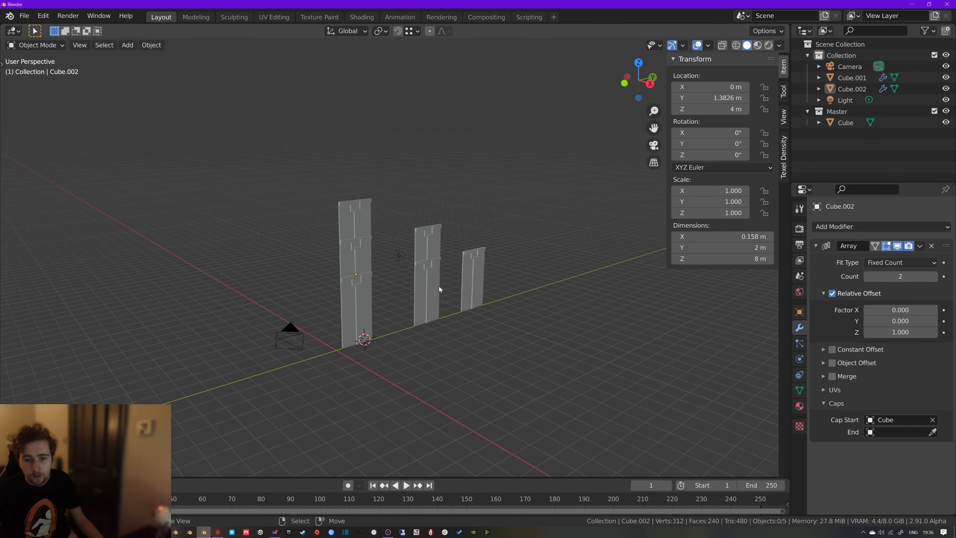
left_click(367, 282)
left_click(431, 230, "shift")
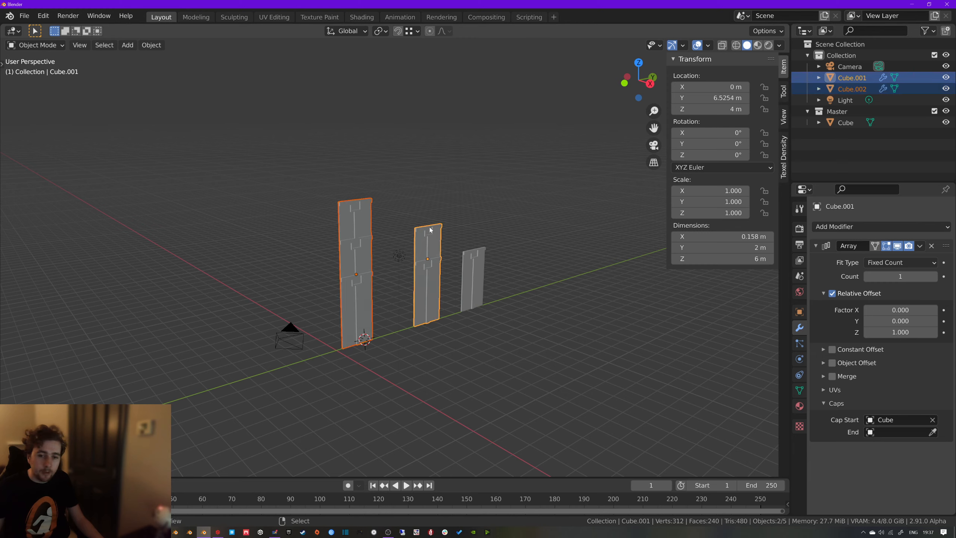
key("ctrl+l")
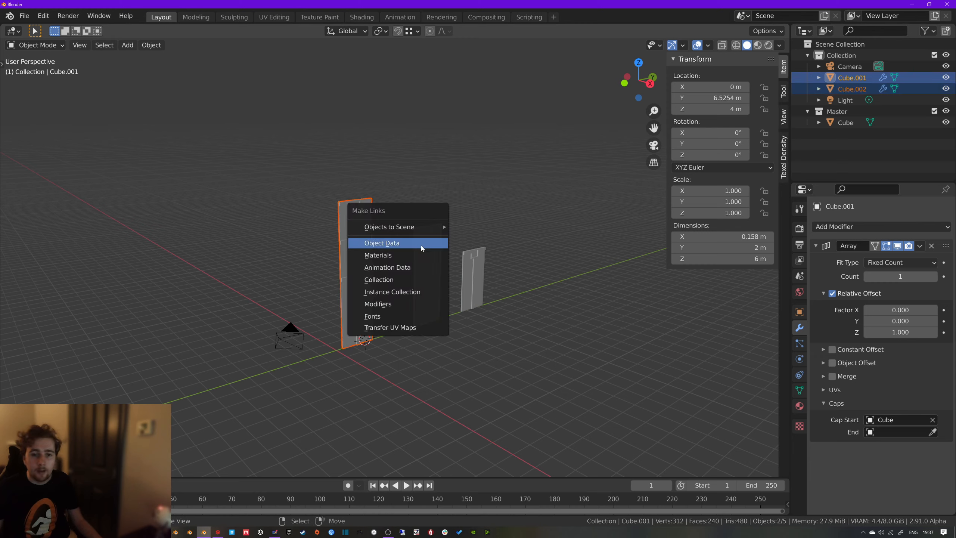
left_click(428, 243)
Duplicate the shorter arrayed panel and place the copy at about X 5 m, Y 12.9 m, Z 4.4 m
left_click(429, 242)
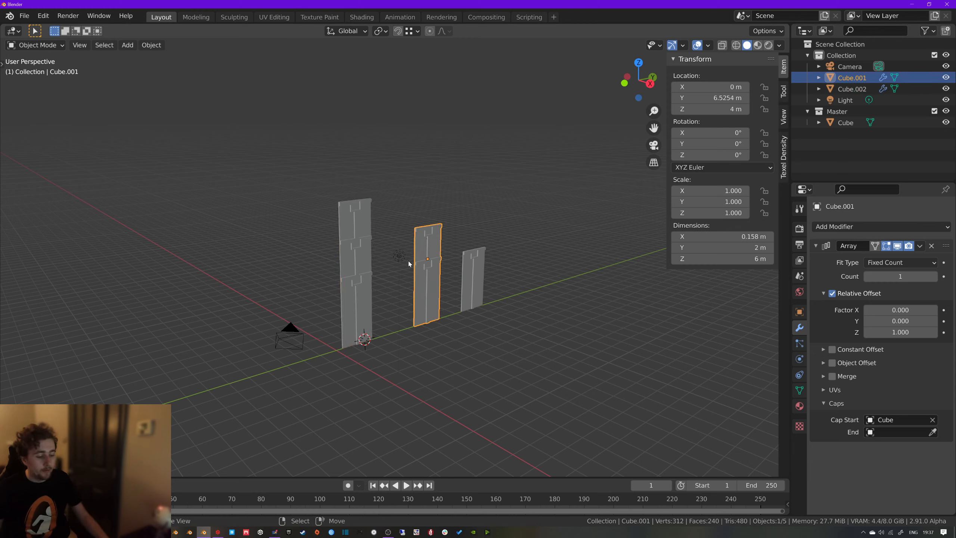
key("shift+d")
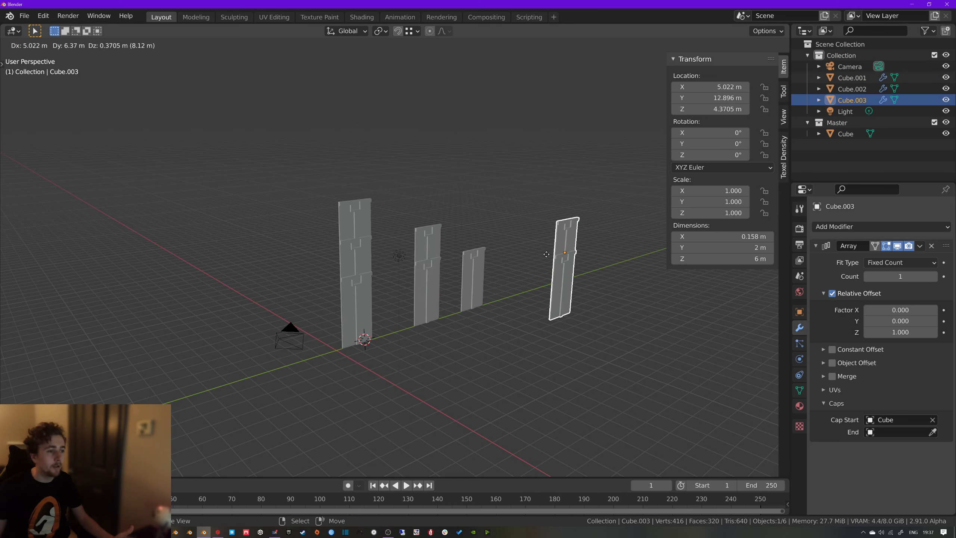
left_click(547, 254)
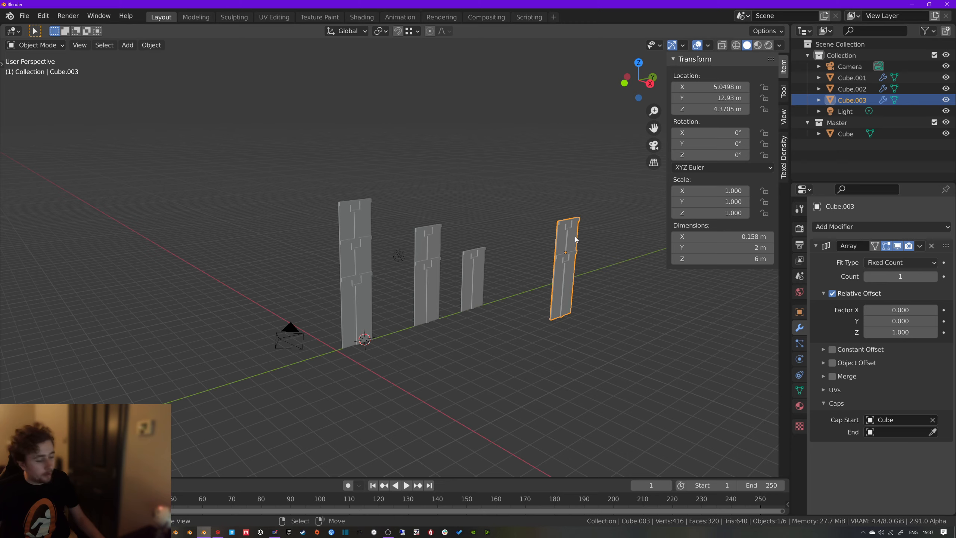
Cut a loop across the middle of the new copy's vertical trim strip and bevel it into a narrow band
key("Tab")
key("a")
key("a")
middle_click_drag(585, 243, 470, 237)
scroll(531, 232, "up", 3)
scroll(514, 241, "up", 2)
scroll(470, 237, "up", 5)
key("ctrl+r")
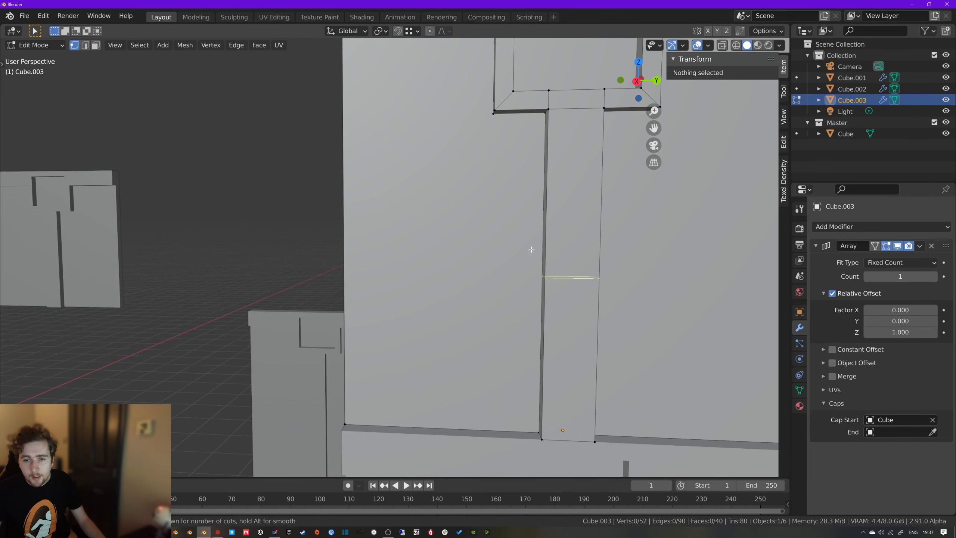
left_click(551, 245)
right_click(555, 250)
key("ctrl+b")
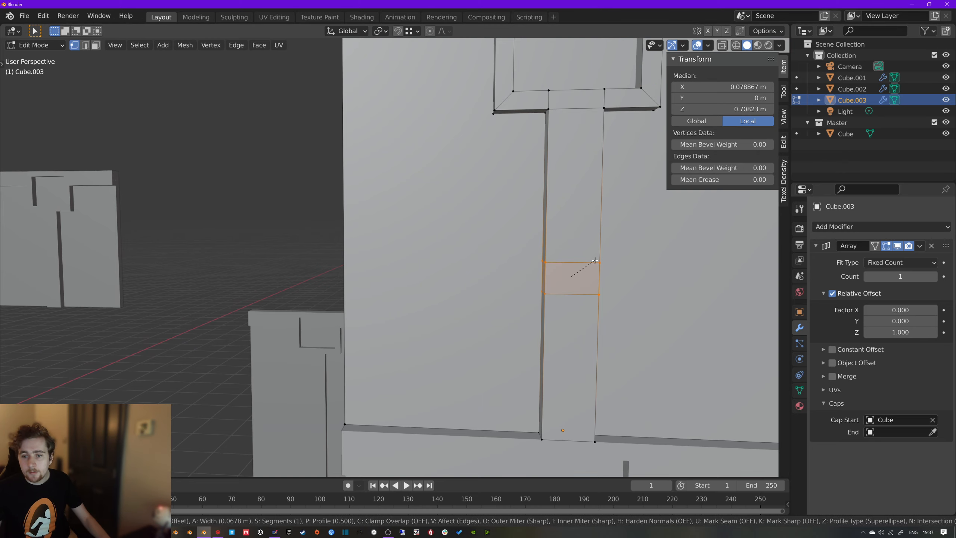
left_click(565, 265)
Extrude the two side faces of the band and push them outward along their normals
left_click(546, 271)
middle_click_drag(546, 271, 415, 270)
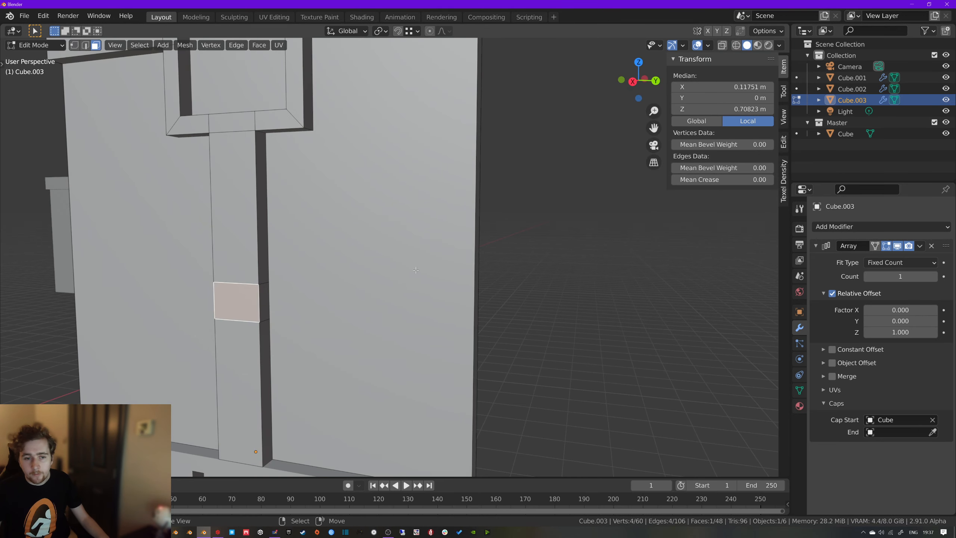
left_click(265, 301)
middle_click_drag(265, 301, 587, 293)
left_click(695, 273, "shift")
key("e")
right_click(696, 282)
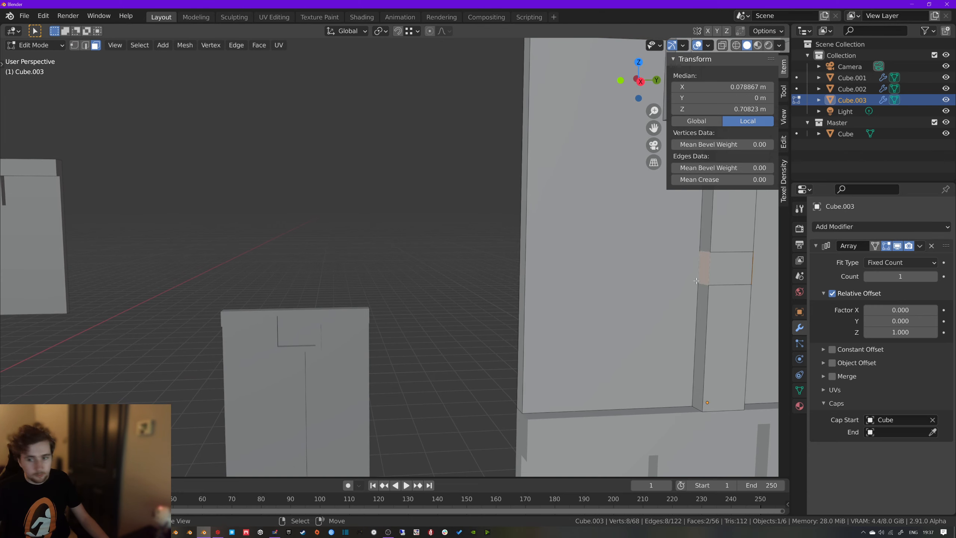
key("alt+s")
left_click(699, 293)
key("Tab")
scroll(628, 289, "down", 9)
middle_click_drag(628, 289, 194, 281)
middle_click_drag(133, 240, 223, 226)
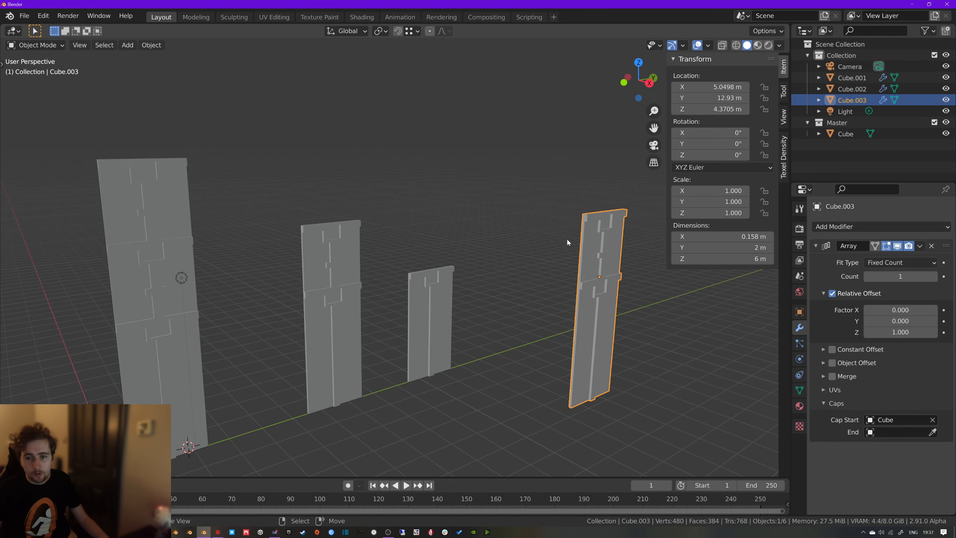
Select the linked trim geometry, add a second material with a grey base color and assign it to the trim
key("Tab")
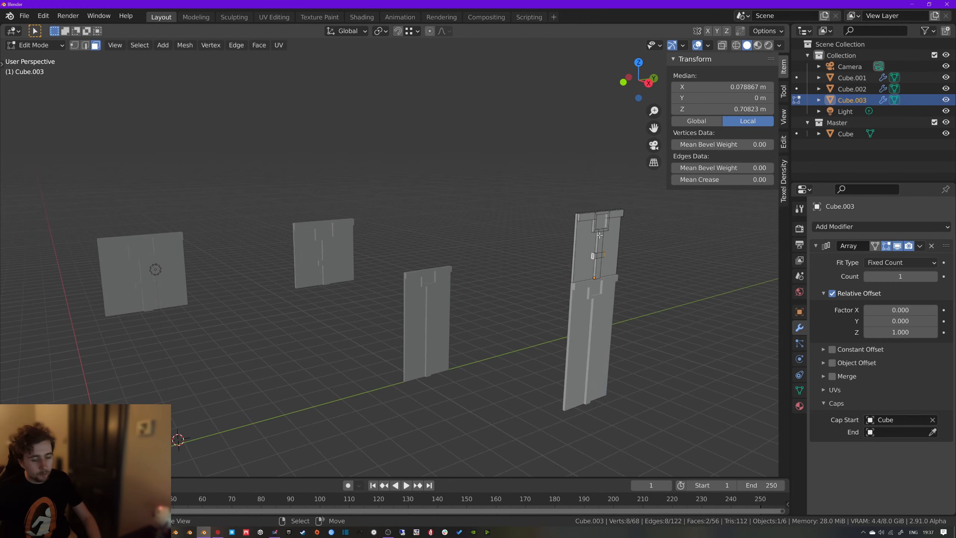
key("l")
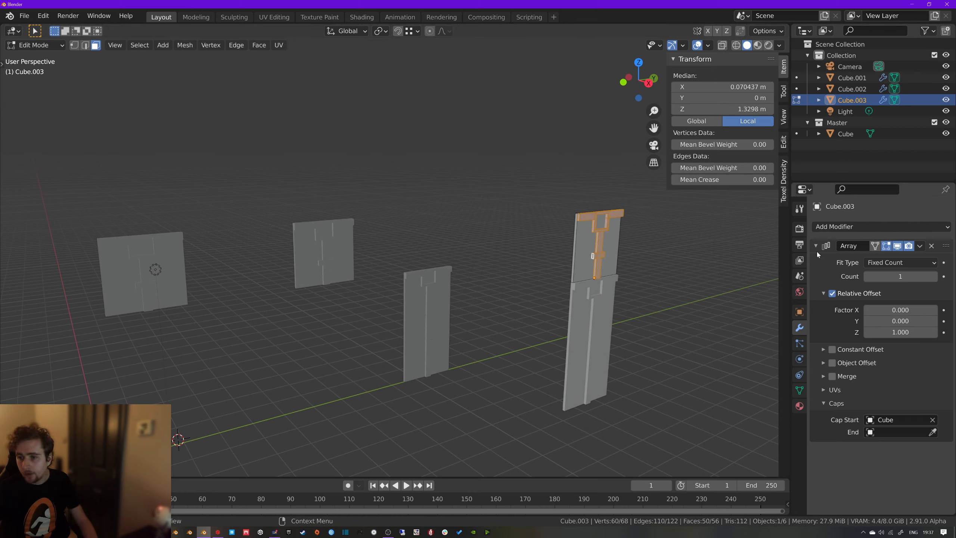
left_click(800, 406)
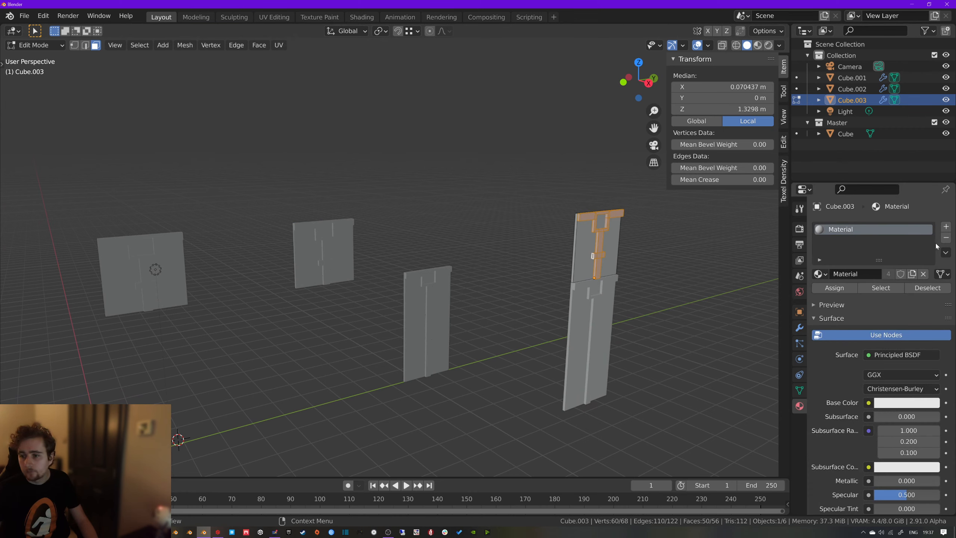
left_click(946, 226)
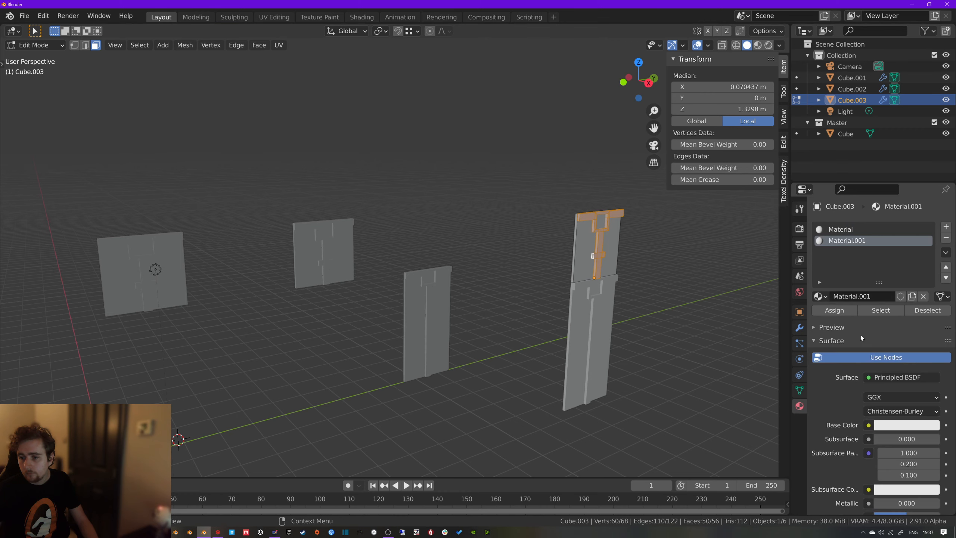
left_click(866, 297)
left_click(907, 424)
left_click_drag(904, 397, 866, 397)
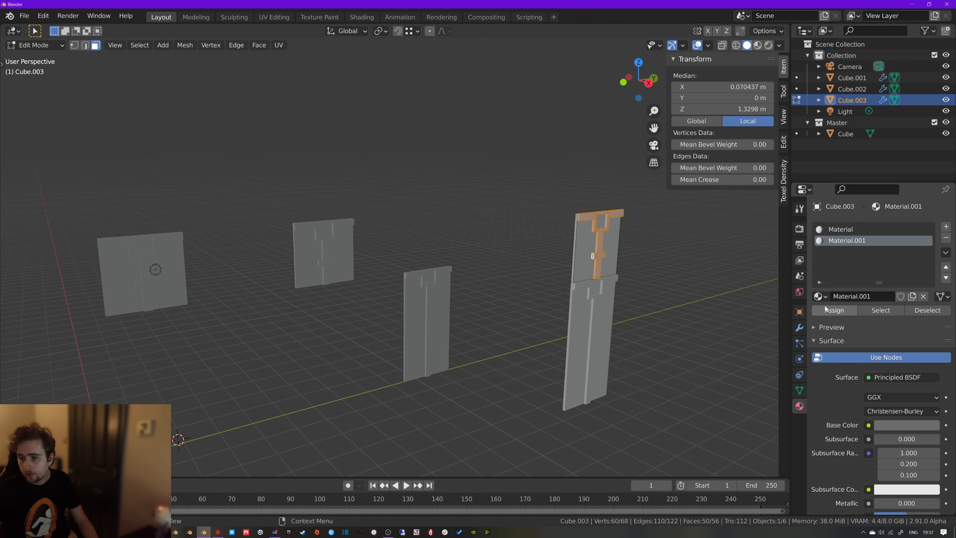
left_click(841, 313)
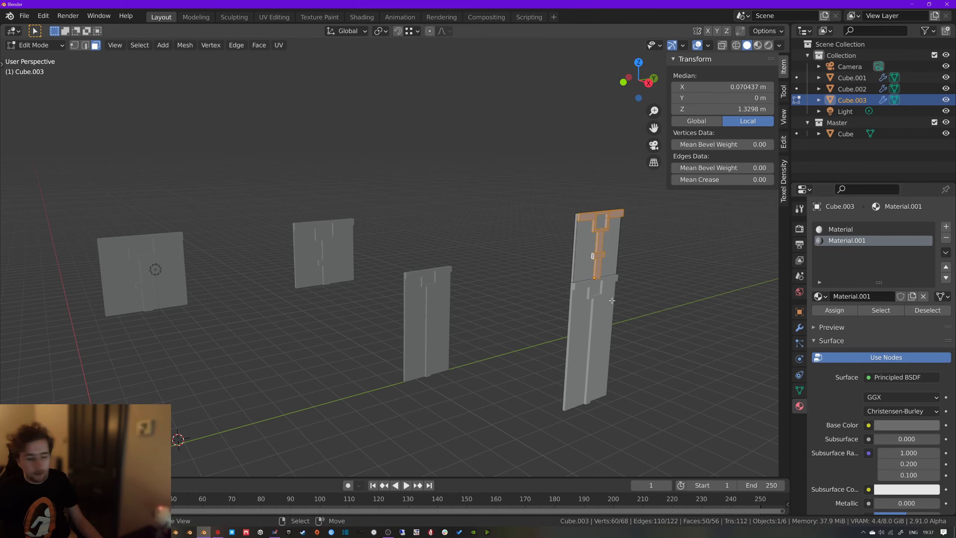
key("Tab")
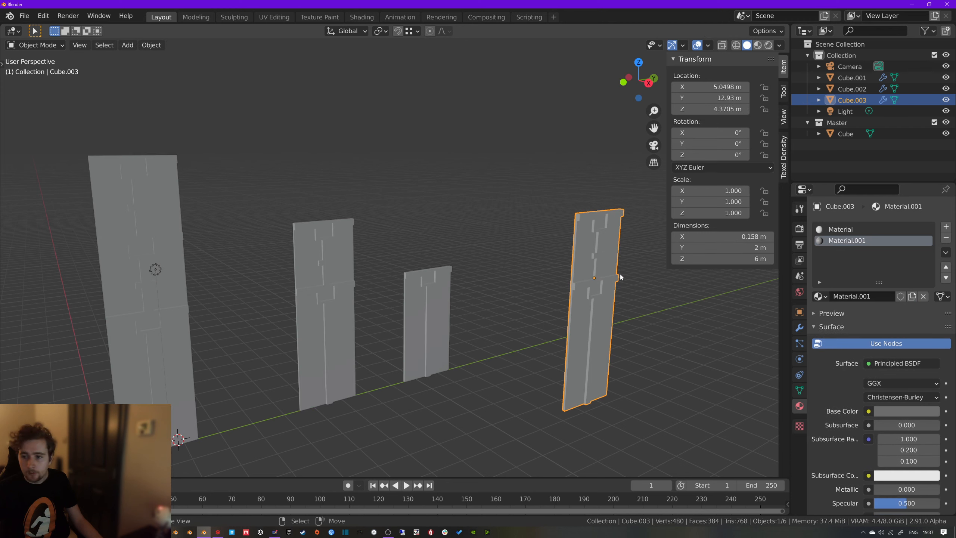
Darken the trim material's base color to near black
left_click(778, 46)
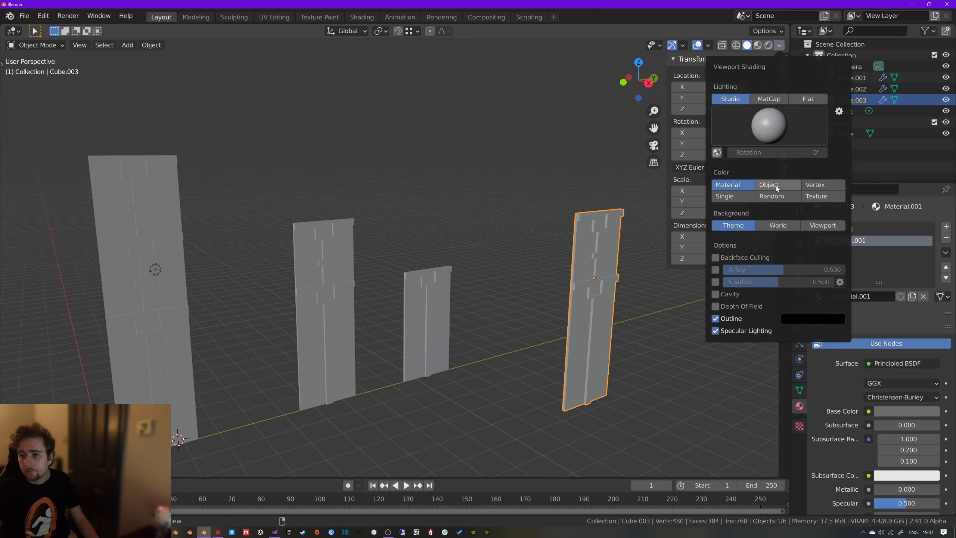
middle_click_drag(606, 251, 579, 240)
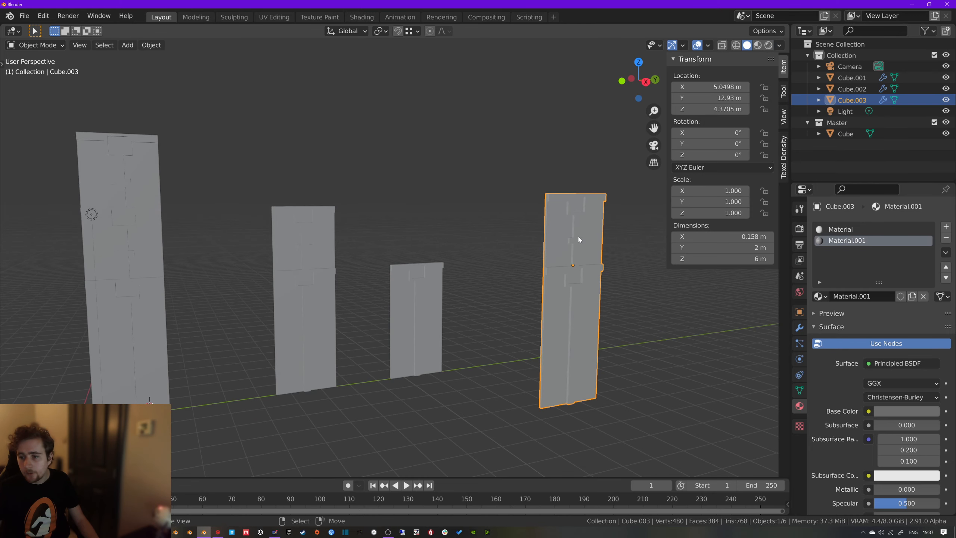
key("Tab")
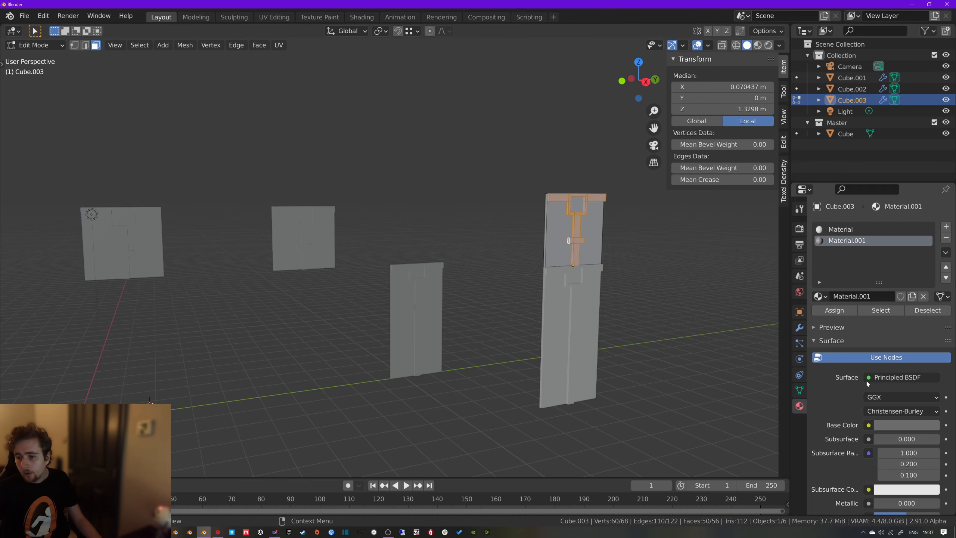
left_click(896, 424)
left_click_drag(931, 319, 931, 344)
key("Tab")
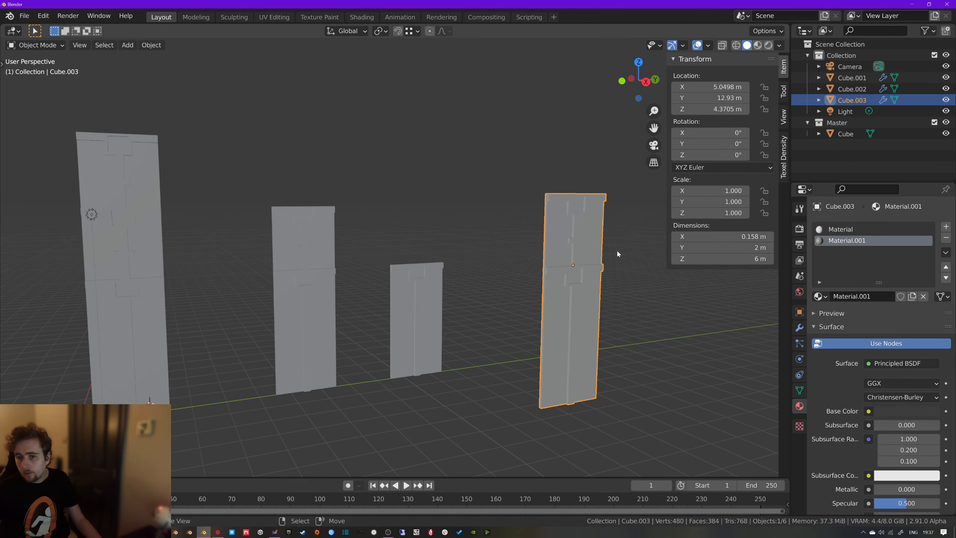
Try the Object, Vertex, Single, Random and Texture viewport color modes, then return to Material
key("z")
mouse_move(588, 318)
middle_mouse_down()
mouse_move(622, 300)
mouse_move(662, 298)
middle_mouse_up()
key("z")
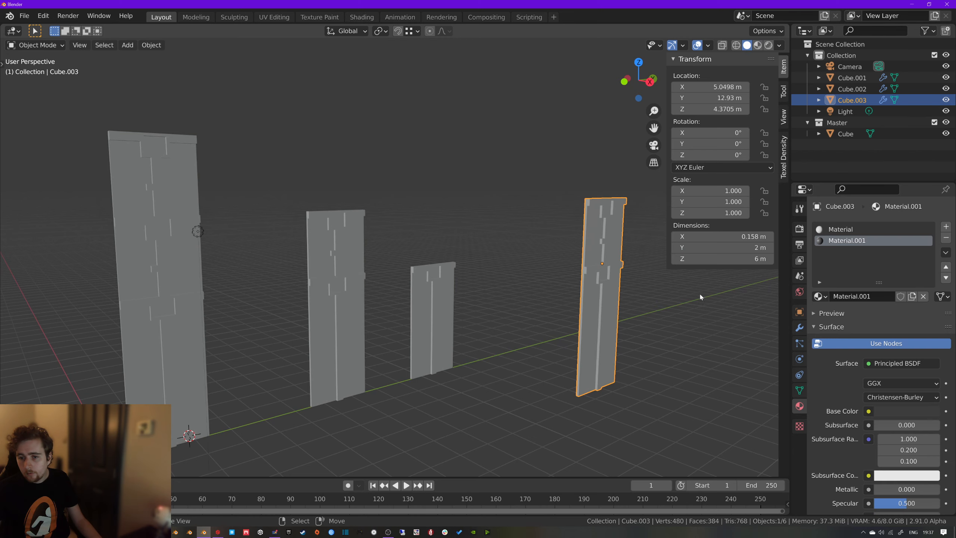
left_click(779, 46)
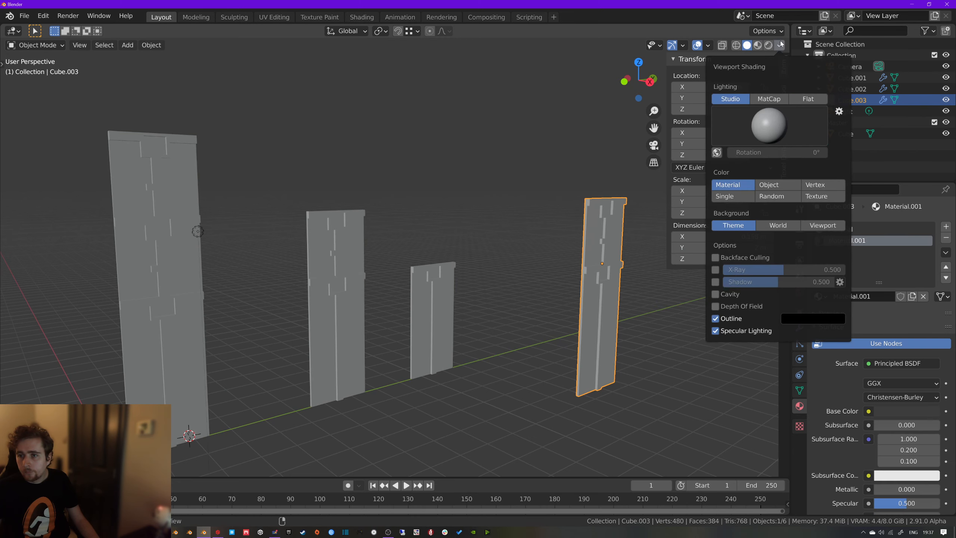
left_click(768, 186)
left_click(741, 186)
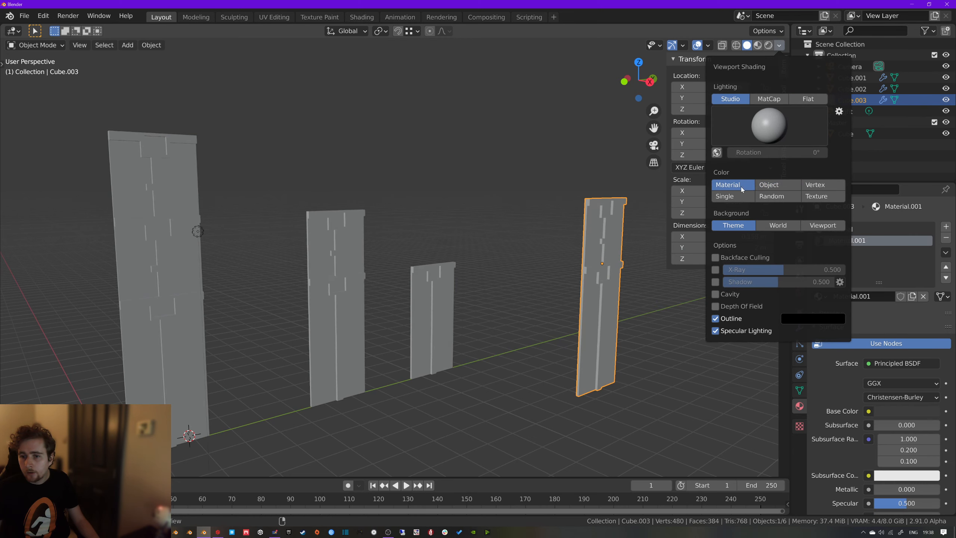
left_click(778, 186)
left_click(809, 186)
left_click(730, 198)
left_click(772, 196)
left_click(817, 196)
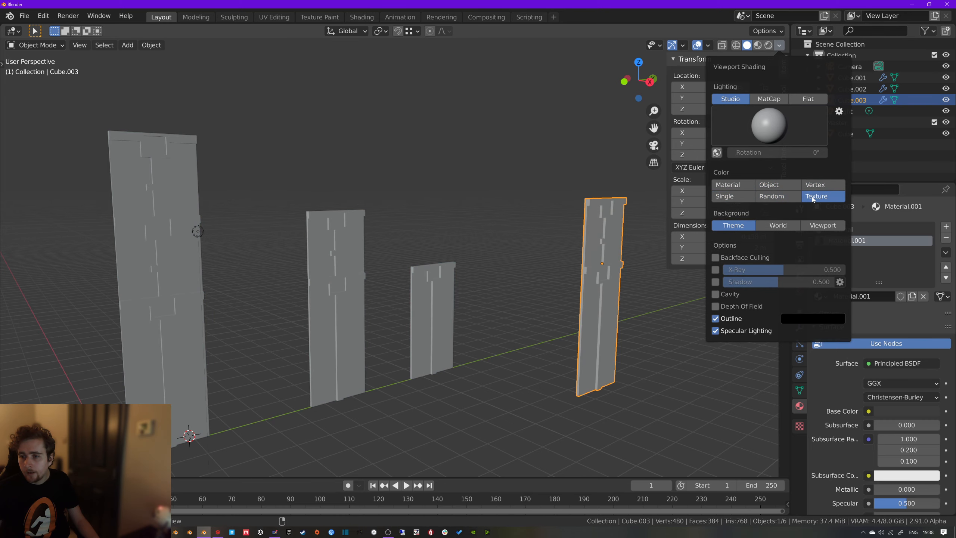
left_click(728, 184)
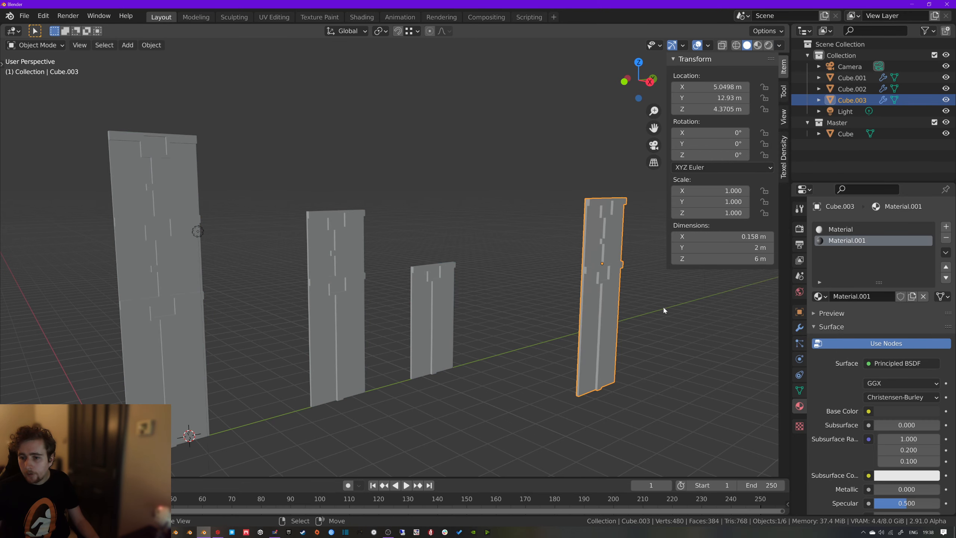
Darken the viewport display color of the trim material Material.001 to a mid grey
scroll(824, 393, "down", 15)
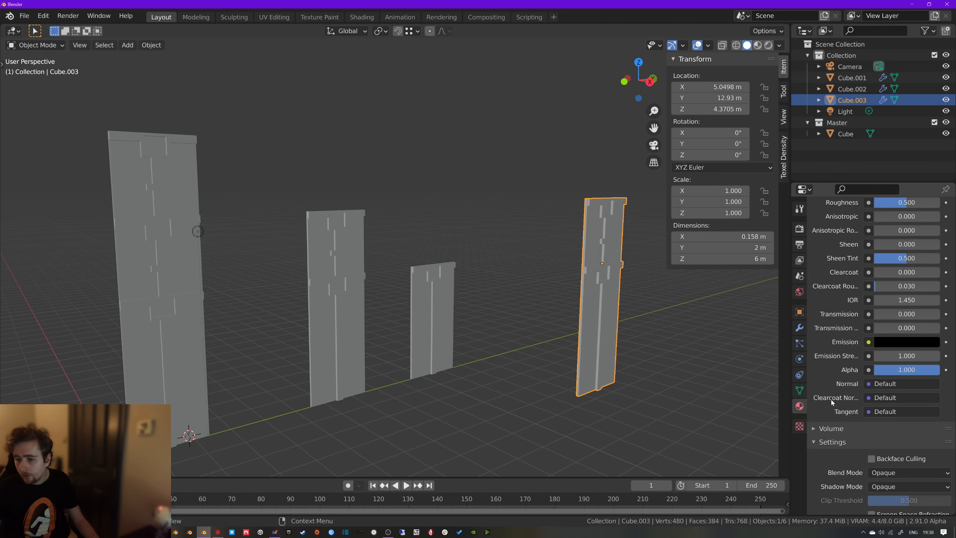
scroll(896, 348, "down", 4)
scroll(837, 373, "up", 6)
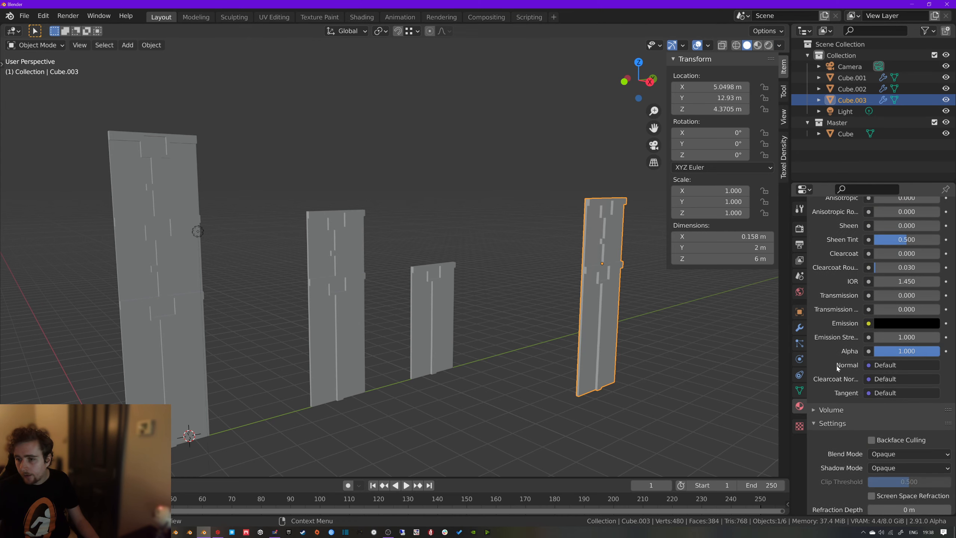
scroll(840, 363, "up", 12)
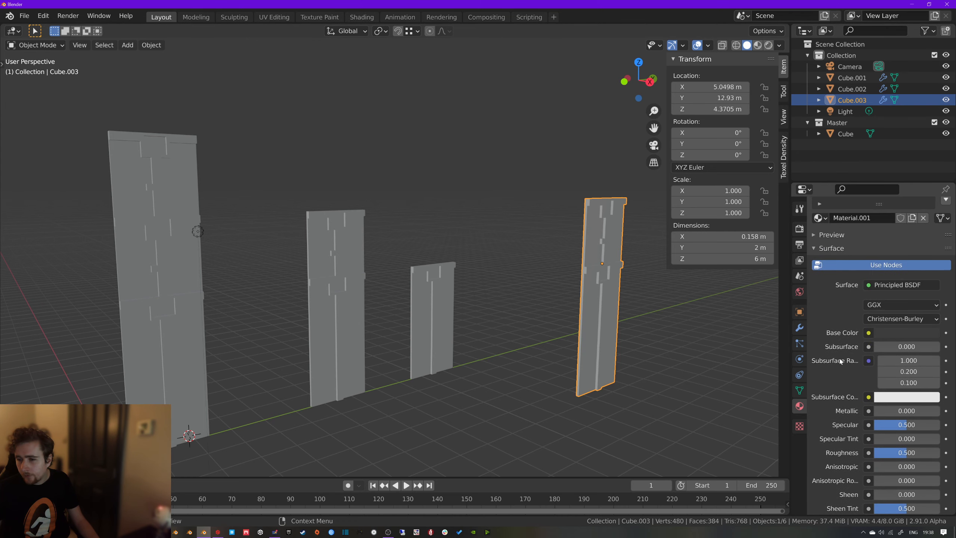
scroll(842, 312, "down", 1)
left_click(824, 226)
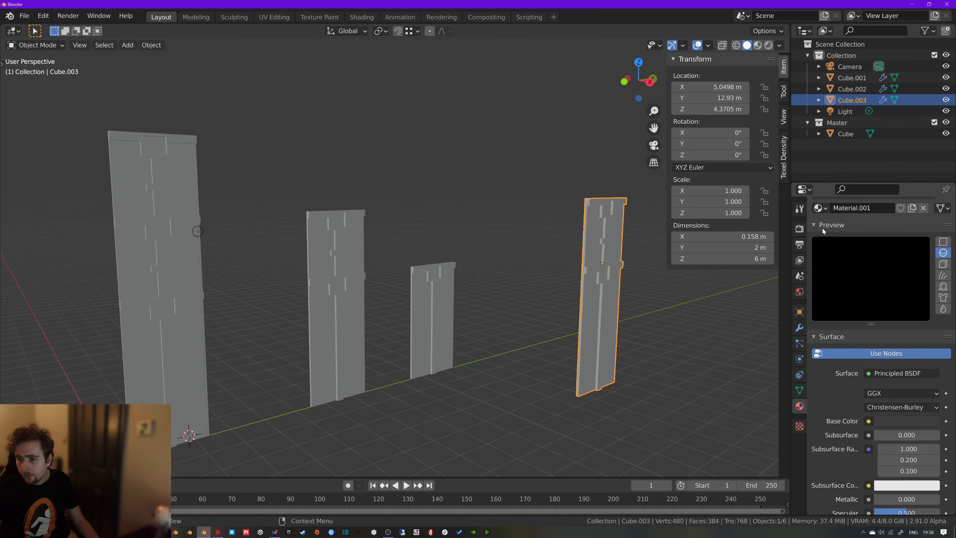
left_click(825, 227)
scroll(847, 356, "down", 4)
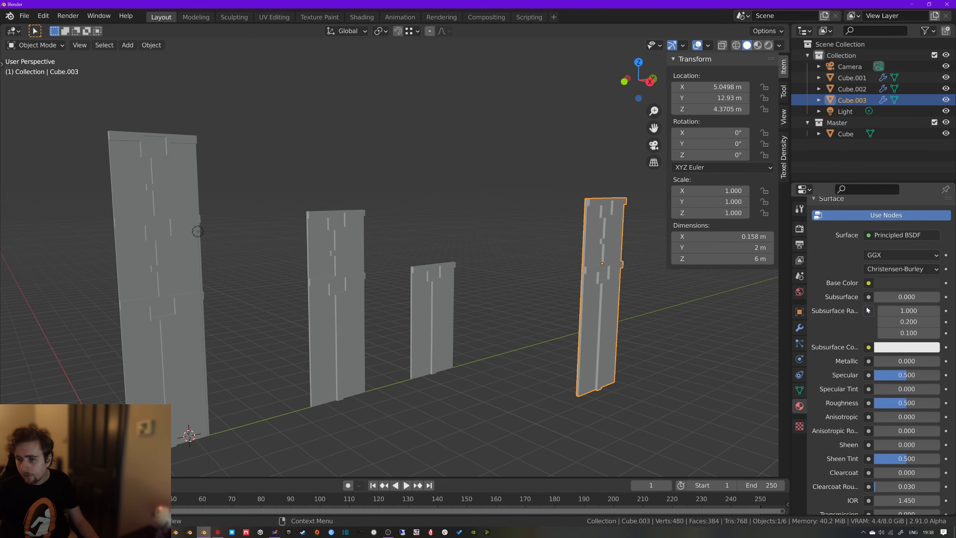
scroll(841, 294, "down", 20)
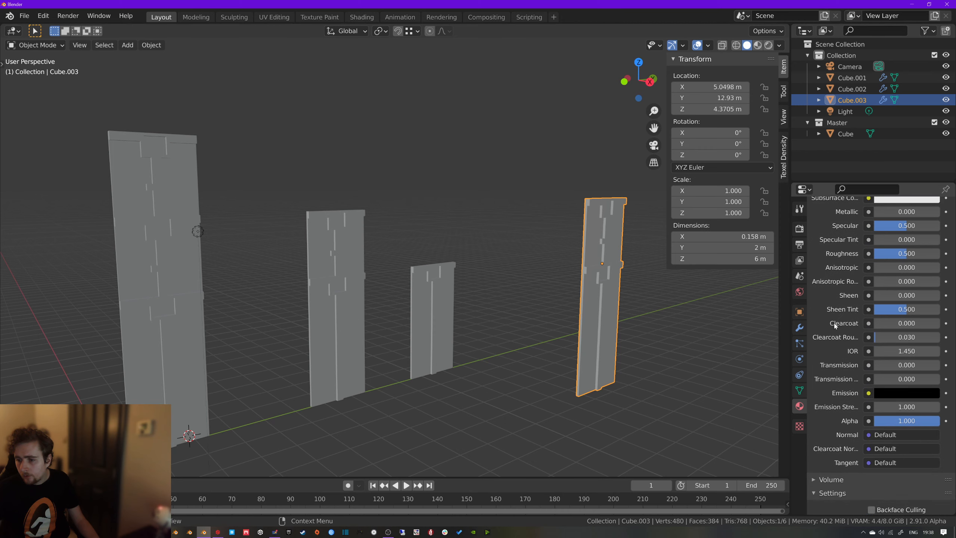
left_click(826, 403)
scroll(825, 411, "down", 6)
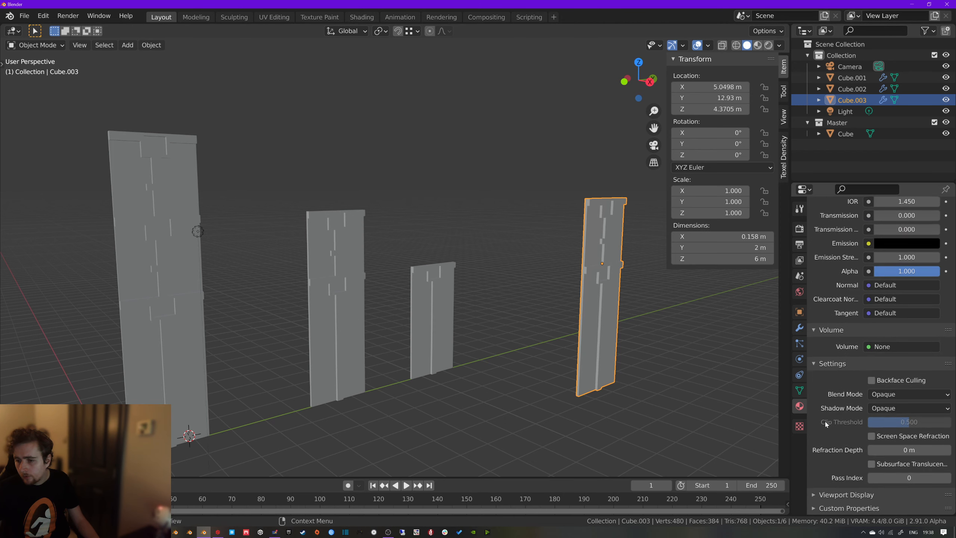
left_click(852, 494)
scroll(850, 488, "down", 4)
left_click(881, 466)
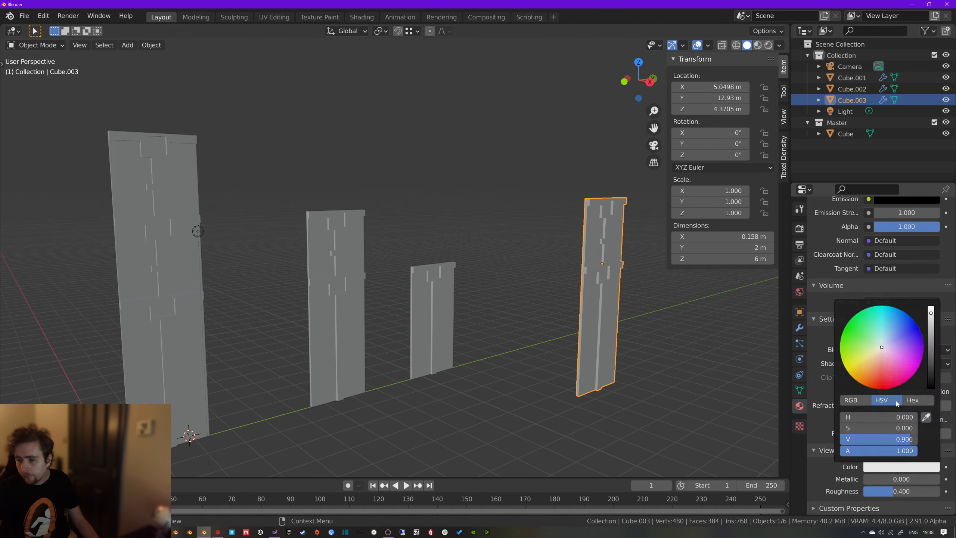
left_click_drag(929, 342, 930, 354)
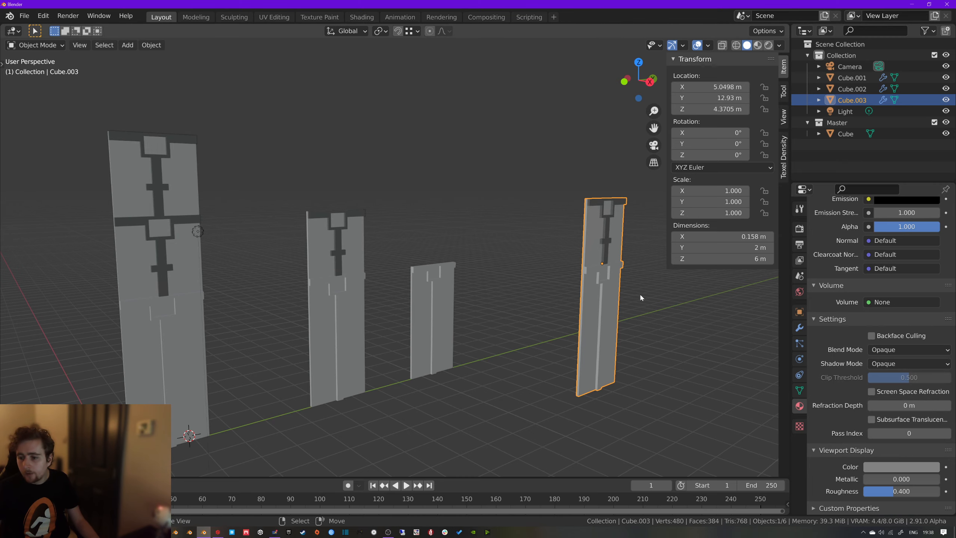
Open the shortest master panel's mesh for editing and select all of its linked trim geometry
middle_click_drag(640, 294, 579, 289)
key("a")
key("alt+a")
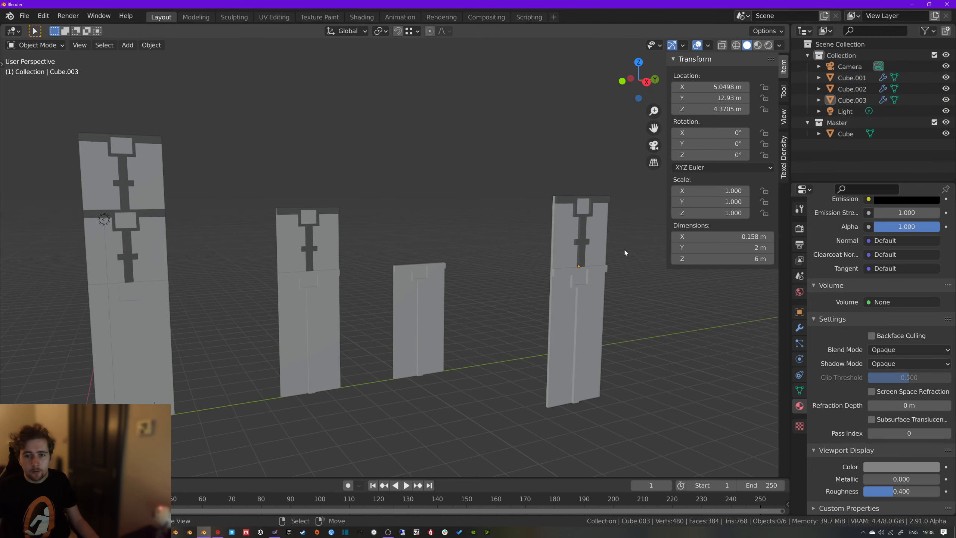
mouse_move(535, 267)
middle_mouse_down()
mouse_move(455, 272)
mouse_move(541, 252)
middle_mouse_up()
left_click(580, 277)
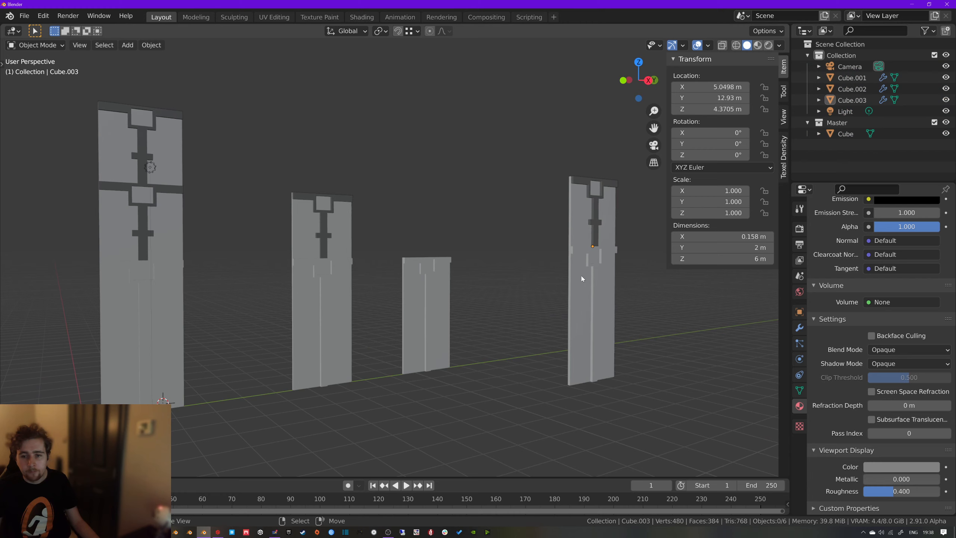
key("Tab")
key("Tab")
left_click(432, 278)
key("Tab")
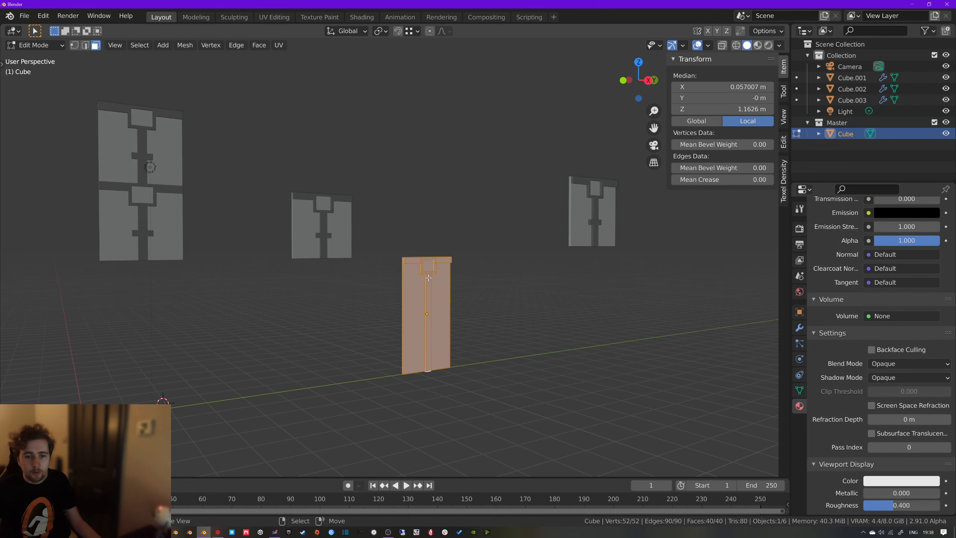
left_click(429, 277)
key("ctrl+l")
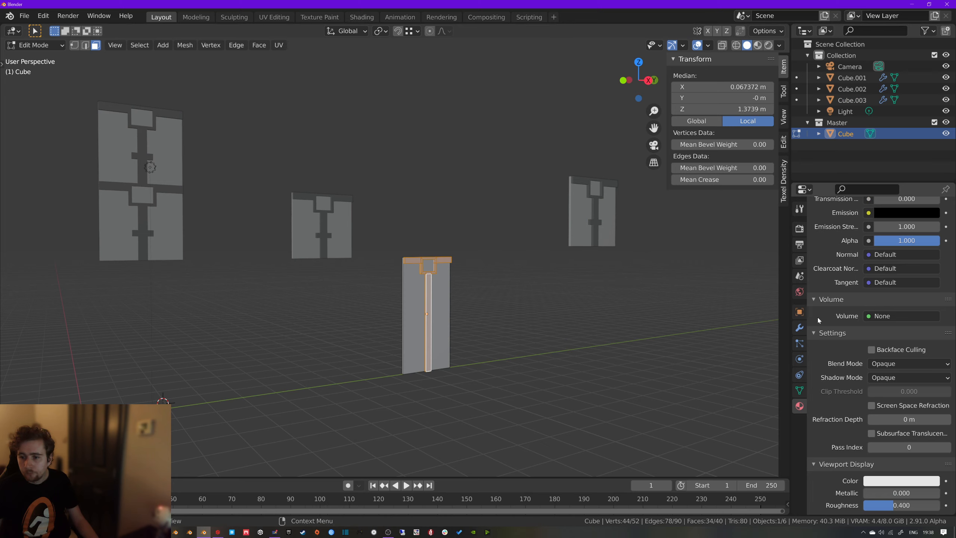
Add a second material slot to the master panel, choose the existing Material.001 and assign it to the selected trim
scroll(819, 320, "up", 12)
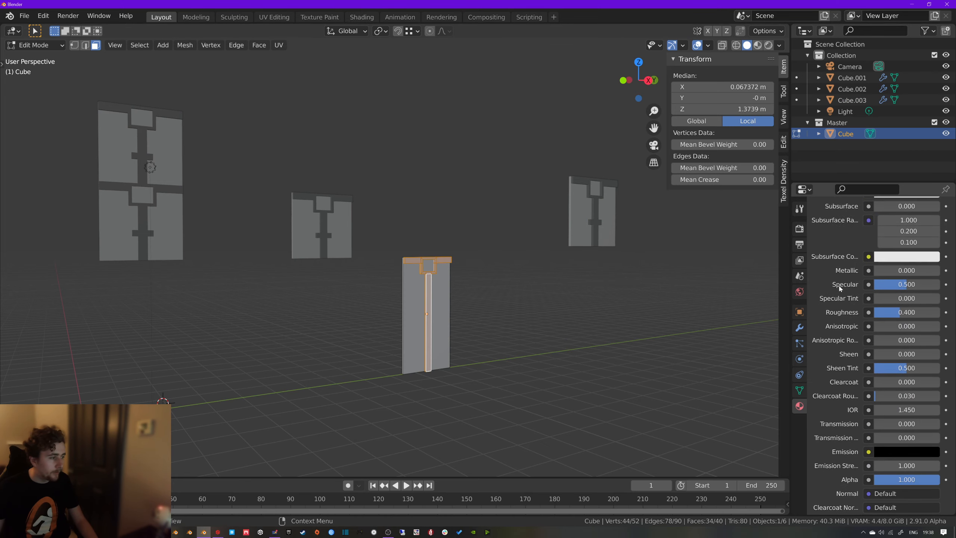
scroll(841, 289, "up", 10)
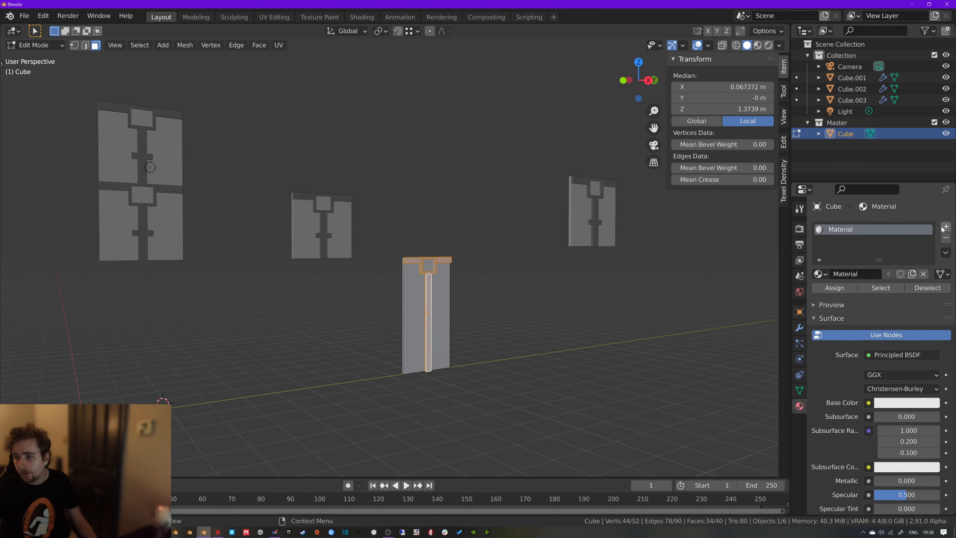
left_click(945, 227)
left_click(820, 297)
left_click(758, 325)
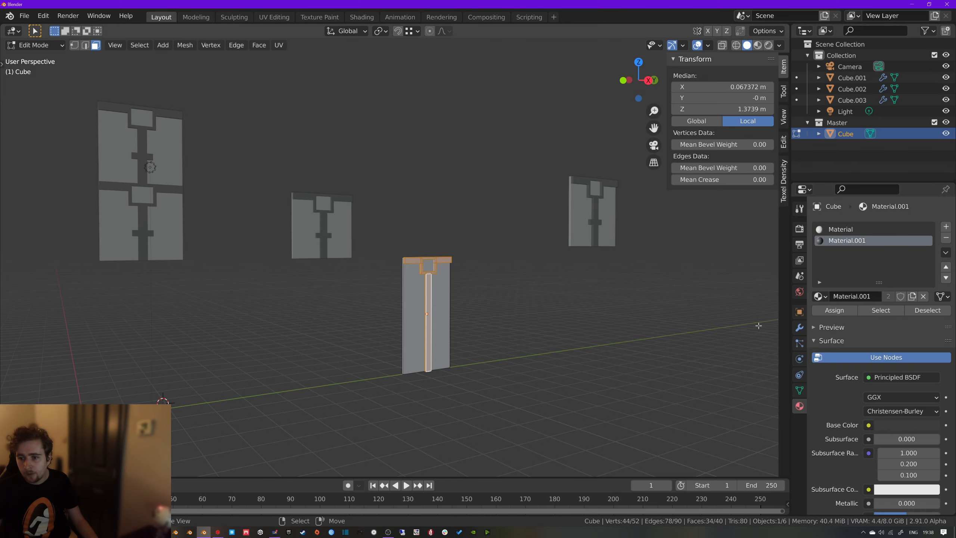
left_click(833, 312)
key("Tab")
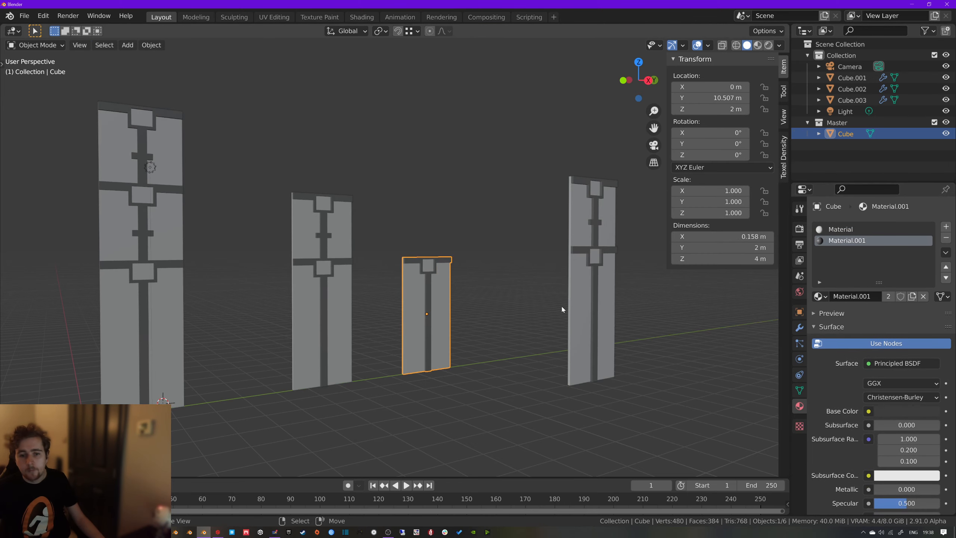
key("a")
key("a")
mouse_move(399, 295)
middle_mouse_down()
mouse_move(449, 291)
mouse_move(405, 292)
middle_mouse_up()
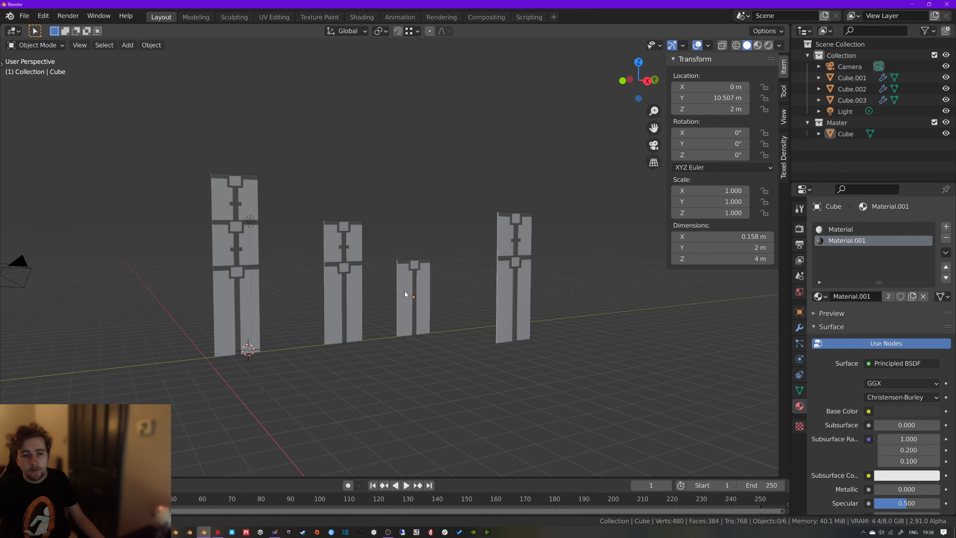
middle_click_drag(348, 280, 204, 235)
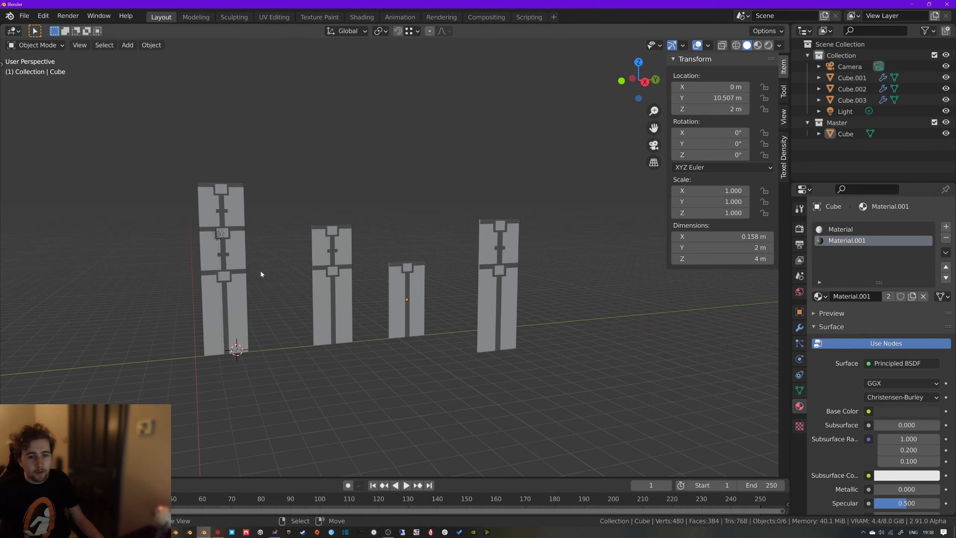
middle_click_drag(262, 274, 301, 269)
left_click(300, 267)
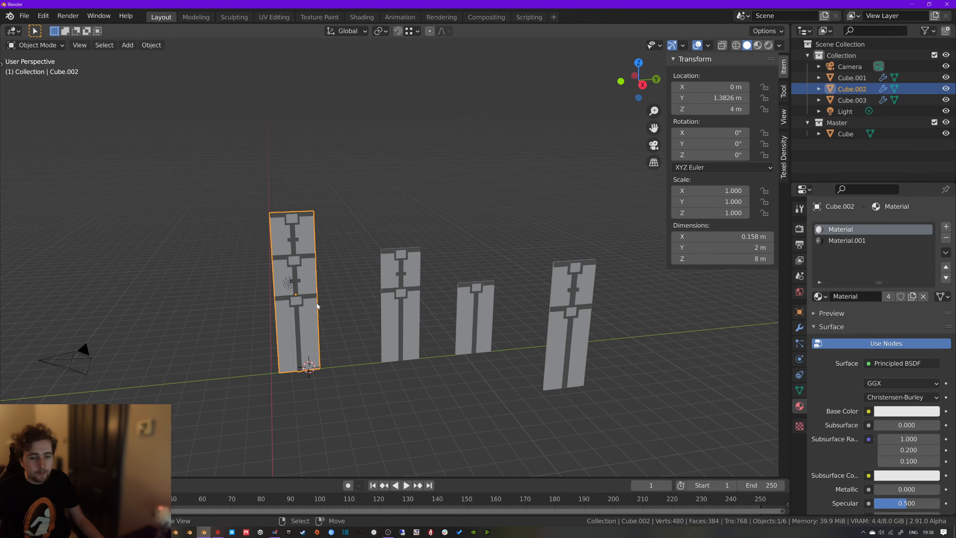
key("g")
key("y")
left_click(342, 306)
key("alt+a")
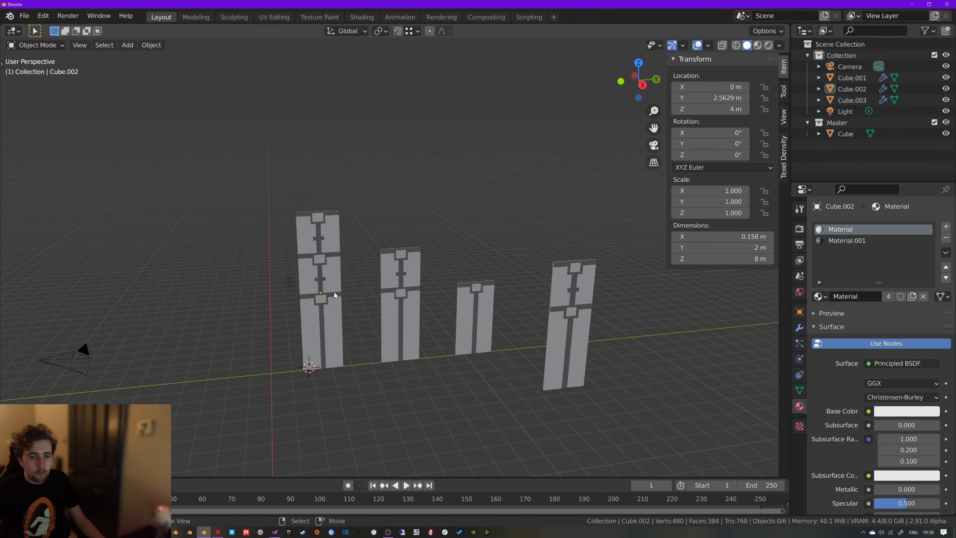
middle_click_drag(334, 293, 420, 250)
key("a")
key("ctrl+z")
key("ctrl+z")
key("ctrl+z")
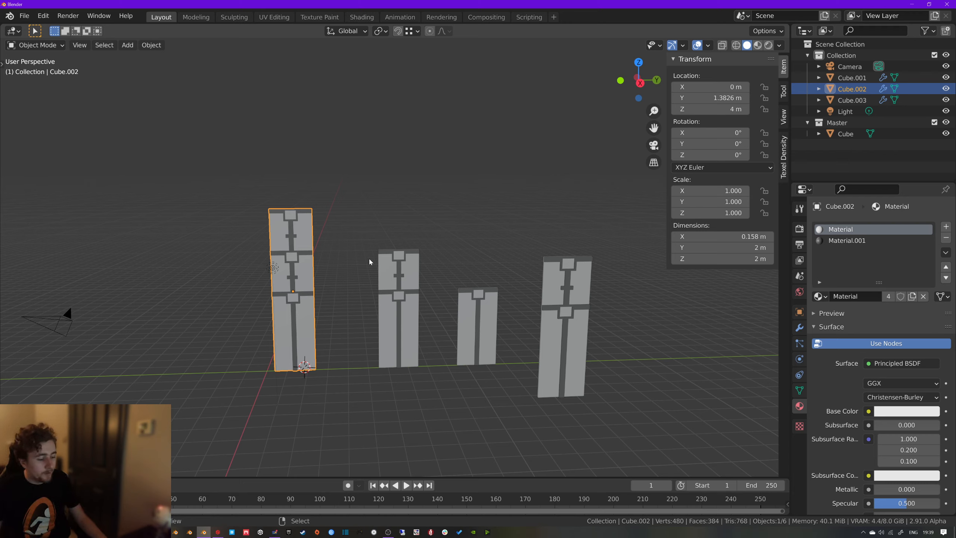
Duplicate the tallest panel and move the copy along Y to about -3.12 m, beside the original
middle_click_drag(363, 285, 466, 267, "shift")
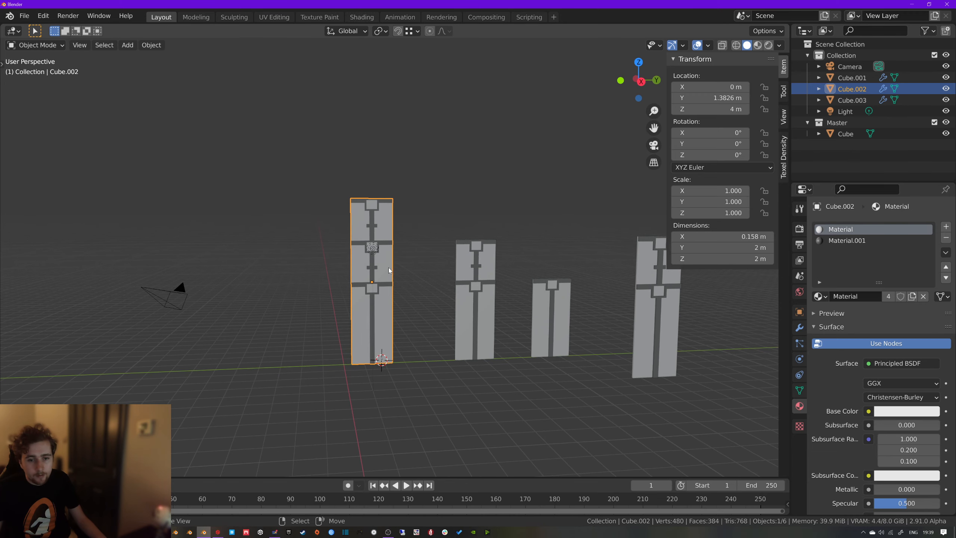
key("shift+d")
right_click(353, 254)
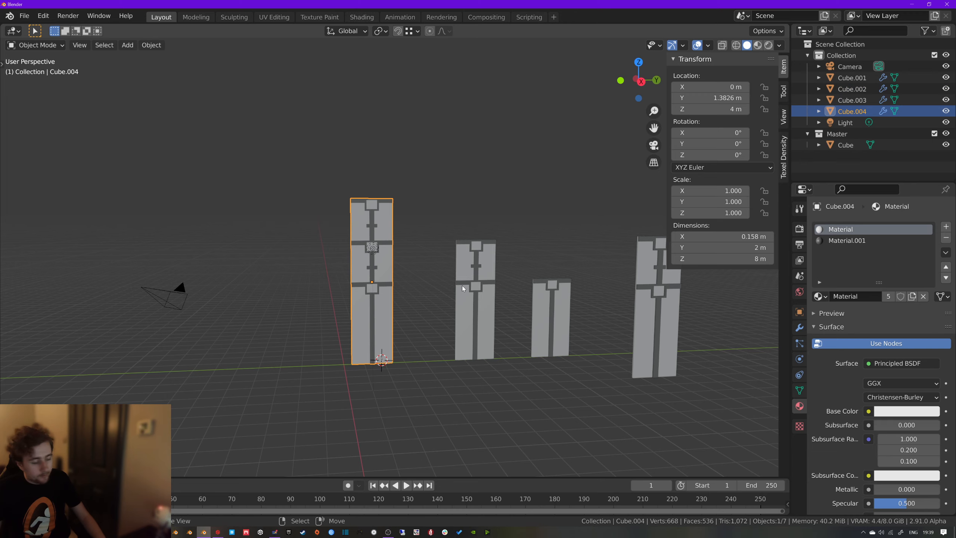
key("g")
key("y")
left_click(181, 288)
Remove the Array modifier from the duplicated panel and open its mesh for editing
left_click(800, 327)
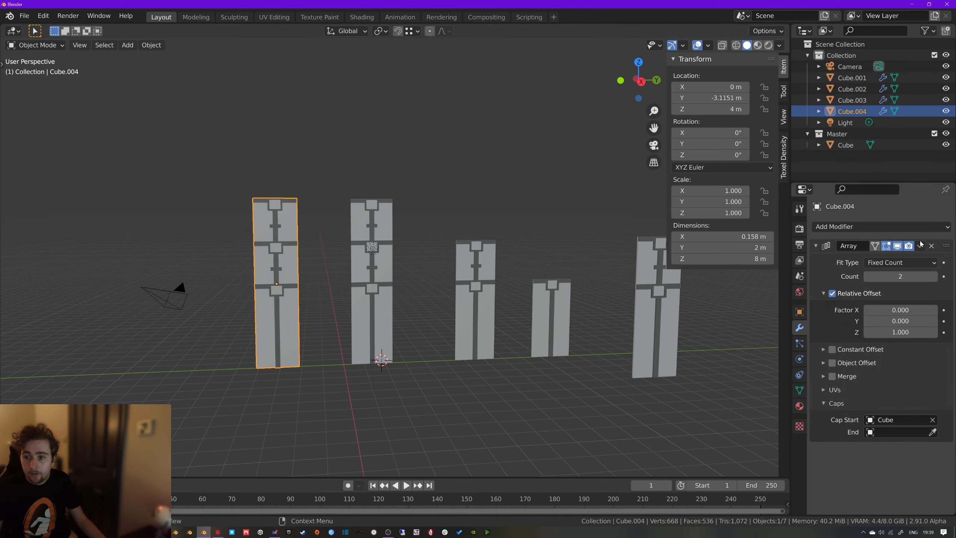
left_click(931, 247)
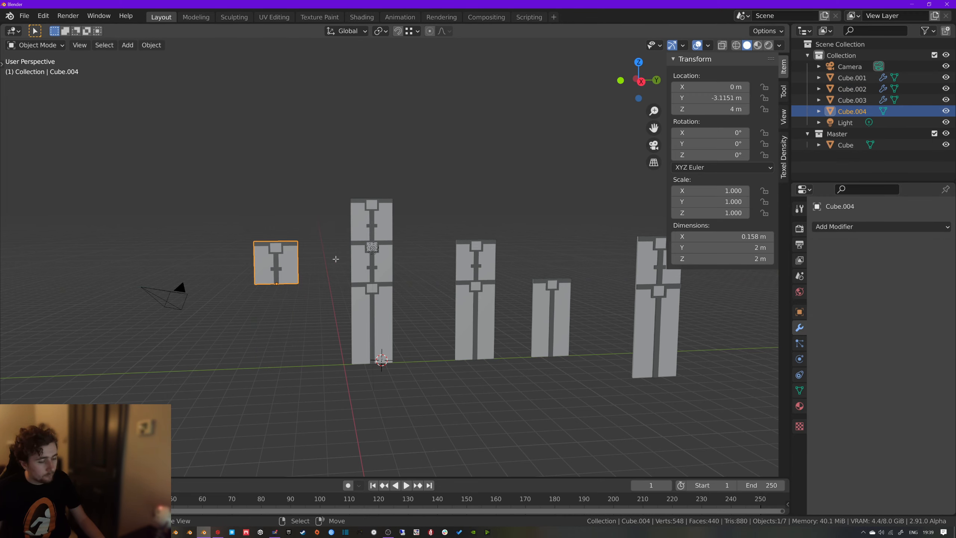
key("Tab")
middle_click_drag(336, 259, 372, 255)
scroll(318, 236, "up", 8)
key("KP_Decimal")
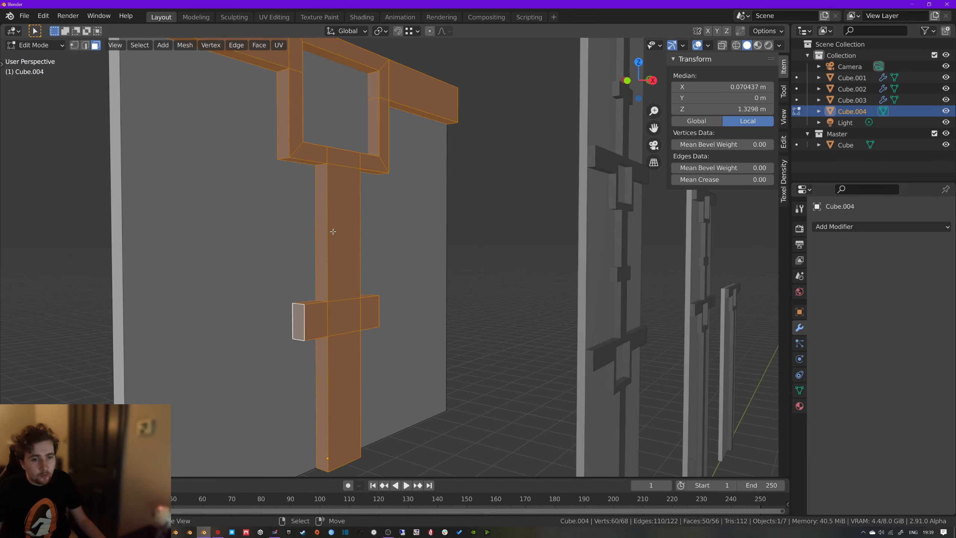
Delete the vertices of the vertical trim strip, its crossbar and the lower part of the square frame, selecting through the mesh in wireframe
left_click(340, 263)
key("shift+z")
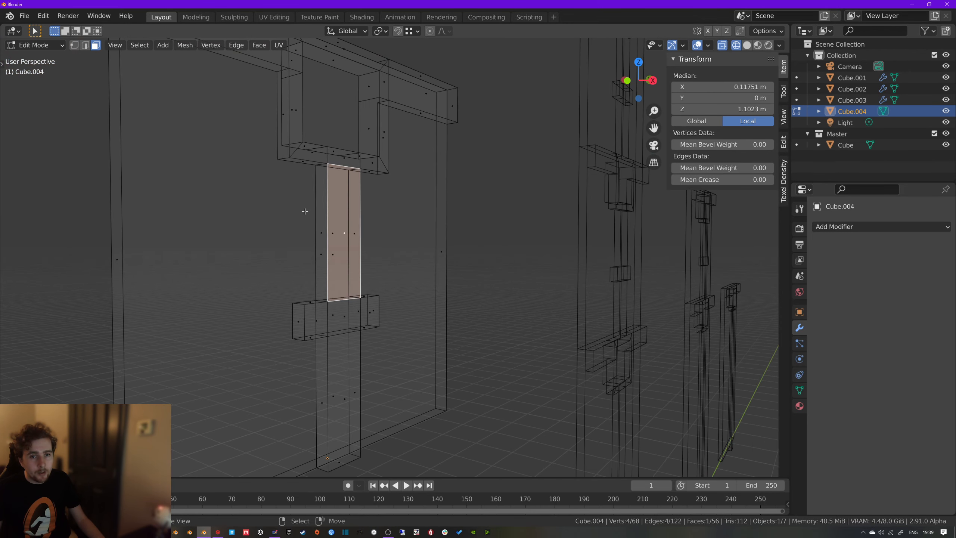
key("1")
scroll(338, 229, "down", 5)
key("alt+a")
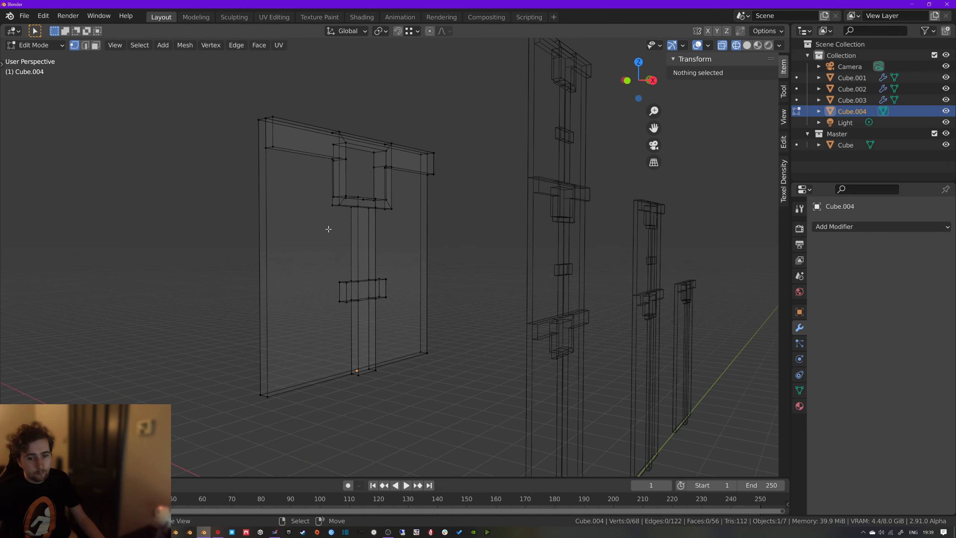
key("b")
left_click_drag(316, 187, 408, 382)
key("x")
left_click(375, 326)
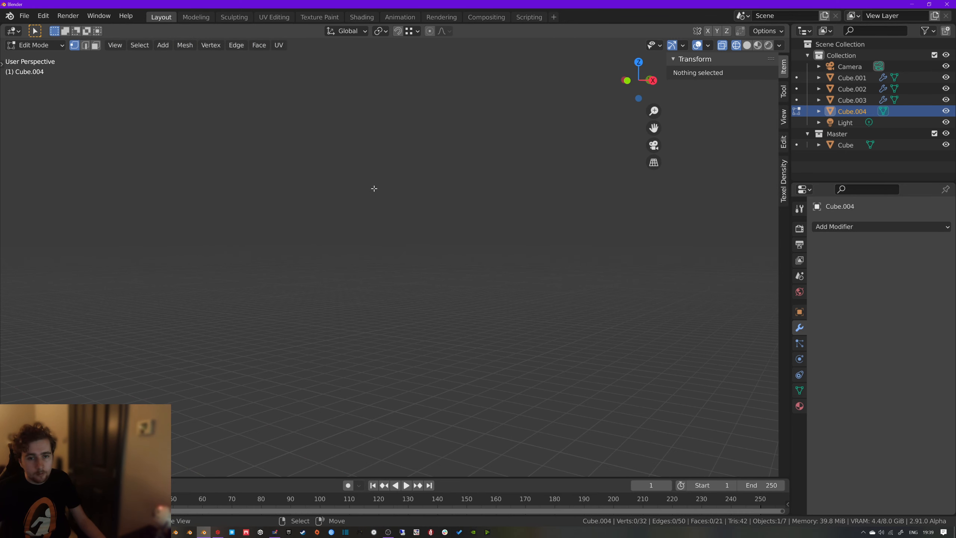
In the right orthographic view, delete the leftover inner frame vertices between the two top trim bars
key("KP_1")
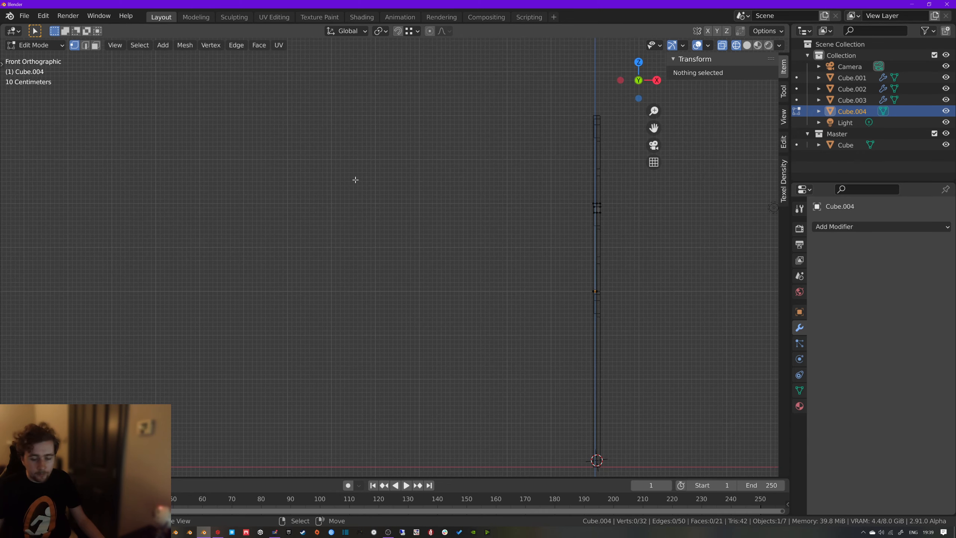
key("KP_3")
middle_click_drag(345, 182, 472, 195, "shift")
middle_click_drag(306, 245, 458, 251, "shift")
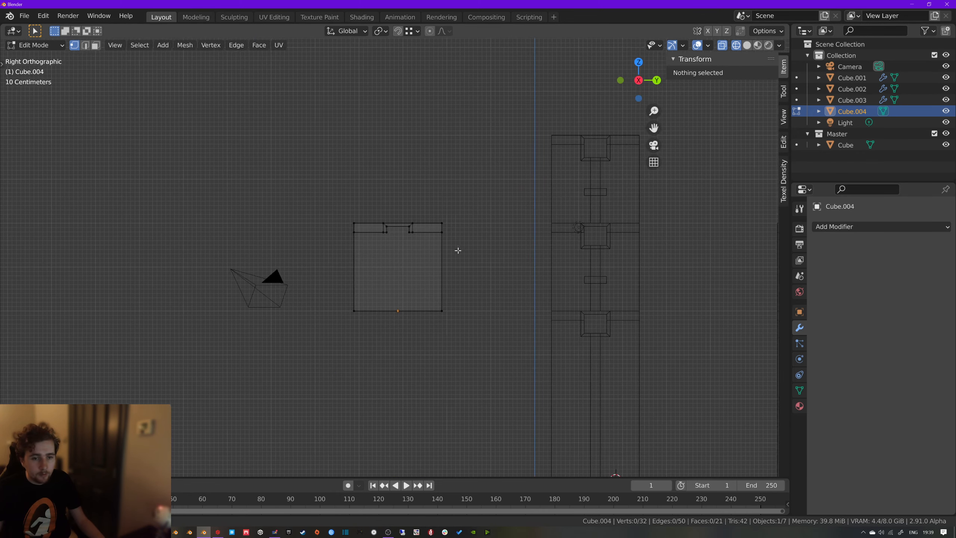
scroll(458, 251, "up", 8)
key("b")
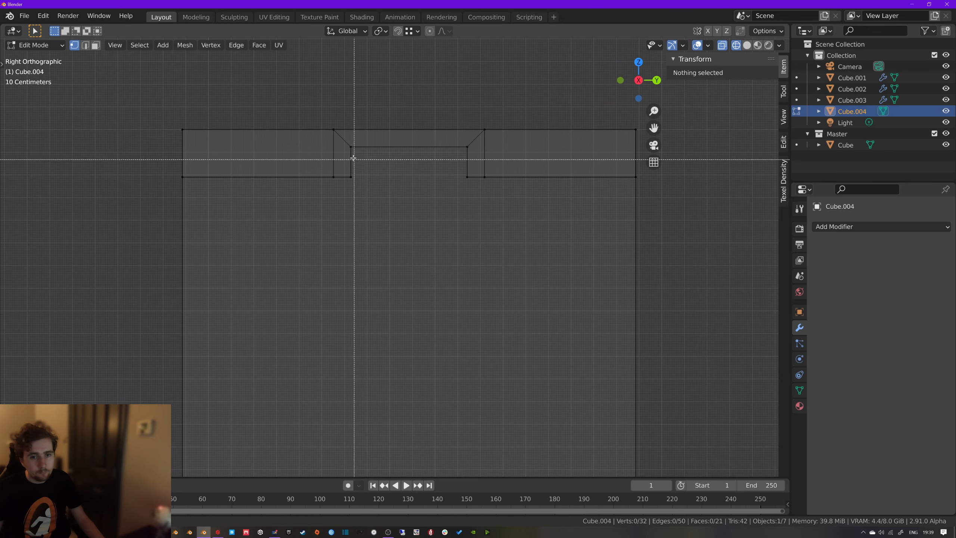
left_click_drag(342, 137, 478, 210)
key("x")
left_click(477, 210)
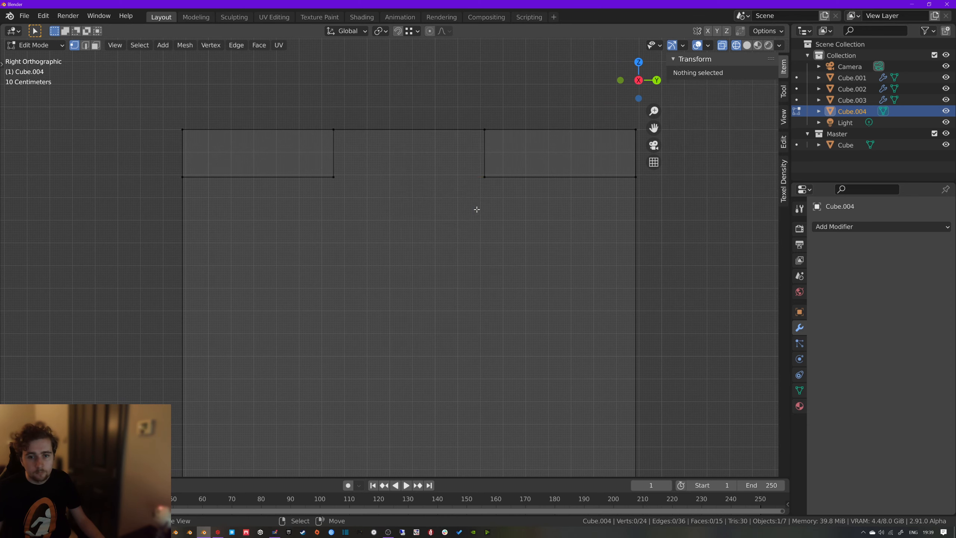
middle_click_drag(362, 187, 366, 188)
key("z")
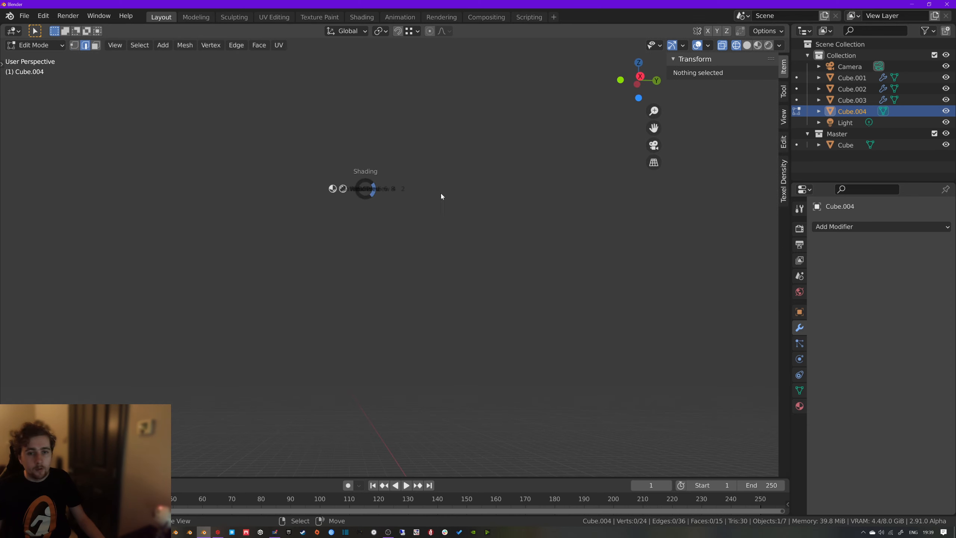
Return to solid shading and fill the gap between the two top trim bars of the duplicated panel with faces
left_click(440, 191)
scroll(441, 192, "down", 9)
scroll(426, 150, "up", 4)
scroll(426, 150, "down", 4)
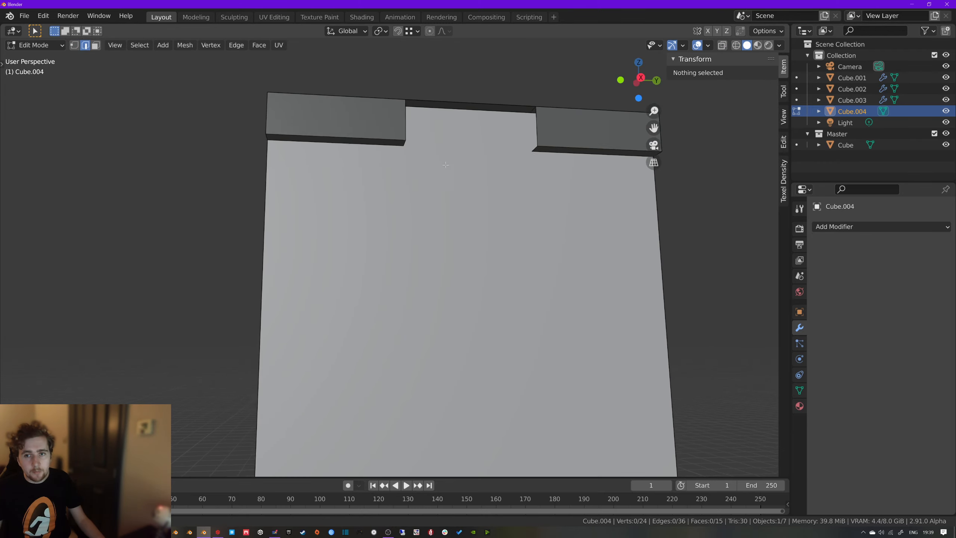
left_click(431, 142)
key("f")
key("f")
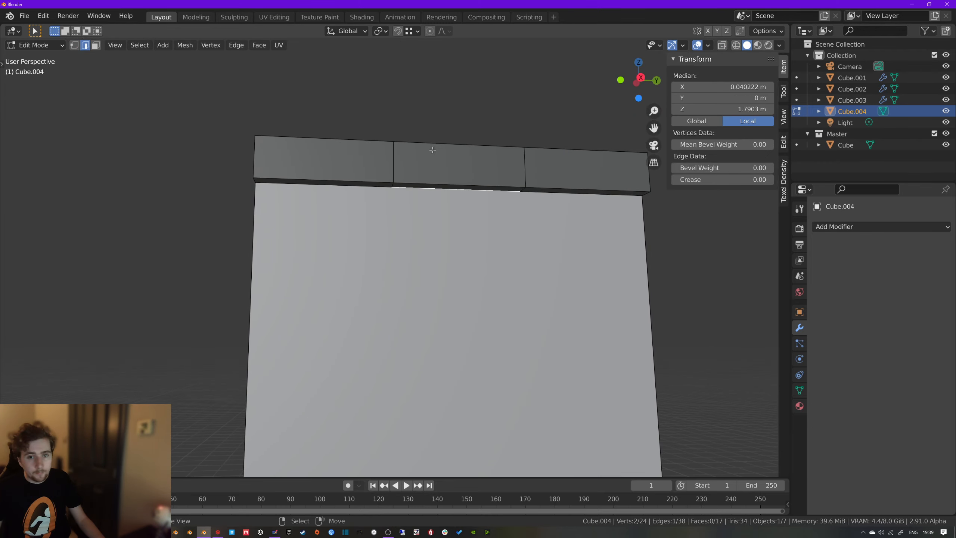
Shorten the duplicated panel by moving its bottom face up 1 m along Z
key("Tab")
scroll(462, 203, "down", 7)
middle_click_drag(461, 202, 426, 223)
scroll(475, 250, "down", 3)
middle_click_drag(475, 250, 445, 212)
key("Tab")
scroll(428, 256, "up", 6)
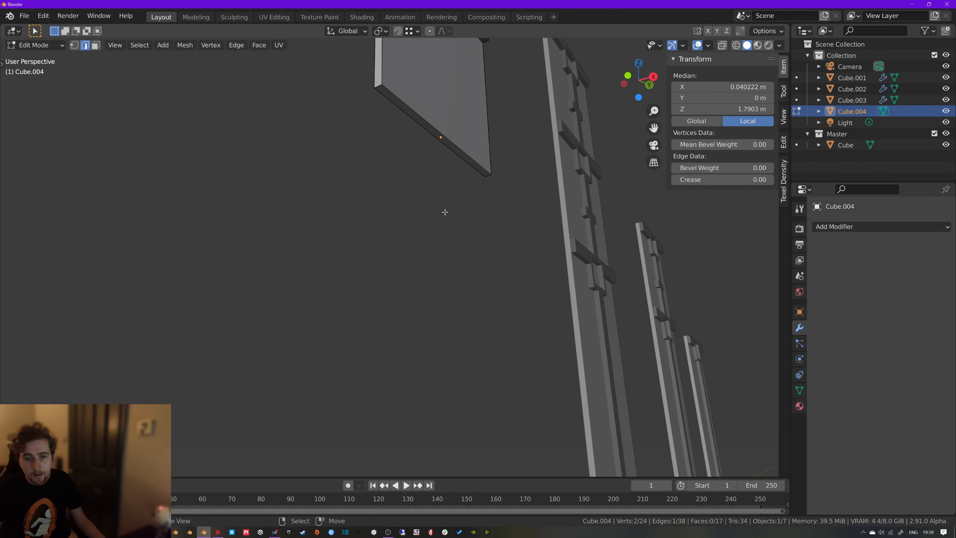
key("3")
left_click(439, 137)
type("g")
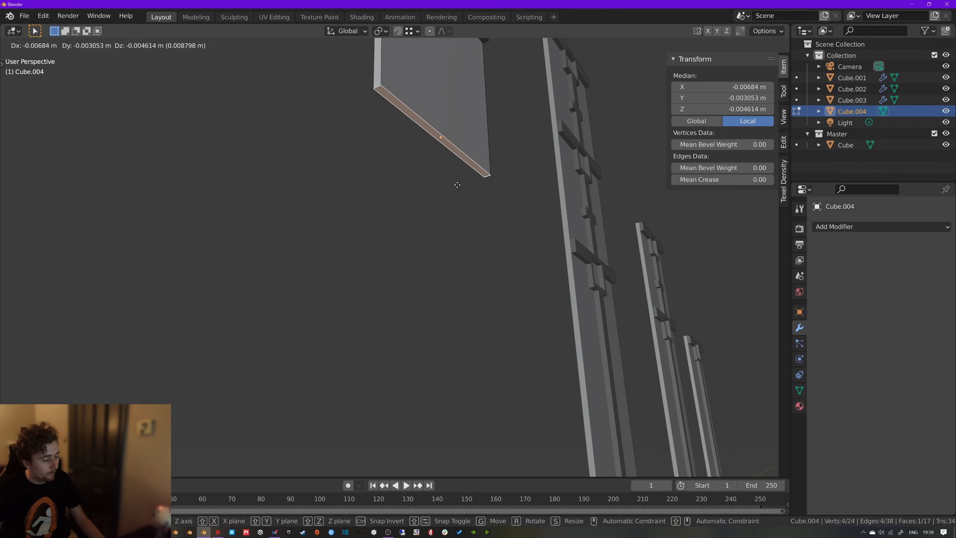
type("z1")
key("Return")
key("Tab")
Move the duplicated panel's entire mesh down 1 m along Z in Edit Mode, relative to its origin
scroll(467, 184, "down", 6)
middle_click_drag(474, 186, 415, 233)
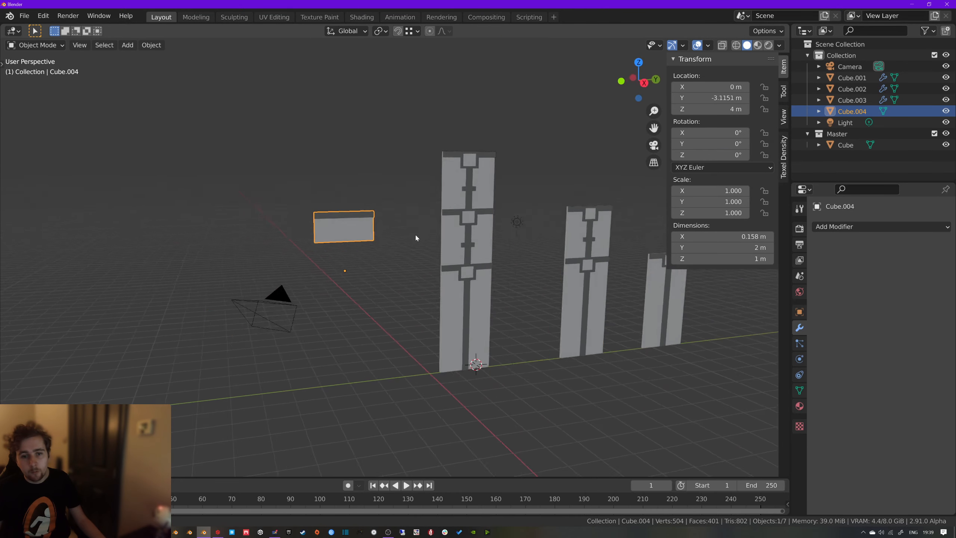
key("Tab")
middle_click_drag(341, 256, 397, 234)
key("Tab")
key("Tab")
key("a")
type("g")
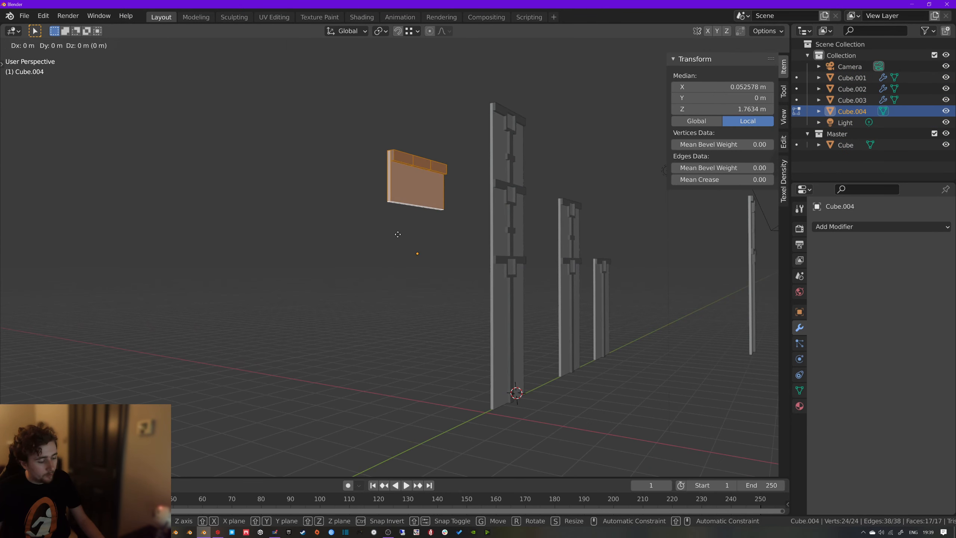
type("z-1")
key("Return")
key("Tab")
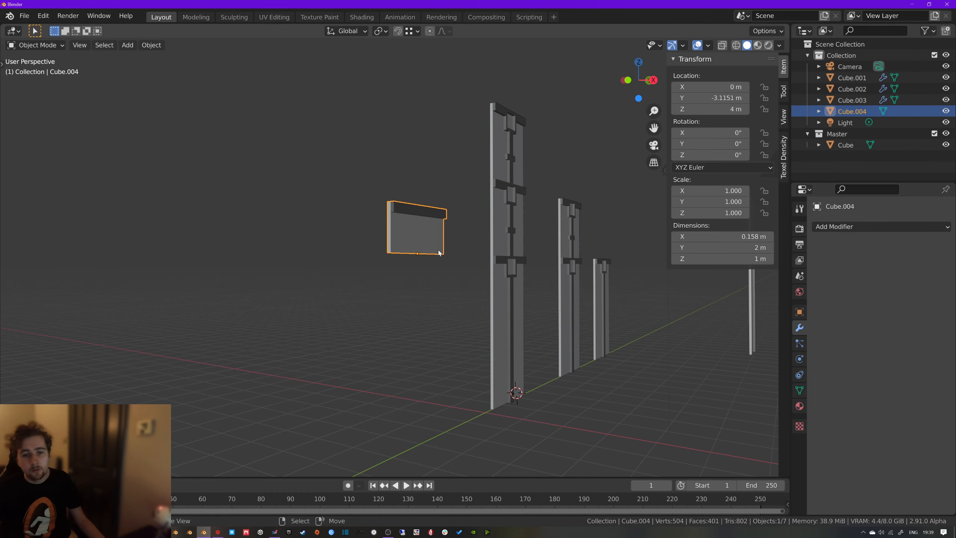
Reset the short panel's location and move it along the Y axis to stand clear beside the tallest wall
middle_click_drag(397, 233, 460, 238)
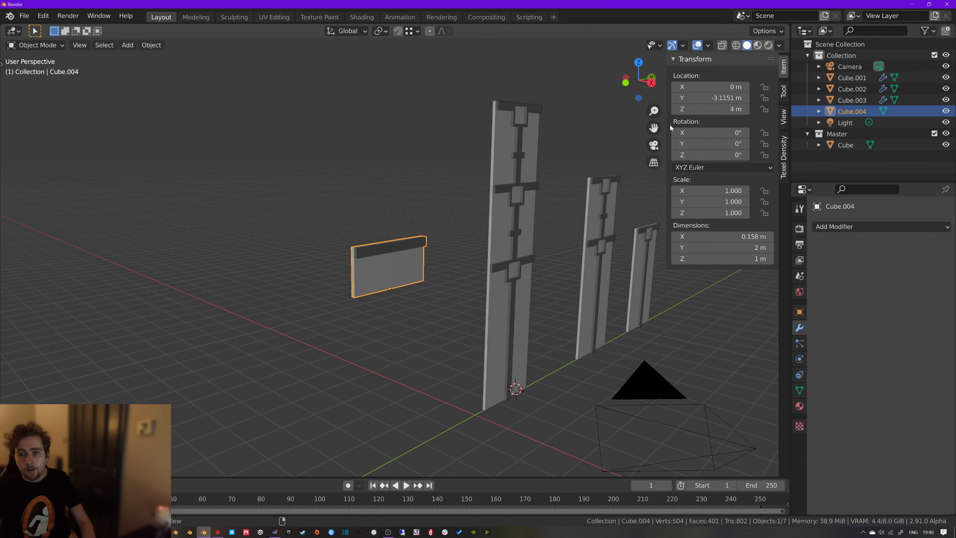
key("alt+g")
key("g")
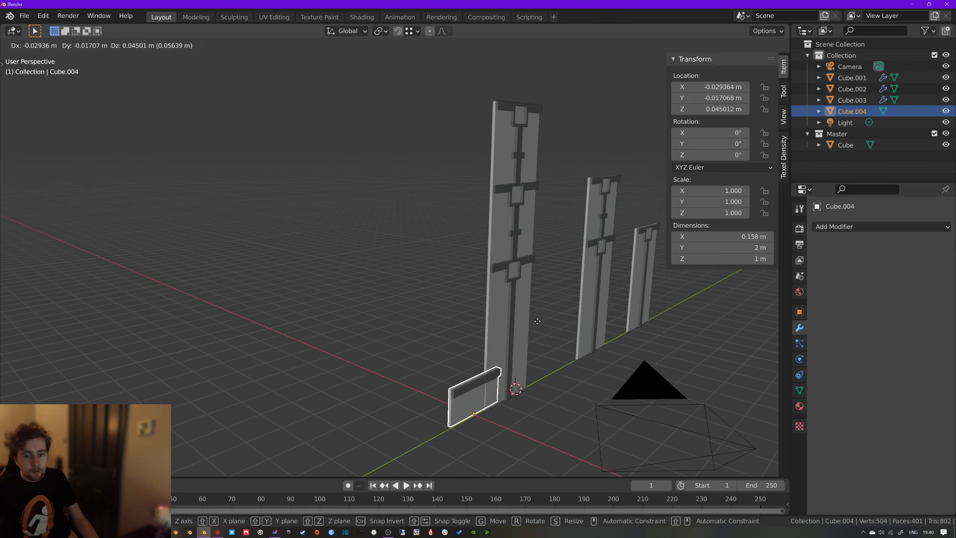
key("y")
left_click(491, 361)
Assign the short panel Cube.004 as the Array end cap of both the medium wall and the tallest wall
middle_click_drag(515, 269, 496, 264)
left_click(500, 242)
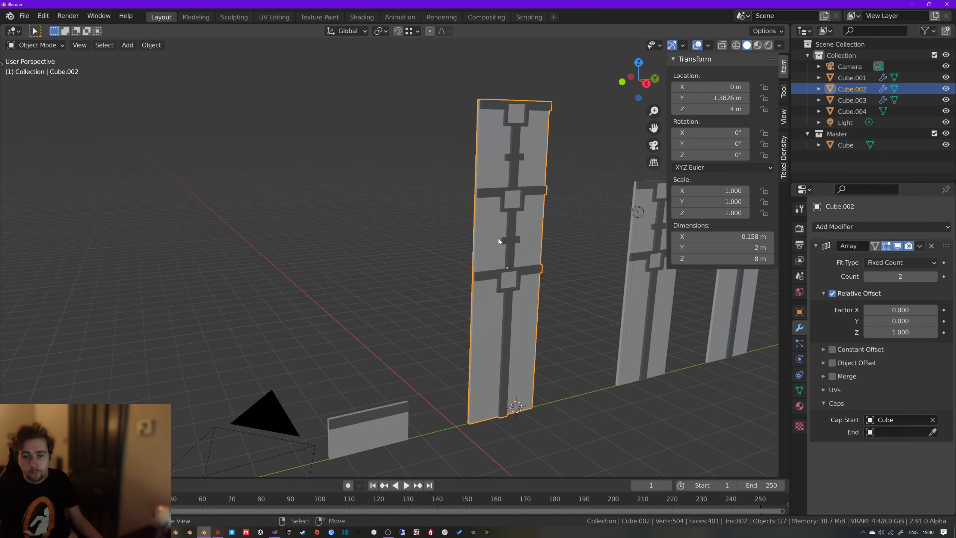
middle_click_drag(565, 251, 540, 261)
left_click(540, 261)
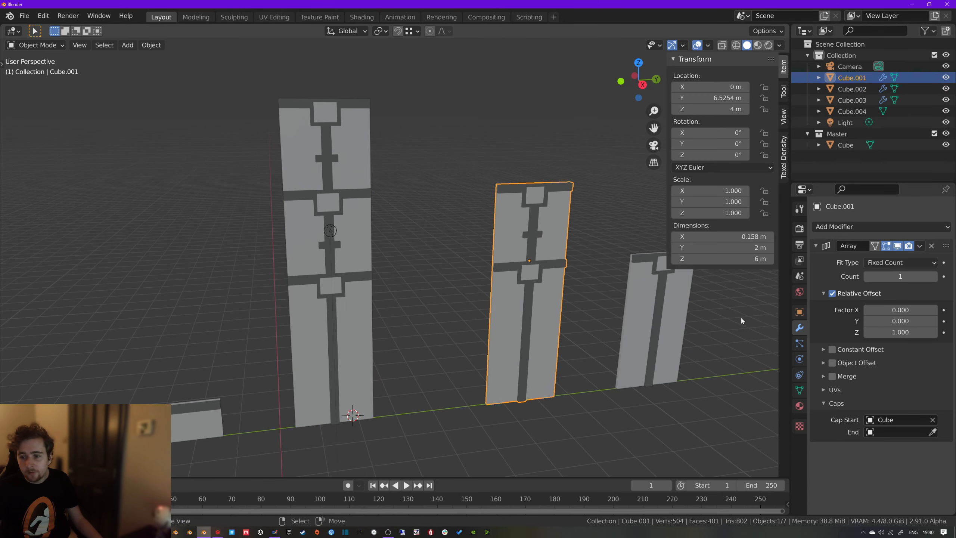
left_click(214, 414)
left_click(360, 263)
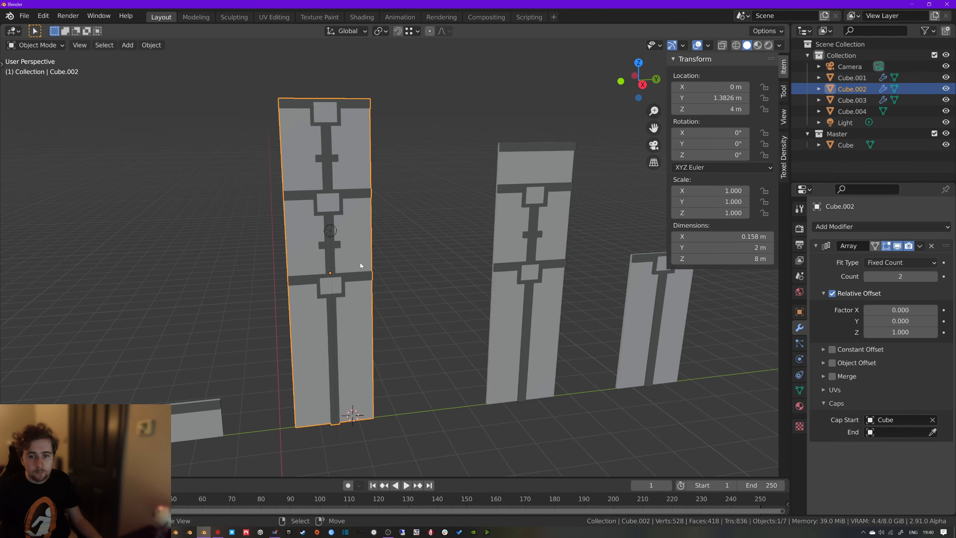
left_click(212, 414)
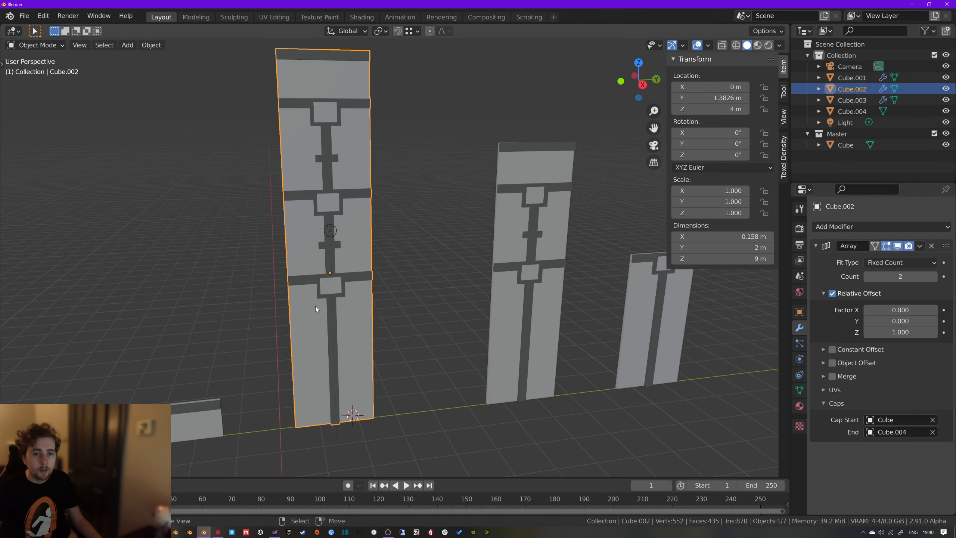
Try an Array count of 1 on the tallest wall and set it to 3
middle_click_drag(315, 307, 412, 281)
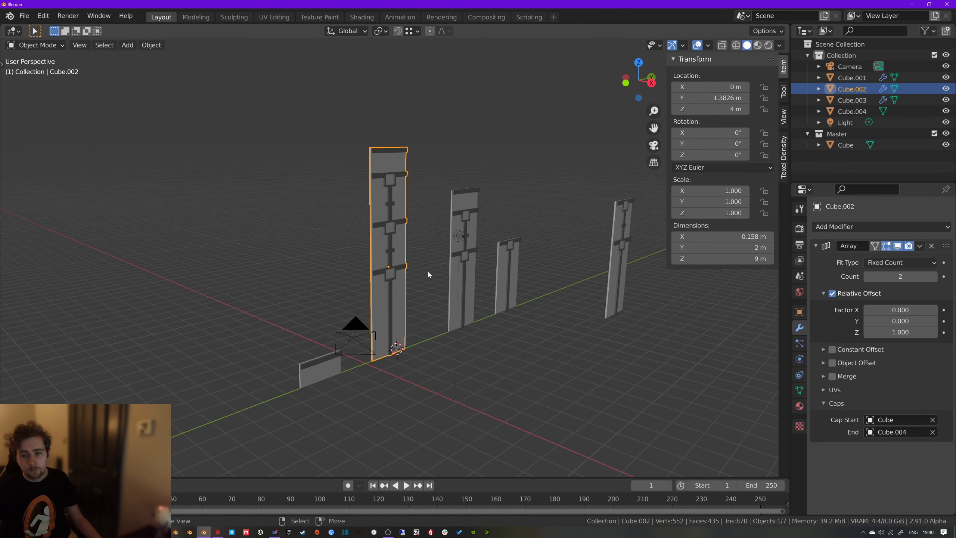
left_click(417, 255)
left_click(398, 251)
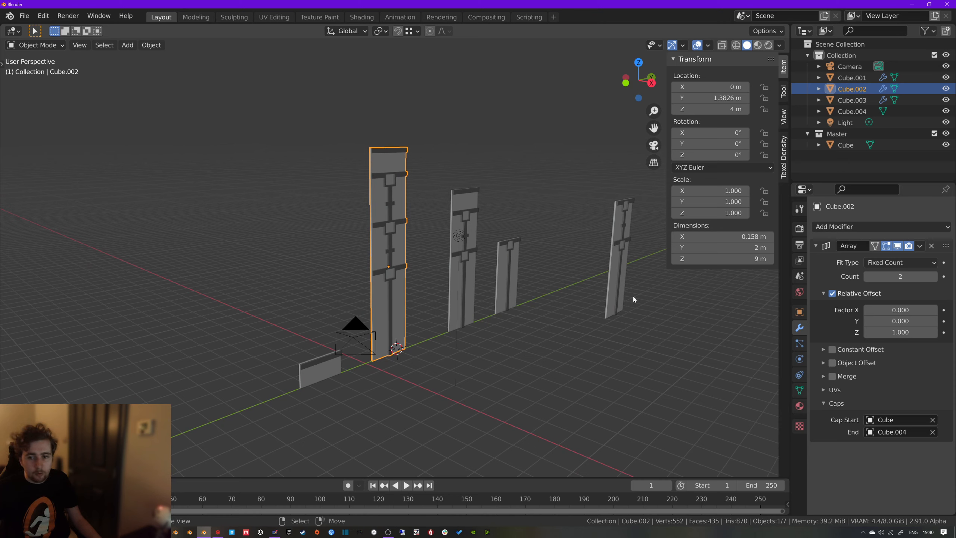
left_click(867, 276)
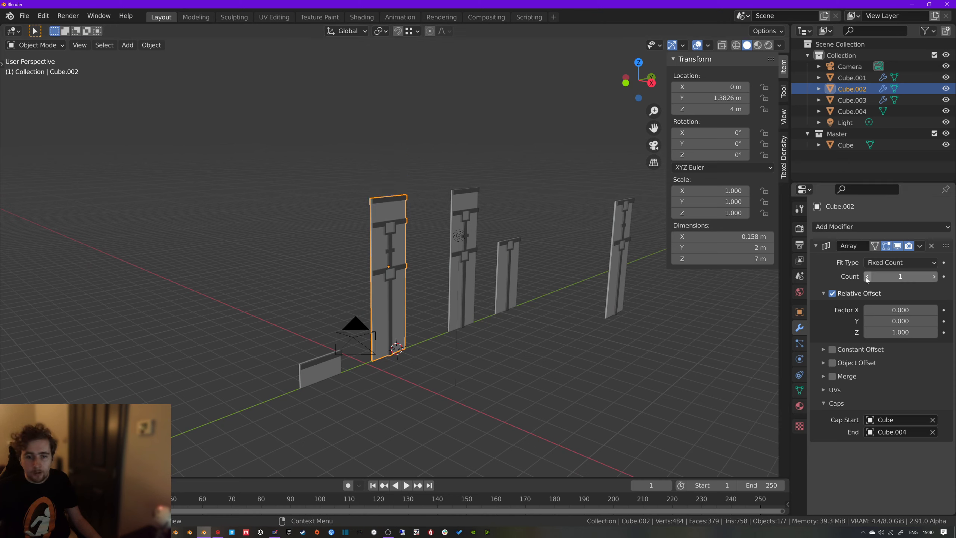
left_click(936, 278)
left_click(936, 279)
mouse_move(606, 275)
middle_mouse_down()
mouse_move(536, 271)
mouse_move(606, 269)
middle_mouse_up()
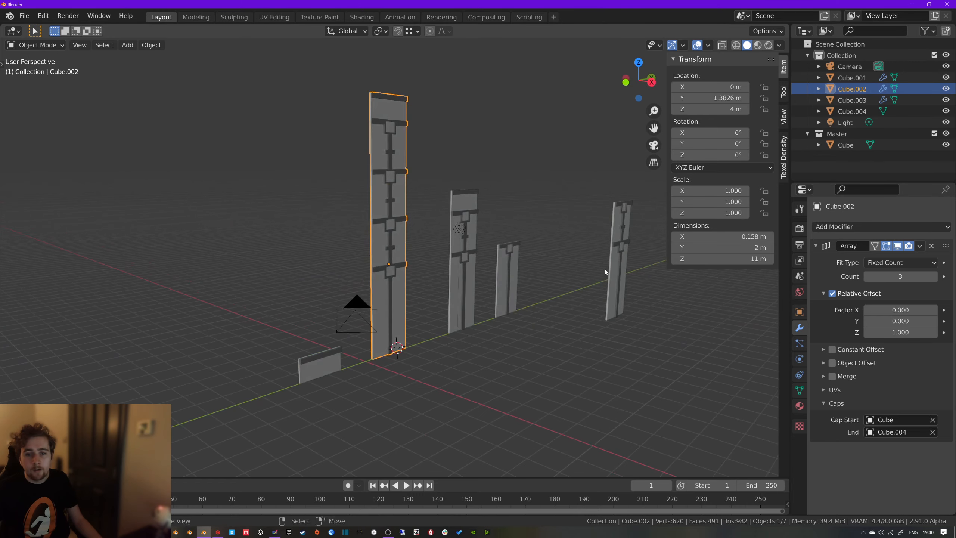
key("a")
key("a")
middle_click_drag(489, 279, 464, 271)
right_click(478, 248)
key("Tab")
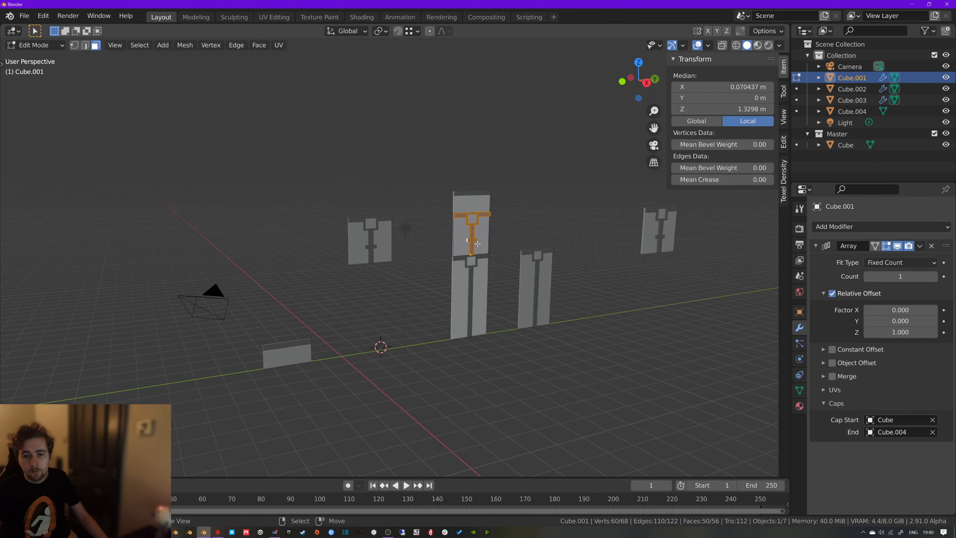
key("Tab")
Remove the Array modifier from the offset wall Cube.003
middle_click_drag(642, 235, 464, 256)
right_click(515, 253)
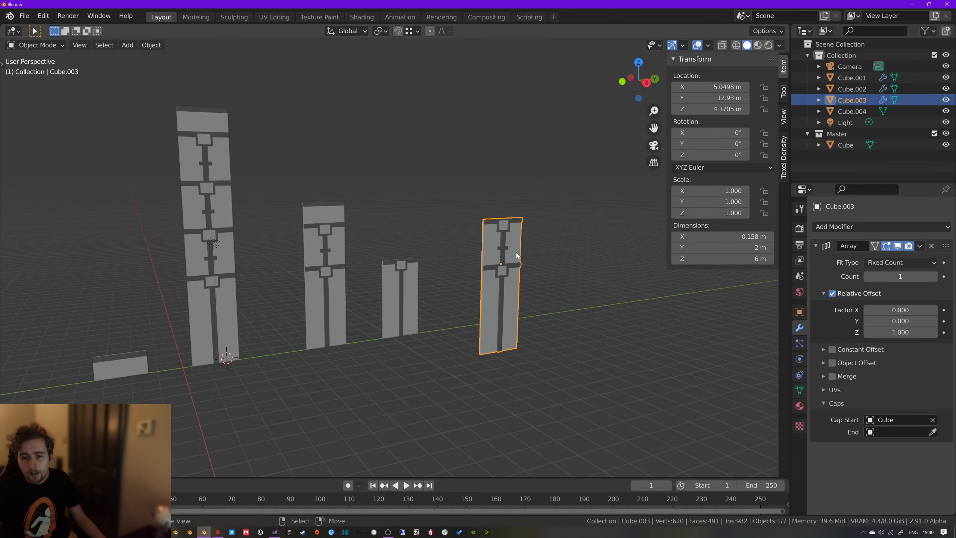
left_click(932, 247)
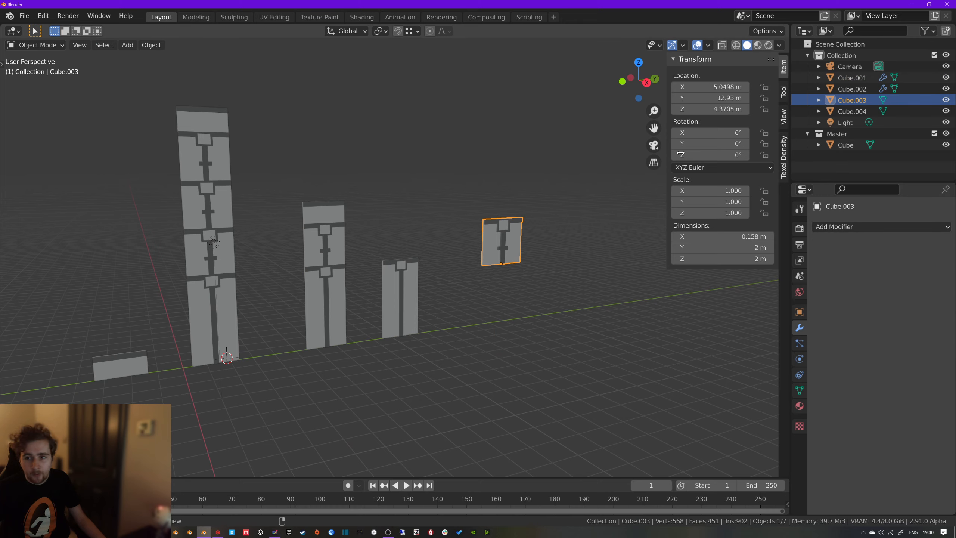
Reset the location of Cube.003, move it along Y to about 14.4 m and put it in the Master collection
key("alt+g")
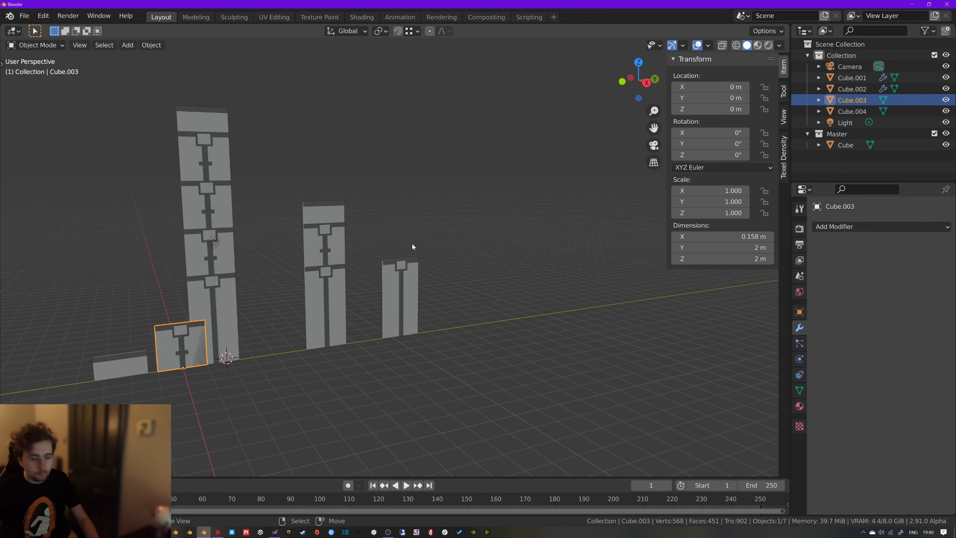
key("g")
key("y")
left_click(644, 257)
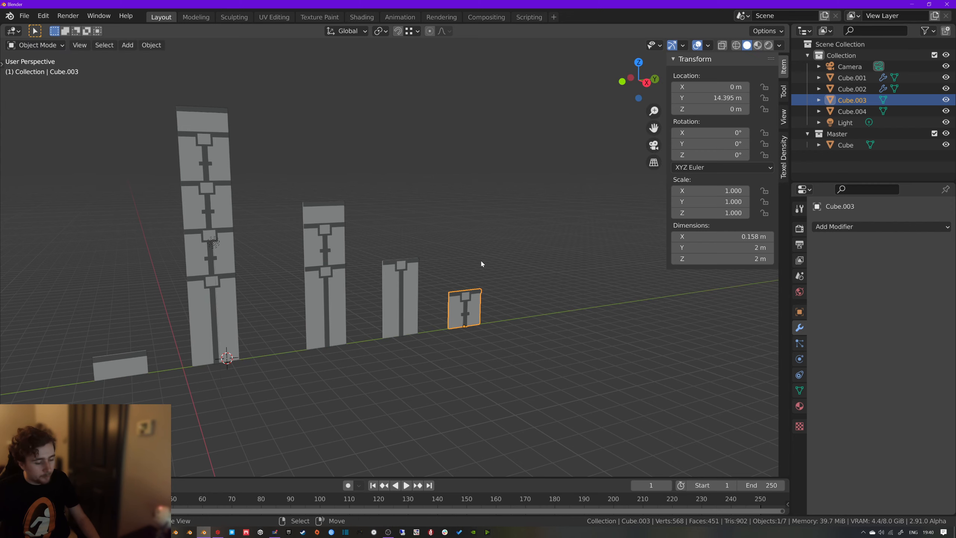
key("m")
left_click(449, 299)
In the right orthographic wireframe view, lower the upper vertices of Cube.003 along Z until the panel is about 1.62 m tall
middle_click_drag(531, 294, 403, 251, "shift")
scroll(469, 258, "up", 3)
scroll(461, 262, "down", 2)
scroll(435, 269, "up", 2)
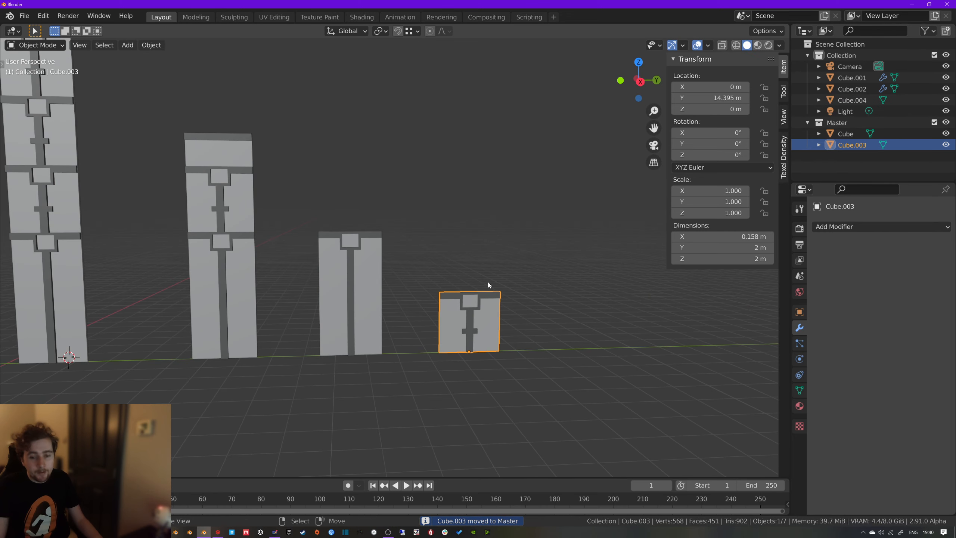
key("KP_3")
middle_click_drag(496, 325, 394, 309, "shift")
key("Tab")
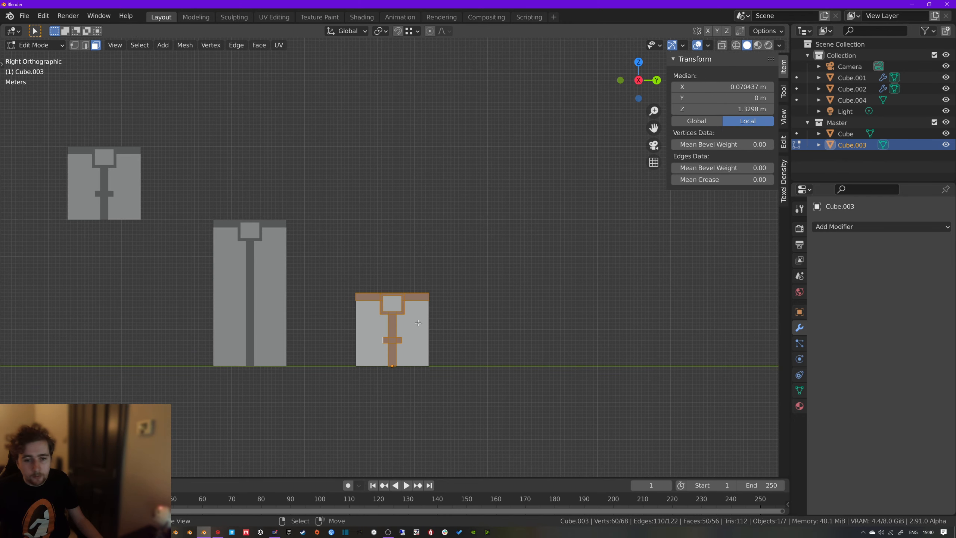
key("z")
key("alt+a")
key("b")
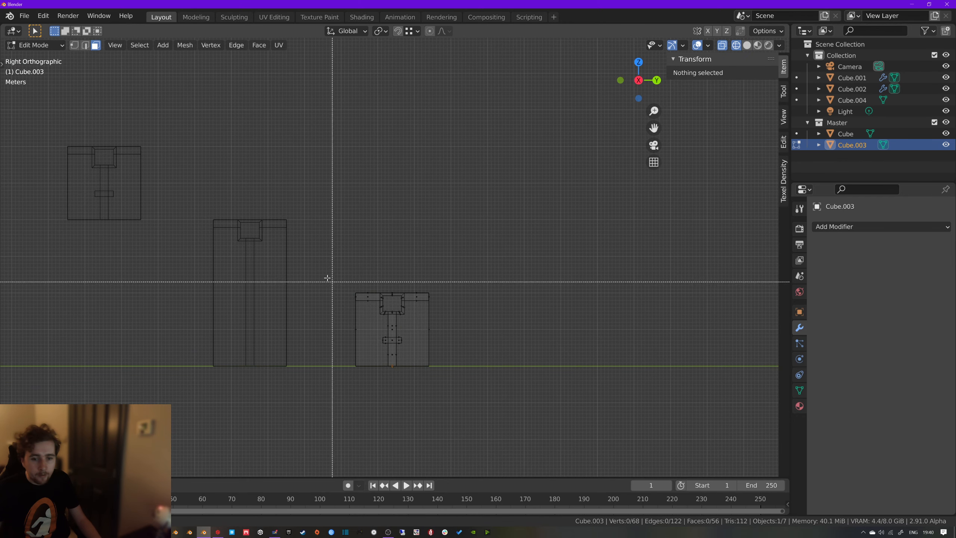
left_click_drag(328, 278, 462, 330)
key("1")
key("b")
key("g")
key("z")
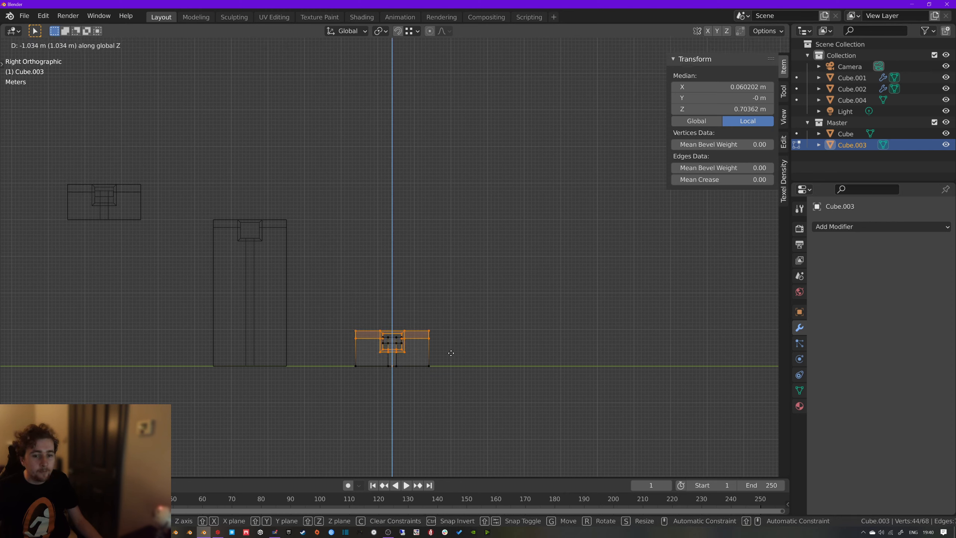
left_click(446, 332)
key("Tab")
Return to solid shading and examine how the tallest arrayed wall follows the edited master mesh
scroll(416, 337, "down", 3)
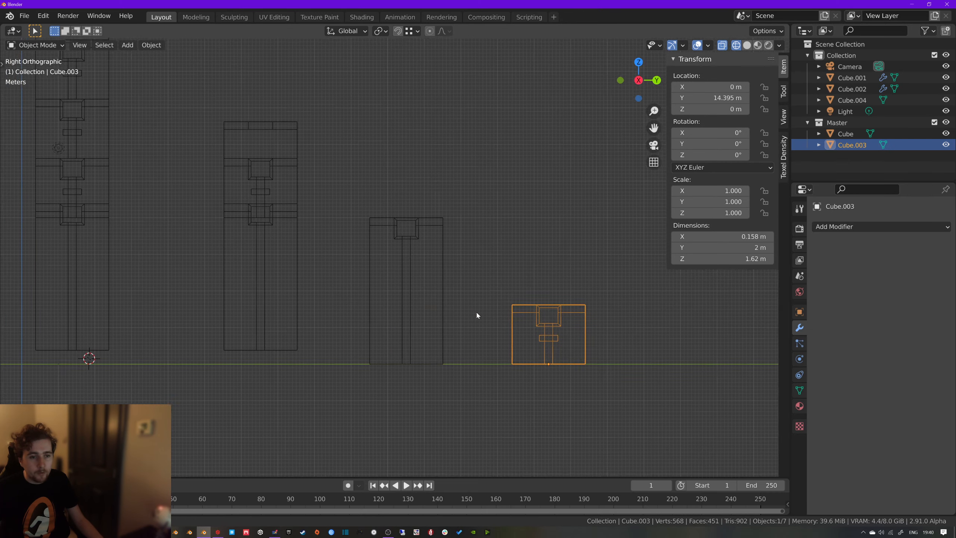
key("shift+z")
mouse_move(365, 285)
middle_mouse_down()
mouse_move(417, 285)
mouse_move(278, 236)
middle_mouse_up()
key("a")
key("alt+a")
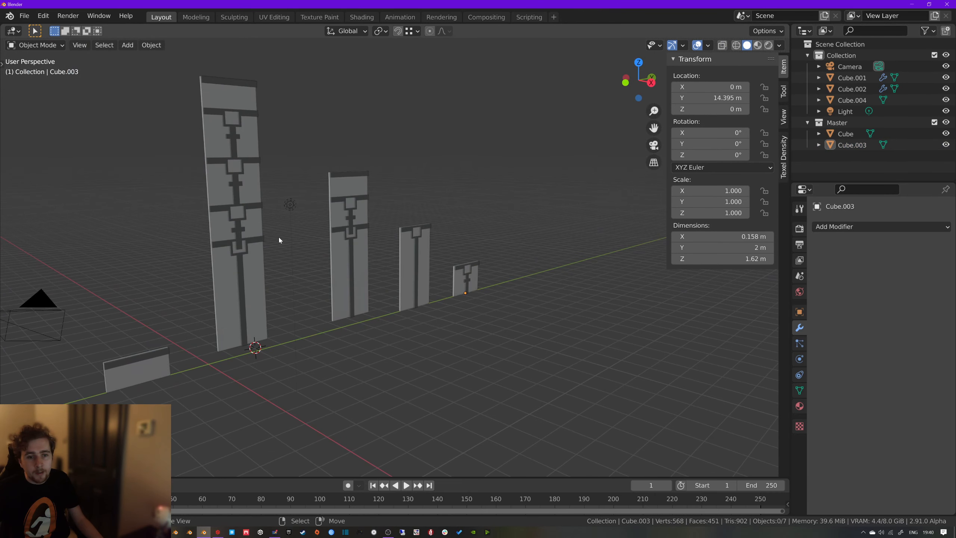
left_click(242, 224)
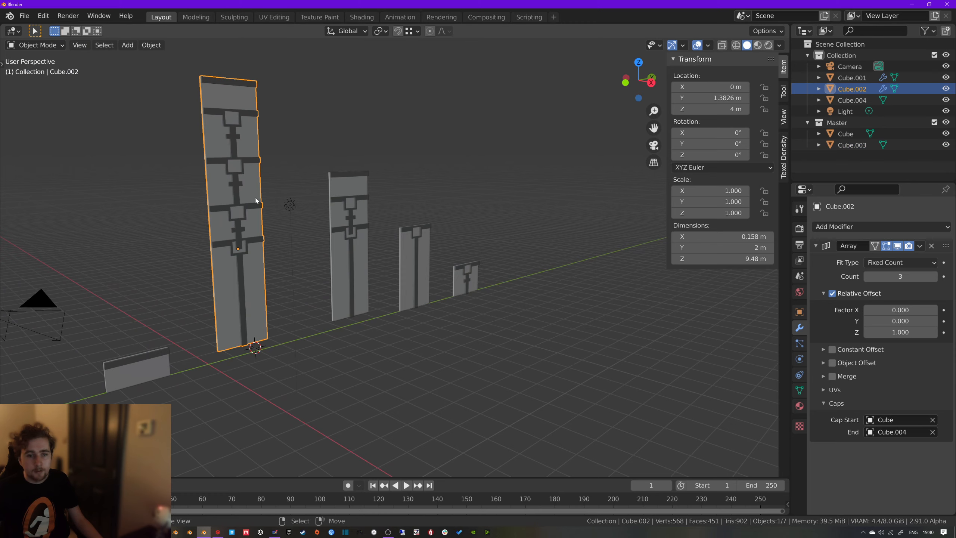
middle_click_drag(267, 220, 224, 201)
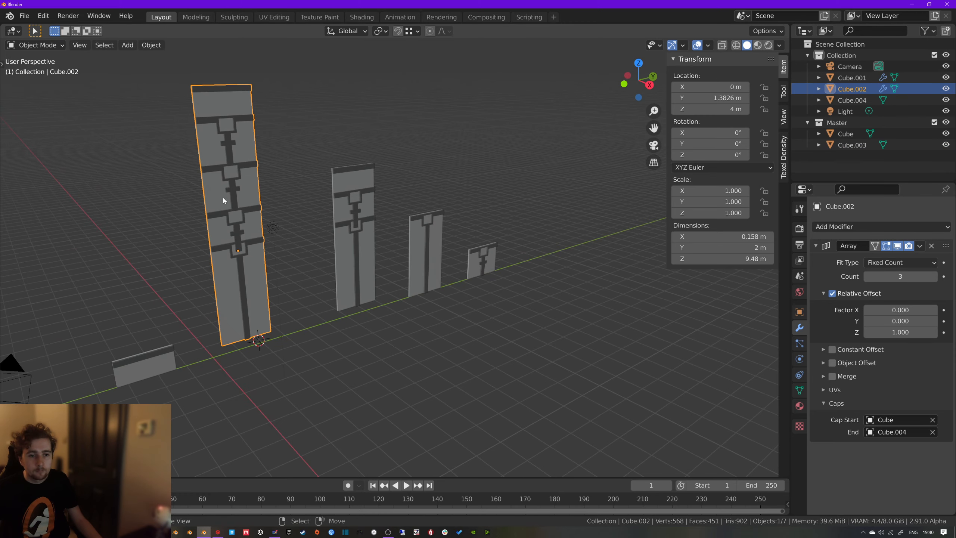
Try an Array count of 2 on the medium wall, then restore it to 1
left_click(355, 201)
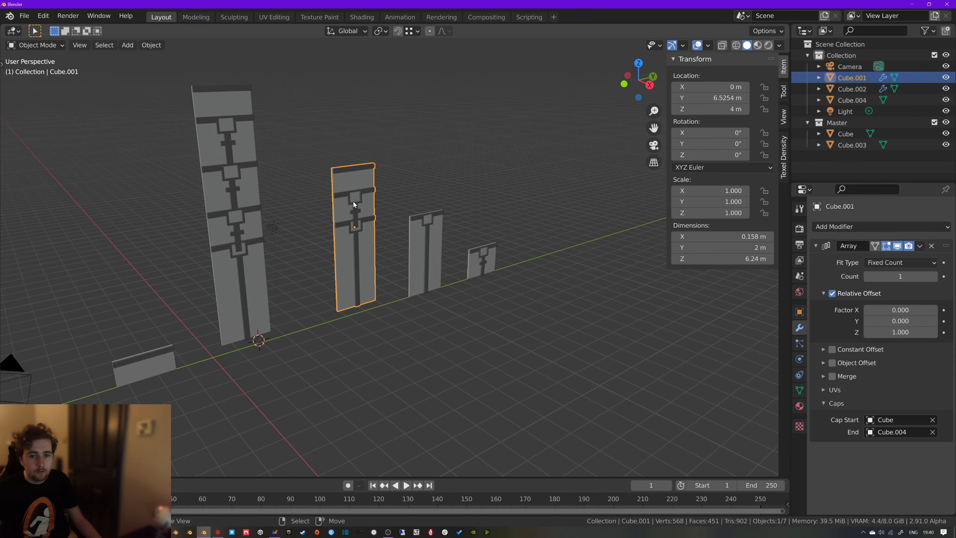
left_click(934, 276)
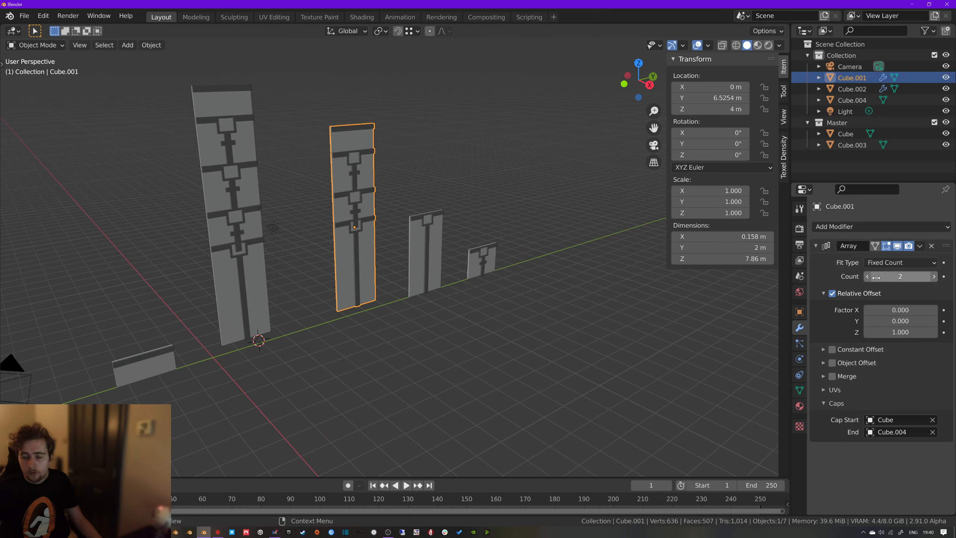
left_click(868, 278)
right_click(478, 257)
key("ctrl+a")
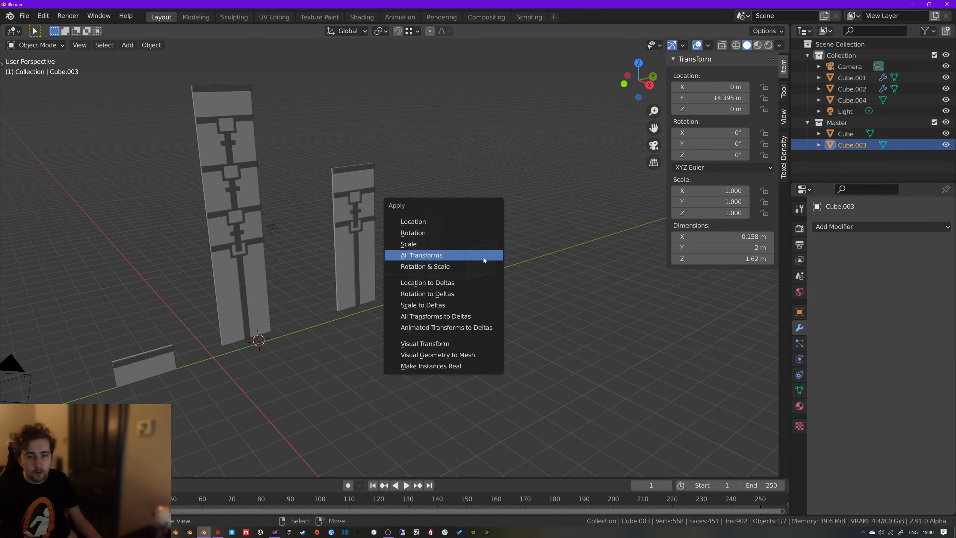
left_click(370, 231)
Select the tallest and medium walls in turn to review their Array settings
left_click(238, 199)
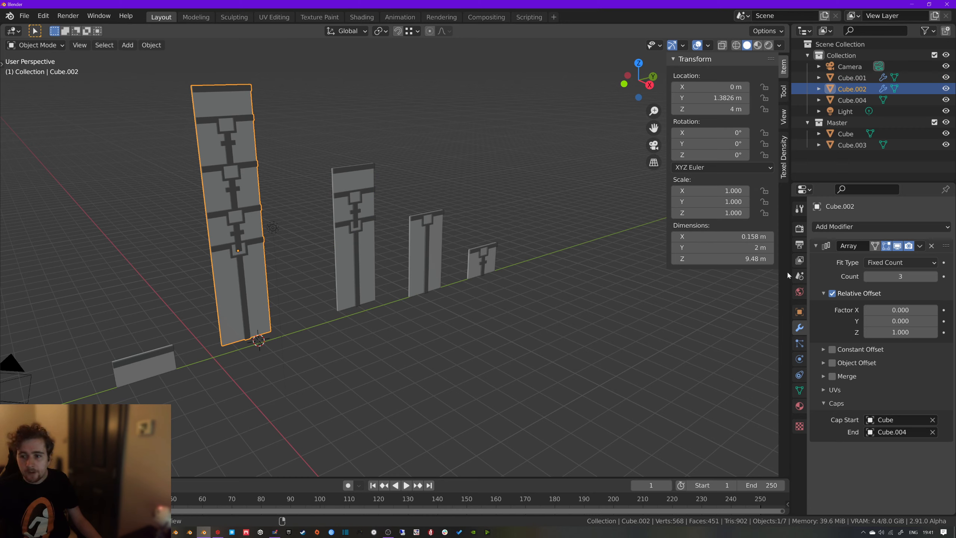
left_click(350, 225)
left_click(218, 187)
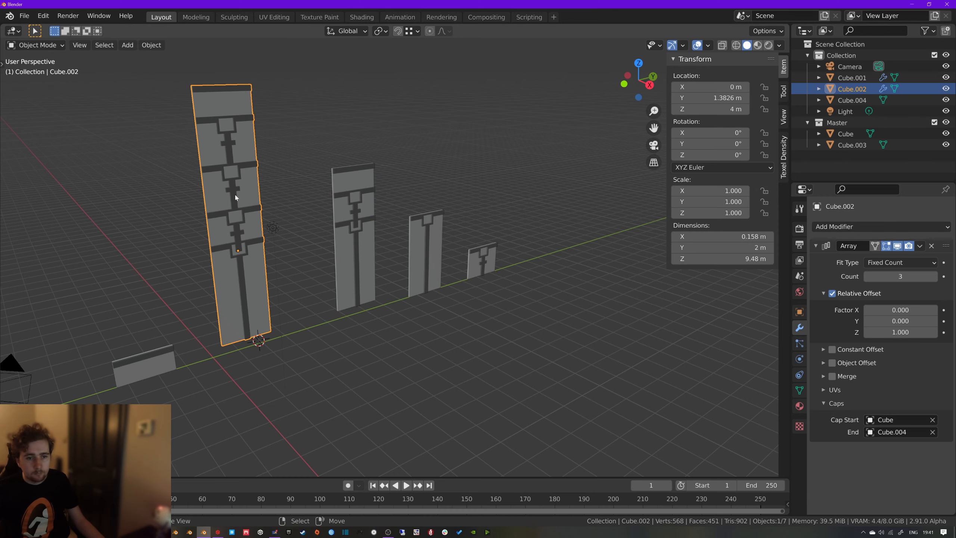
Try an Array count of 1 on the tallest wall, then restore it to 3
left_click(350, 210)
key("Tab")
key("Tab")
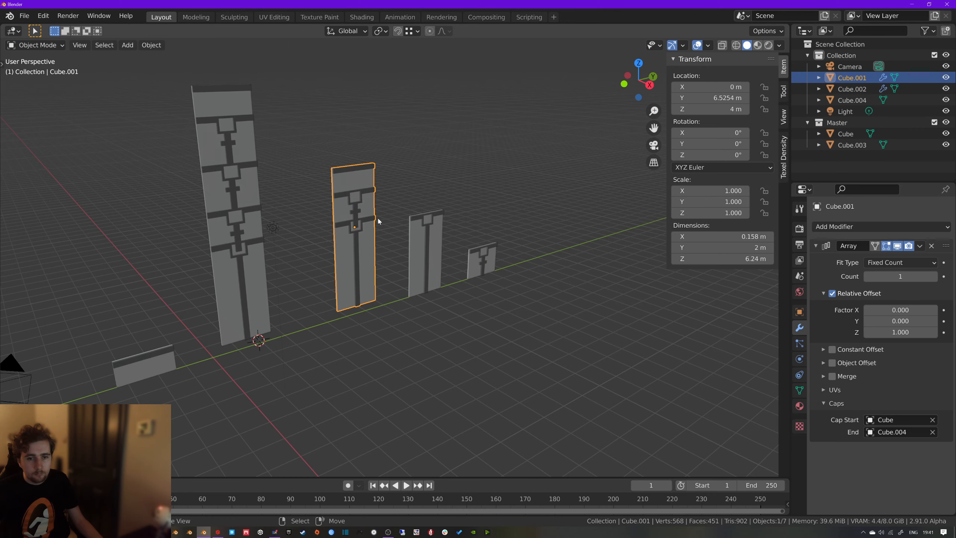
left_click(234, 202)
left_click(901, 277)
type("1")
key("Return")
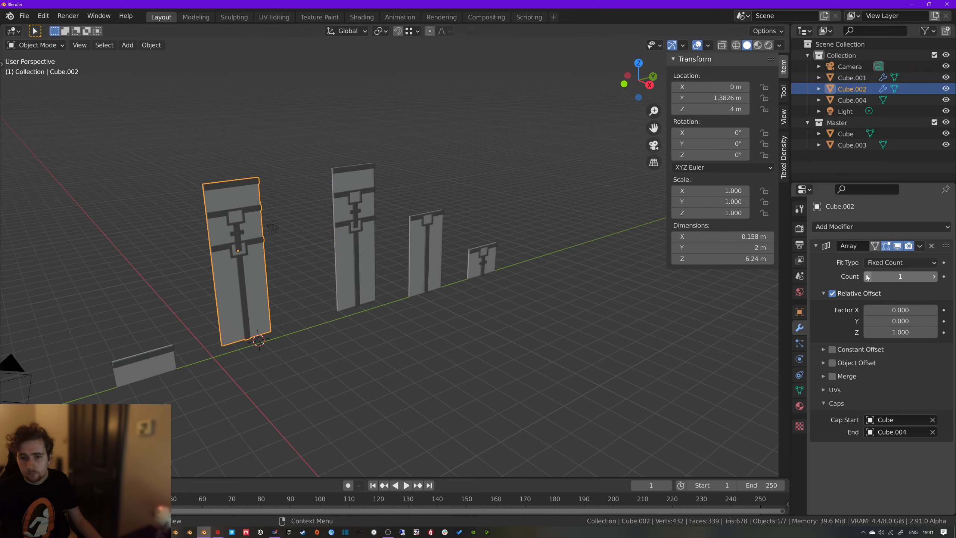
left_click(935, 277)
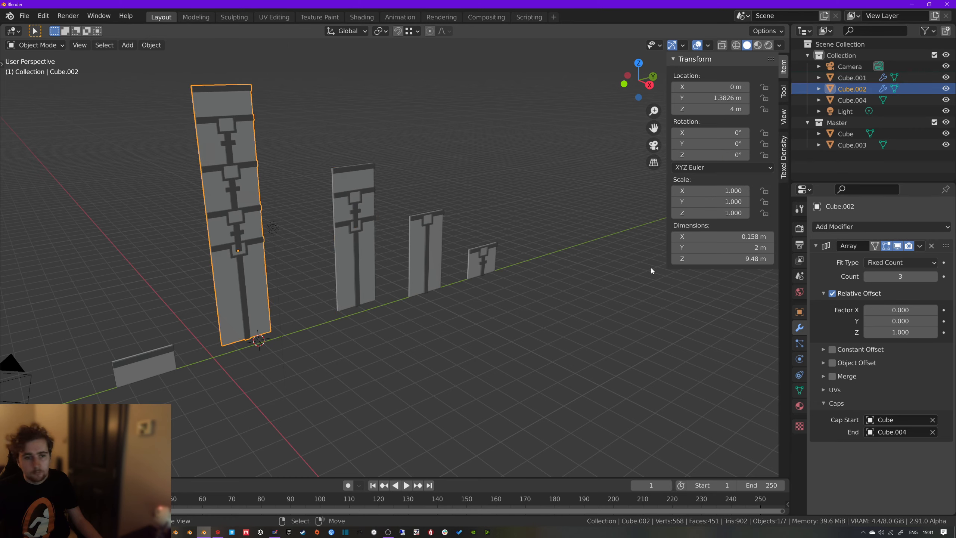
left_click(895, 265)
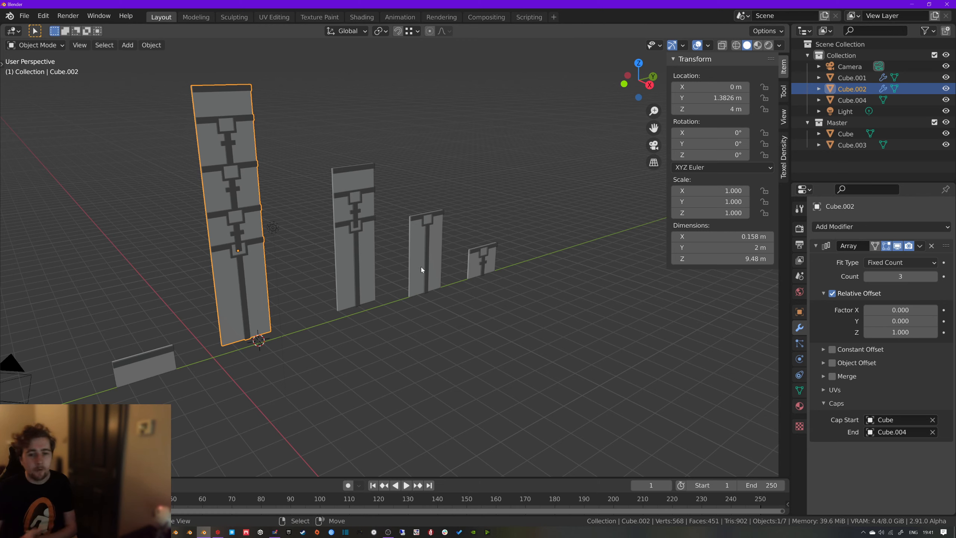
Try to apply the object transforms of the small master panel Cube.003
middle_click_drag(318, 225, 460, 276)
left_click(527, 302)
key("ctrl+a")
left_click(504, 293)
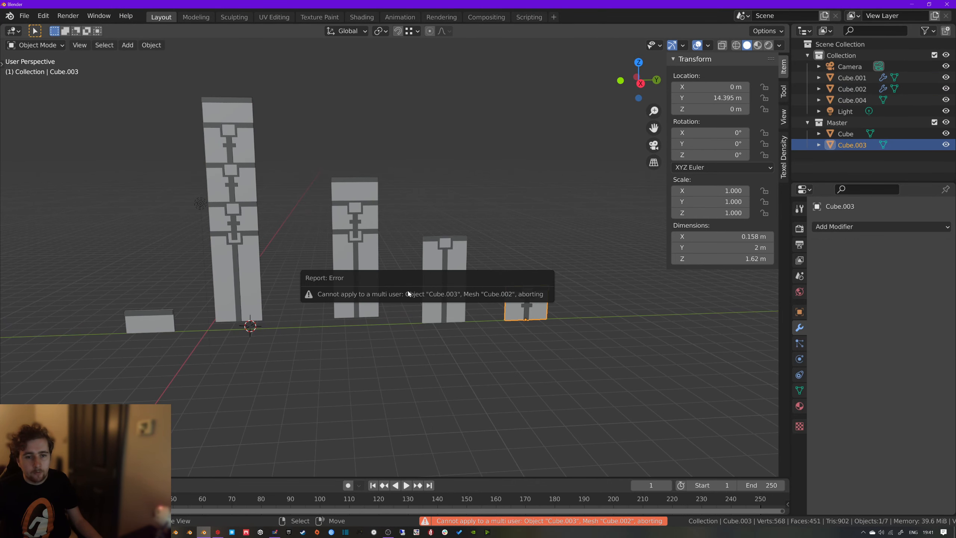
middle_click_drag(456, 195, 382, 298)
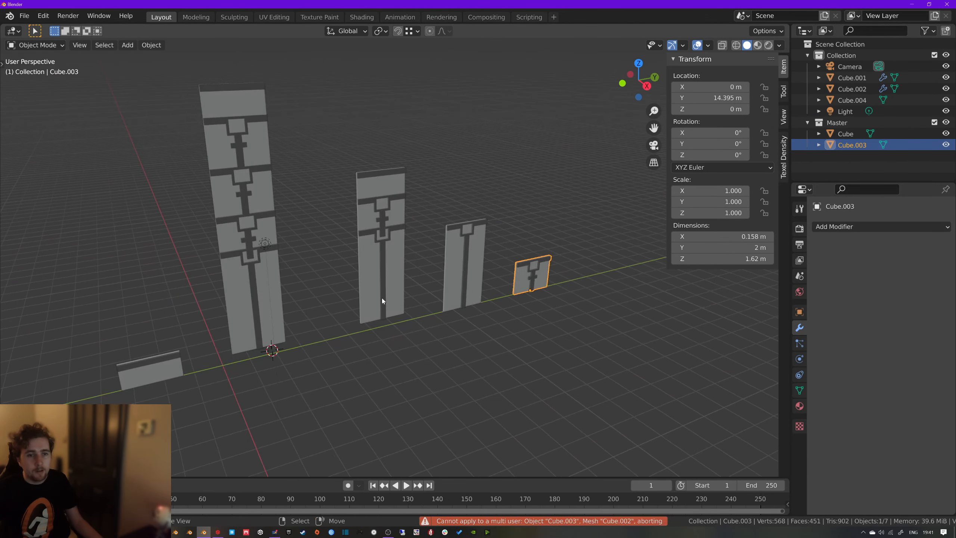
Clear the selection and review the Array settings of the tallest and medium walls, comparing their heights from the front
key("a")
key("a")
middle_click_drag(266, 278, 537, 254)
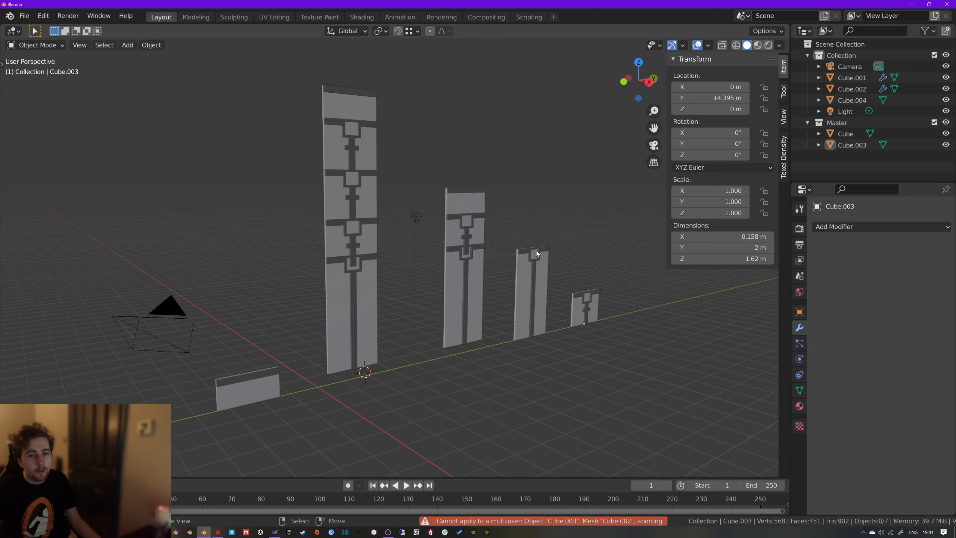
left_click(367, 238)
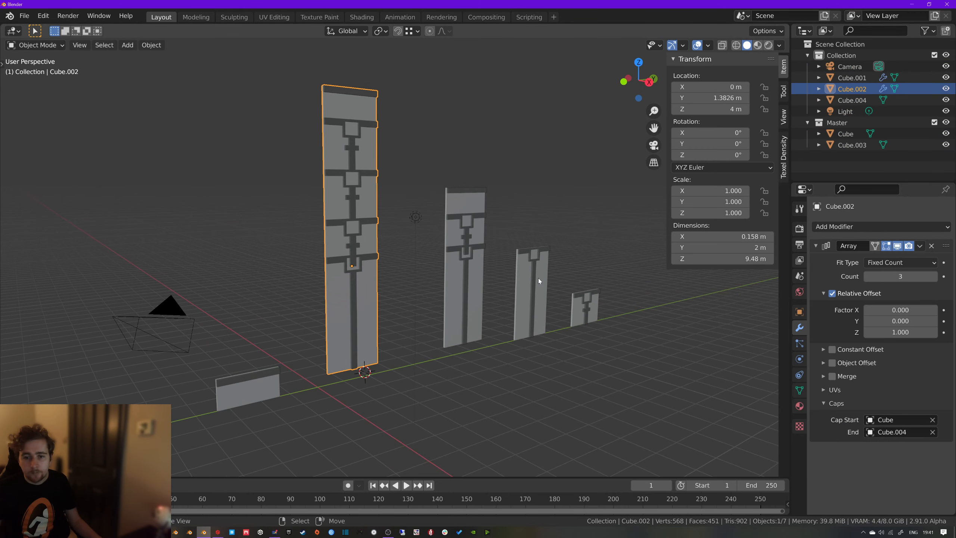
left_click(465, 241)
right_click(842, 257)
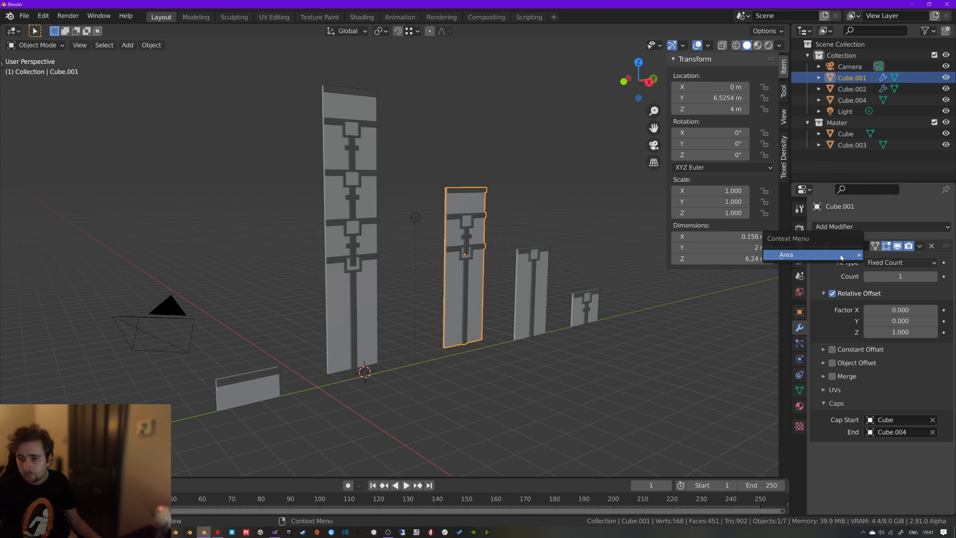
mouse_move(842, 257)
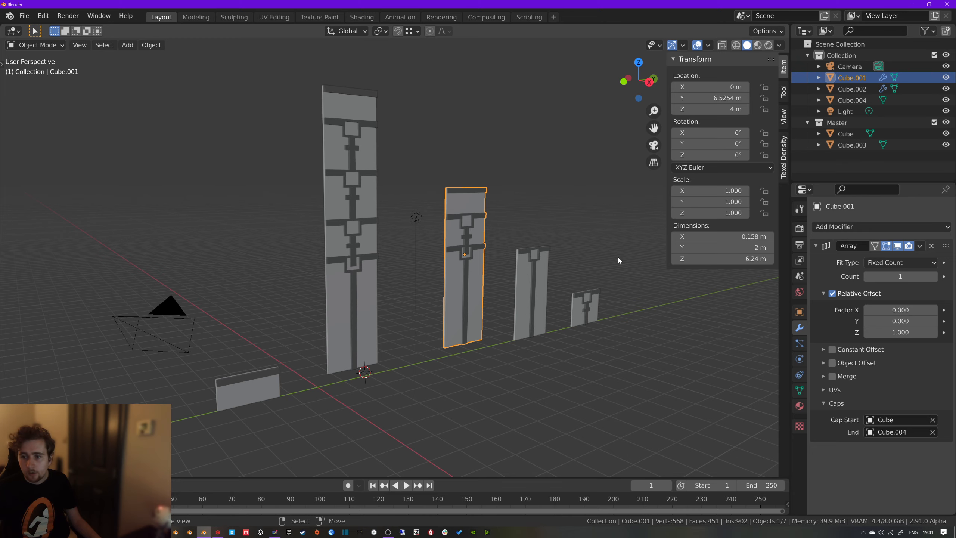
middle_click_drag(432, 264, 421, 233)
left_click(307, 273)
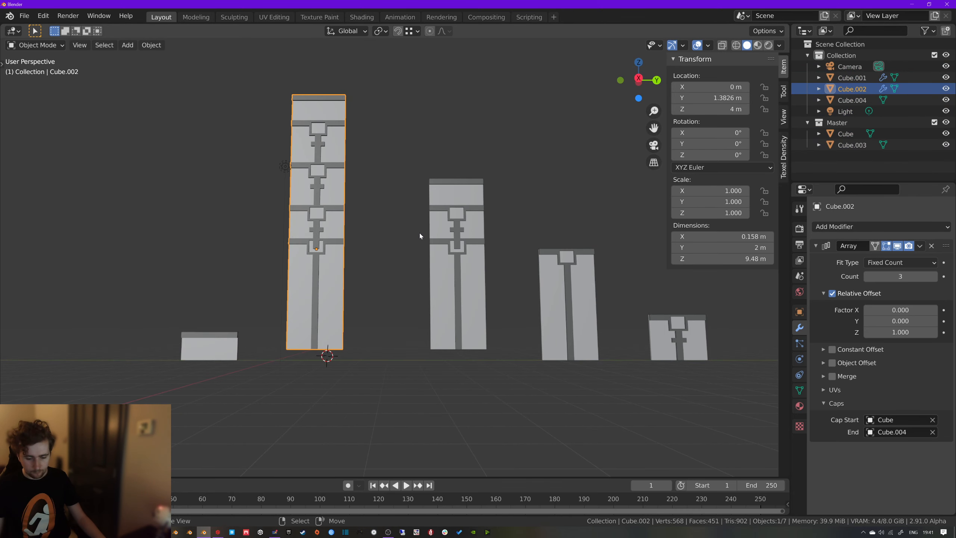
Move the end-cap panel Cube.004 along Y to about -7.11 m, away from the tallest wall
key("KP_3")
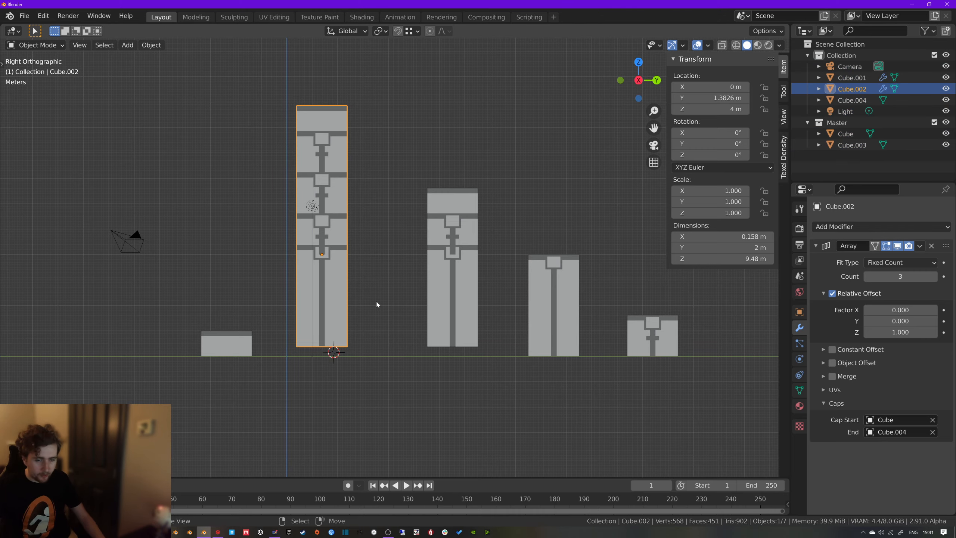
key("a")
middle_click_drag(378, 304, 339, 358)
key("alt+a")
left_click(338, 358)
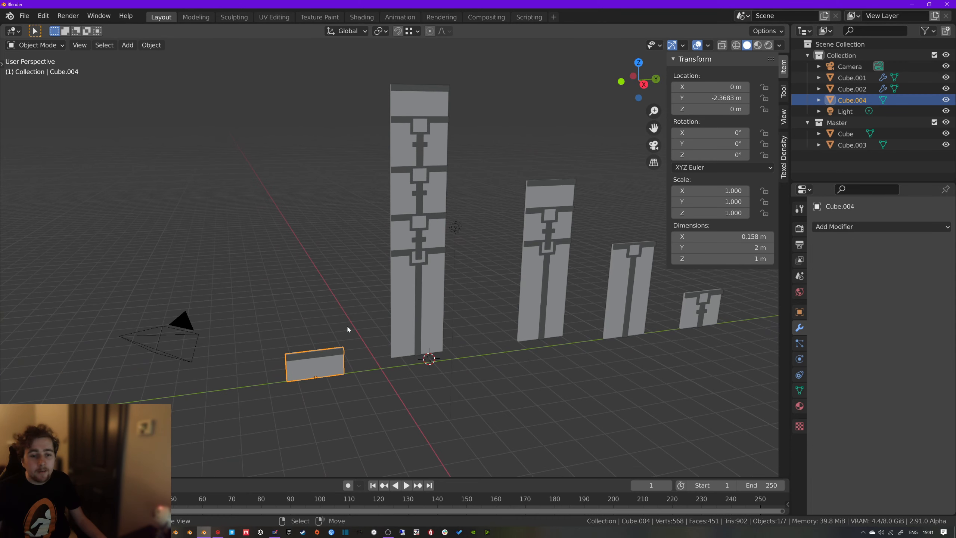
key("g")
key("y")
left_click(192, 379)
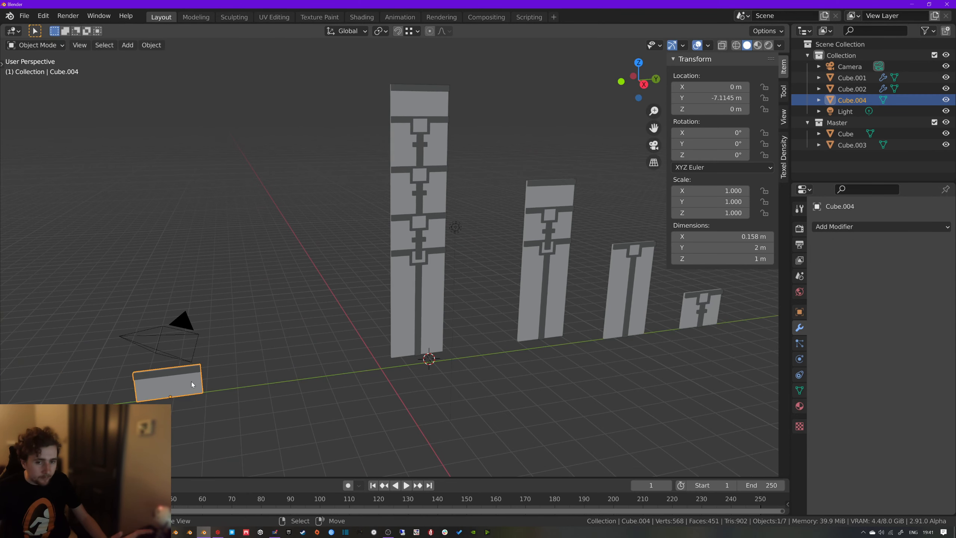
Select the tallest wall, switch to the browser to examine the Feudal Japan reference scene's wall panels, and return to Blender
left_click(417, 222)
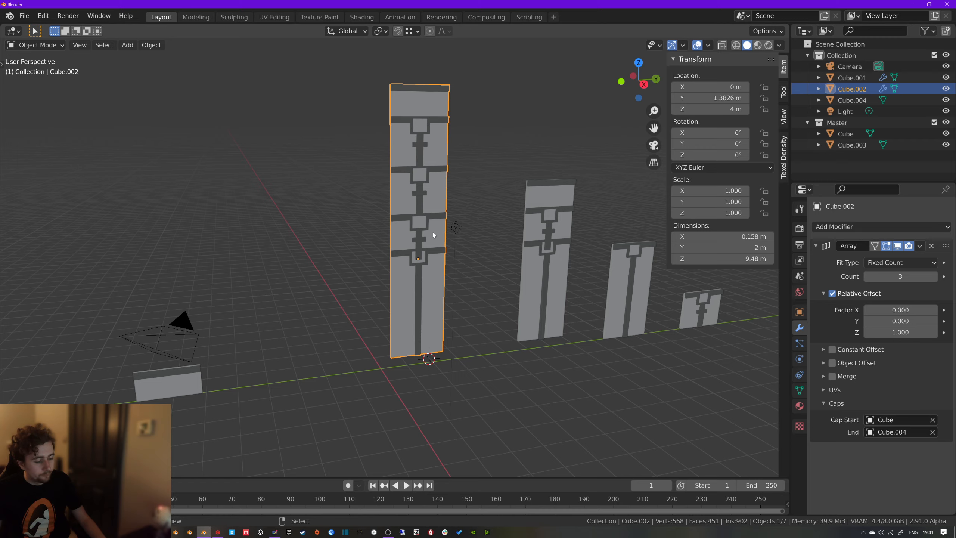
middle_click_drag(433, 232, 423, 244)
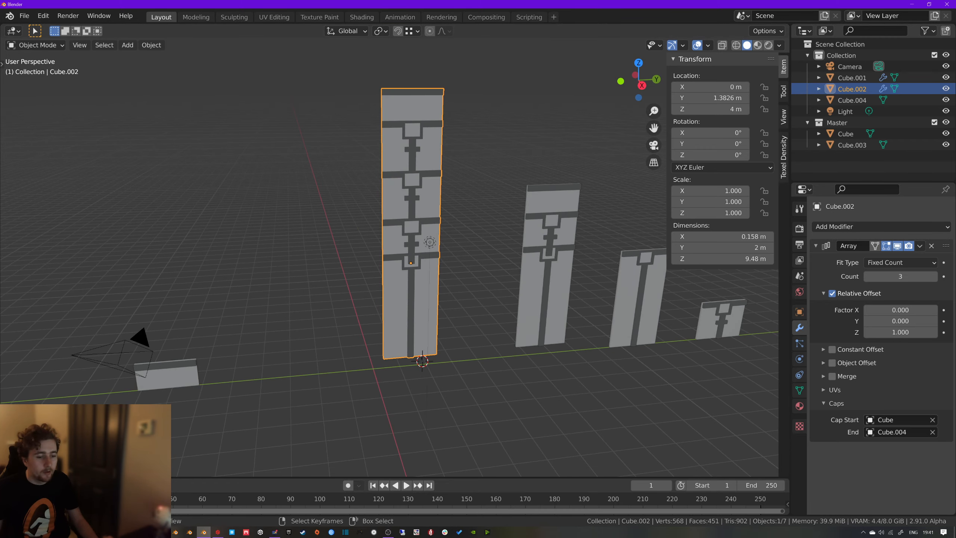
left_click(160, 532)
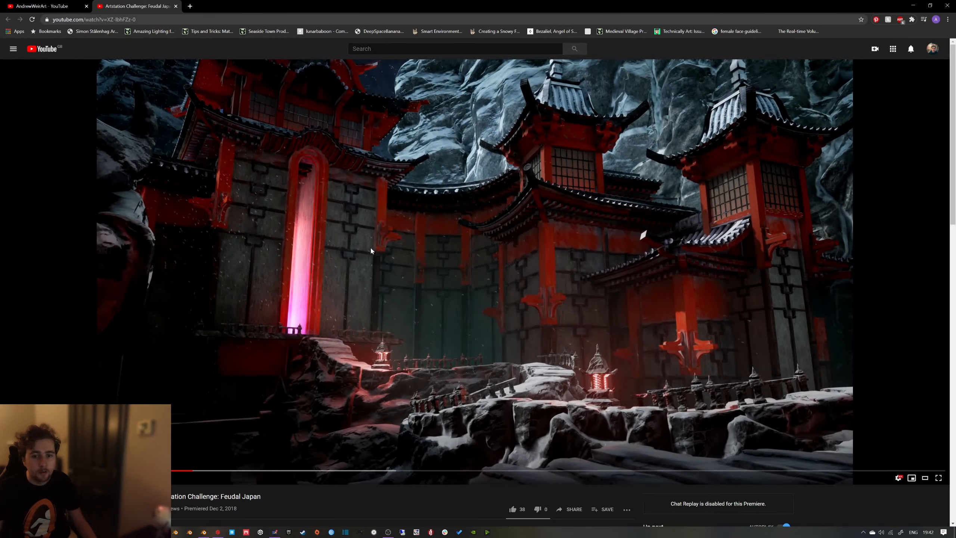
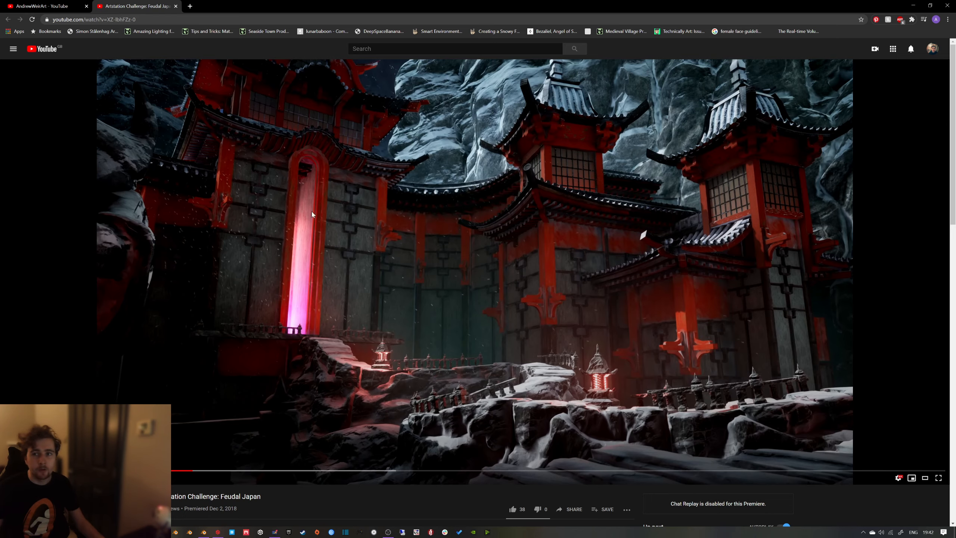
left_click(914, 5)
middle_click_drag(418, 275, 428, 272)
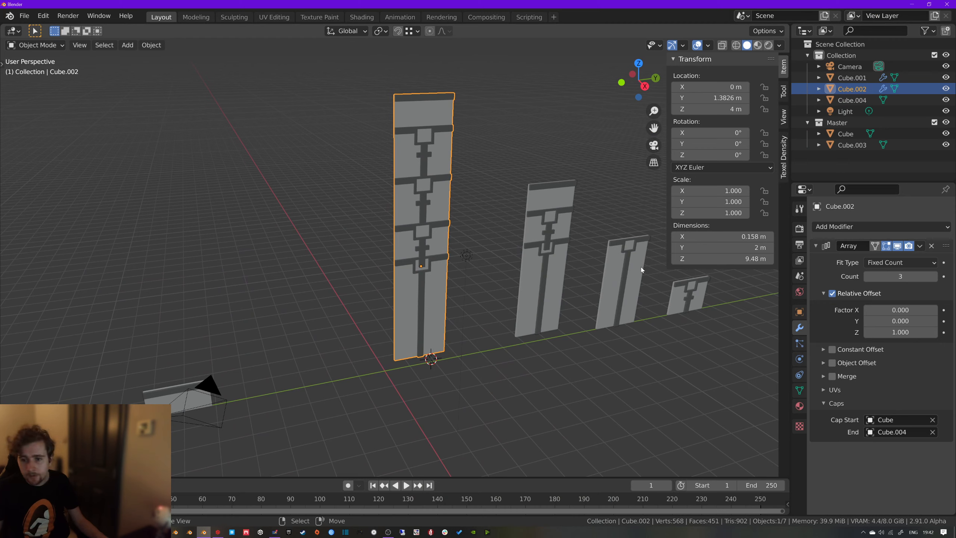
Undo the recent edits, including the end-cap panel's move along Y, back to the state with the medium wall selected
key("ctrl+z")
key("ctrl+z")
key("ctrl+z")
key("ctrl+z")
key("ctrl+z")
key("ctrl+z")
key("ctrl+z")
key("ctrl+z")
key("ctrl+z")
key("ctrl+z")
key("ctrl+z")
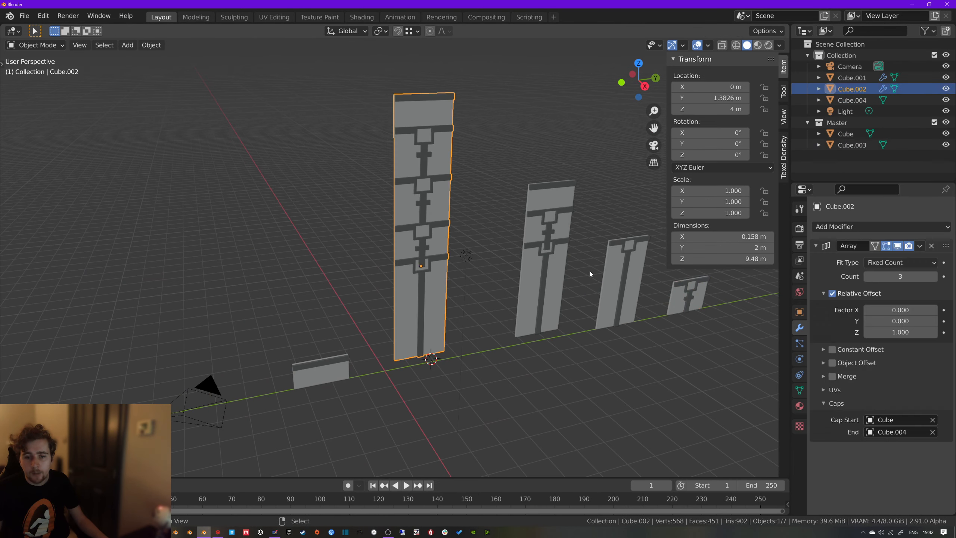
key("ctrl+z")
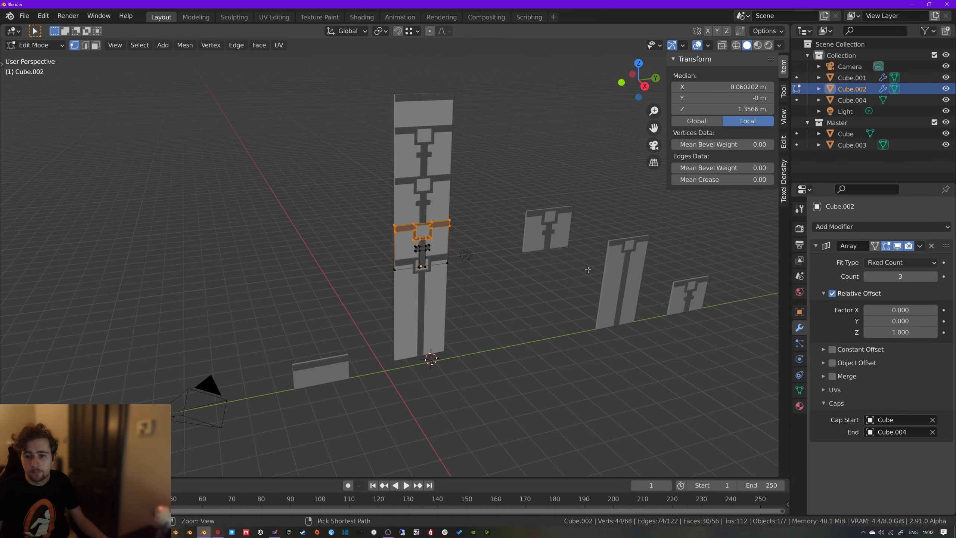
key("ctrl+shift+z")
key("ctrl+z")
key("ctrl+shift+z")
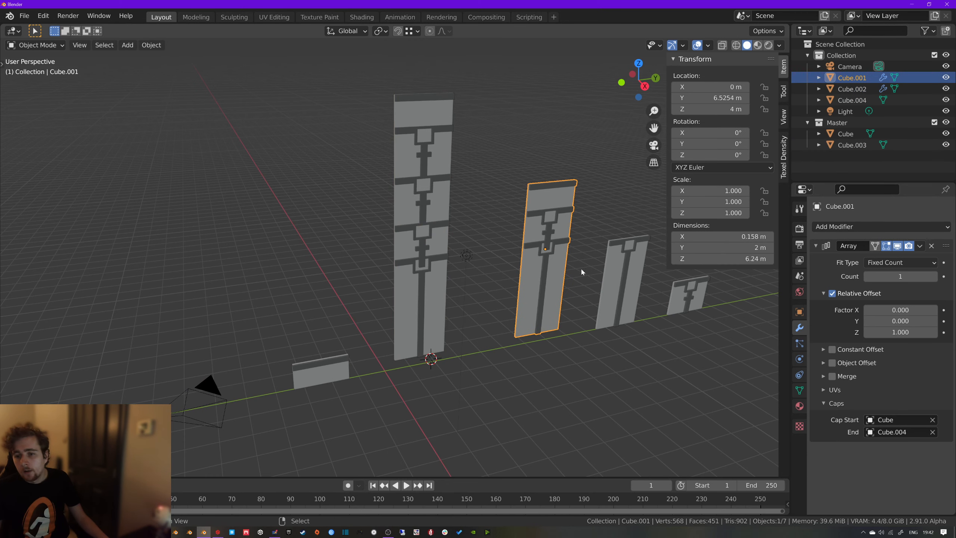
In the right orthographic view, raise the selected upper vertices of master panel Cube.003 along Z by about 0.11 m
right_click(684, 299)
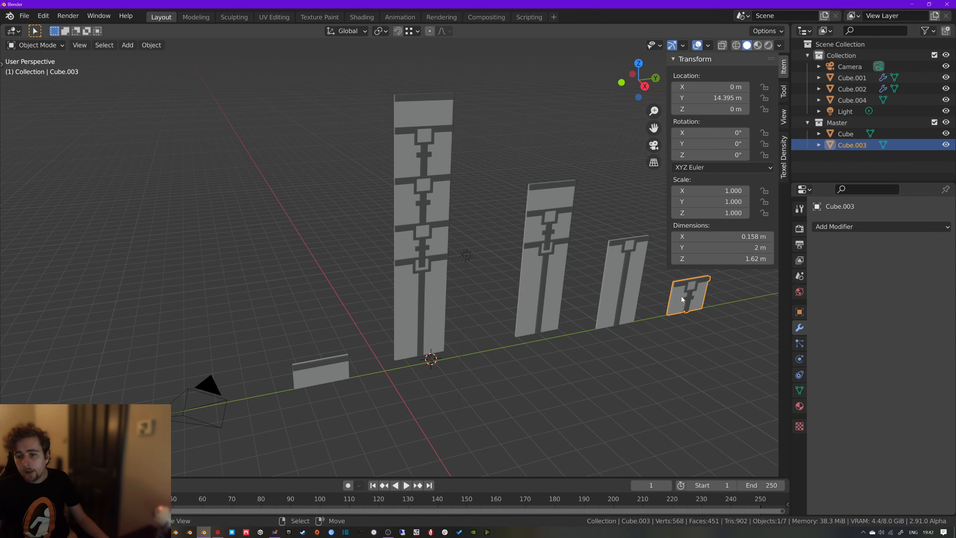
key("Tab")
middle_click_drag(684, 298, 432, 246)
key("KP_3")
scroll(525, 315, "up", 5)
middle_click_drag(525, 315, 347, 296, "shift")
scroll(552, 333, "up", 3)
scroll(553, 333, "down", 5)
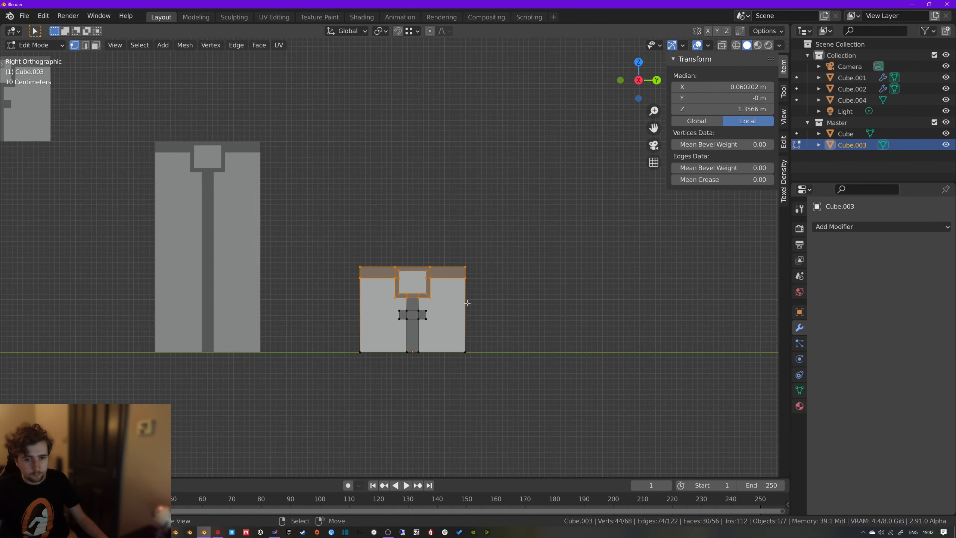
scroll(453, 299, "up", 1)
key("g")
key("z")
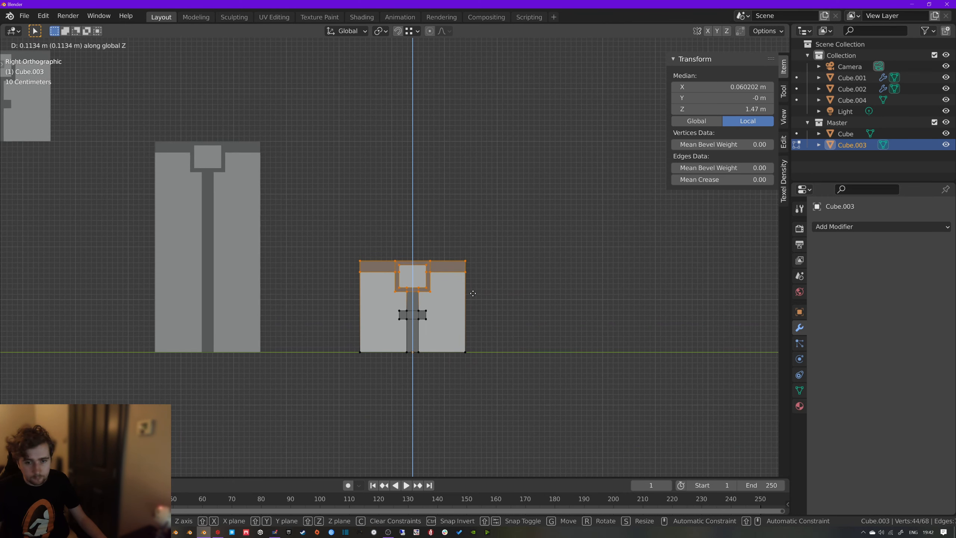
Raise the upper section of the short Cube.003 panel along Z to a median Z of about 1.73 m, and leave Edit Mode
left_click(483, 280)
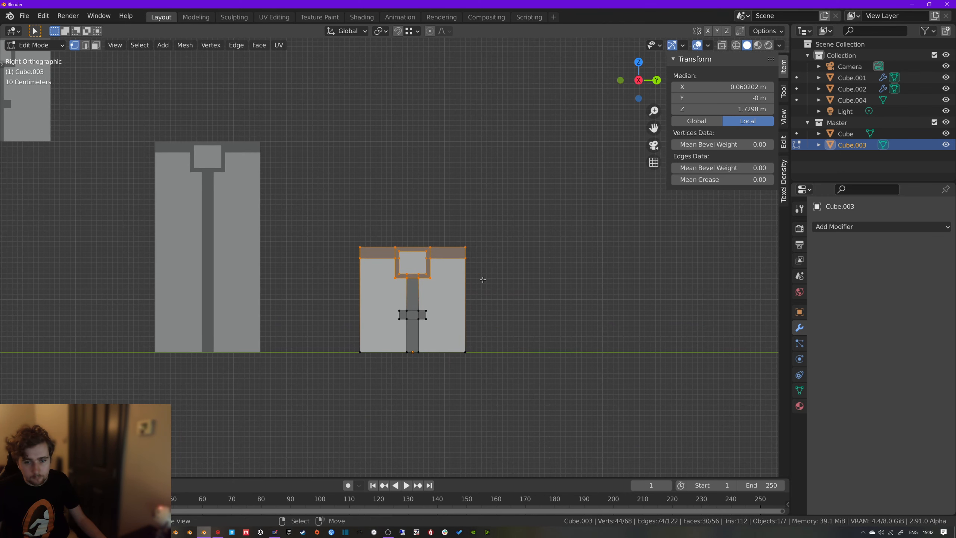
key("Tab")
scroll(478, 281, "down", 4)
middle_click_drag(262, 265, 456, 209, "shift")
left_click(456, 208)
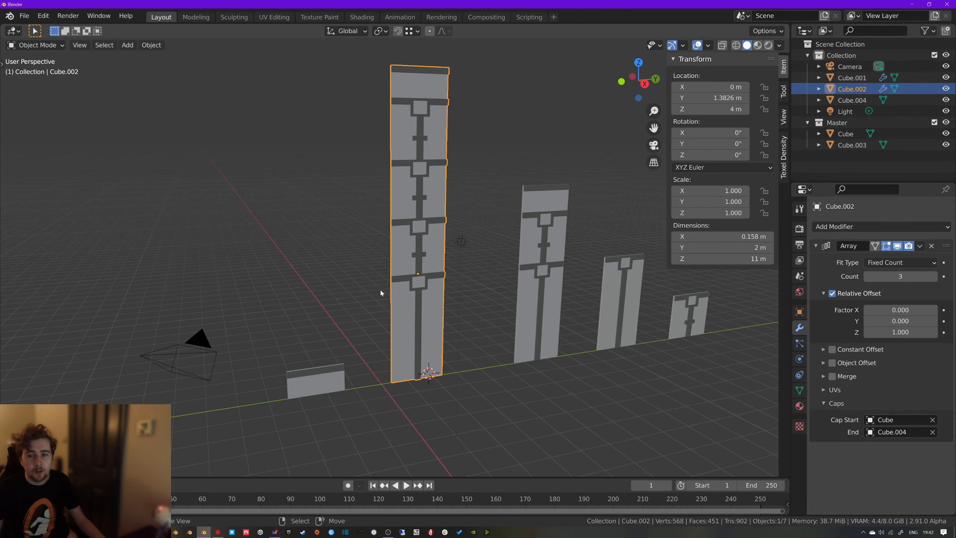
Put the small Cube.004 cap piece in the Master collection and slide it along Y to about 18.6 m, beyond the short panels
left_click(331, 379)
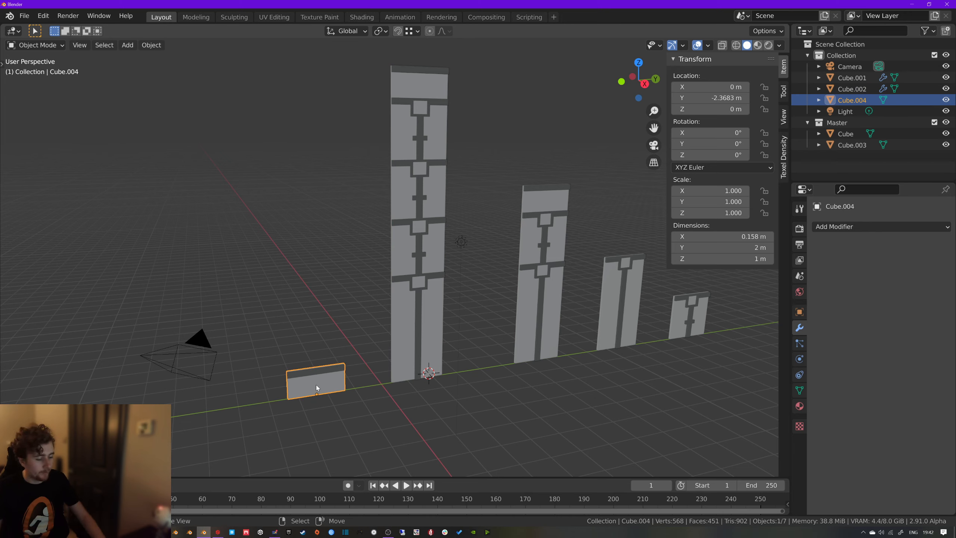
key("m")
left_click(321, 388)
key("g")
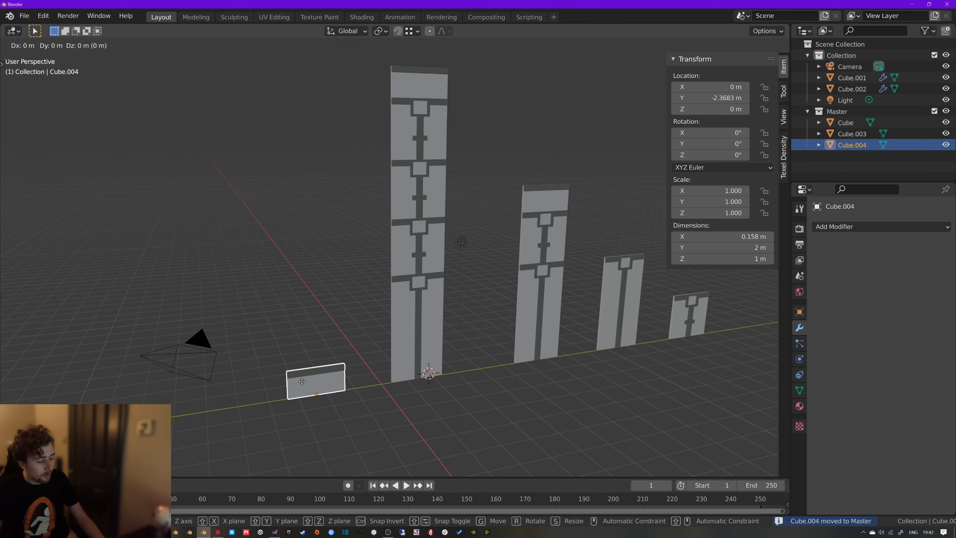
key("y")
left_click(510, 316)
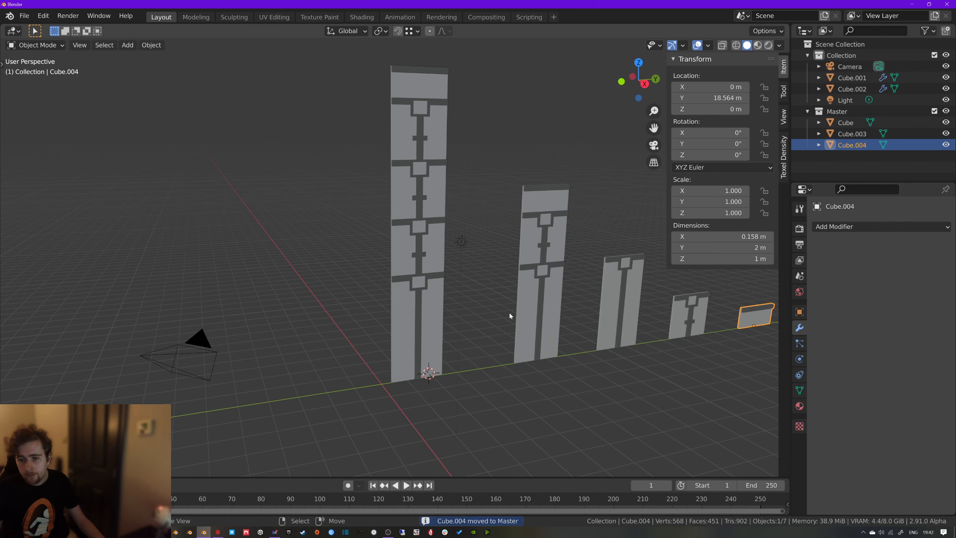
Duplicate the tall Cube.002 panel along Y, placing the copy at about Y -2.32 m, and deselect everything
right_click(423, 288)
key("g")
right_click(453, 288)
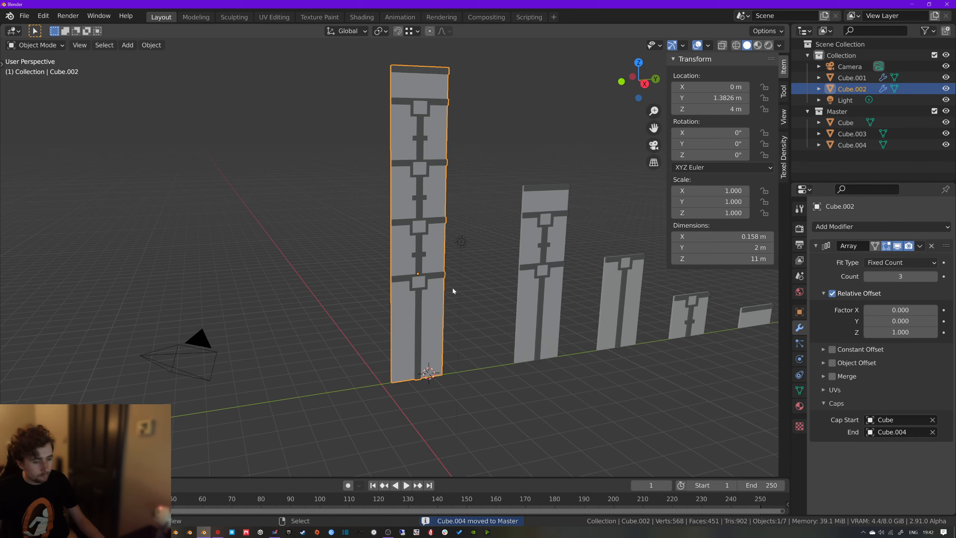
key("shift+d")
key("y")
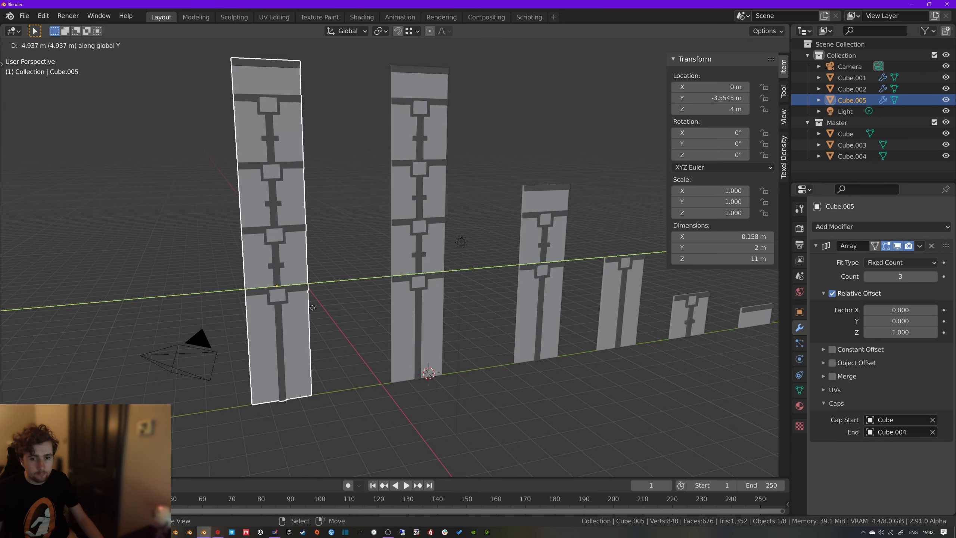
left_click(350, 312)
key("alt+a")
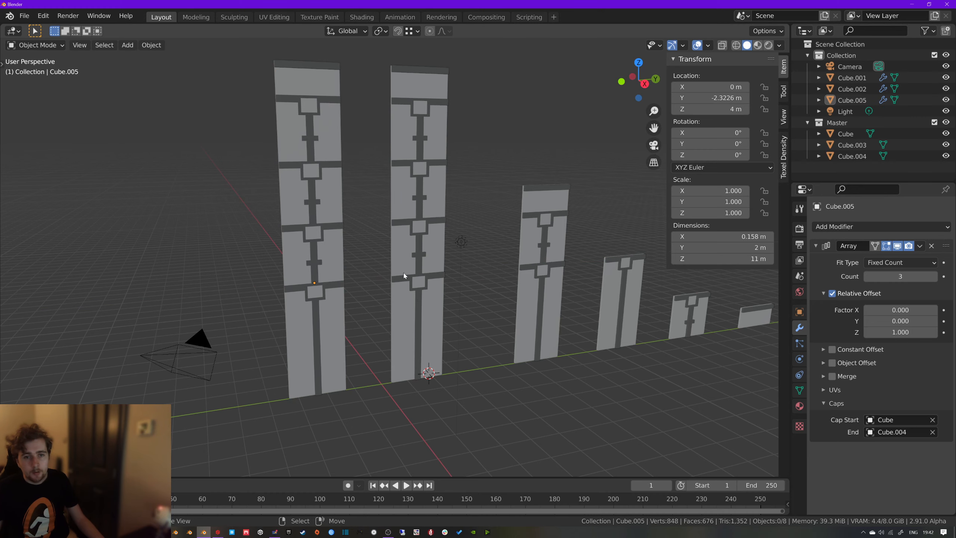
Try array counts of 4 and 2 on the original tall panel, Cube.002
middle_click_drag(404, 276, 439, 289)
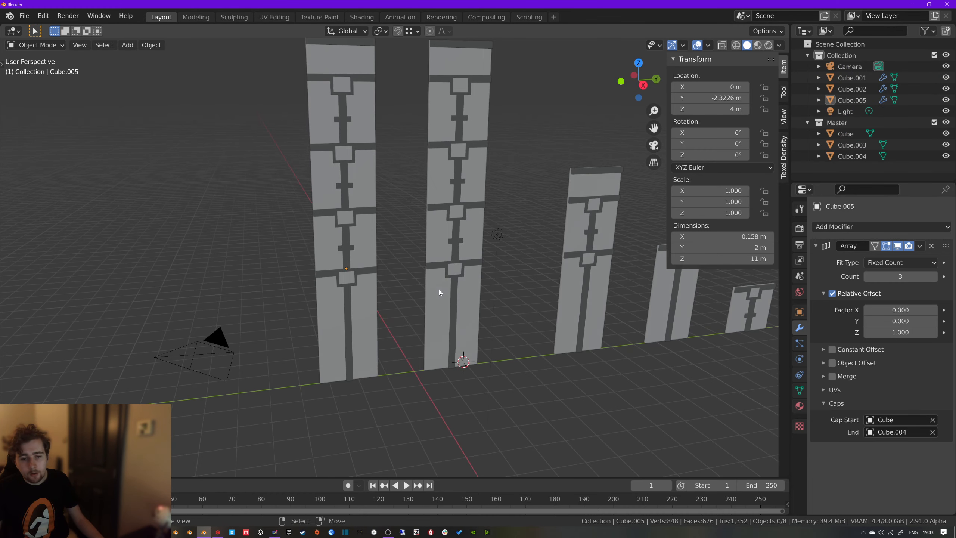
middle_click_drag(347, 189, 346, 239)
left_click(425, 209)
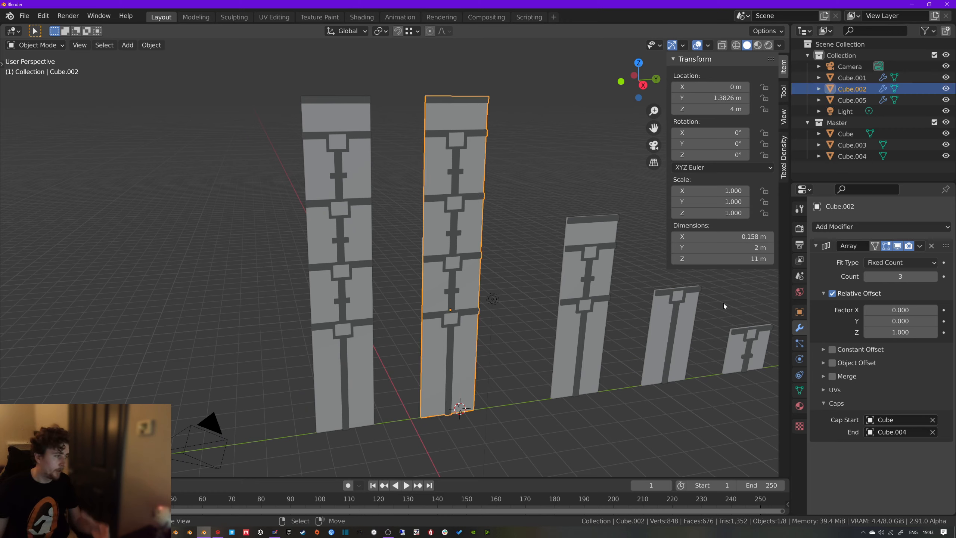
left_click_drag(893, 277, 916, 279)
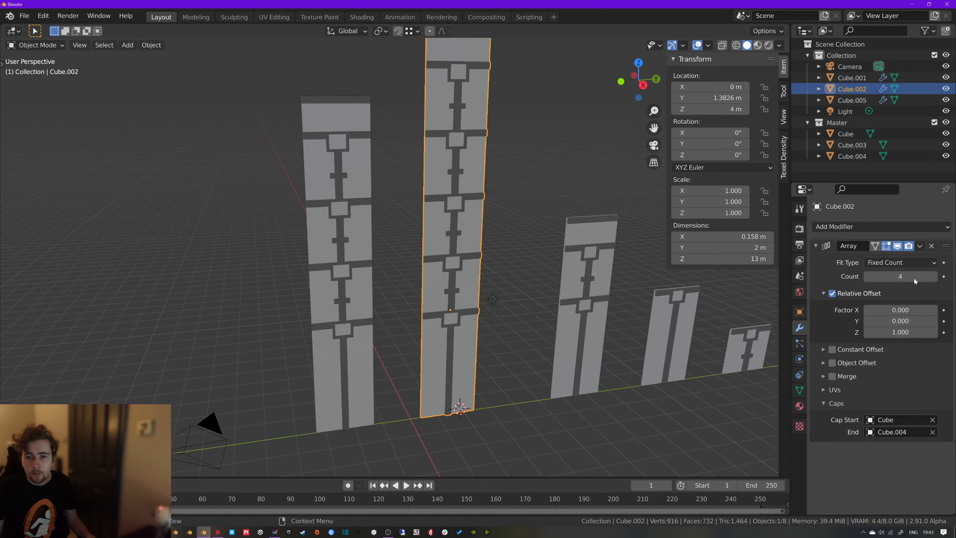
left_click(866, 278)
Try array counts of 2 and 4 on the duplicated tall panel, Cube.005, and return it to 3
left_click(353, 203)
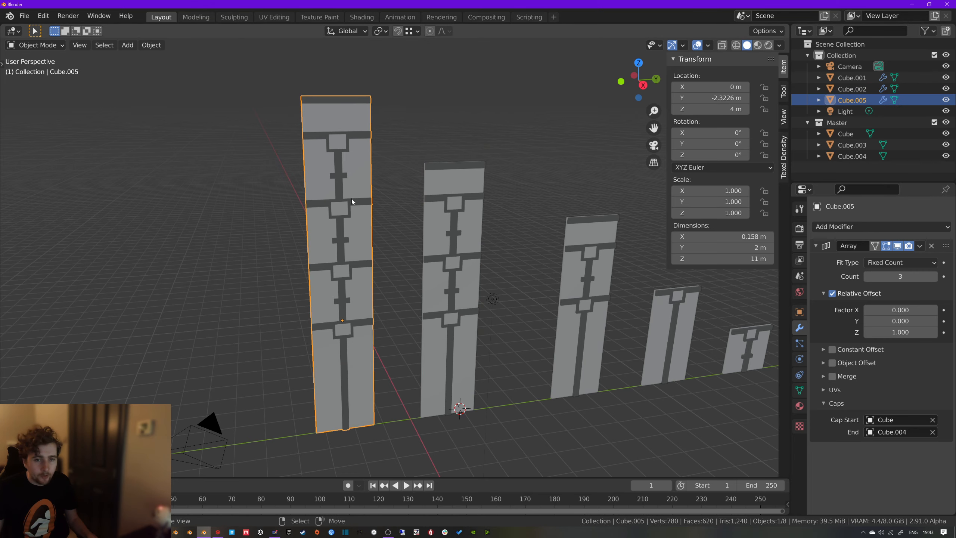
left_click(867, 277)
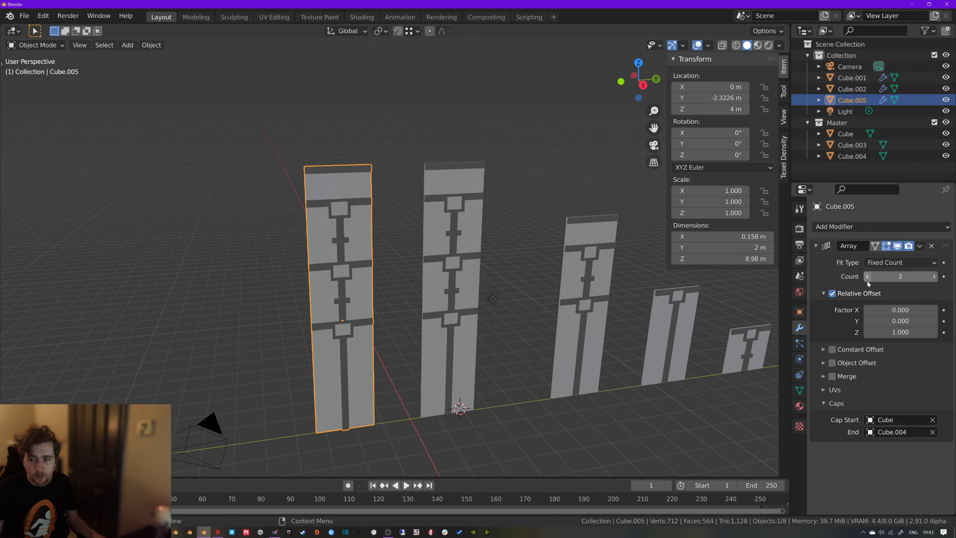
left_click(935, 277)
left_click(936, 279)
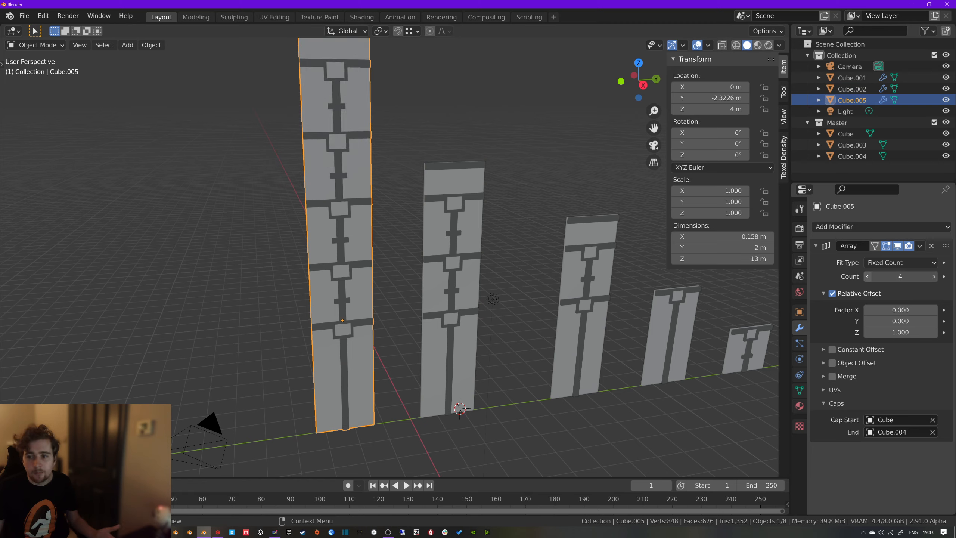
left_click(868, 277)
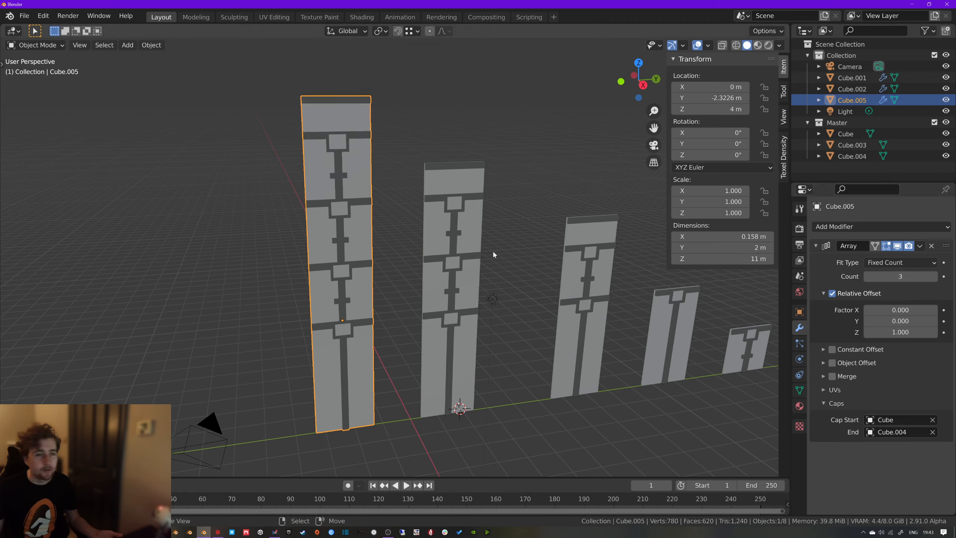
Set the array count of the original tall panel, Cube.002, back to 3
left_click(471, 249)
left_click(934, 276)
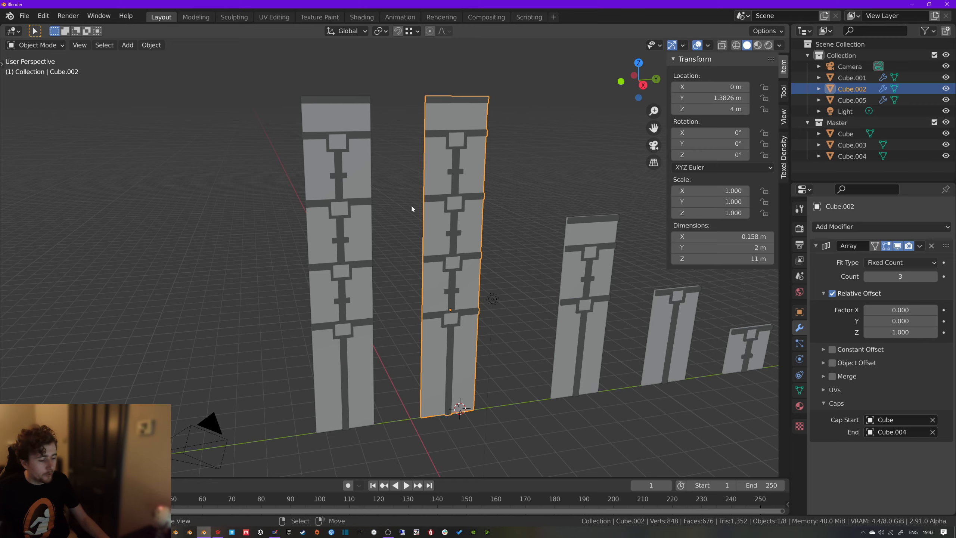
middle_click_drag(423, 225, 460, 233)
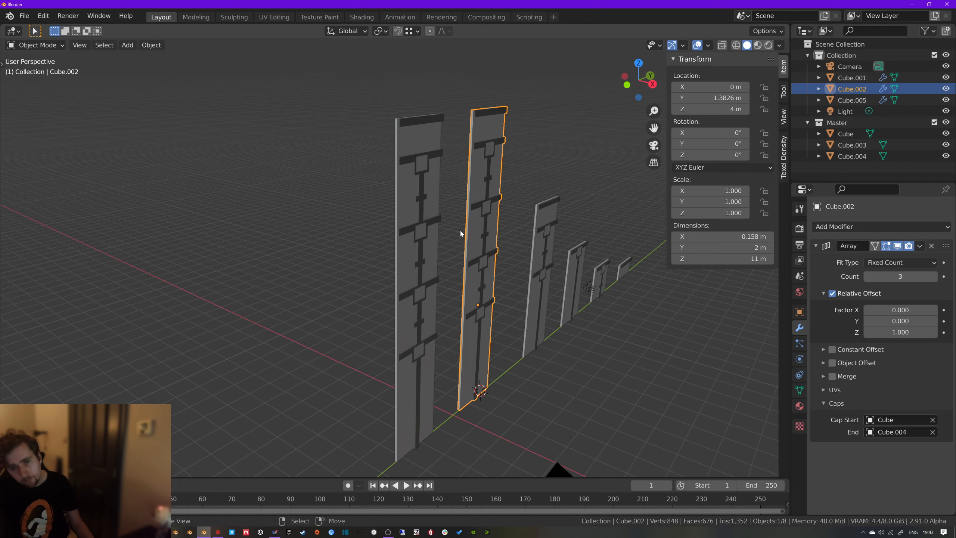
middle_click_drag(488, 232, 430, 234)
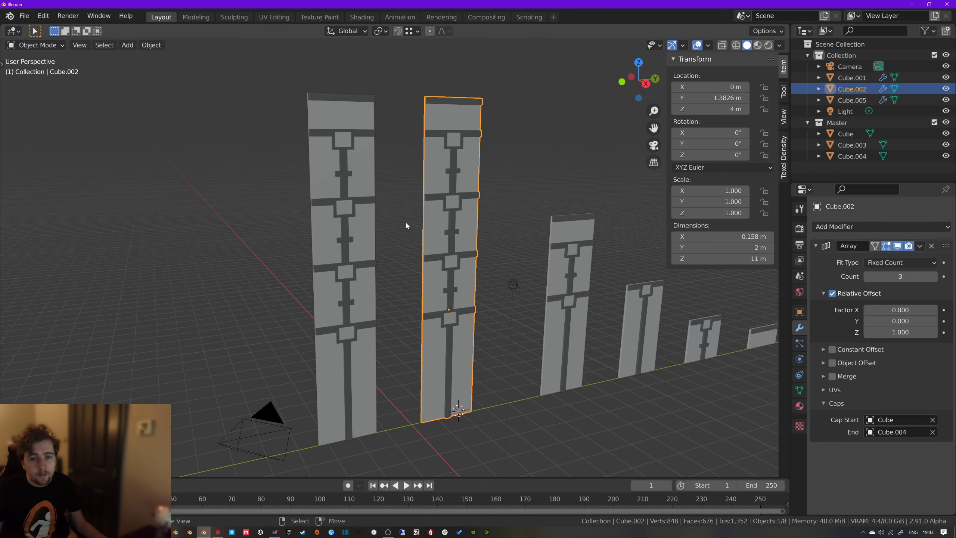
Try duplicating the original tall panel freely beside itself, and undo the copy
left_click(349, 228)
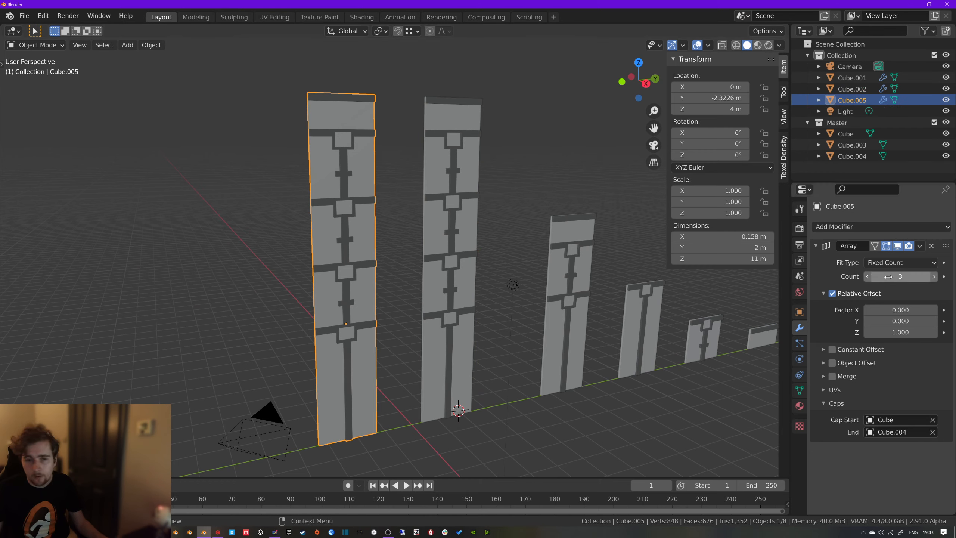
left_click(477, 218)
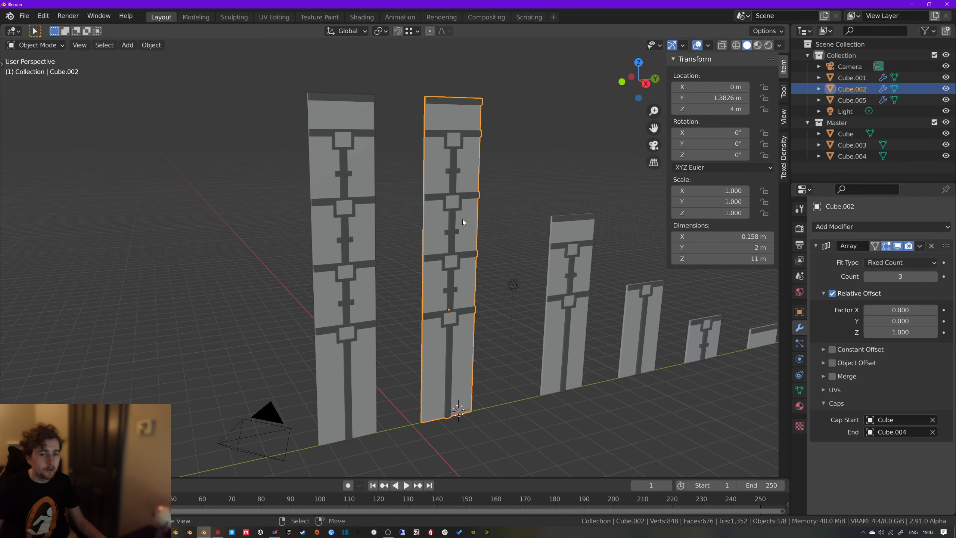
key("shift+d")
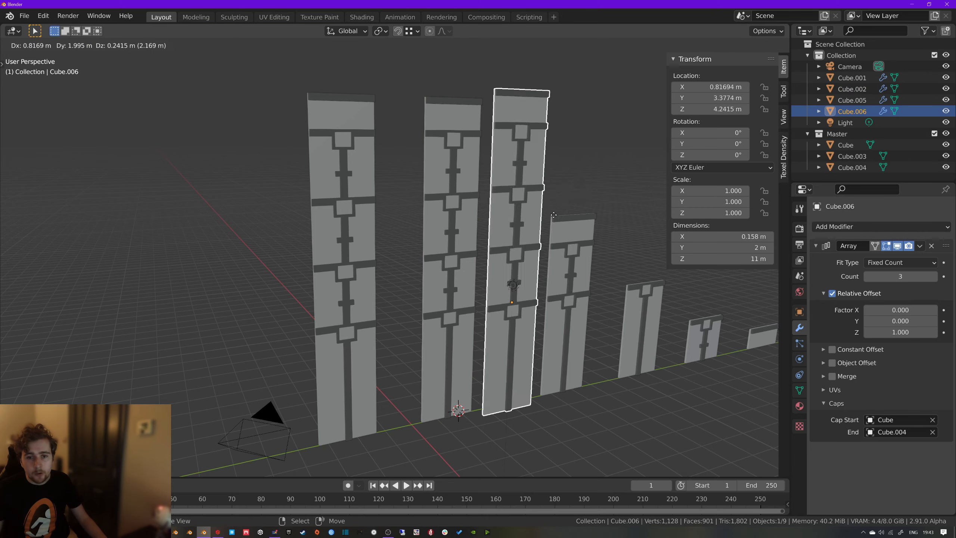
key("Escape")
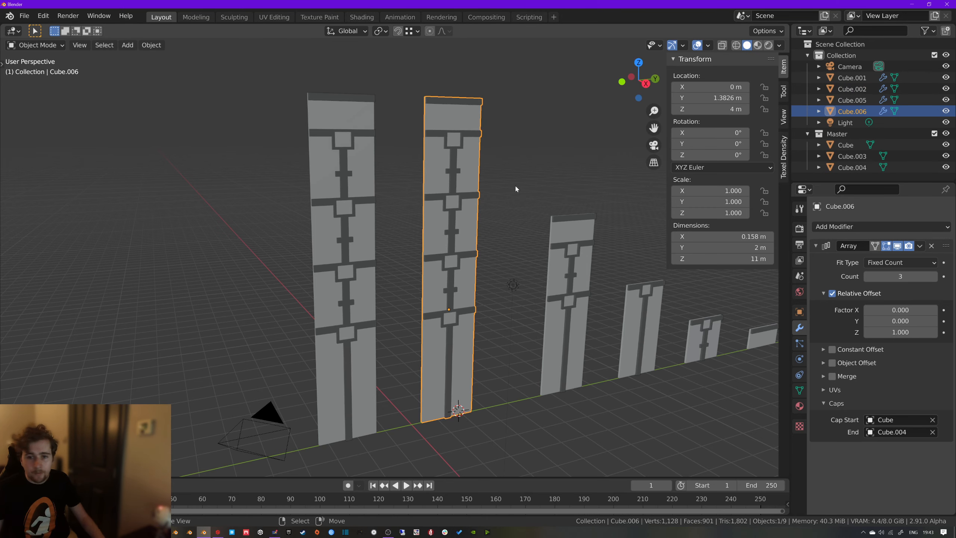
key("ctrl+z")
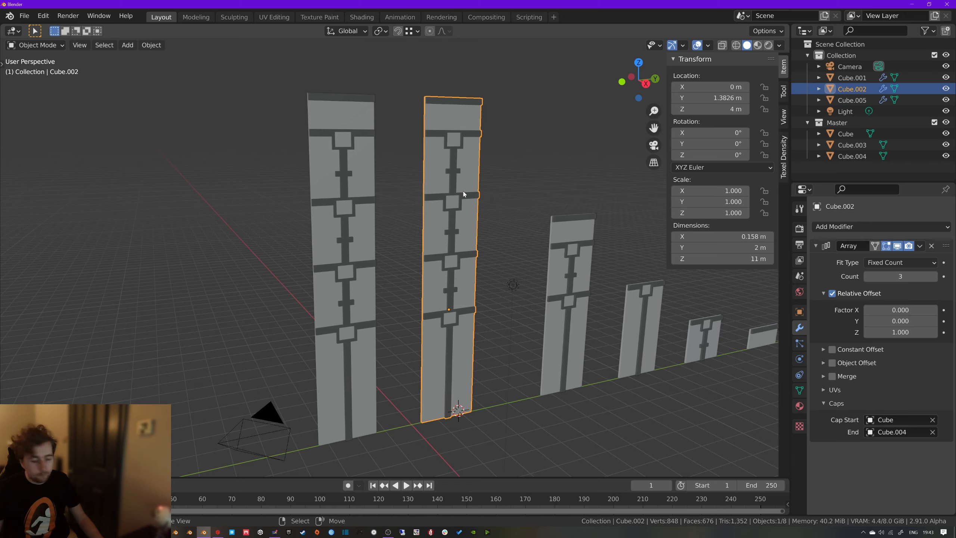
Create a new collection under the Scene Collection and name it "Main Bluilding"
right_click(827, 45)
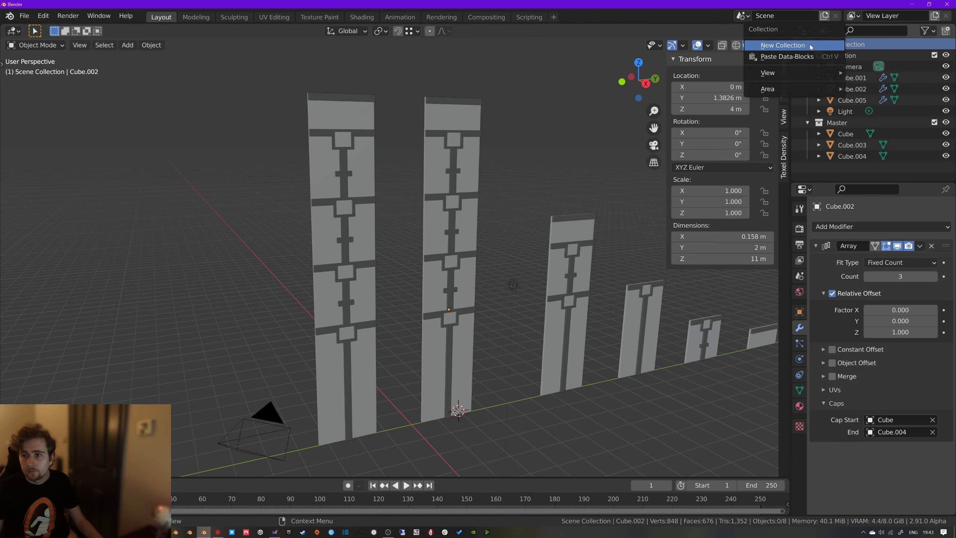
left_click(782, 45)
double_click(843, 167)
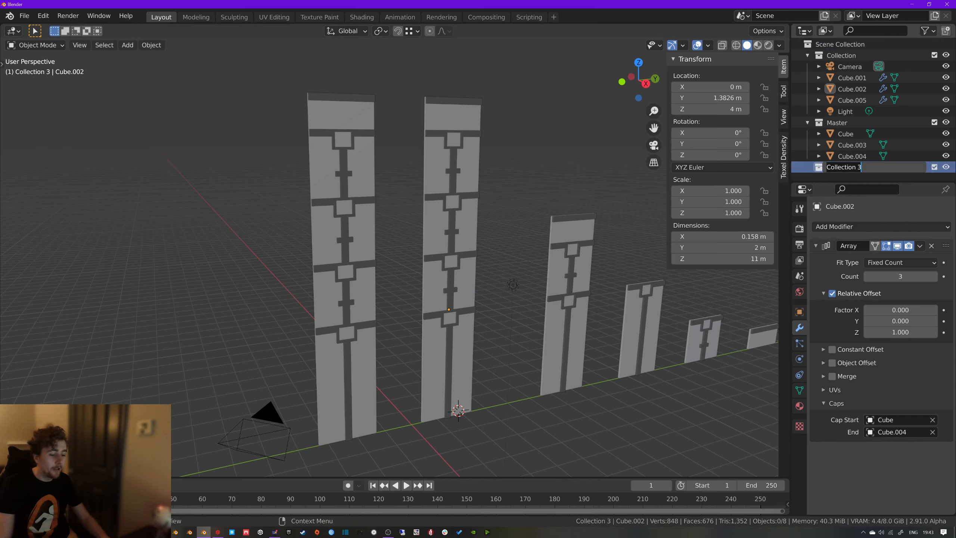
type("Main")
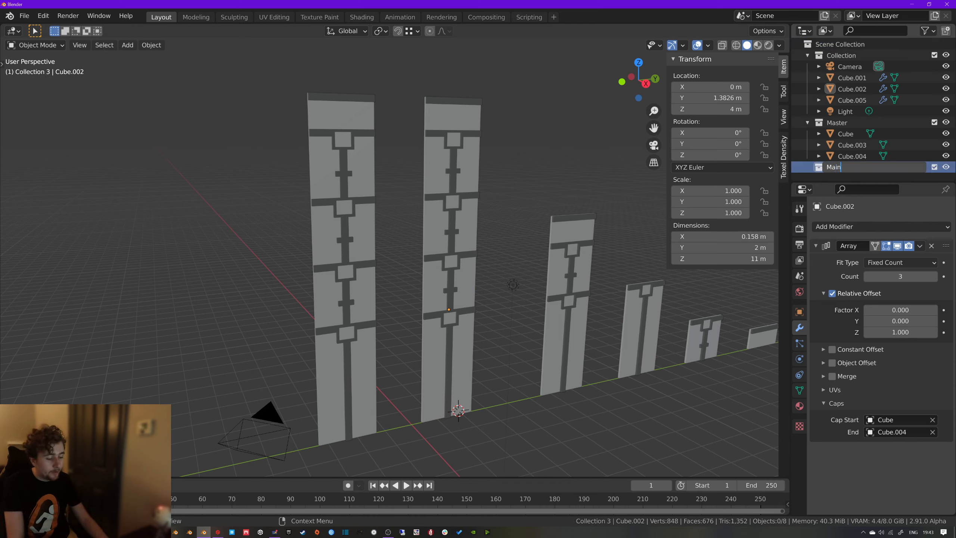
type(" Bluil")
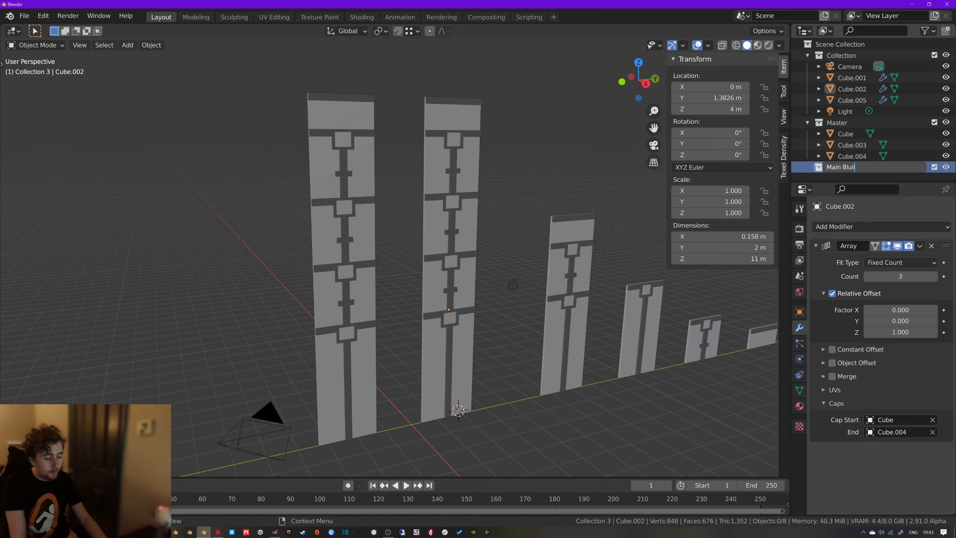
type("ding")
key("Return")
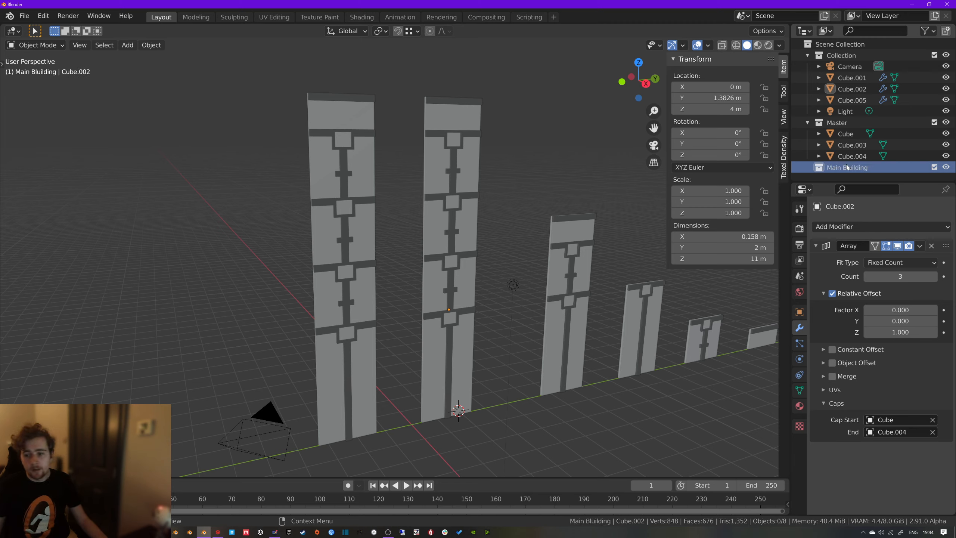
Move both tall panels, Cube.002 and Cube.005, into the Main Bluilding collection
left_click(453, 210)
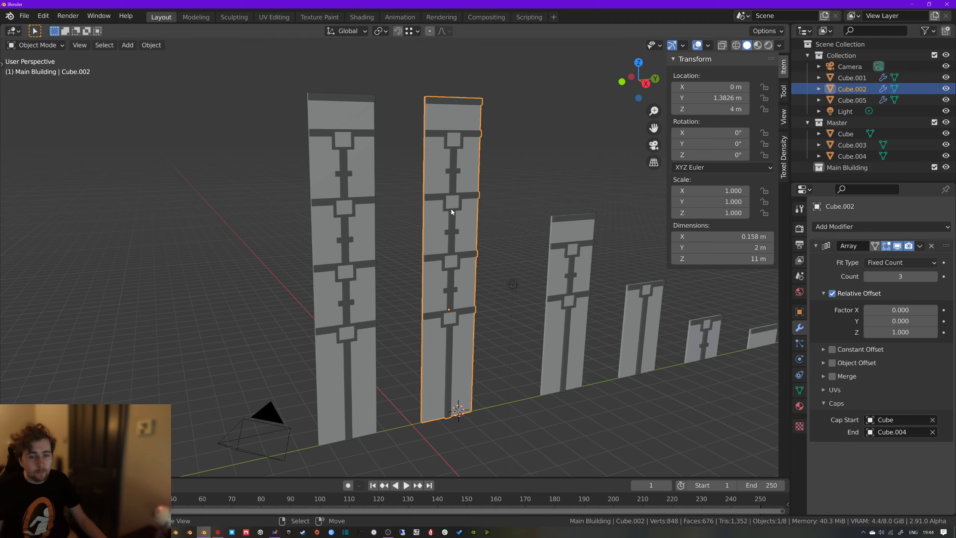
key("m")
left_click(442, 221)
left_click(366, 220)
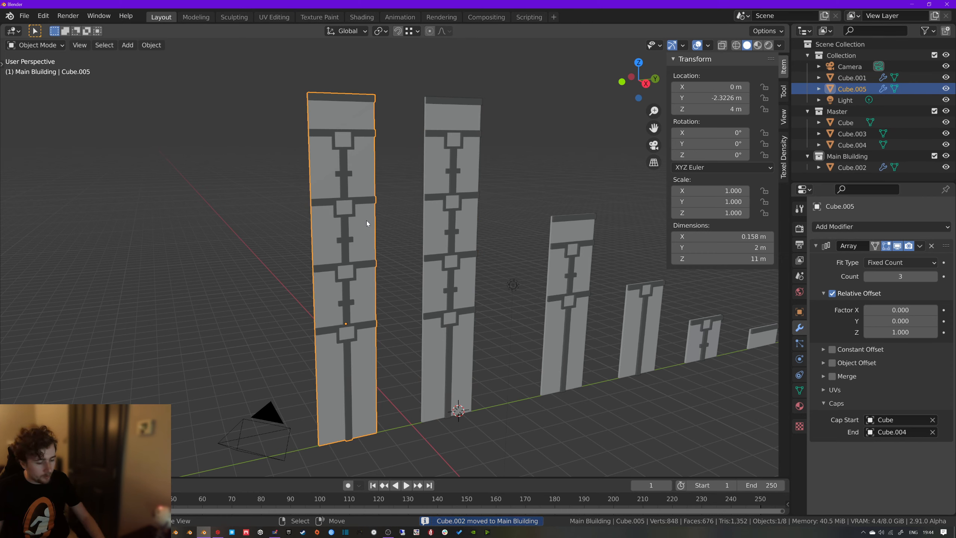
key("m")
left_click(369, 221)
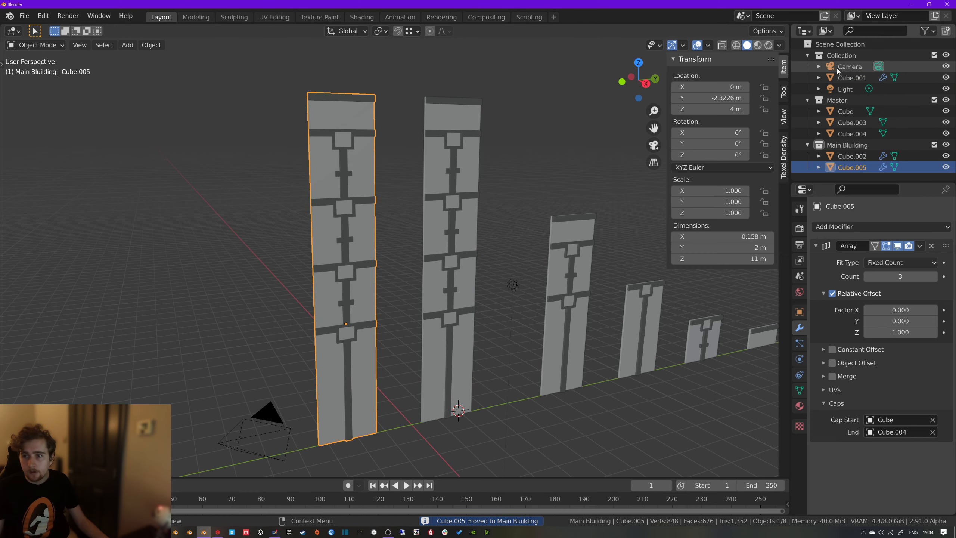
Hide the default Collection and exclude both it and the Master collection from the view layer
left_click(945, 56)
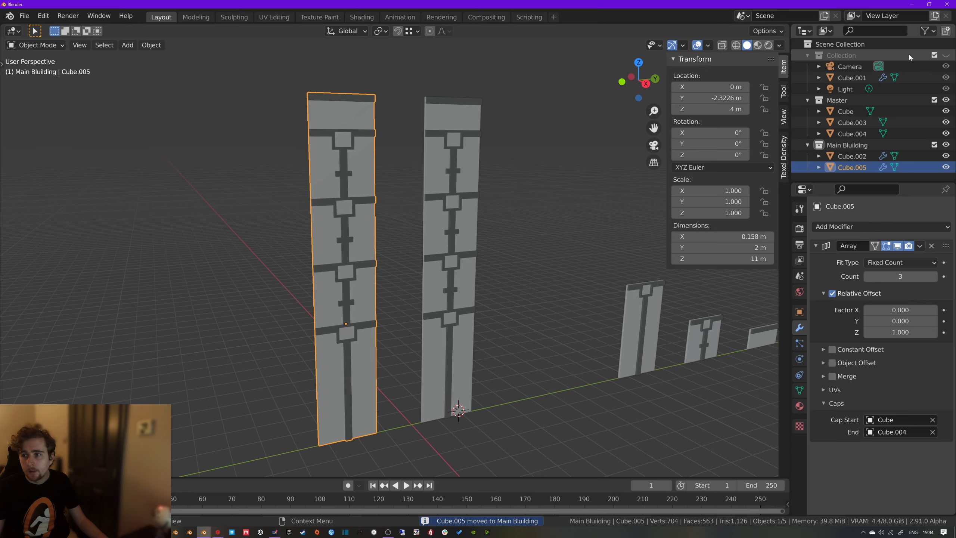
left_click(935, 55)
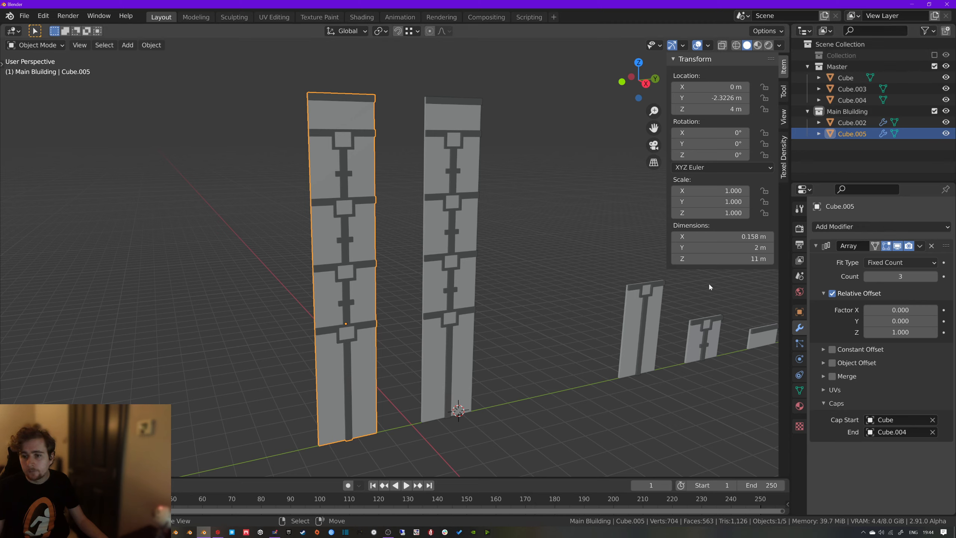
left_click(935, 66)
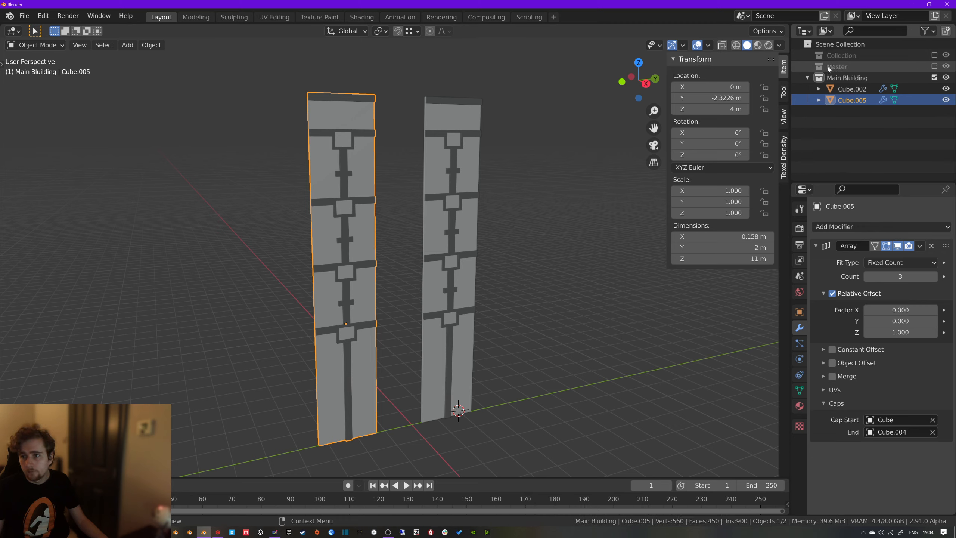
Rename the original tall panel Cube.002 as HeightMaster
double_click(854, 100)
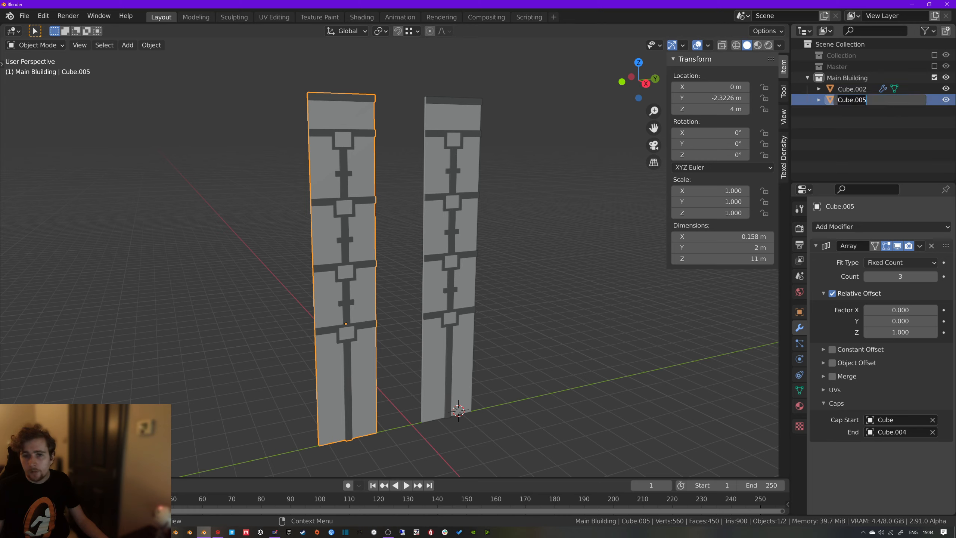
left_click(448, 155)
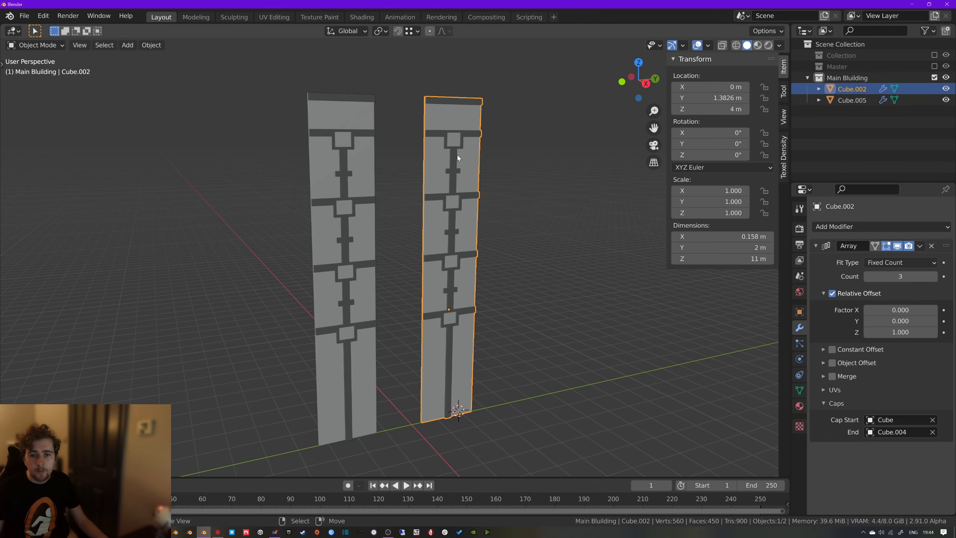
double_click(849, 89)
type("Mas")
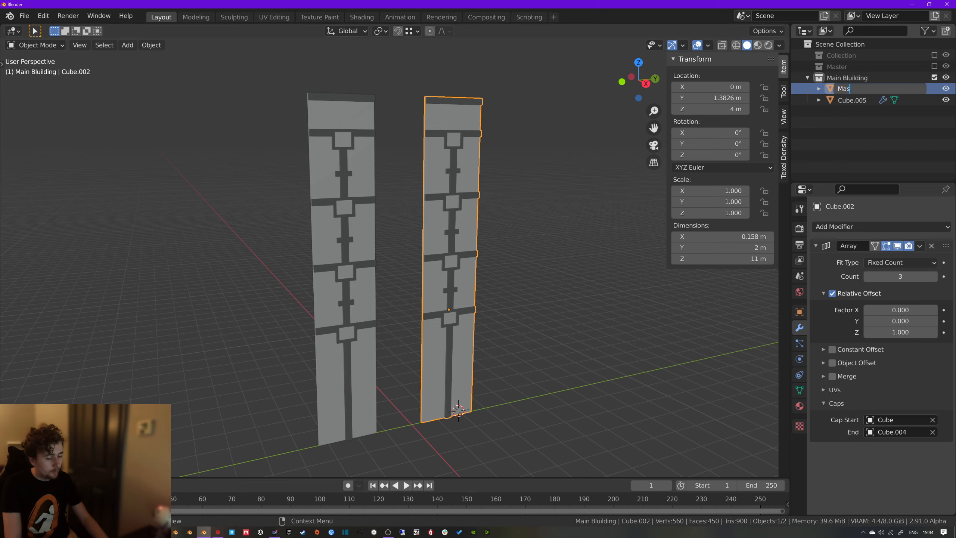
type("t")
key("BackSpace")
key("BackSpace")
key("BackSpace")
key("BackSpace")
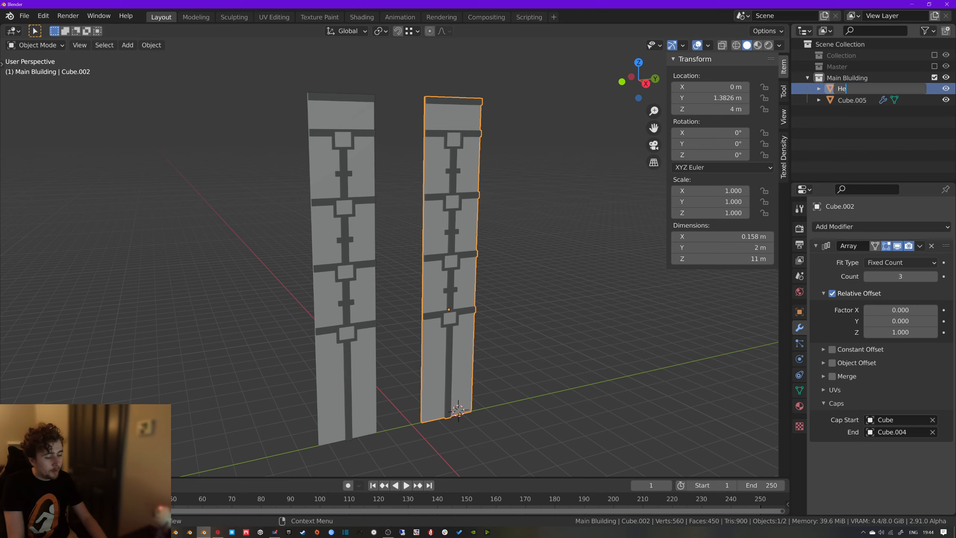
type("HeightMa")
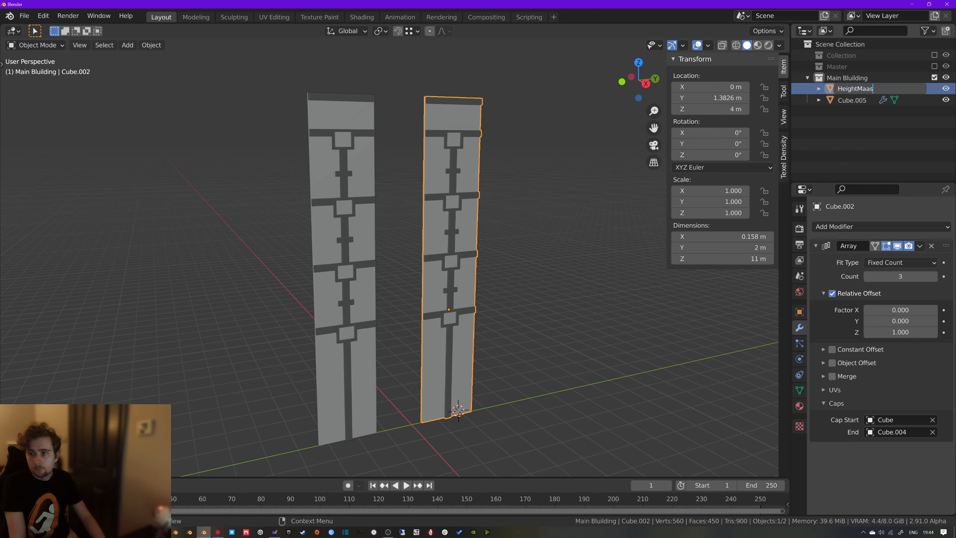
type("ster")
key("Return")
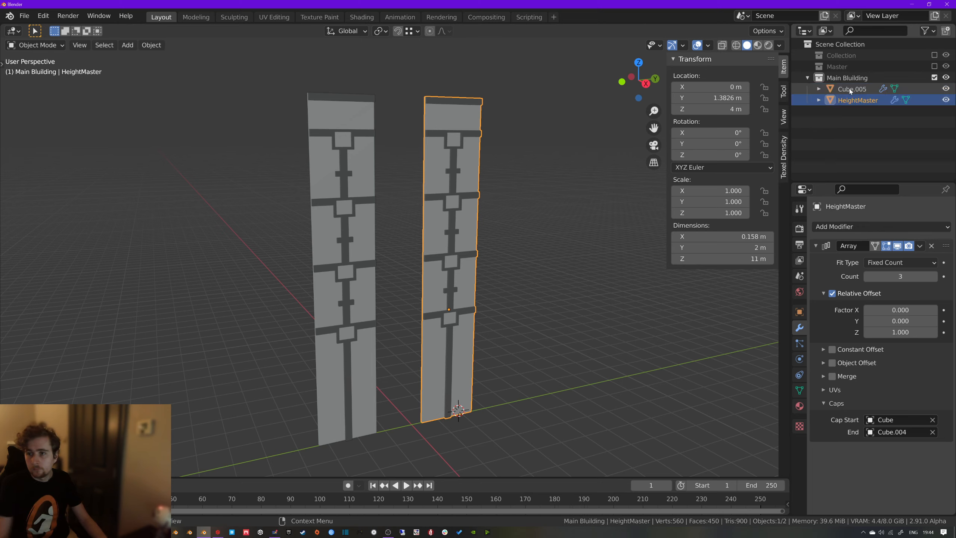
Create a new collection inside Main Bluilding and move the HeightMaster panel into it
right_click(850, 77)
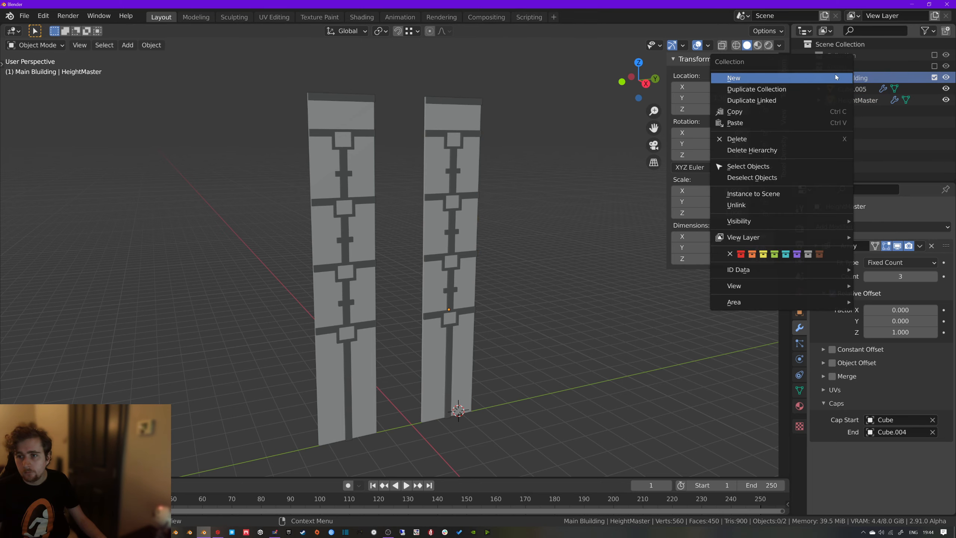
left_click(835, 75)
left_click_drag(858, 111, 861, 89)
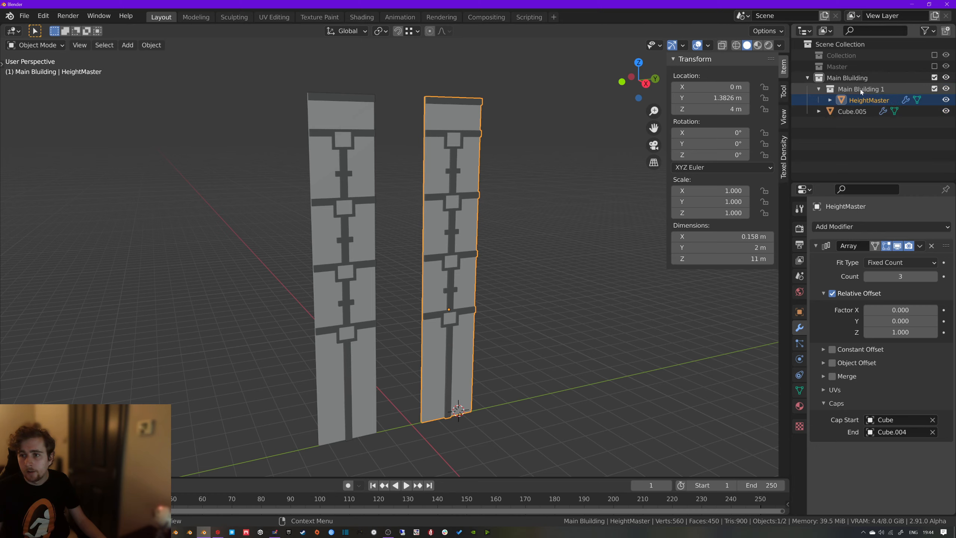
Rename the nested collection that holds HeightMaster as MainMaster
double_click(860, 89)
type("aster")
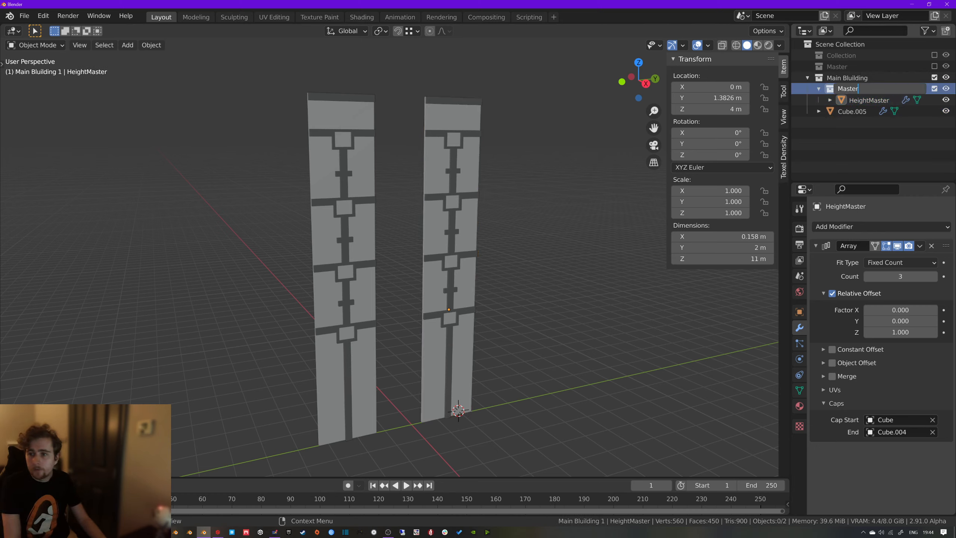
key("Return")
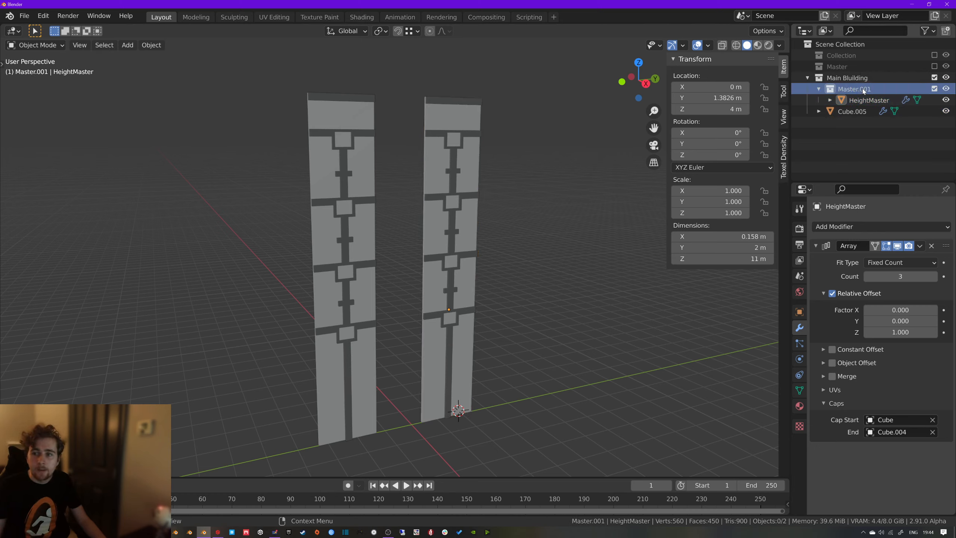
double_click(849, 91)
left_click(843, 89)
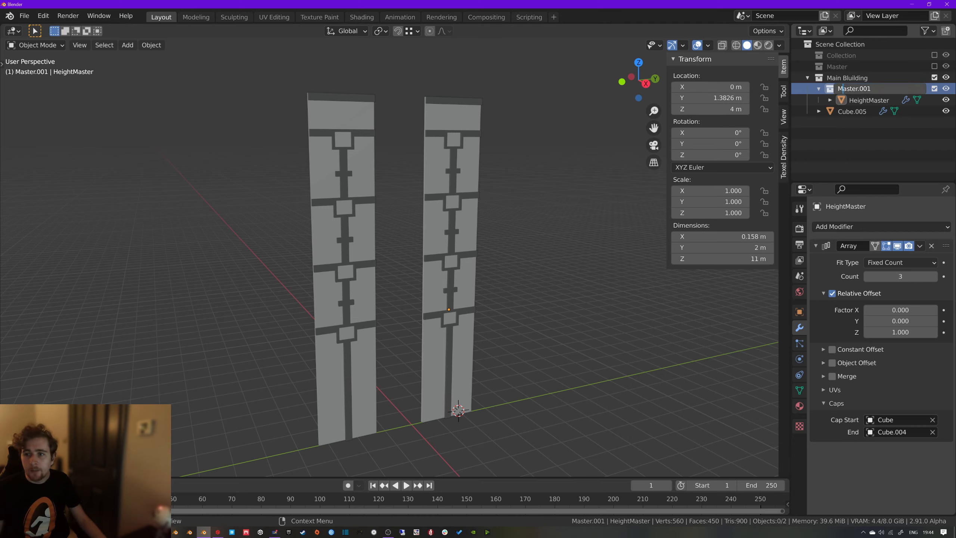
key("End")
key("shift+Left")
key("shift+Left")
key("shift+Left")
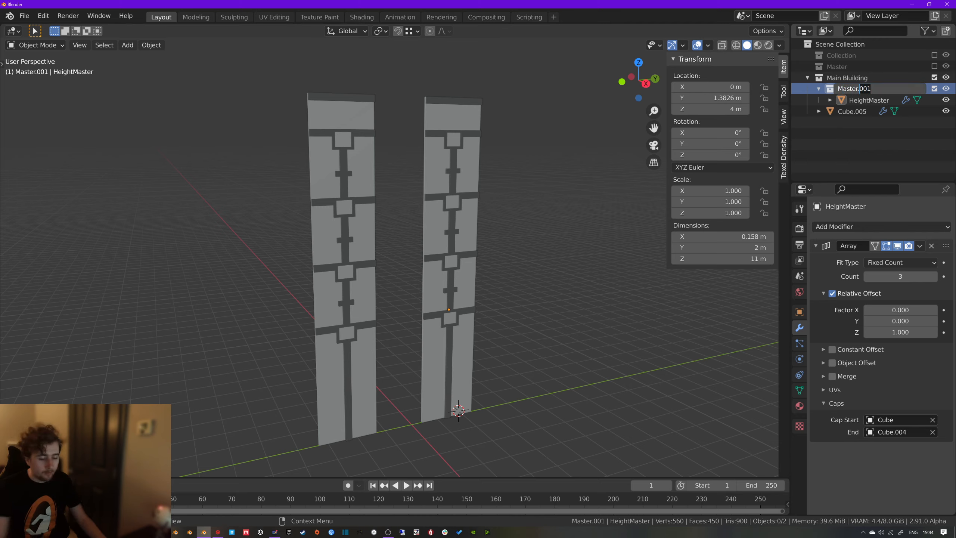
key("BackSpace")
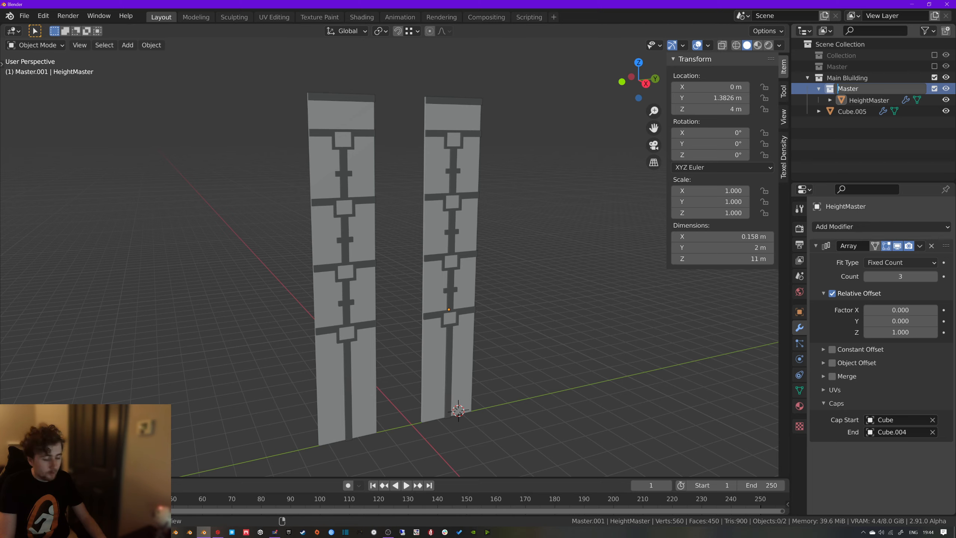
type("Main")
key("Return")
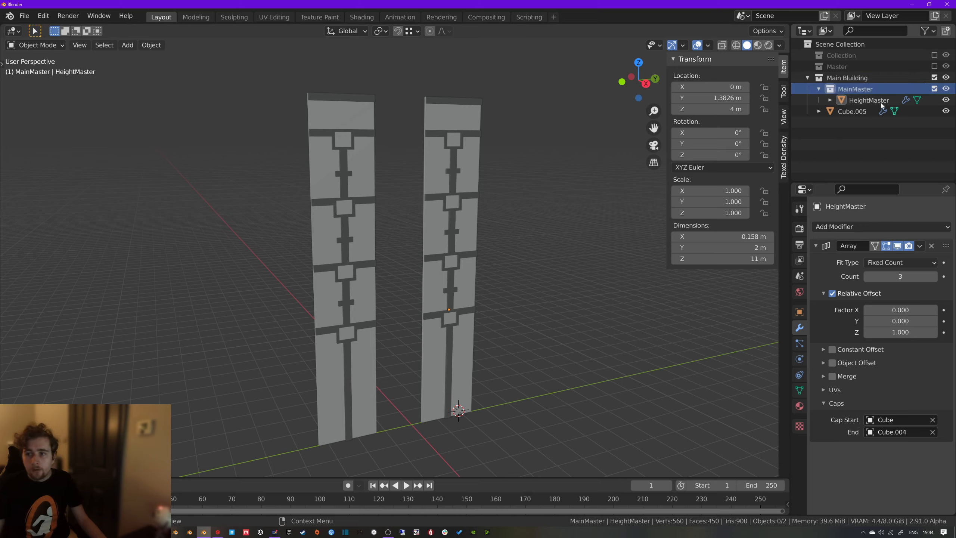
Rename the second tall panel, Cube.005, as TallWall
double_click(852, 111)
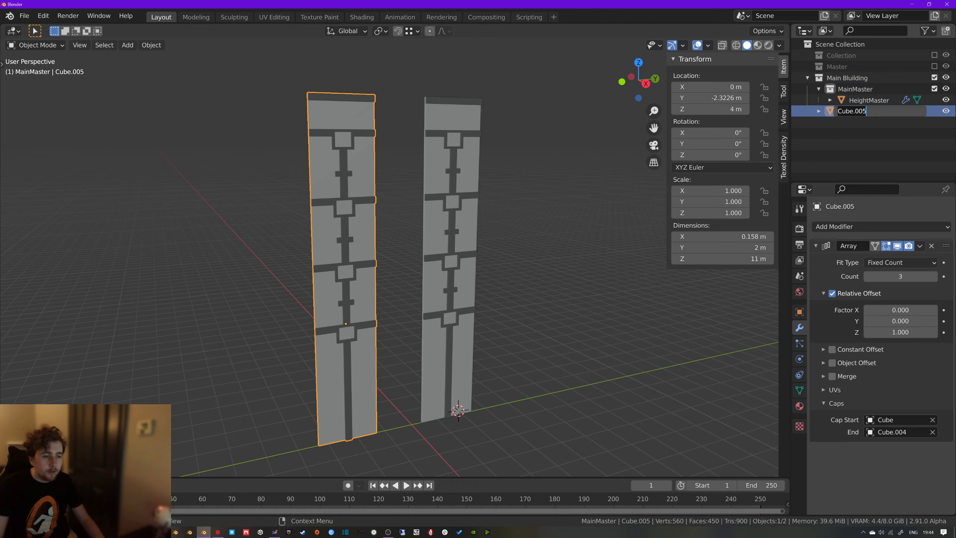
type("Ta")
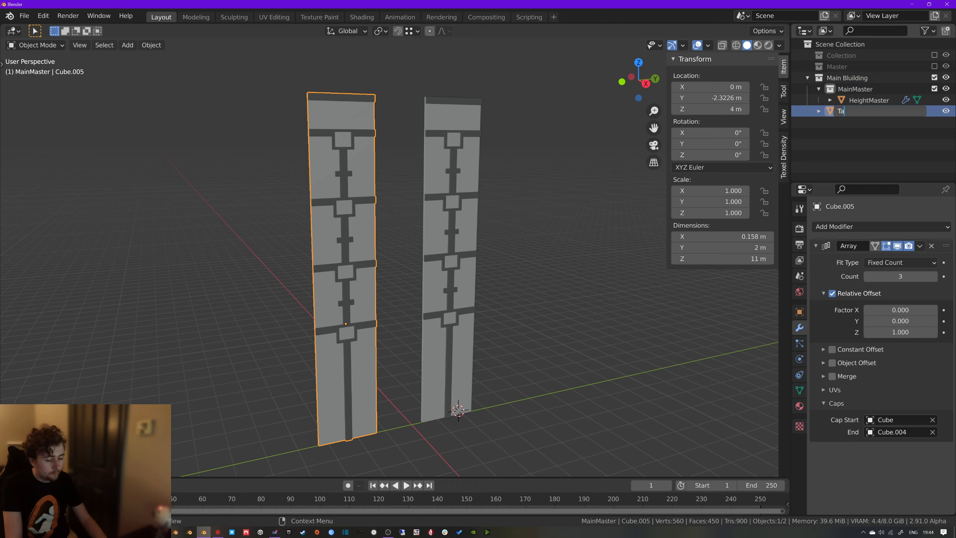
type("llWall")
key("Return")
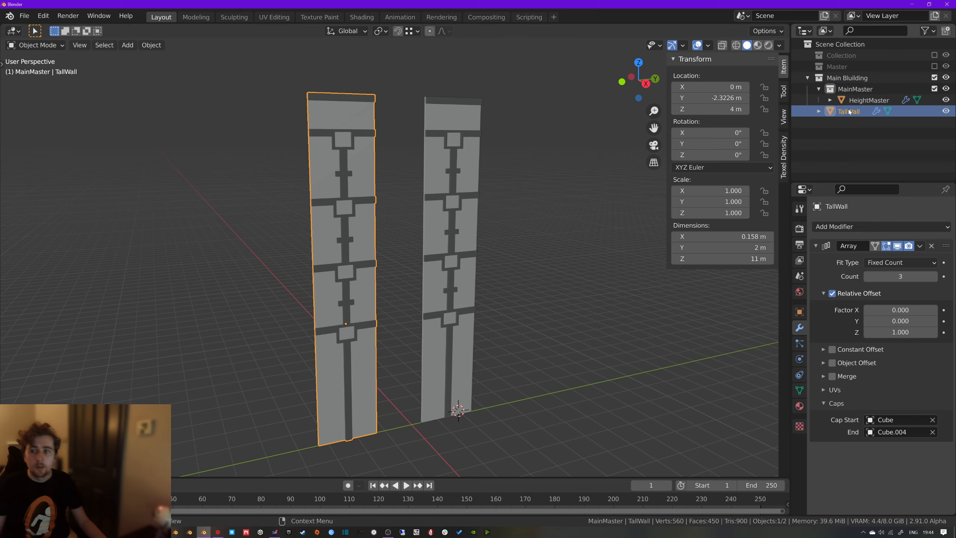
Duplicate the TallWall panel along the Y axis, placing the copy at about Y -6.19 m
left_click(450, 183)
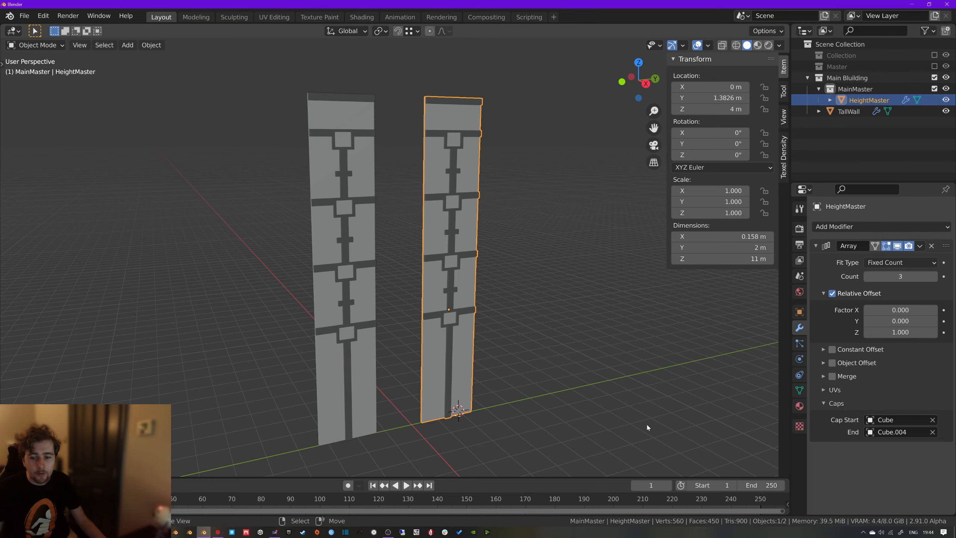
left_click(354, 202)
key("shift+d")
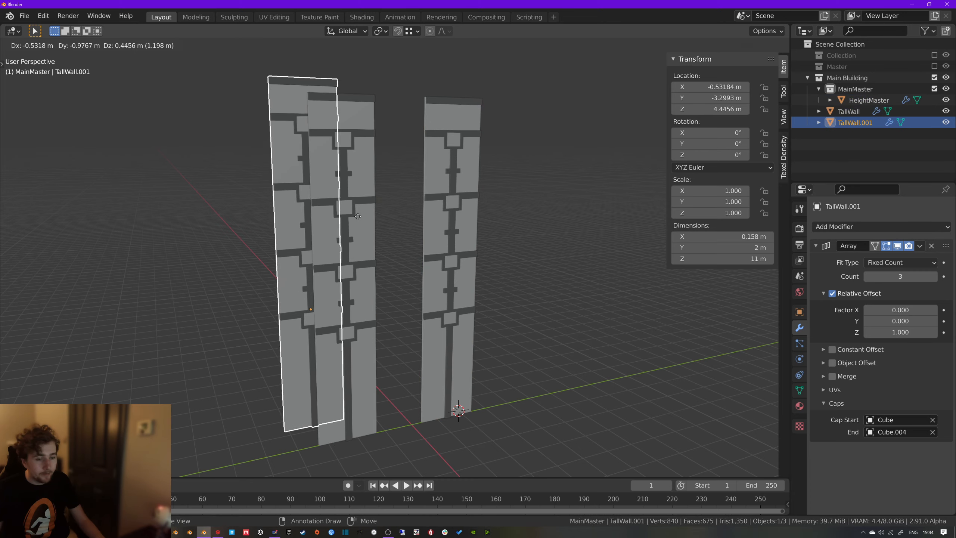
key("y")
left_click(266, 241)
key("a")
key("a")
middle_click_drag(337, 212, 379, 259)
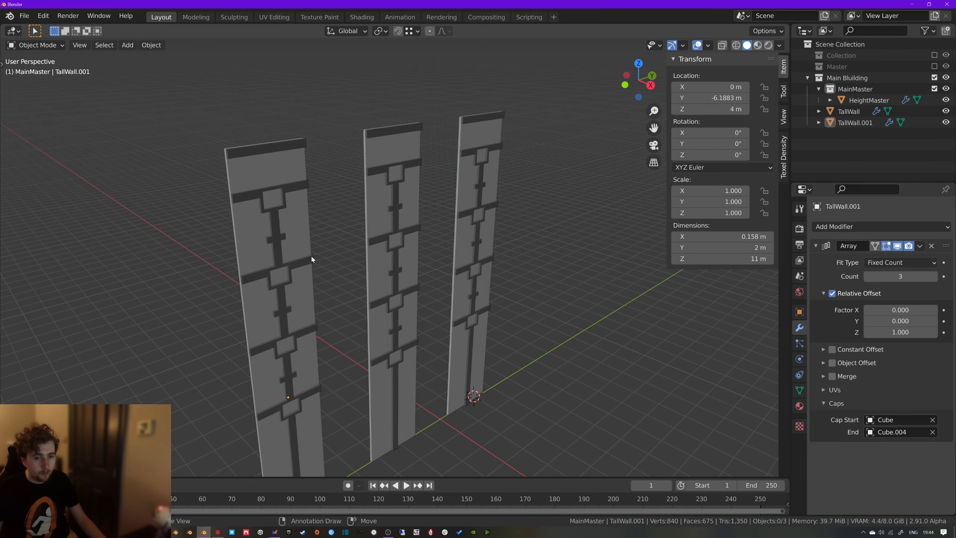
Rotate the duplicated wall panel -90° around the Z axis
left_click(287, 251)
type("rz")
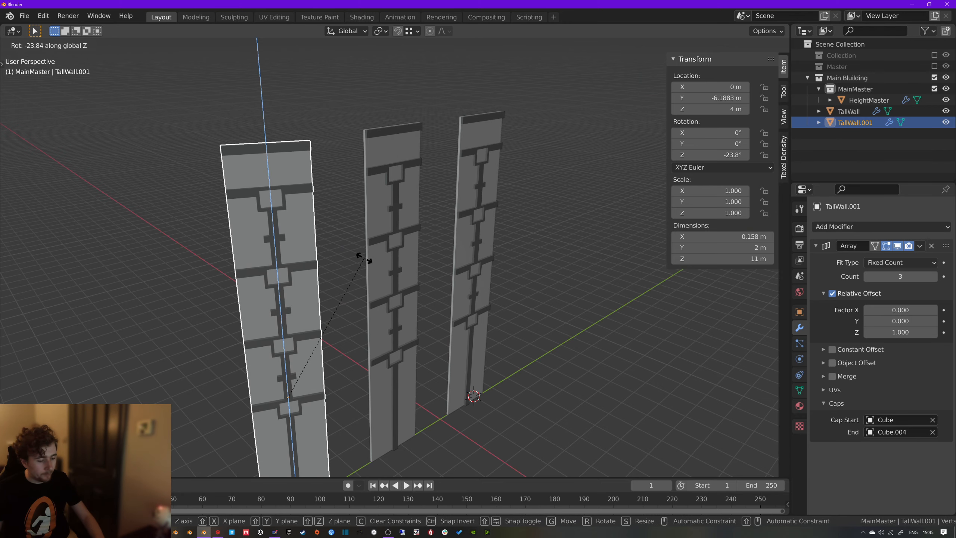
type("90")
key("minus")
key("Return")
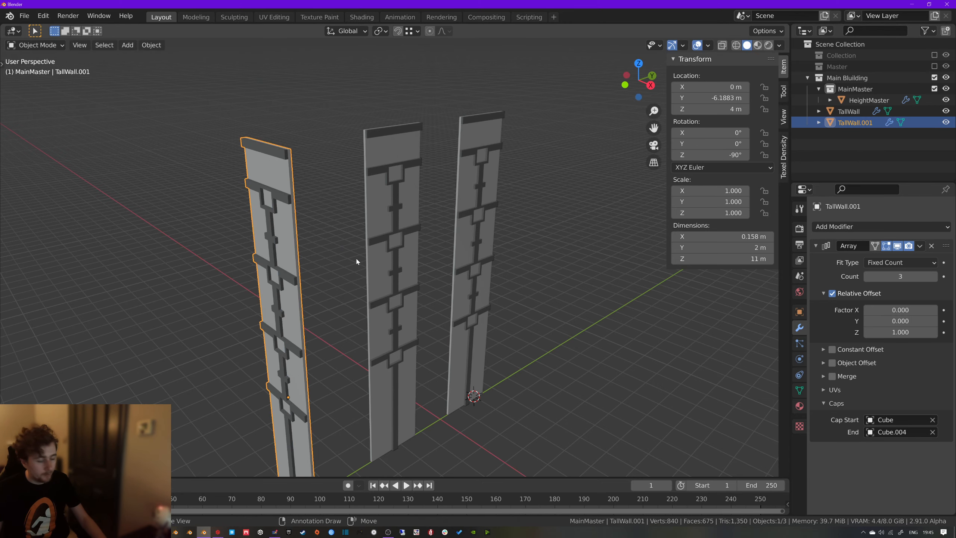
Move the rotated wall in top view to form a corner with TallWall, at about X -1.13 m, Y -3.42 m
middle_click_drag(369, 259, 401, 268)
key("KP_7")
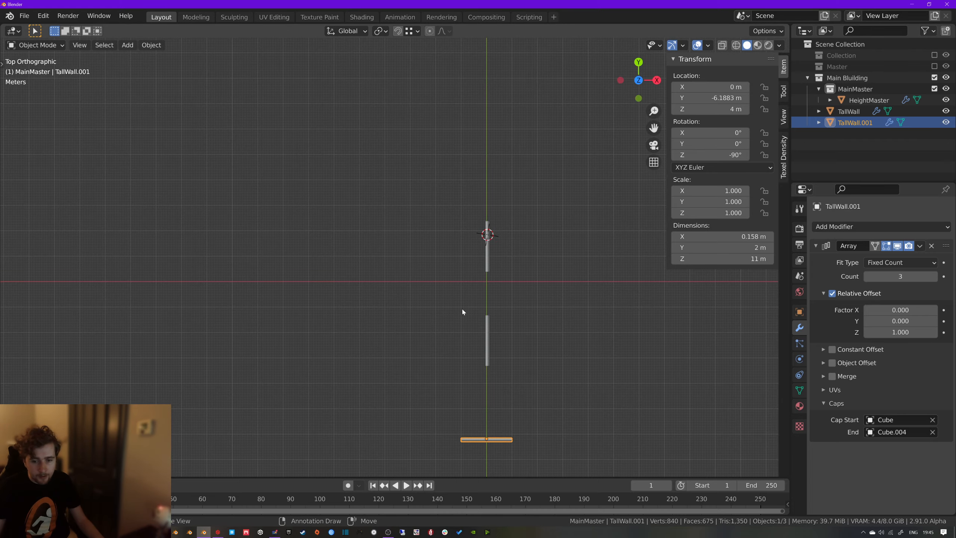
key("g")
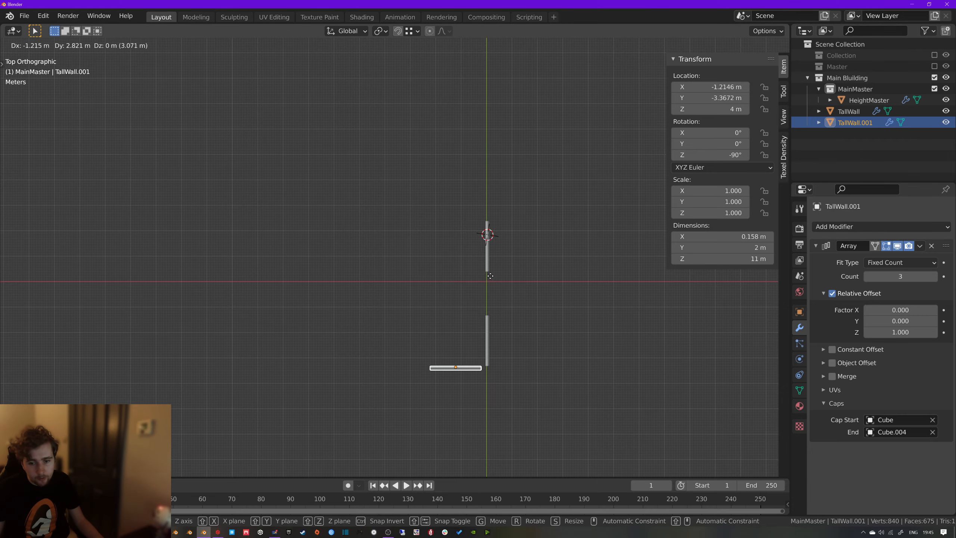
left_click(495, 278)
Try adding a cube at the corner between the two walls, and delete it
middle_click_drag(529, 331, 450, 295)
key("KP_7")
scroll(450, 350, "up", 4)
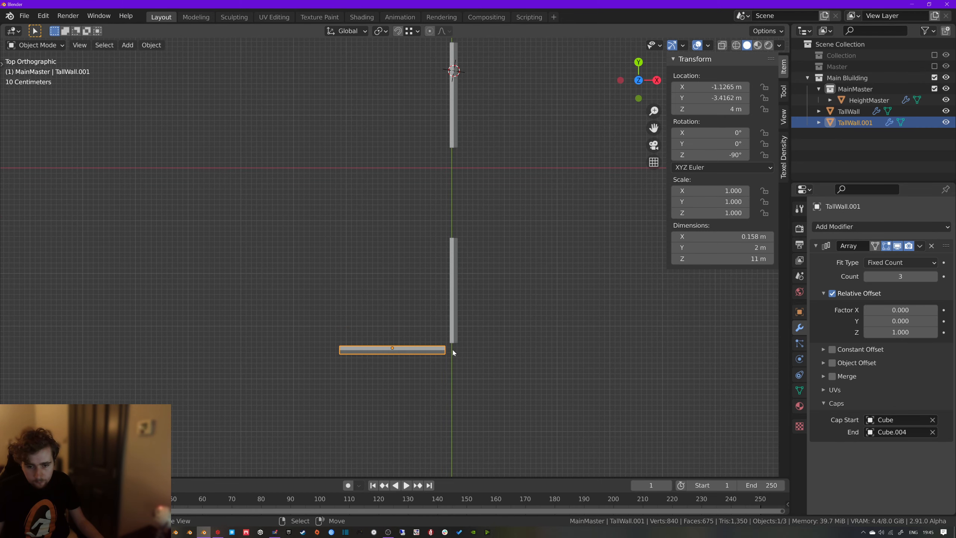
key("shift+a")
mouse_move(432, 301)
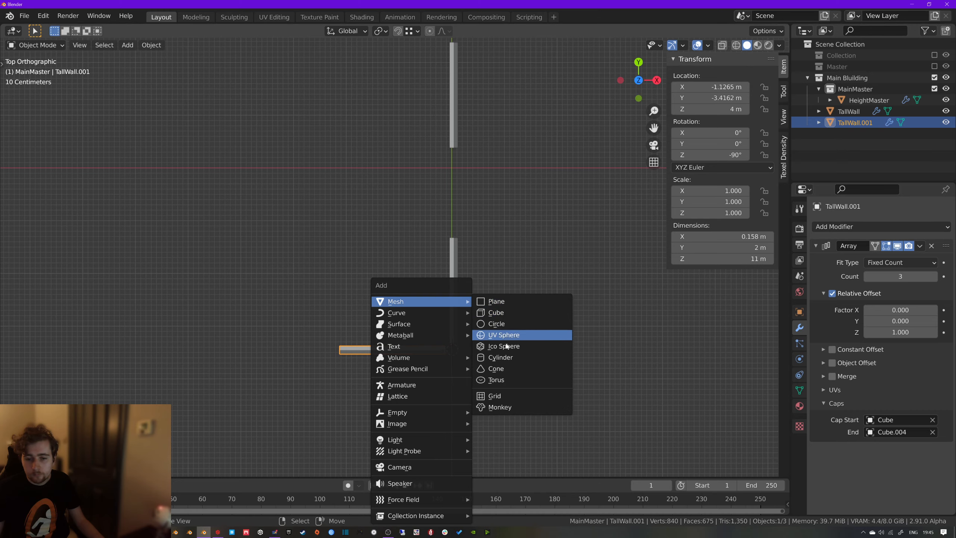
left_click(514, 314)
middle_click_drag(527, 366, 431, 280)
key("KP_3")
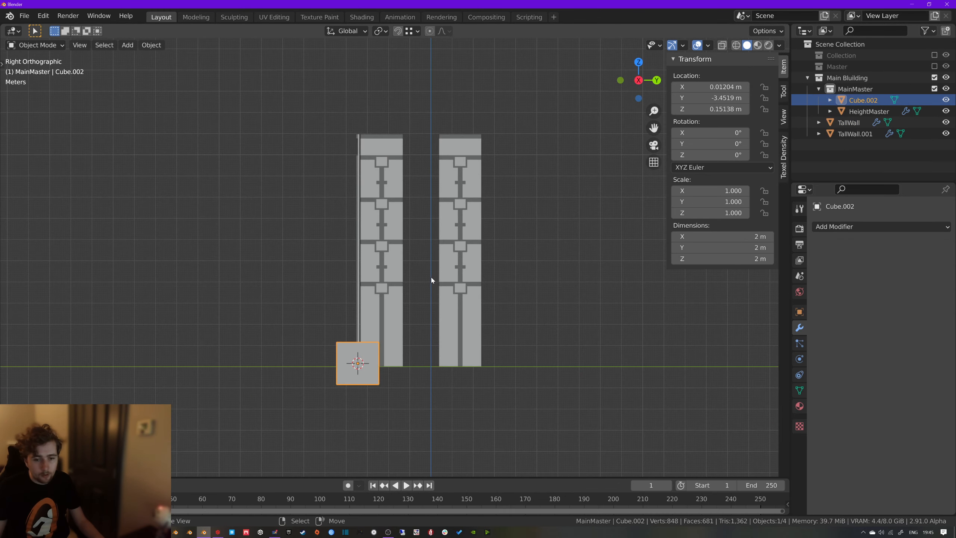
key("x")
left_click(357, 327)
Copy the data path of the Array modifier's Count value on the HeightMaster panel
middle_click_drag(393, 322, 446, 331)
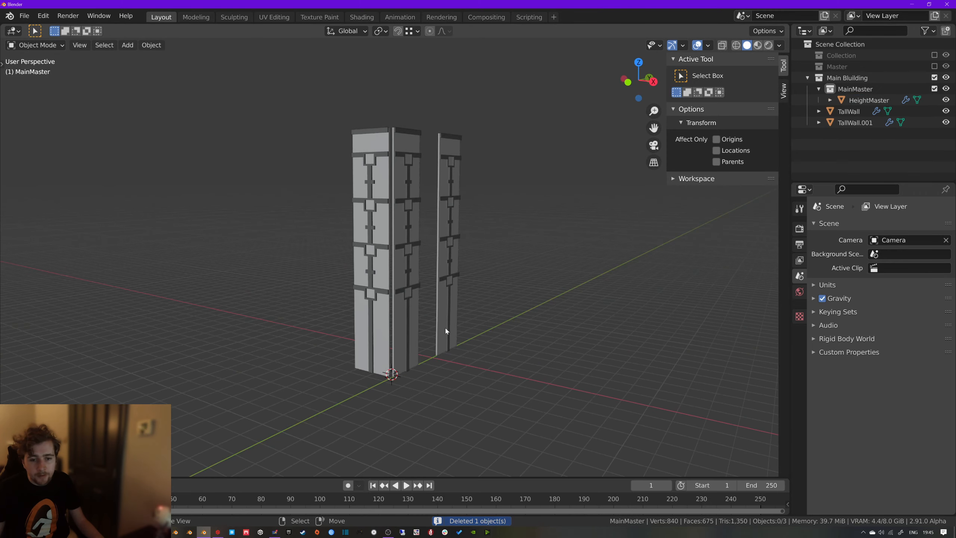
scroll(384, 320, "up", 4)
scroll(453, 323, "down", 6)
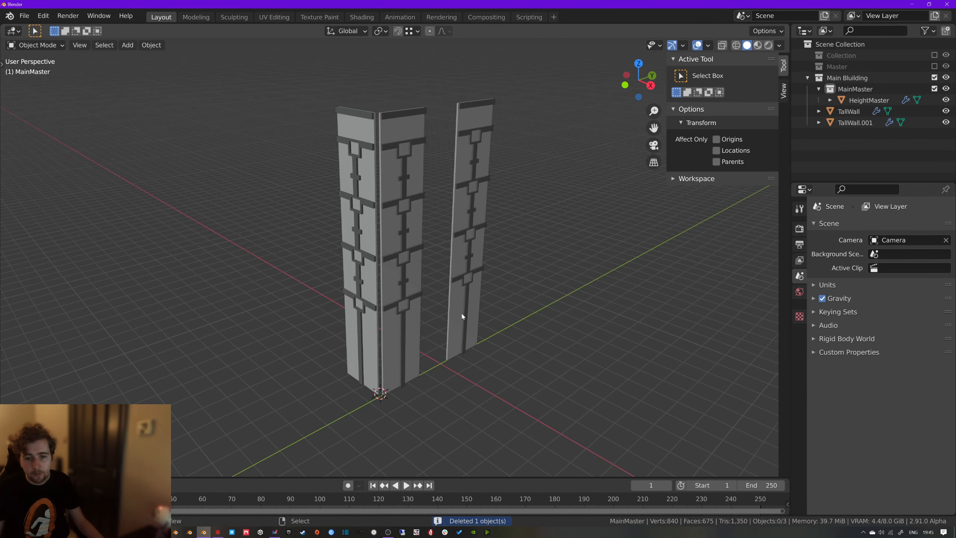
left_click(455, 241)
left_click(426, 241)
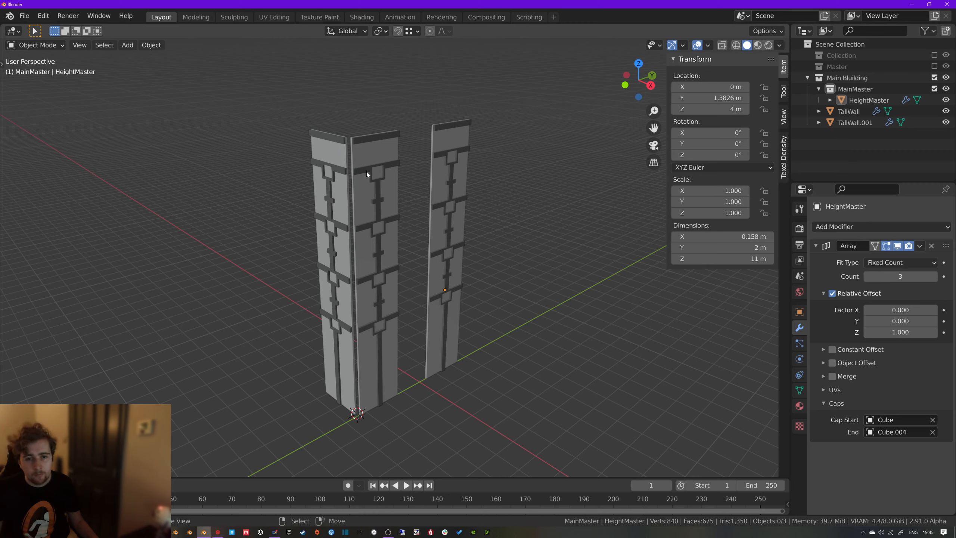
left_click(448, 188)
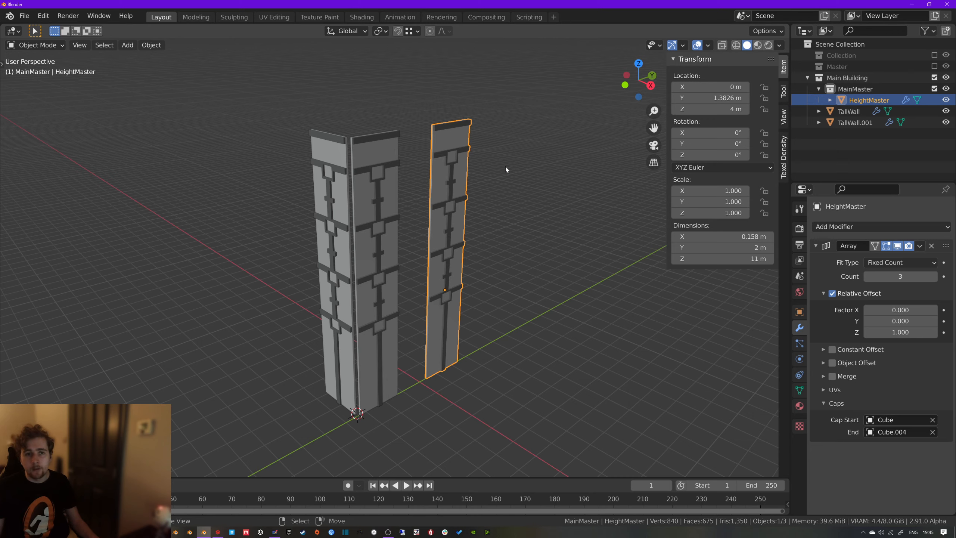
right_click(904, 278)
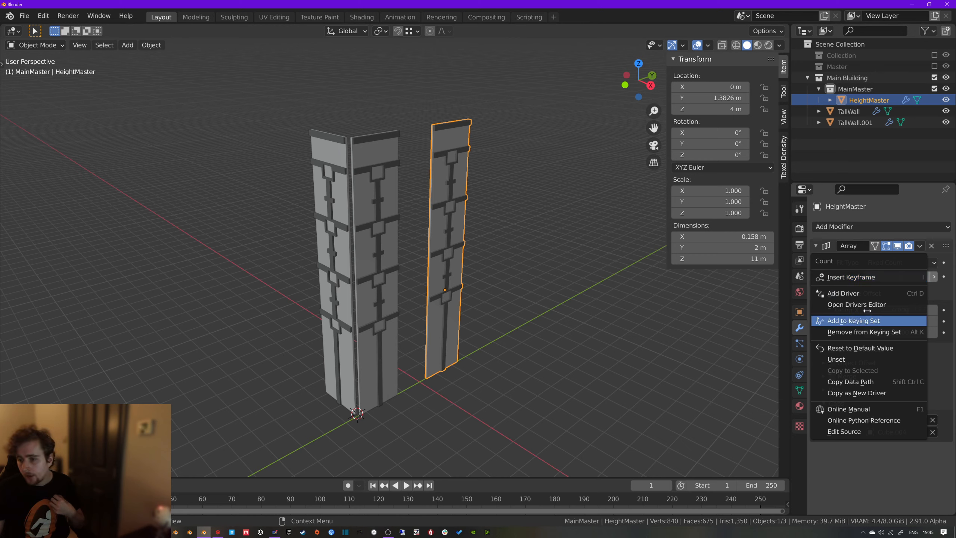
left_click(872, 382)
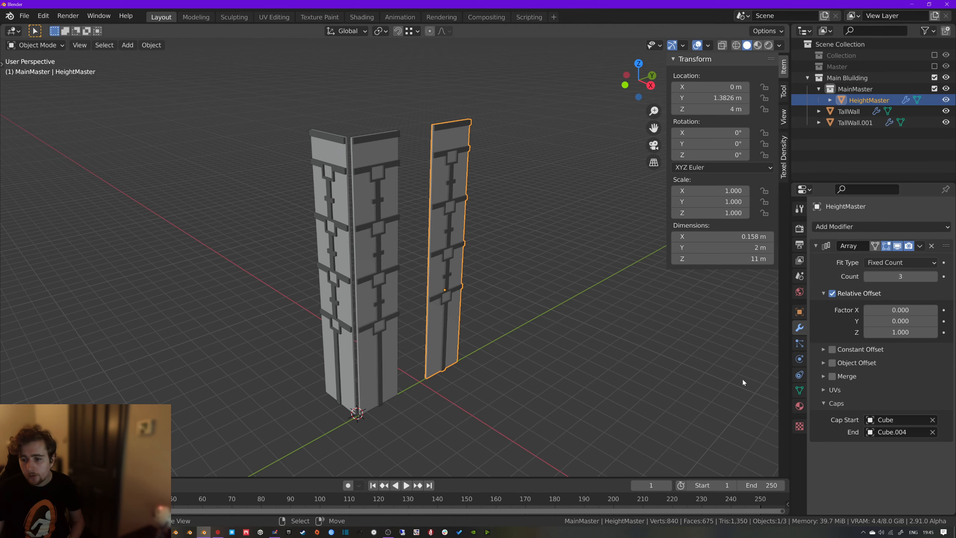
Add a driver to the Array Count of TallWall and open its Count (Array) channel in the Drivers Editor
left_click(382, 169)
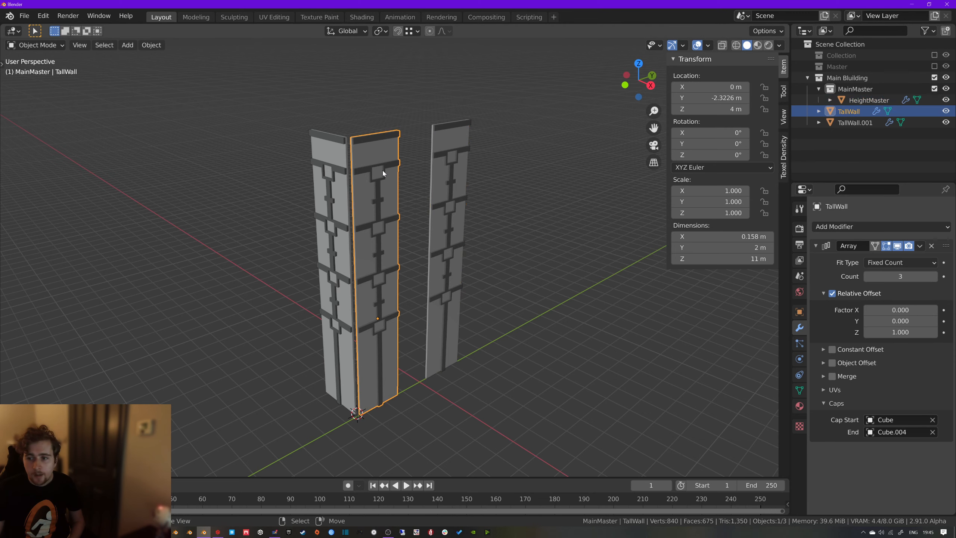
right_click(900, 276)
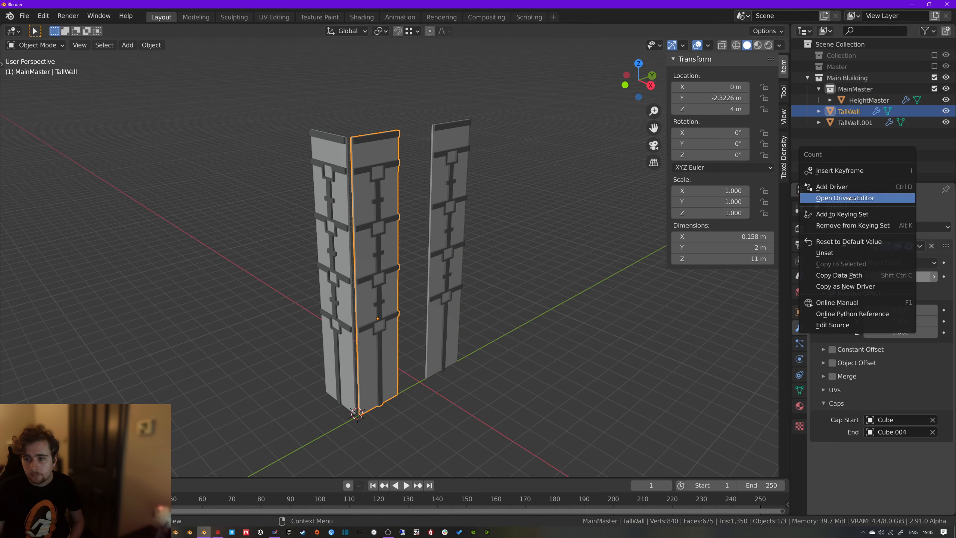
left_click(846, 187)
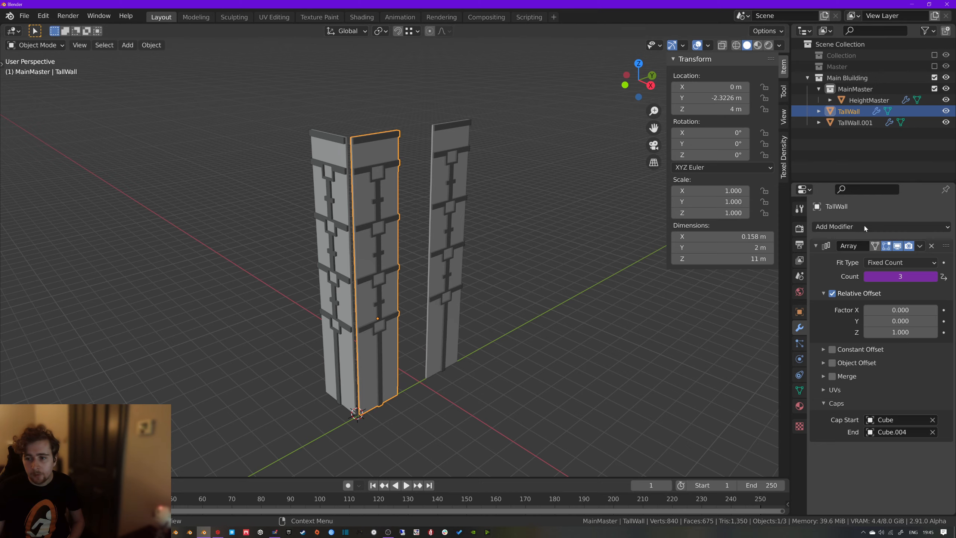
right_click(896, 275)
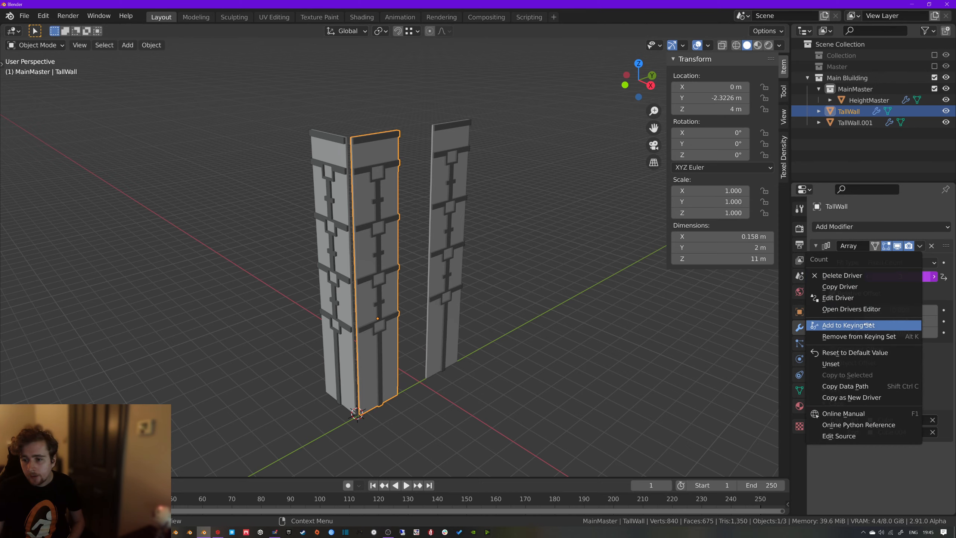
left_click(866, 310)
left_click_drag(644, 155, 397, 110)
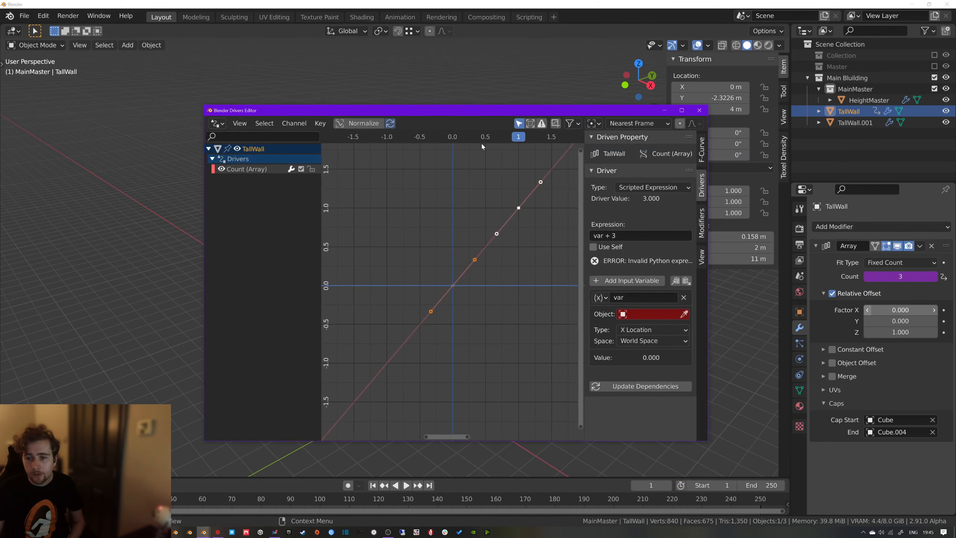
left_click(250, 172)
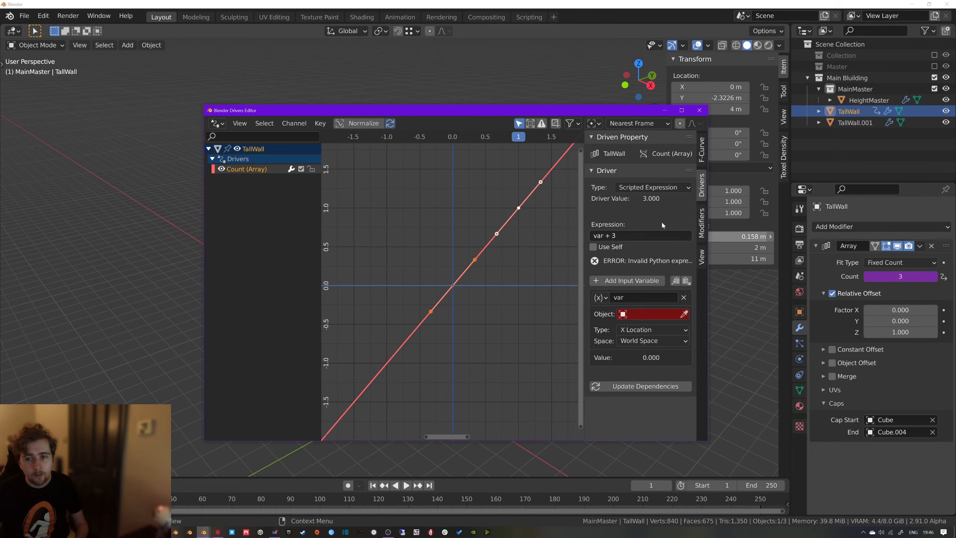
left_click_drag(575, 109, 454, 117)
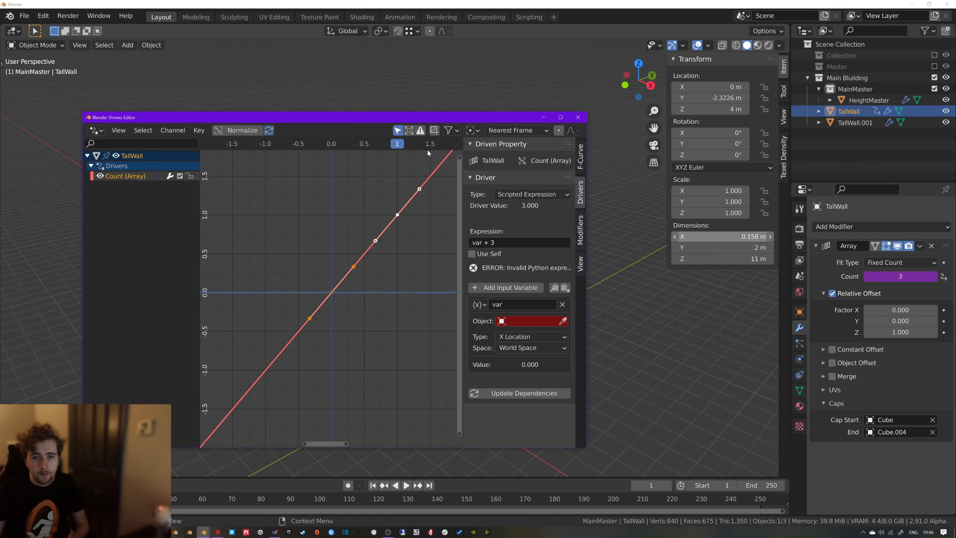
mouse_move(410, 120)
left_mouse_down()
mouse_move(872, 199)
mouse_move(876, 220)
mouse_move(891, 226)
mouse_move(498, 122)
mouse_move(424, 119)
left_mouse_up()
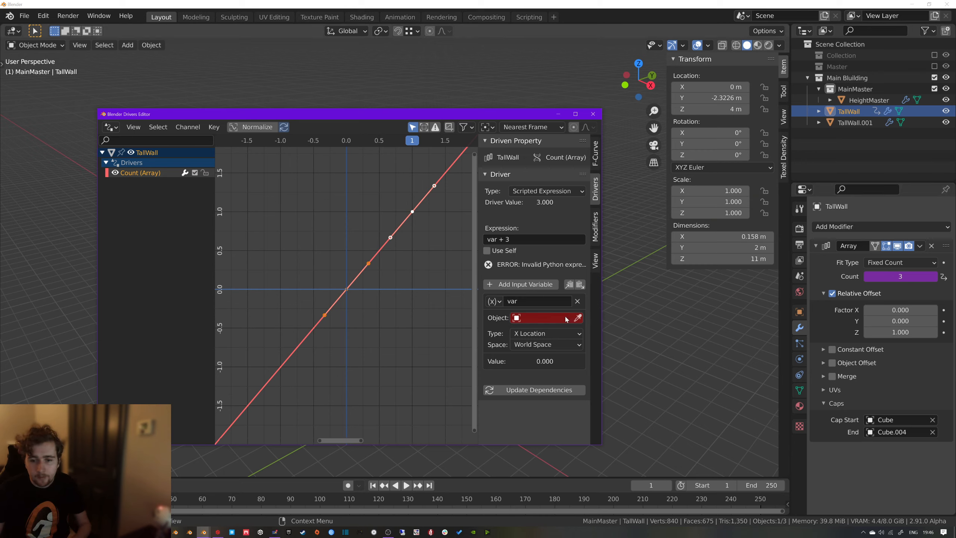
left_click_drag(422, 118, 589, 160)
Change the driver's input variable to Single Property and choose HeightMaster as its source object
left_click(660, 343)
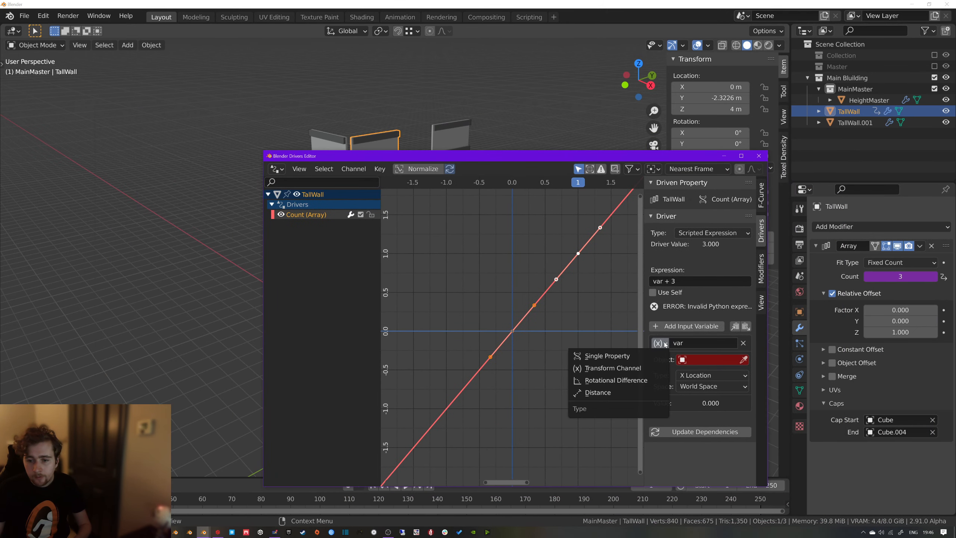
left_click(636, 356)
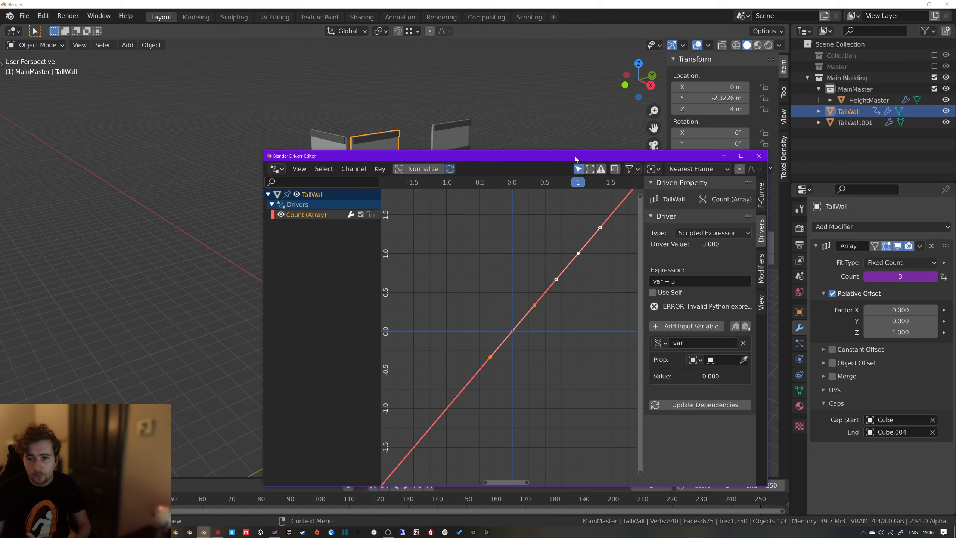
left_click_drag(574, 157, 239, 132)
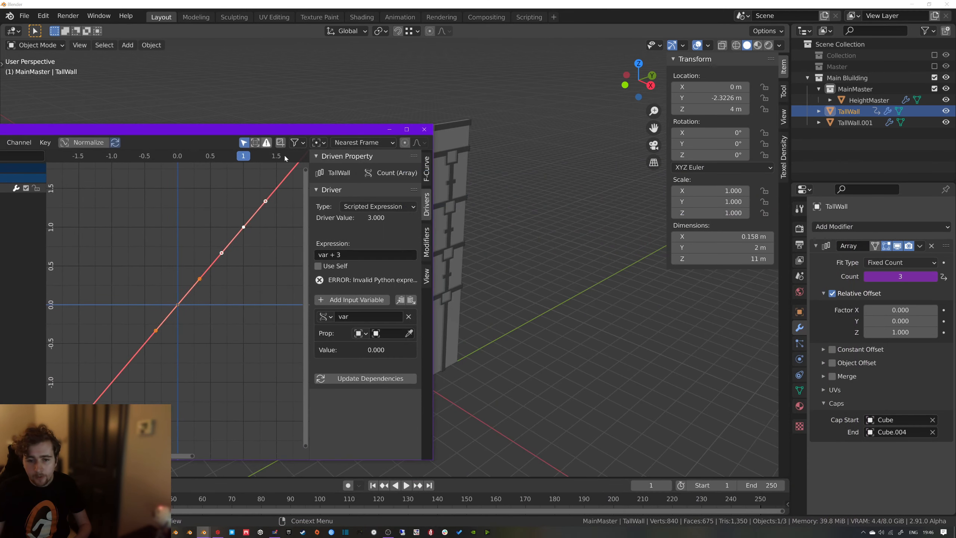
left_click(409, 332)
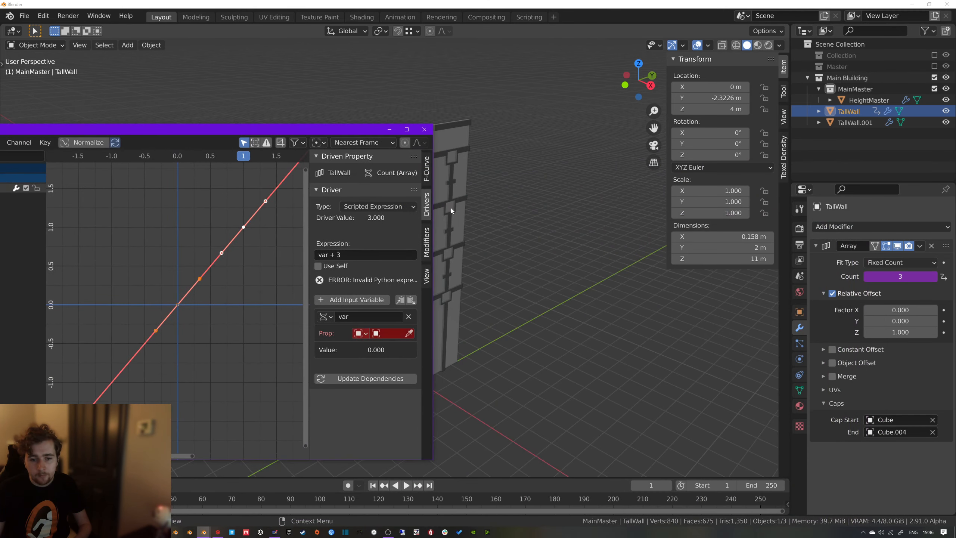
left_click(393, 333)
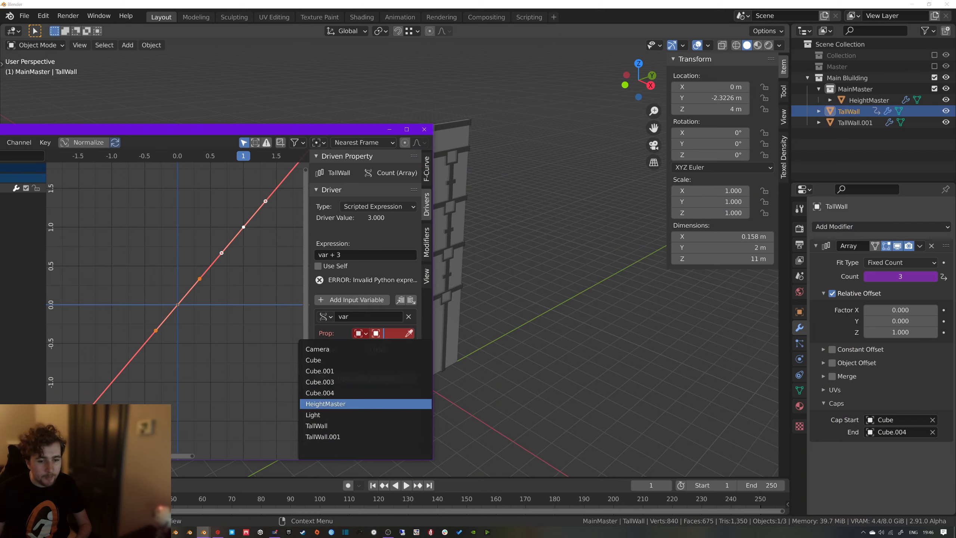
left_click(381, 404)
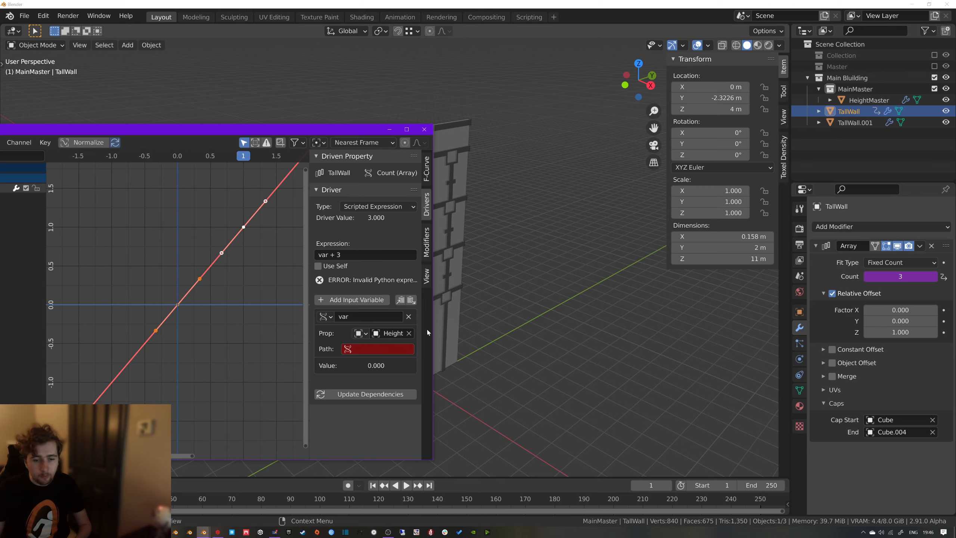
Set the variable's path to modifiers["Array"].count
left_click(369, 349)
type("modifiers[\"Array\"].count")
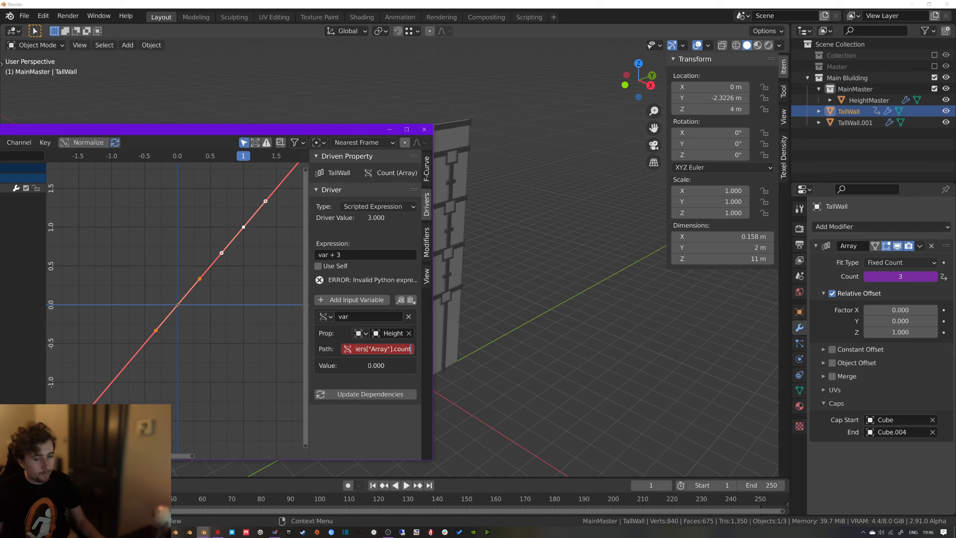
key("Return")
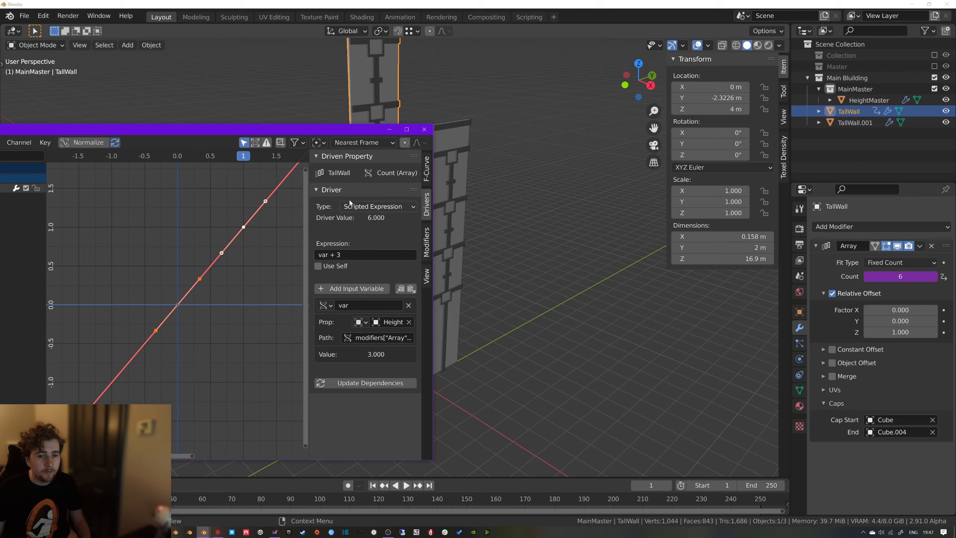
Reduce the driver expression to var and close the Drivers Editor
left_click(335, 258)
left_click_drag(343, 256, 330, 256)
key("BackSpace")
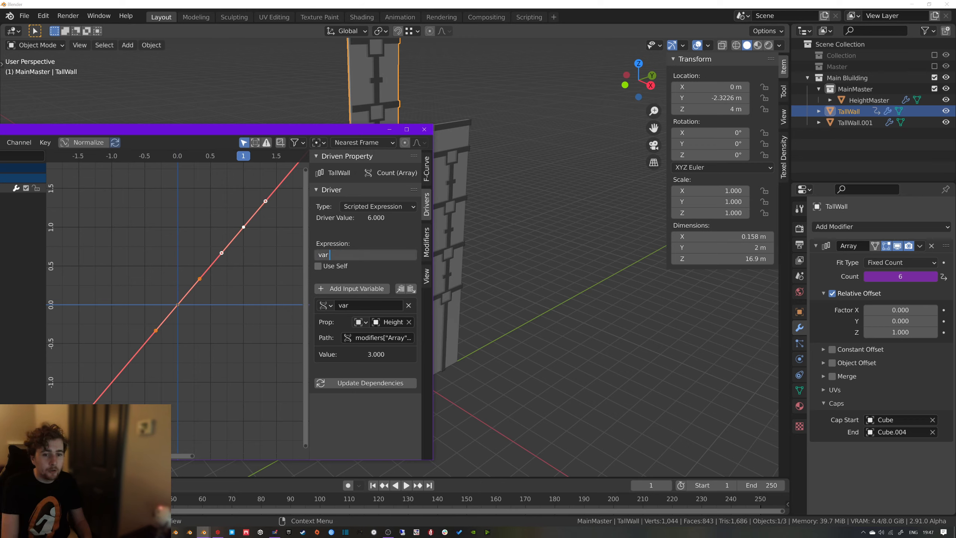
key("BackSpace")
key("Return")
left_click_drag(310, 128, 511, 271)
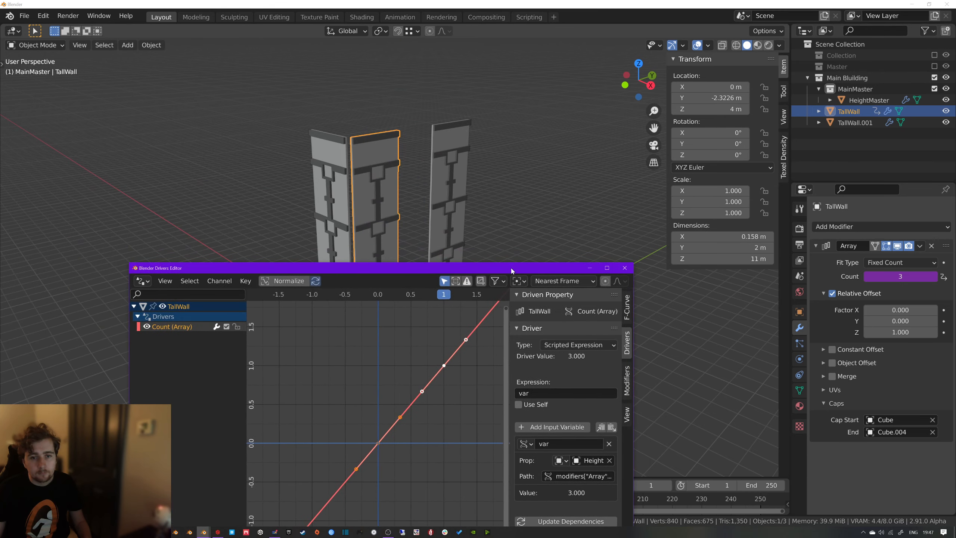
left_click(625, 267)
Copy the driver from TallWall's Array Count and paste it onto the Array Count of TallWall.001
right_click(343, 209, "shift")
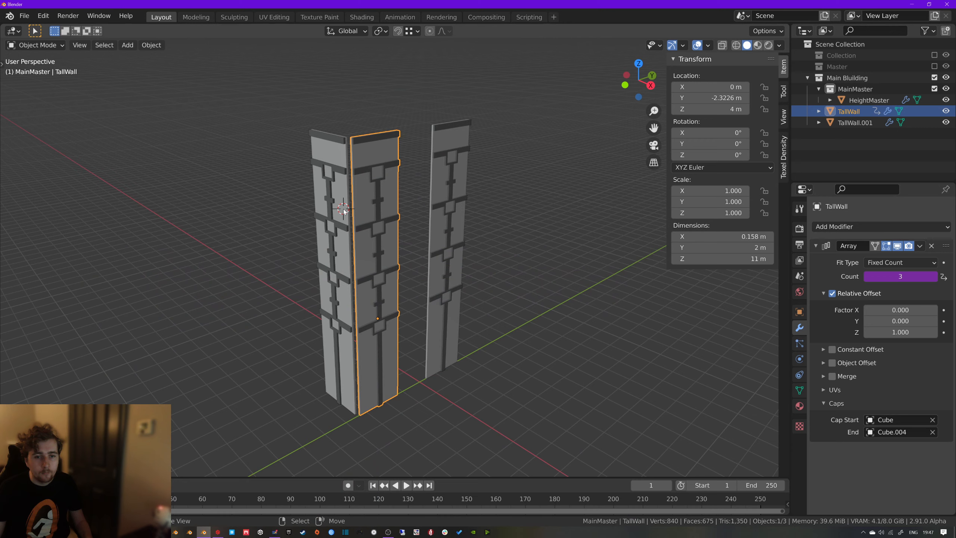
left_click(344, 211)
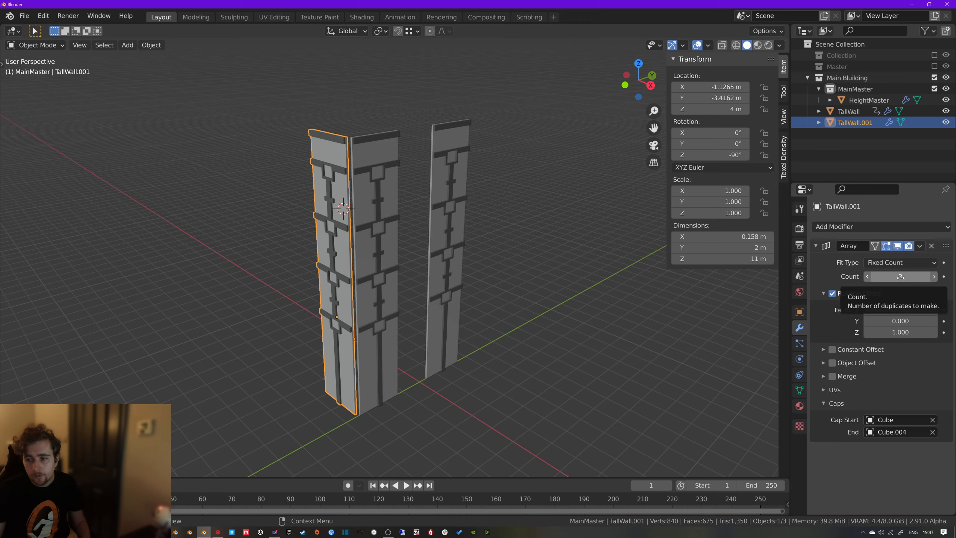
left_click(390, 191)
right_click(886, 276)
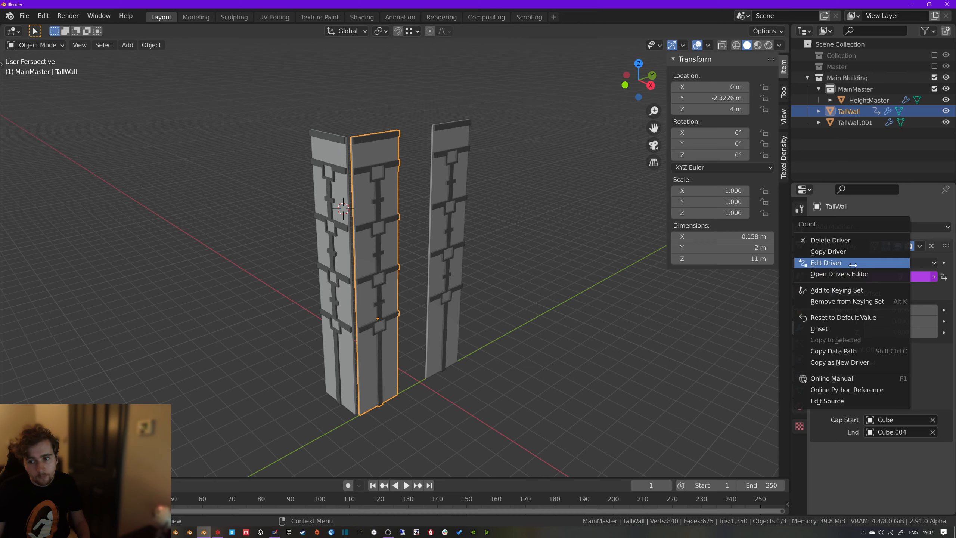
left_click(838, 252)
left_click(332, 245)
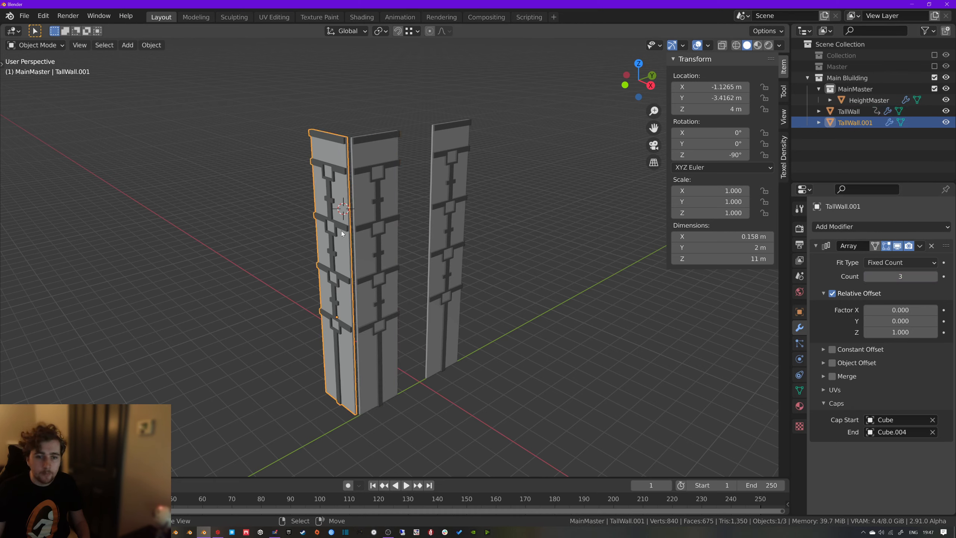
right_click(908, 277)
left_click(904, 307)
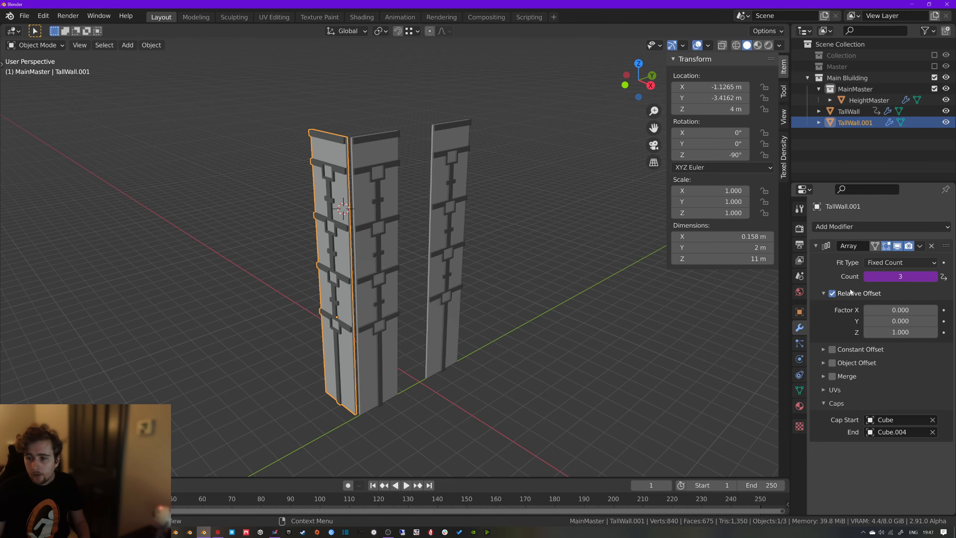
Inspect the pasted Count driver of TallWall.001 in the Drivers Editor, and close the editor
right_click(866, 278)
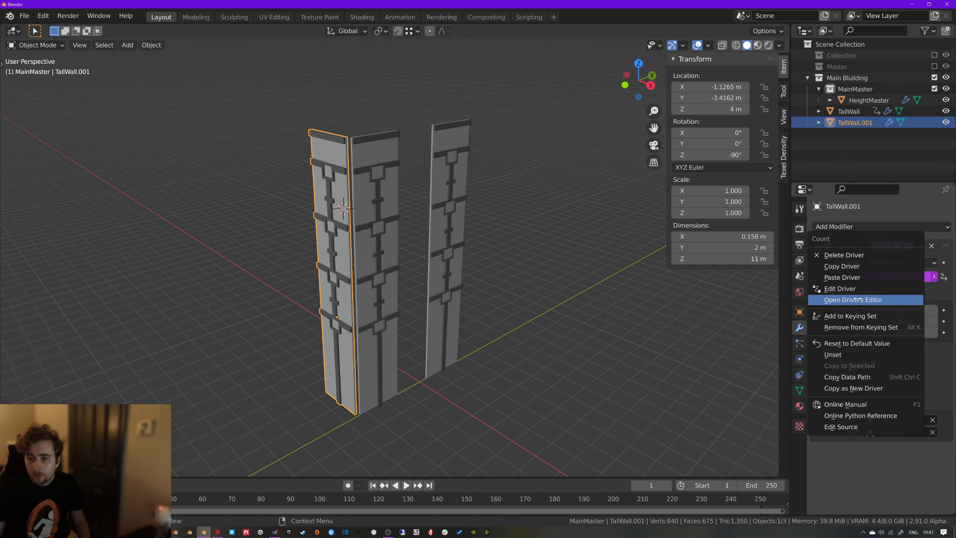
left_click(841, 289)
left_click_drag(610, 146, 324, 91)
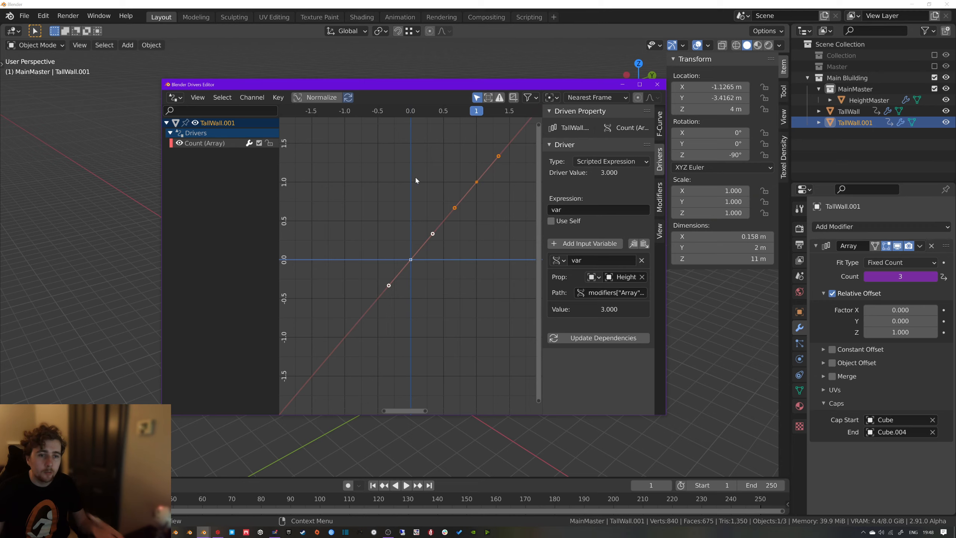
left_click(657, 85)
Test the driven walls by lowering HeightMaster's Array Count to 1, raising it to 4, and leaving it at 2
left_click(465, 225)
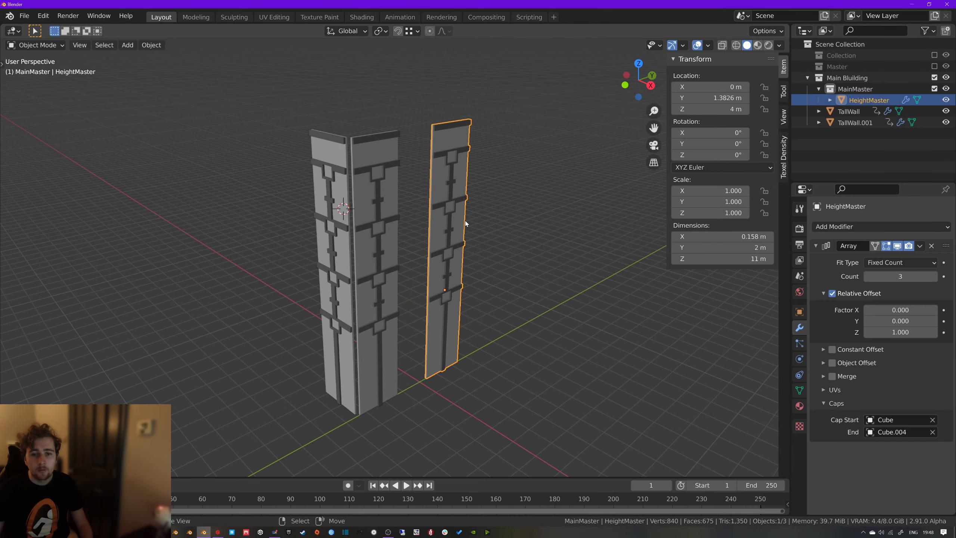
left_click(867, 277)
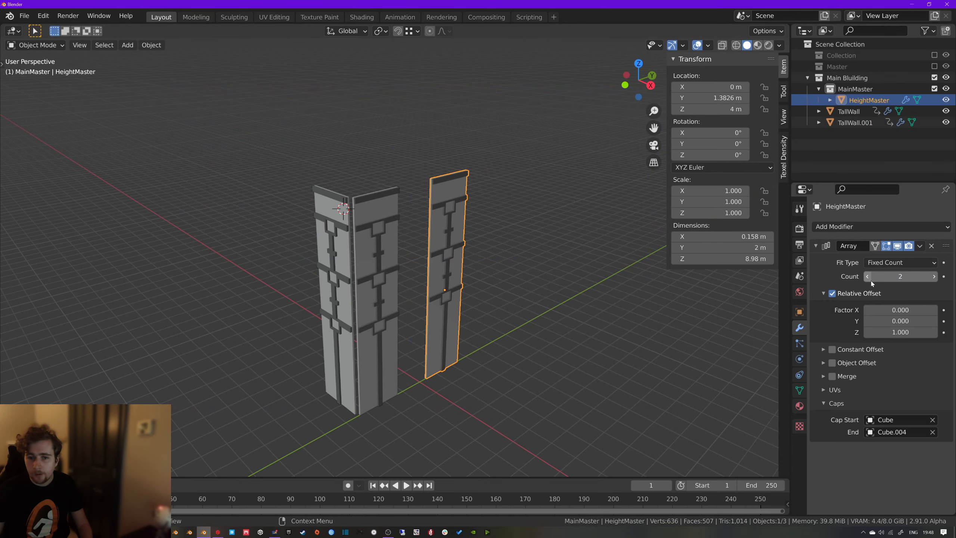
left_click(867, 280)
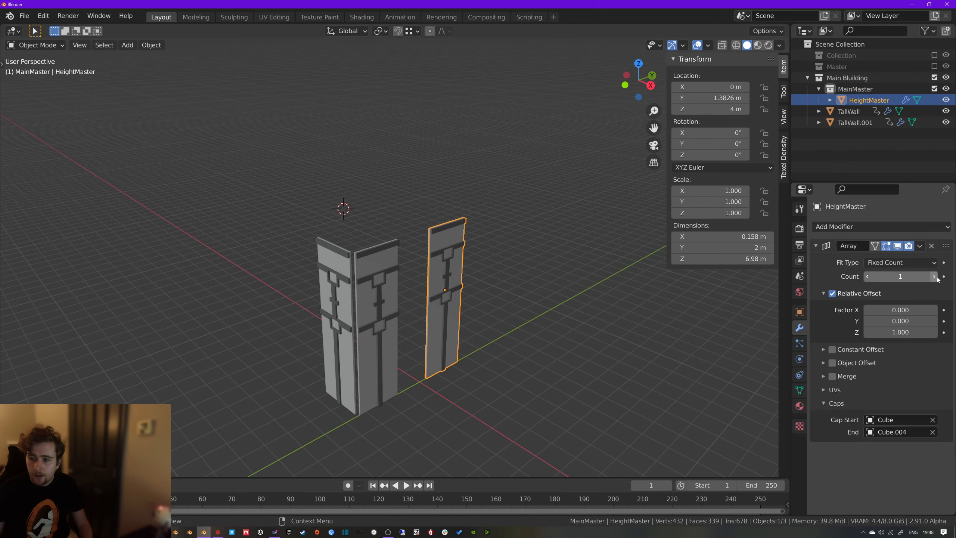
left_click(935, 276)
left_click(935, 276)
left_click(935, 277)
scroll(559, 241, "down", 5)
middle_click_drag(559, 242, 530, 222)
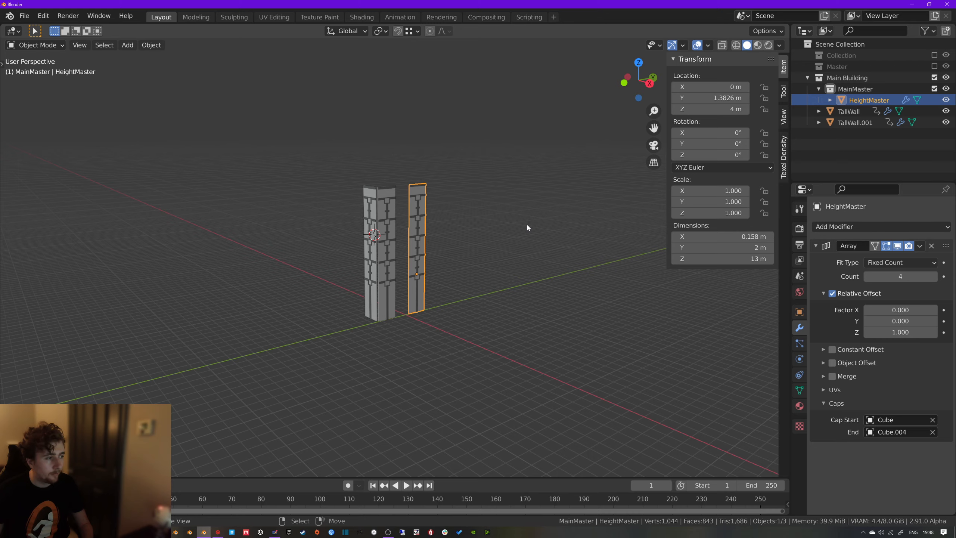
left_click(866, 276)
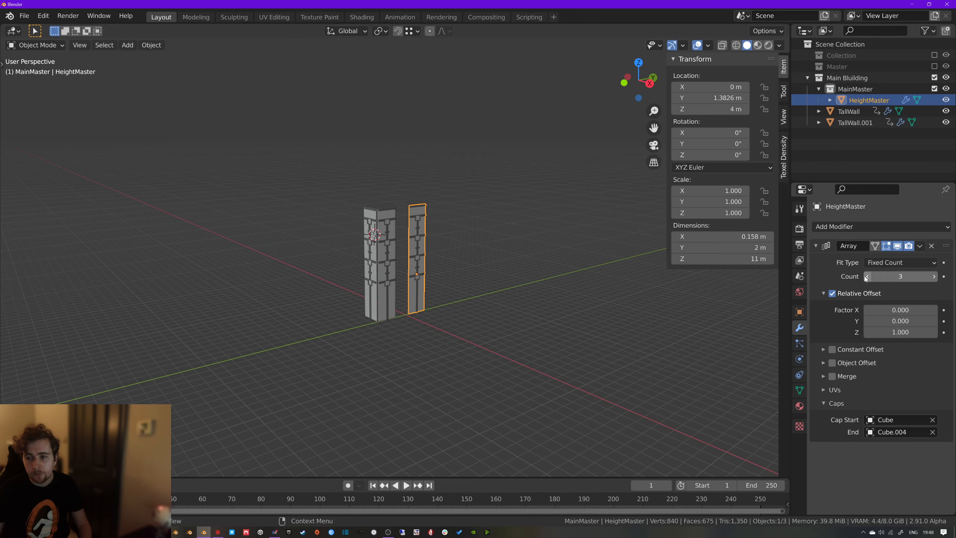
left_click(866, 277)
scroll(499, 243, "up", 3)
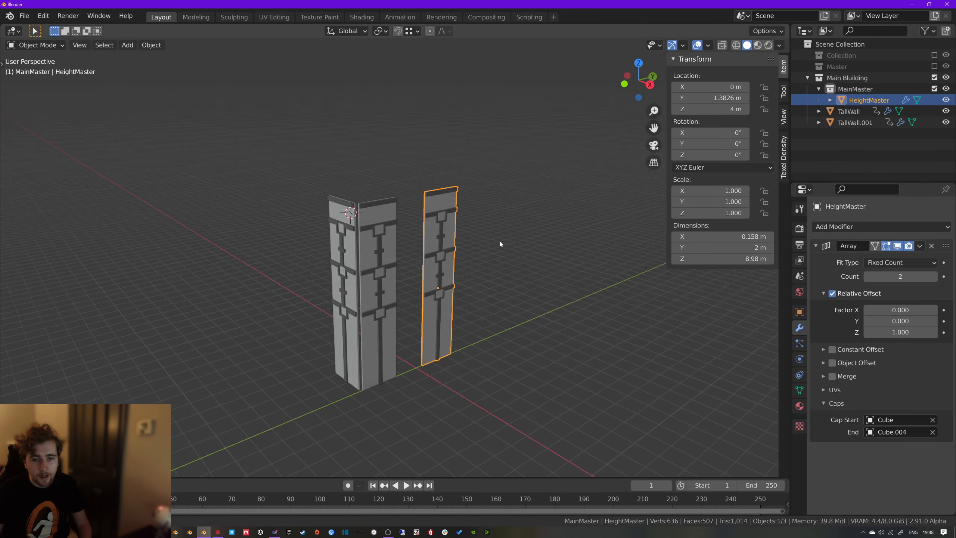
middle_click_drag(499, 243, 538, 228)
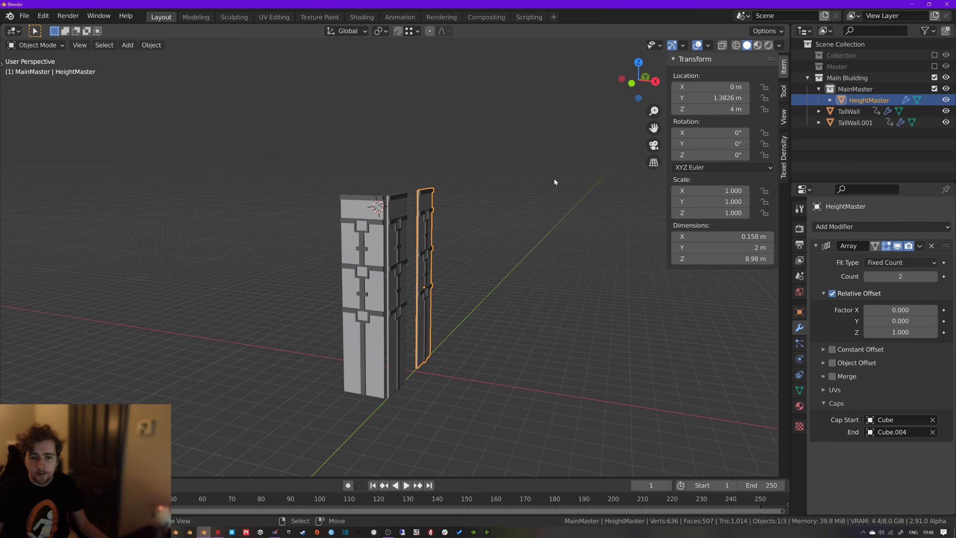
middle_click_drag(555, 182, 434, 260)
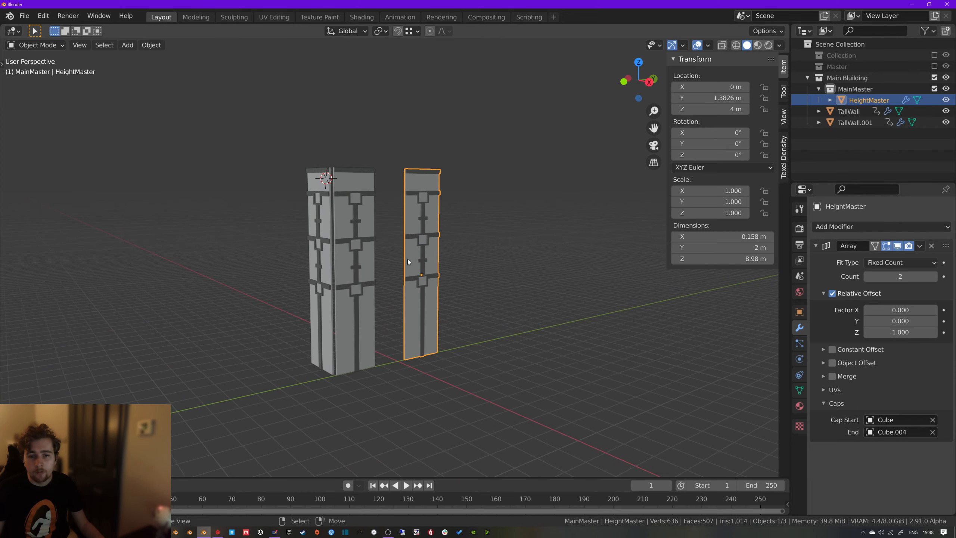
scroll(431, 214, "up", 3)
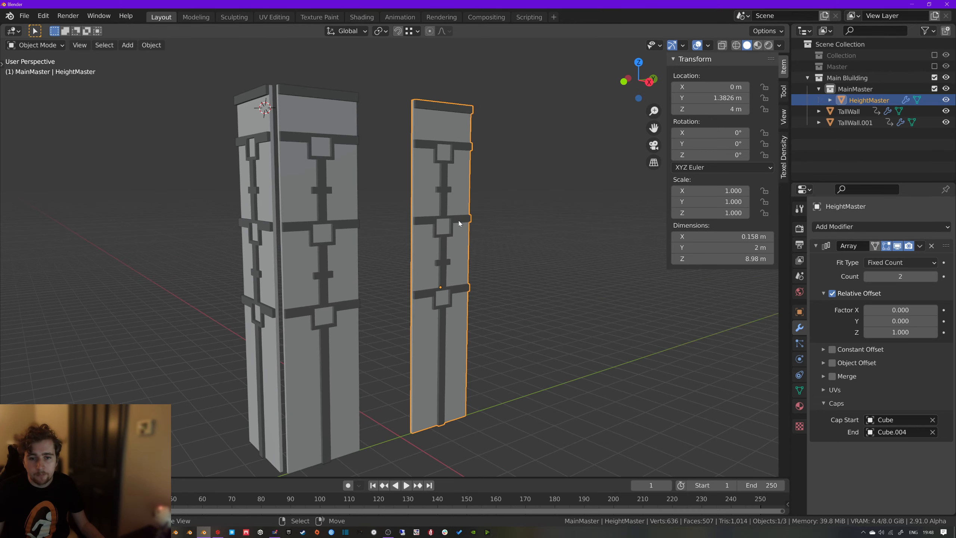
middle_click_drag(458, 220, 391, 245)
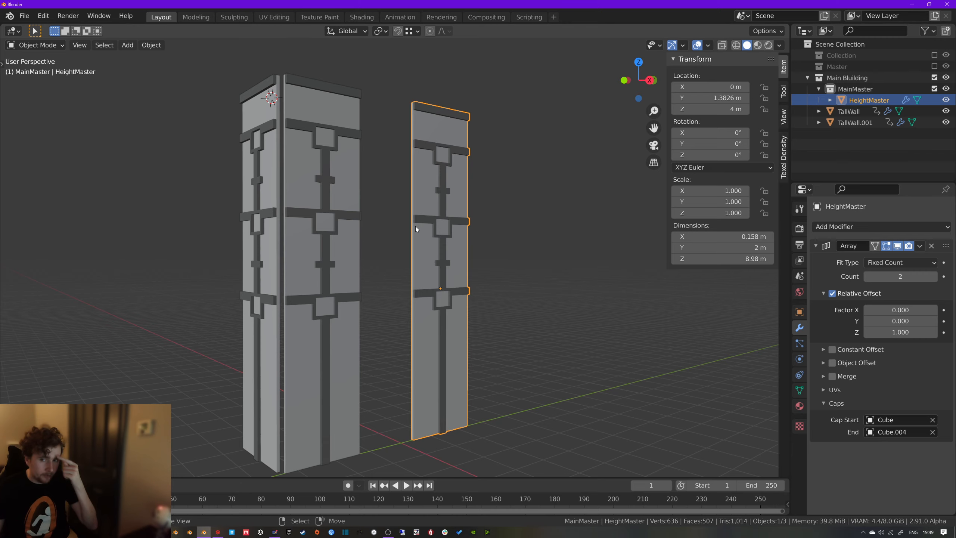
Examine the alignment of HeightMaster and the driven walls in perspective and in a right-side wireframe view
scroll(417, 189, "up", 2)
scroll(431, 222, "down", 4)
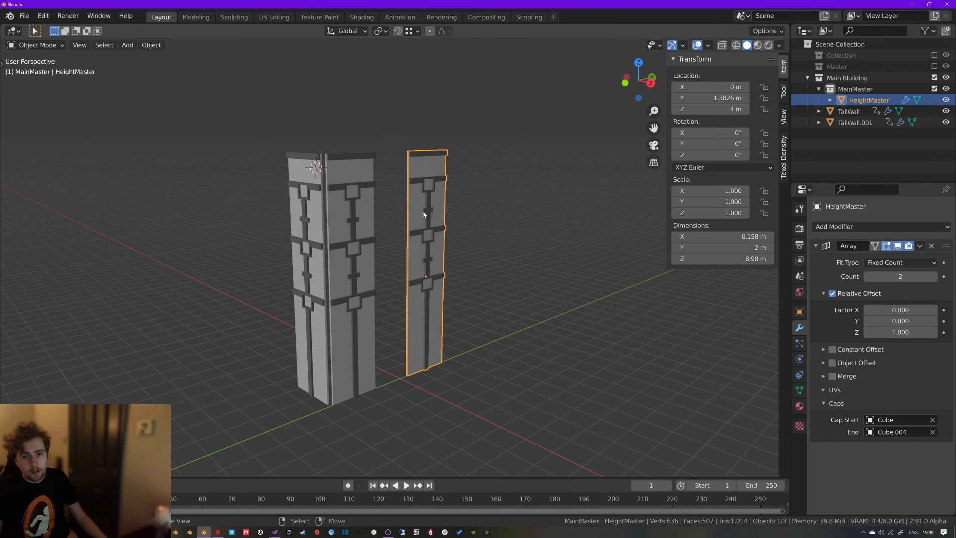
middle_click_drag(423, 212, 443, 208)
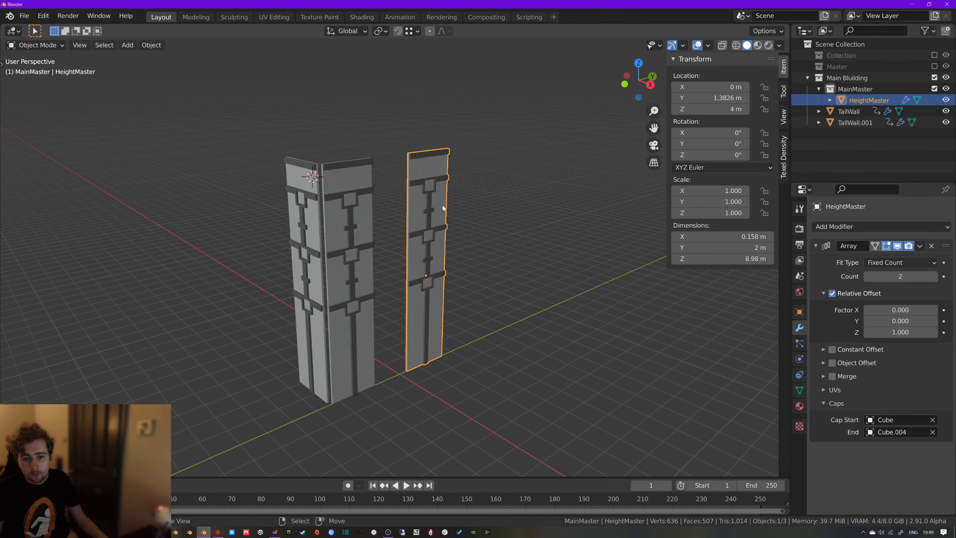
key("KP_3")
key("shift+z")
scroll(467, 251, "up", 4)
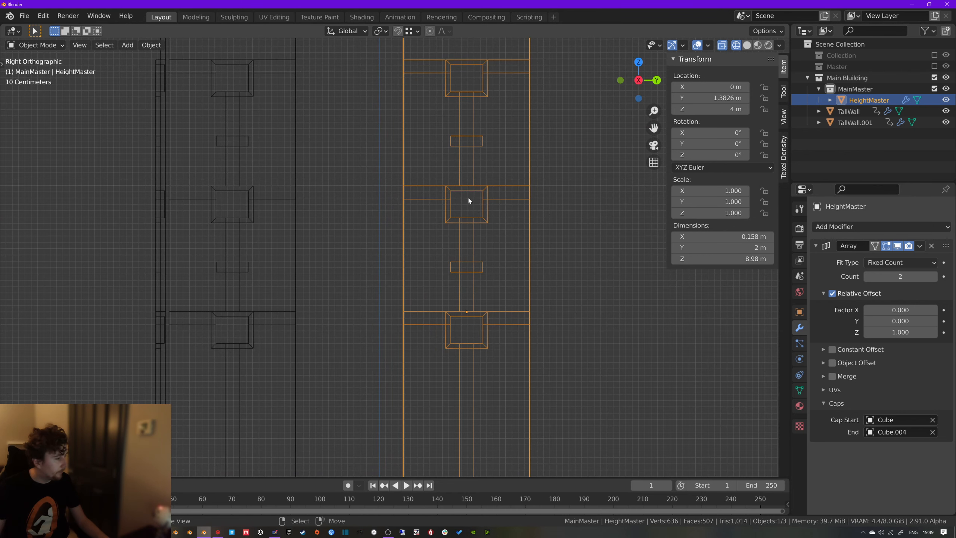
mouse_move(421, 181)
middle_mouse_down()
mouse_move(402, 211)
mouse_move(448, 220)
mouse_move(406, 214)
middle_mouse_up()
key("shift+z")
scroll(402, 211, "down", 5)
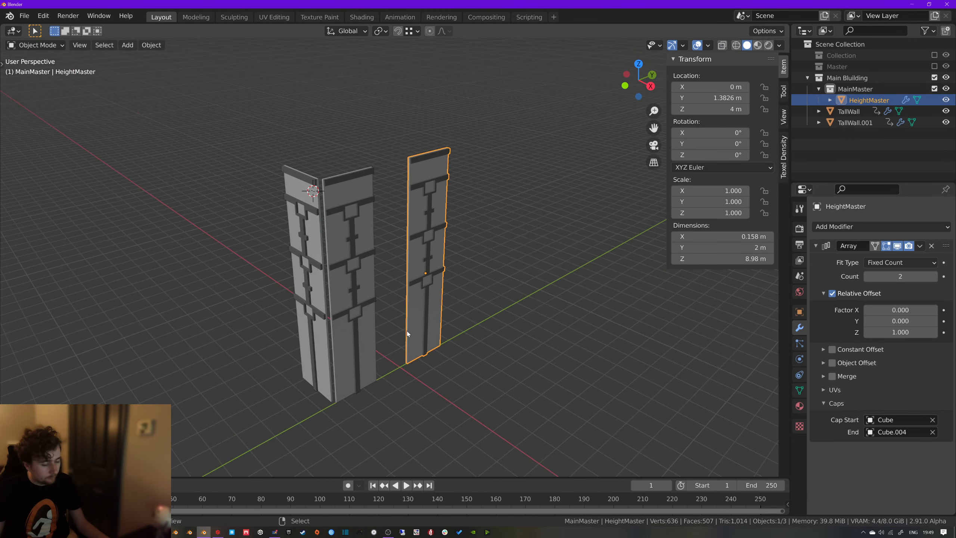
Return the 3D cursor to the world origin and add a cube mesh there
key("shift+s")
left_click(320, 370)
key("shift+a")
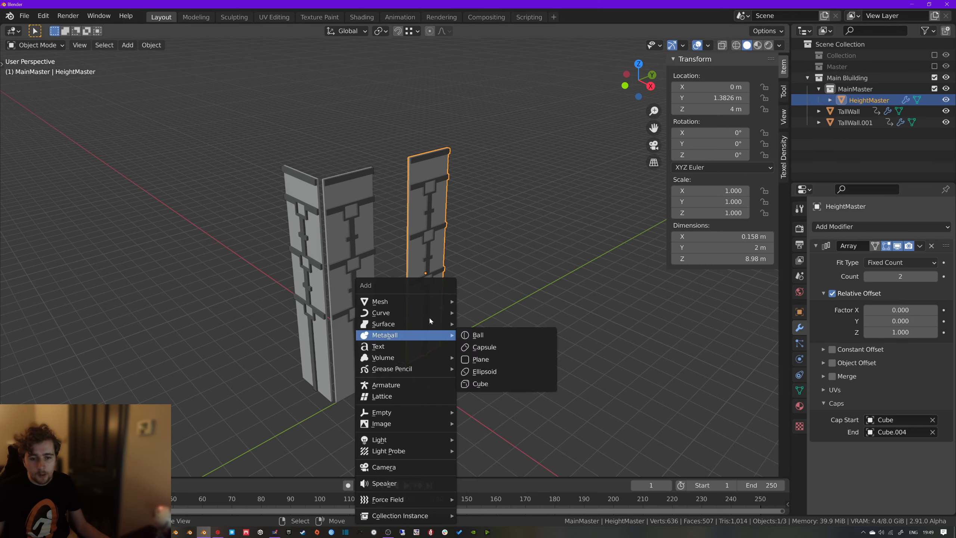
mouse_move(405, 303)
left_click(476, 313)
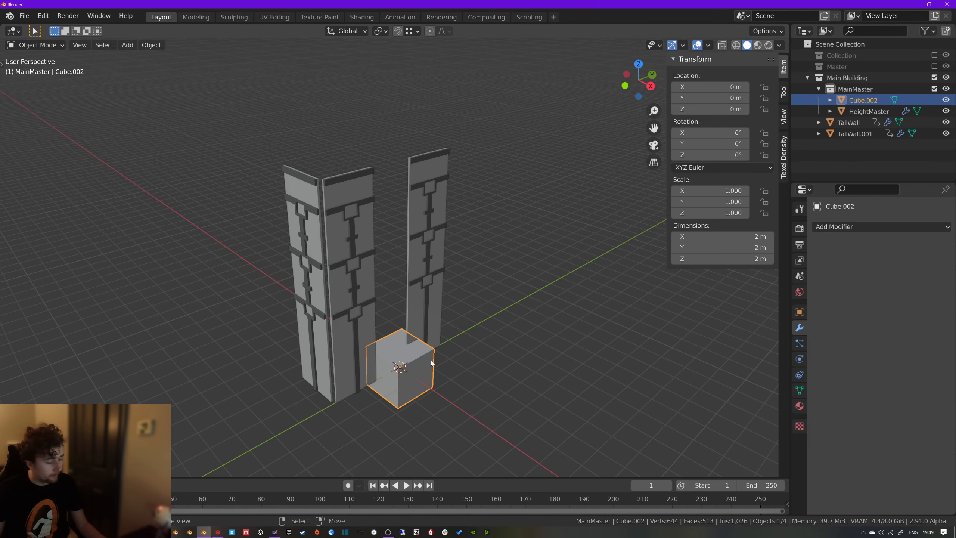
Raise the cube to about 9.2 m and scale it into a slab about 11.1 m square and 0.5 m thick
key("g")
key("z")
left_click(438, 133)
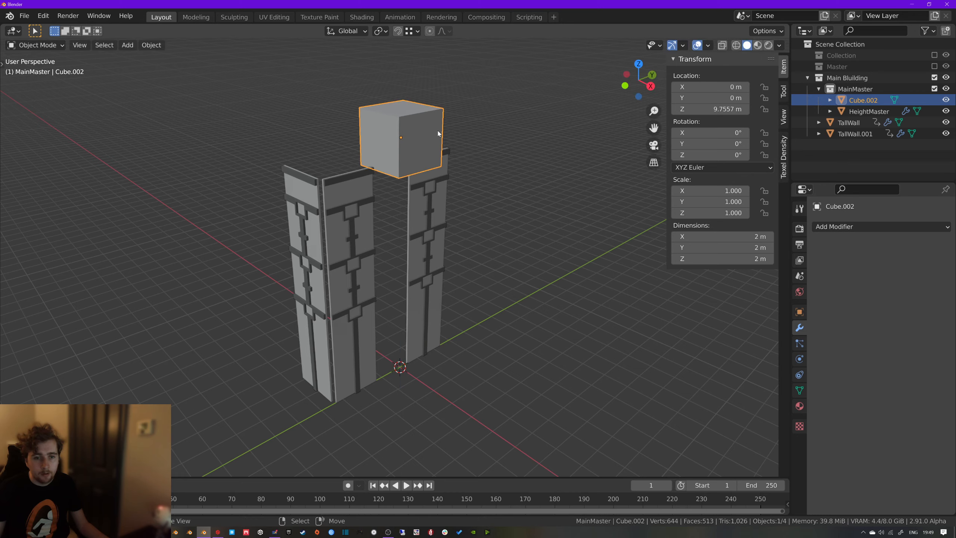
key("s")
key("z")
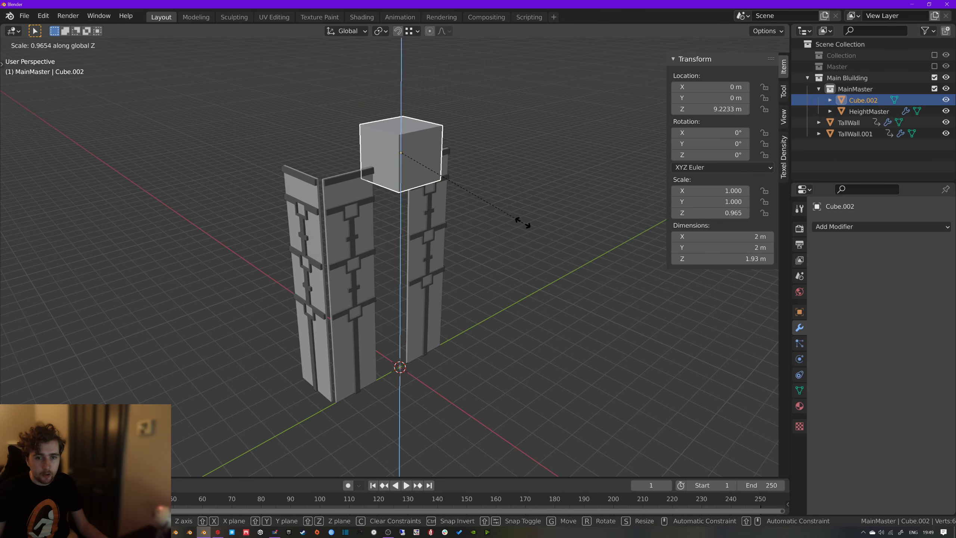
left_click(426, 179)
key("s")
key("shift+z")
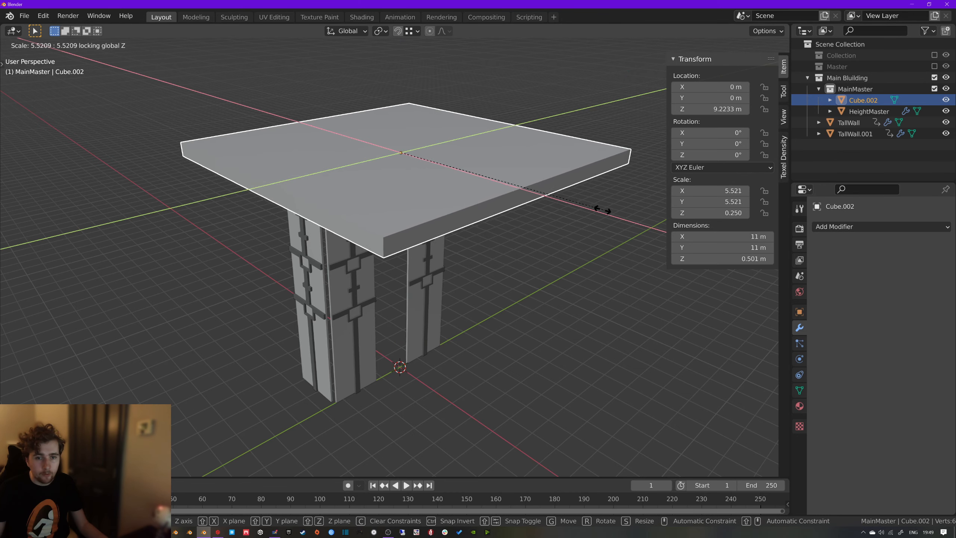
left_click(587, 214)
Move the slab along X to about -2.86 m so it covers the tower walls, and check it from below
key("g")
key("x")
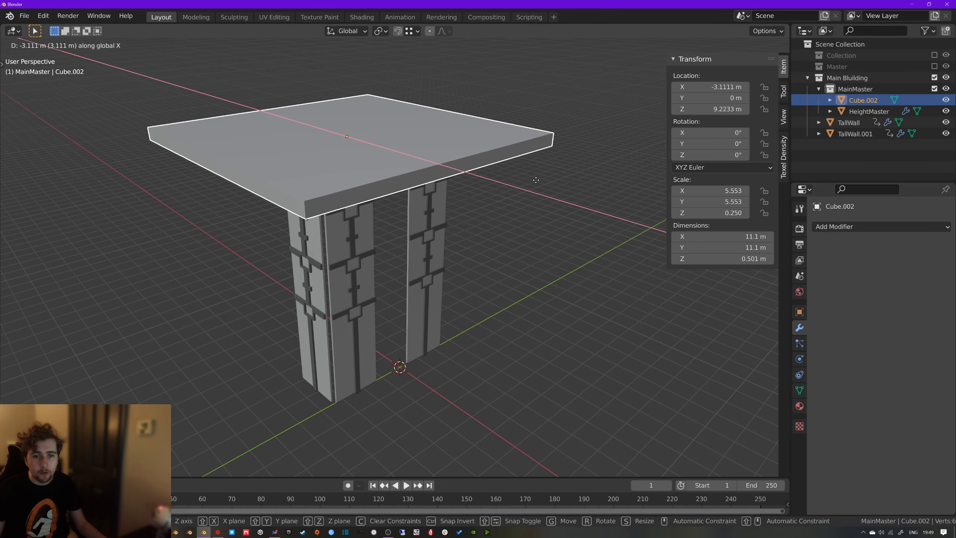
left_click(500, 212)
middle_click_drag(500, 212, 499, 179)
left_click(500, 179)
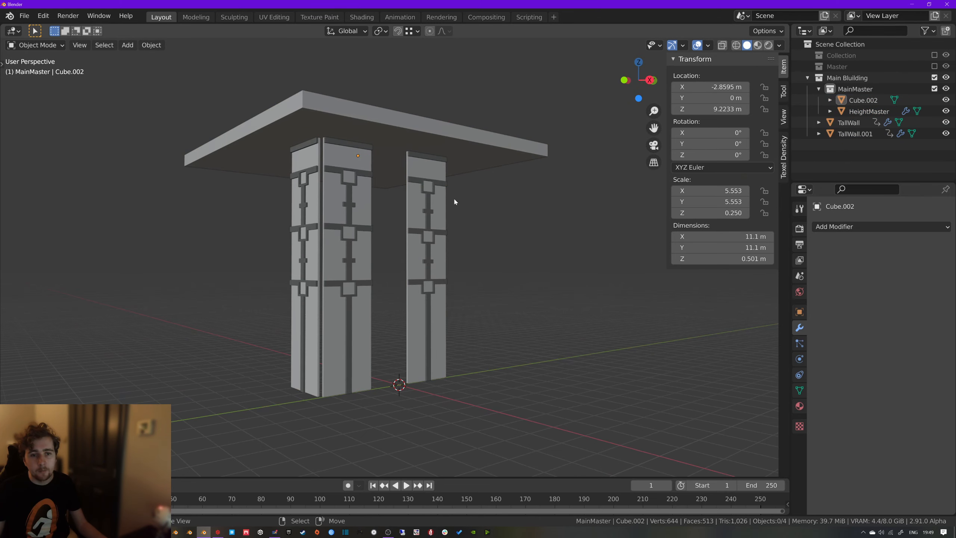
mouse_move(452, 198)
middle_mouse_down()
mouse_move(504, 202)
mouse_move(450, 198)
middle_mouse_up()
left_click(457, 131)
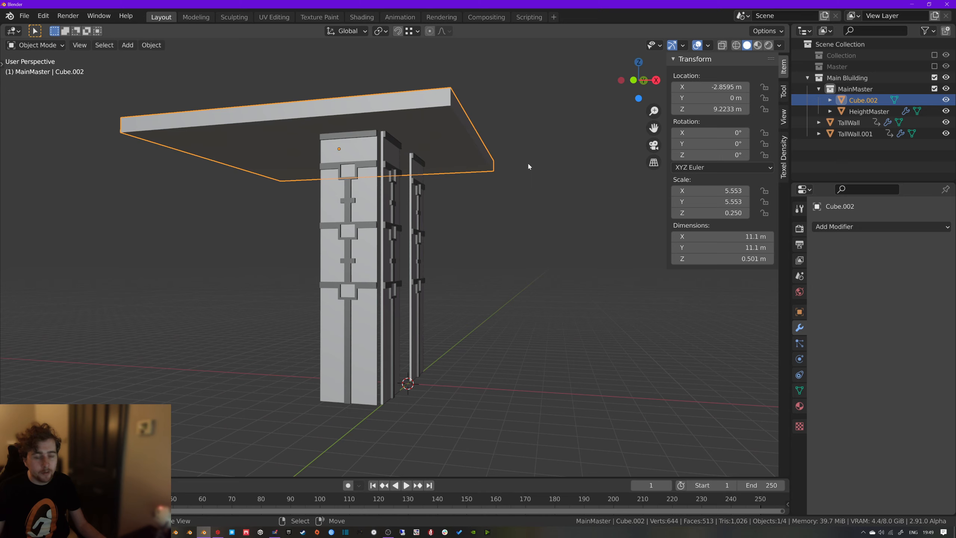
middle_click_drag(537, 166, 513, 176)
Inset the slab's top face in Edit Mode, leaving a wide border around a smaller central square
key("Tab")
middle_click_drag(451, 152, 352, 220)
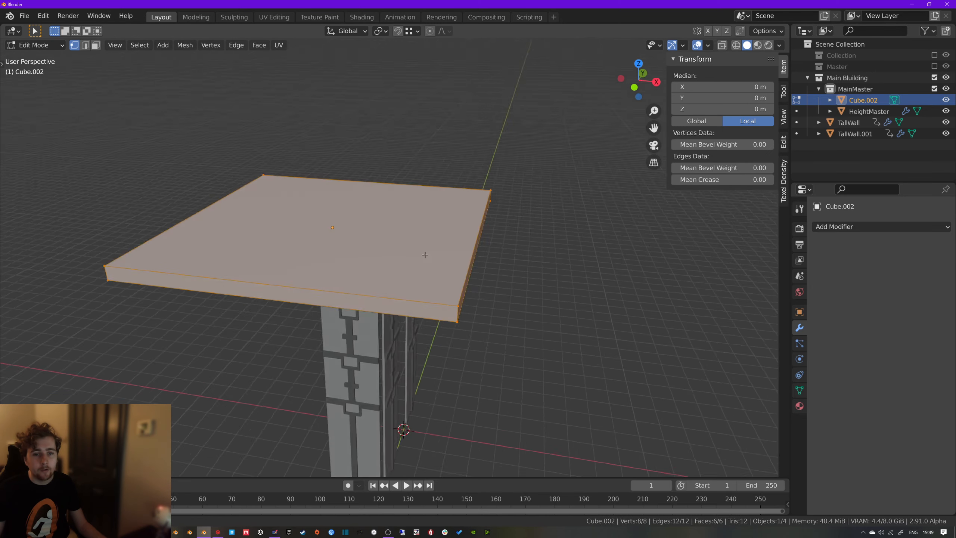
key("alt+a")
key("3")
left_click(352, 221)
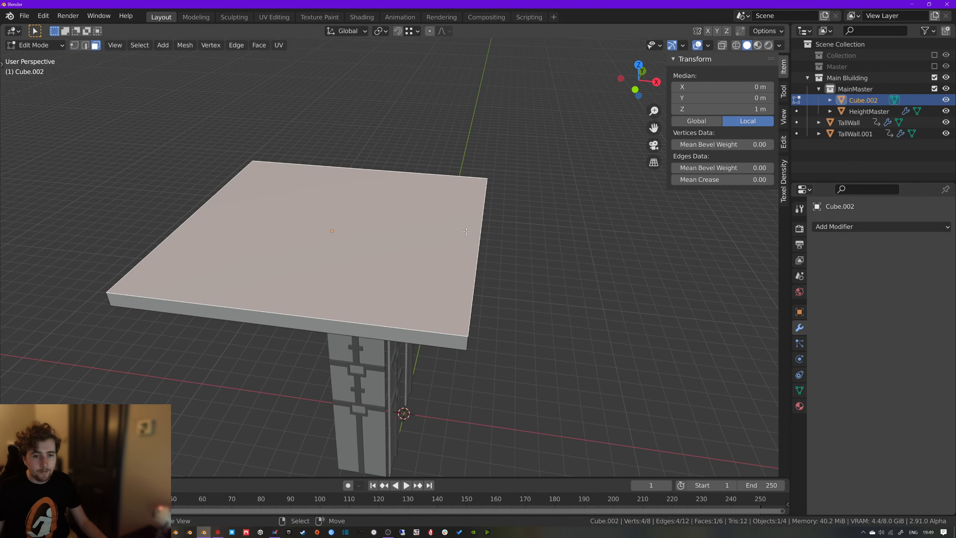
key("i")
left_click(454, 242)
Extrude the central square upward twice to form two stacked block sections, the upper one shorter
key("e")
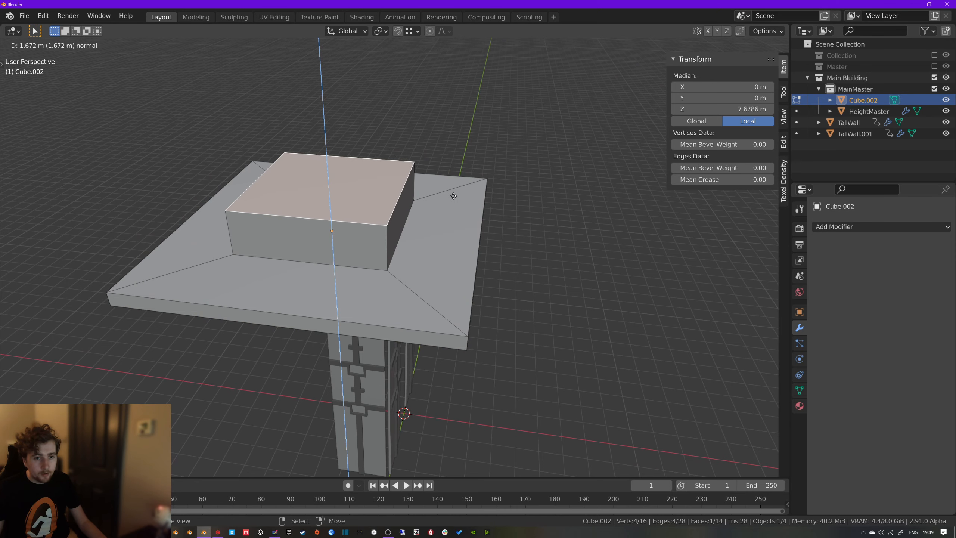
left_click(433, 181)
key("e")
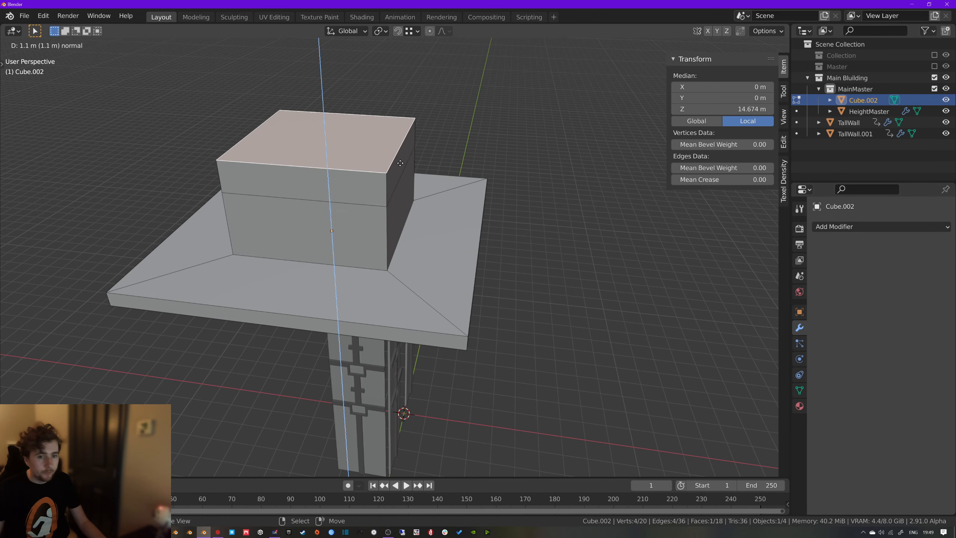
left_click(395, 183)
Extrude the ring of side faces around the upper section outward along their normals into an overhanging second tier
key("2")
left_click(384, 188)
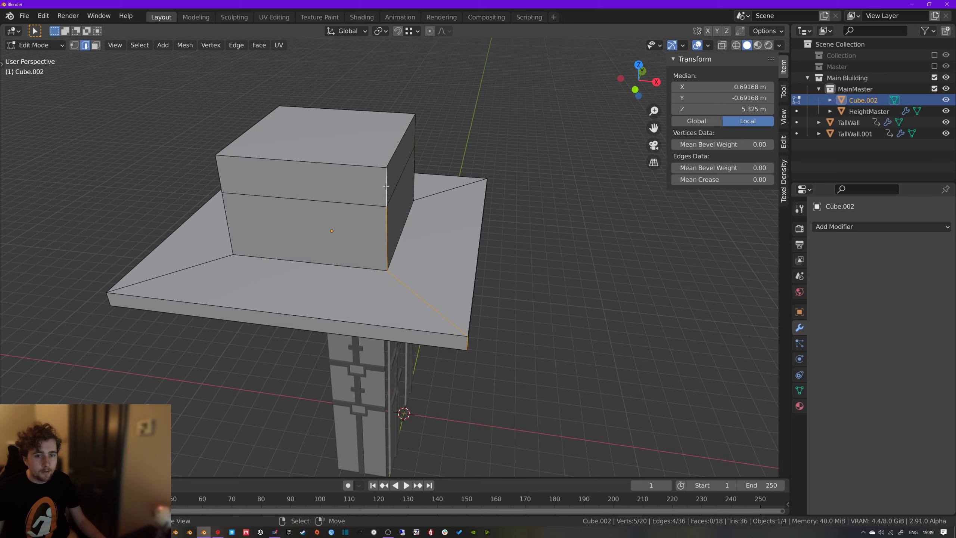
key("3")
left_click(395, 191, "alt")
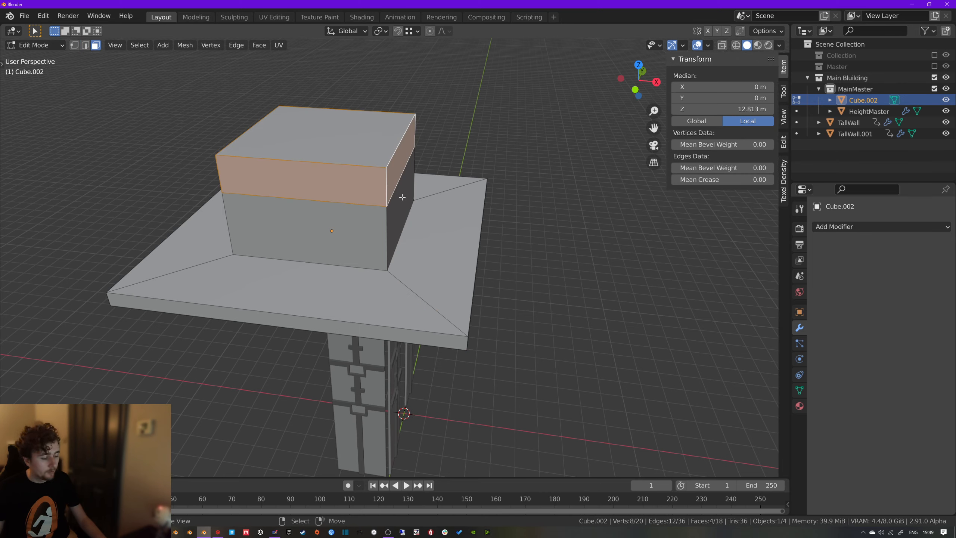
key("e")
right_click(407, 194)
key("alt+s")
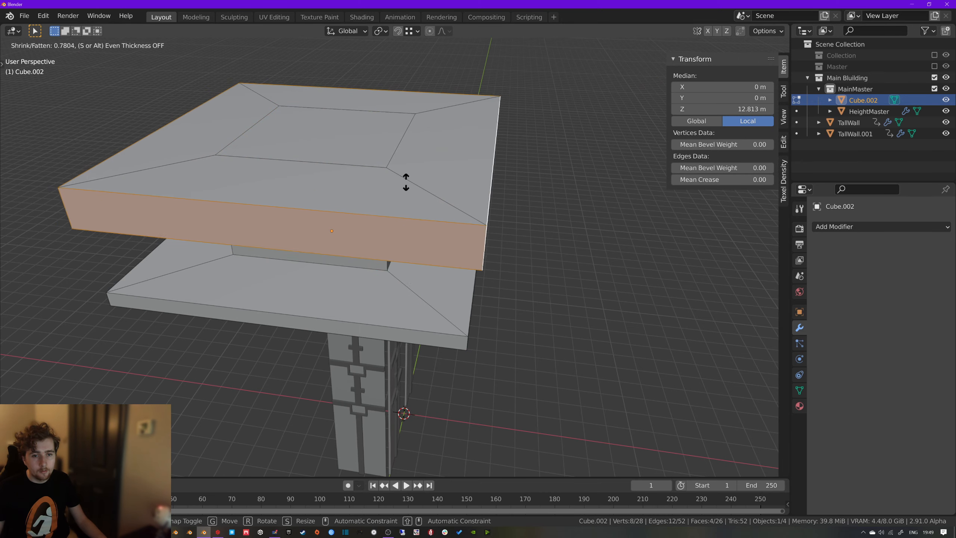
left_click(408, 187)
middle_click_drag(408, 186, 362, 158)
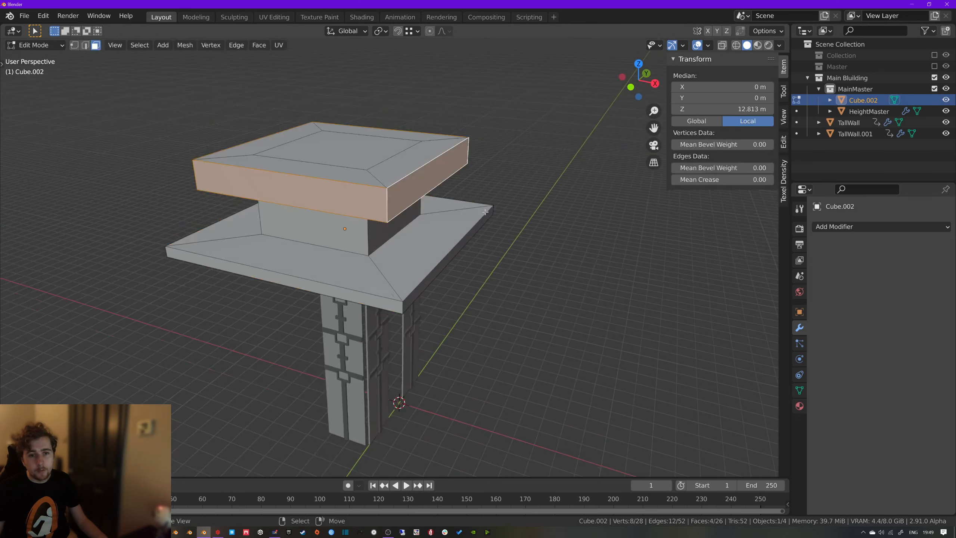
Extrude the second tier's central top face upward and narrow the new block's side faces horizontally, keeping its height
left_click(355, 151)
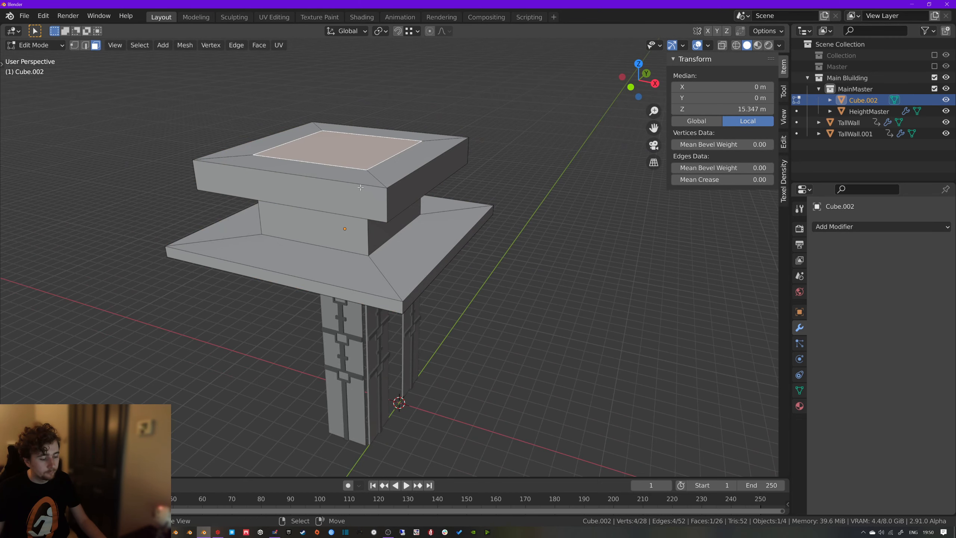
key("e")
left_click(371, 146)
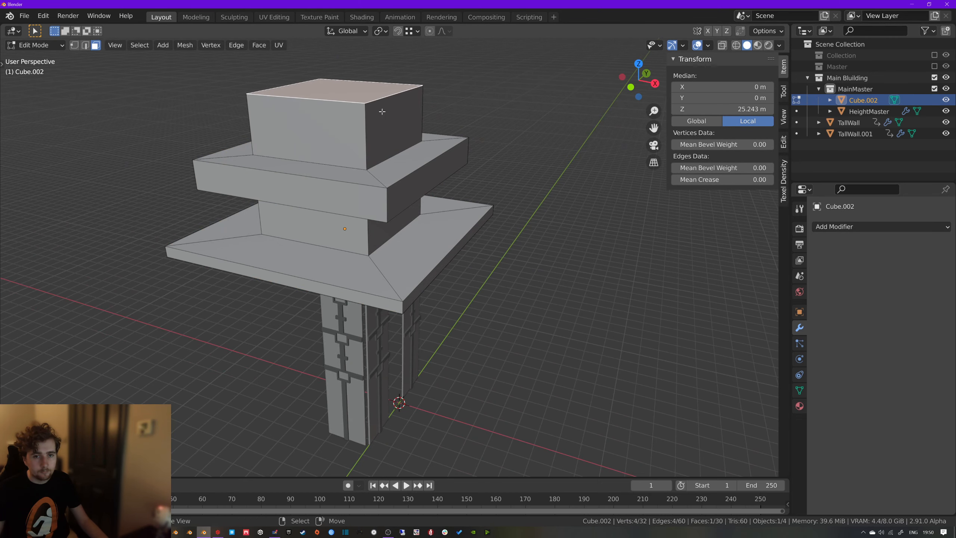
left_click(368, 145, "alt")
key("s")
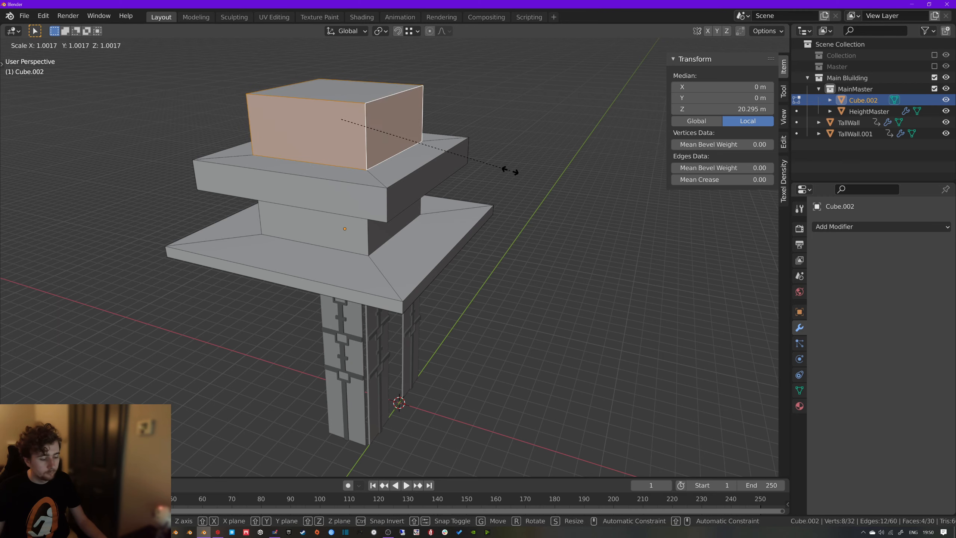
key("shift+z")
left_click(429, 155)
Select the top face of the narrow block and apply the roof object's scale in Object Mode
left_click(345, 91)
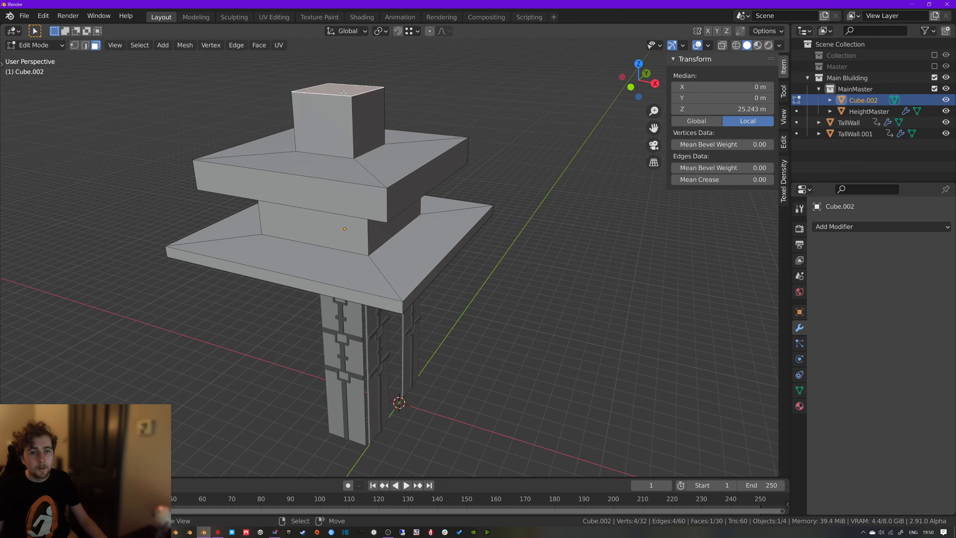
key("s")
key("Escape")
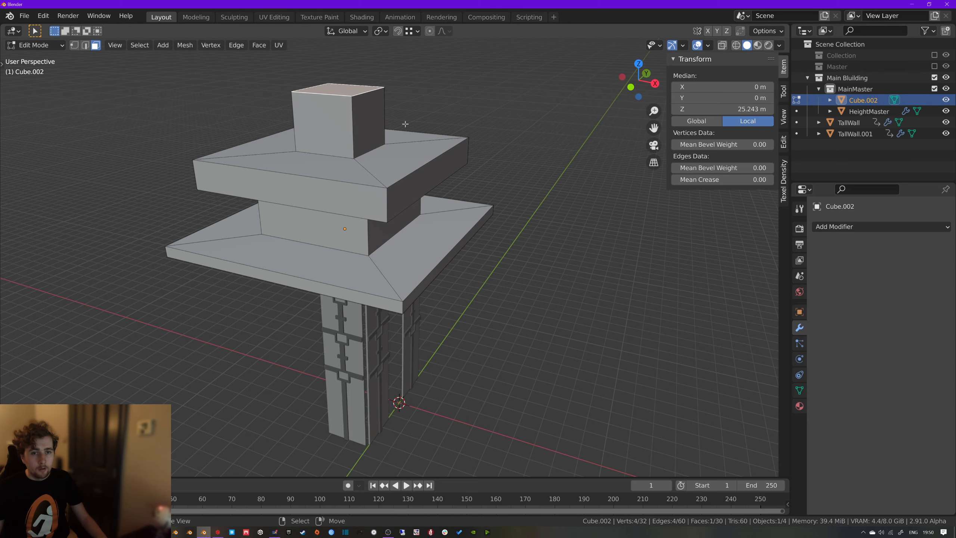
key("Tab")
key("ctrl+a")
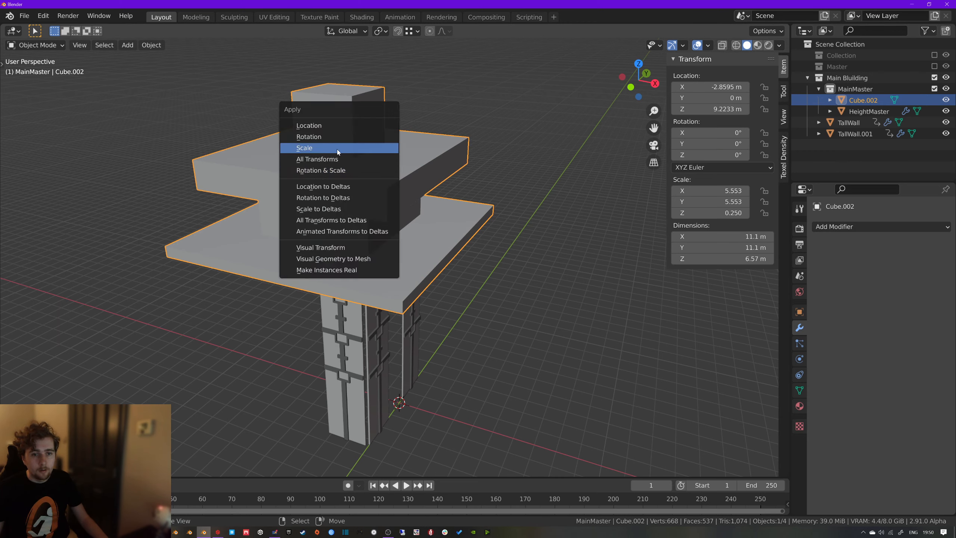
left_click(339, 150)
Bevel the narrow block's top face by about 0.88 m with three segments to make a rounded cap
key("Tab")
key("ctrl+b")
scroll(379, 124, "up", 2)
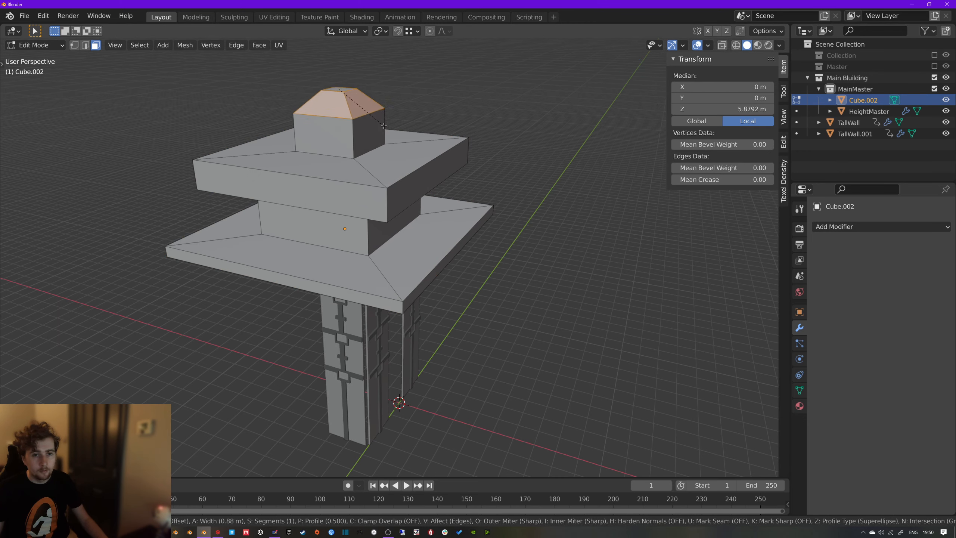
left_click(384, 126)
Select a corner edge path running up the capped block and expand the selection with Edge Rings
key("2")
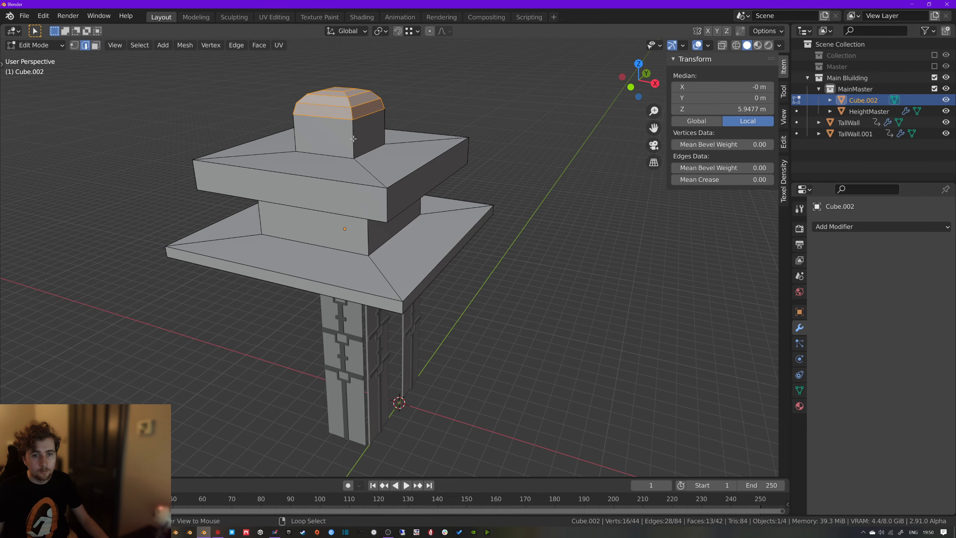
left_click(354, 138)
left_click(354, 138, "ctrl+alt")
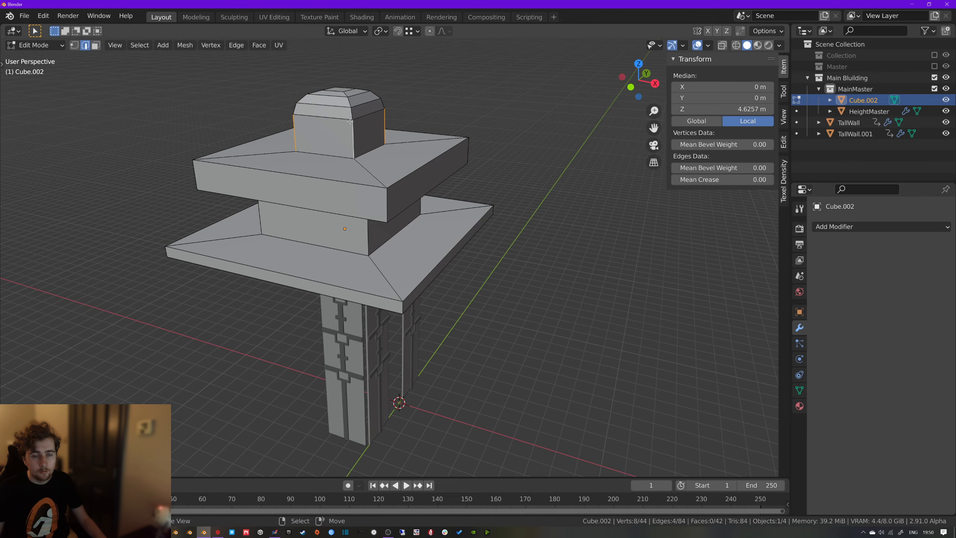
middle_click_drag(354, 139, 449, 158)
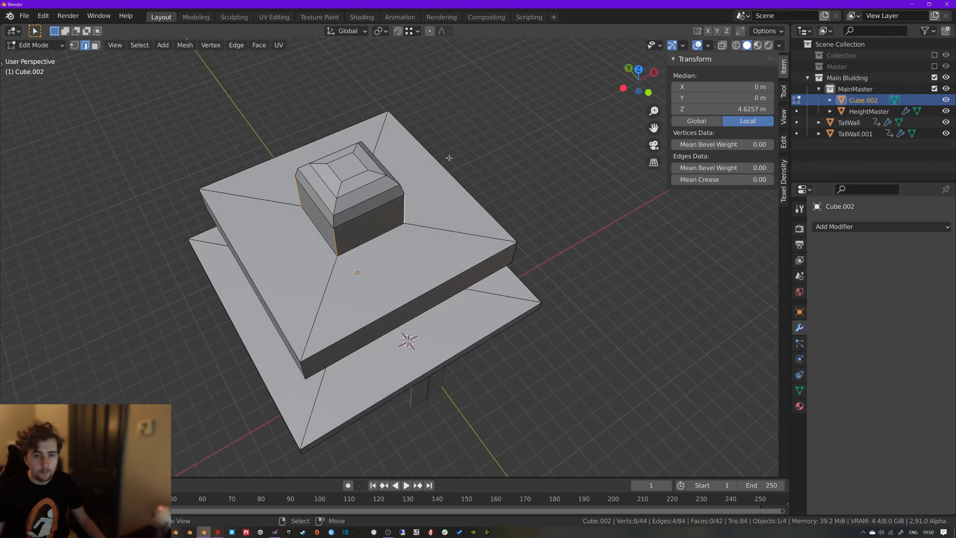
left_click(335, 231)
left_click(340, 184, "ctrl")
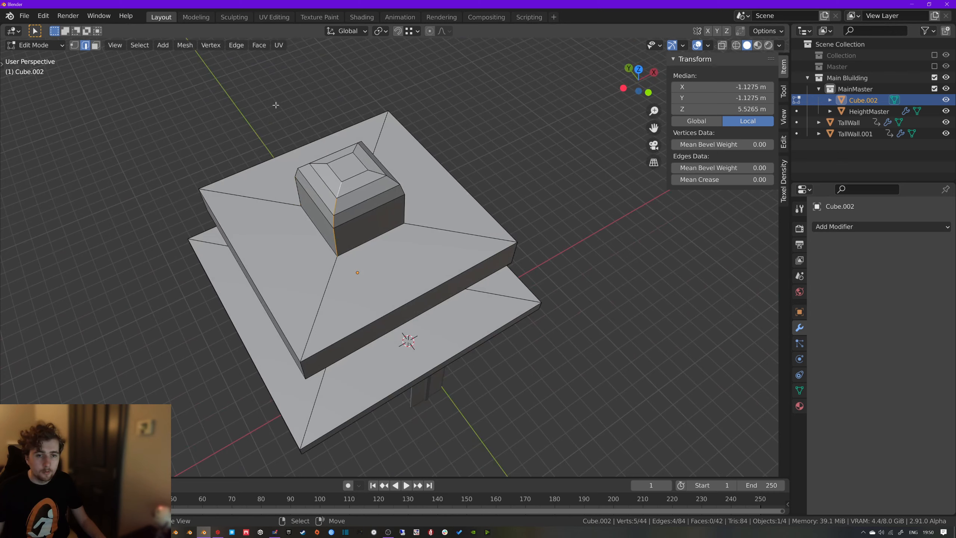
left_click(130, 50)
mouse_move(195, 183)
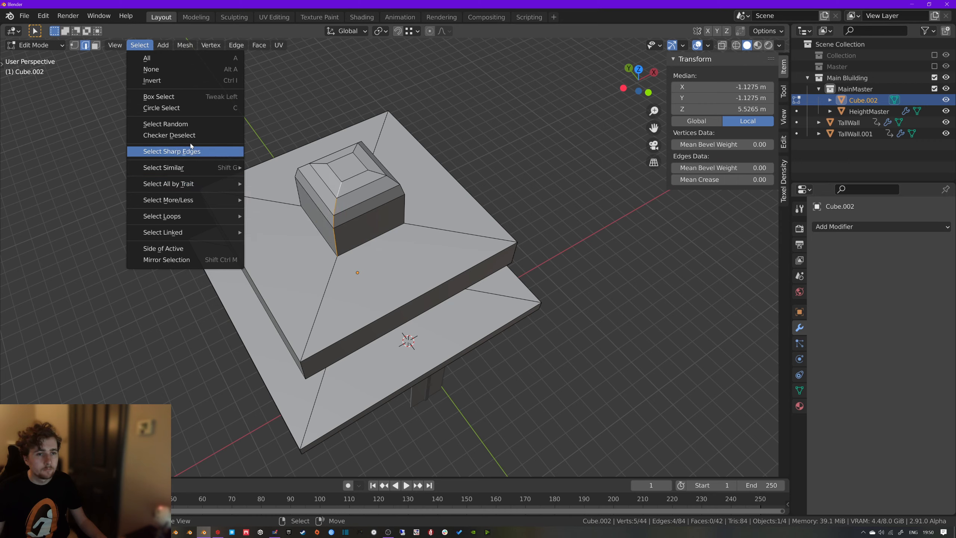
mouse_move(181, 216)
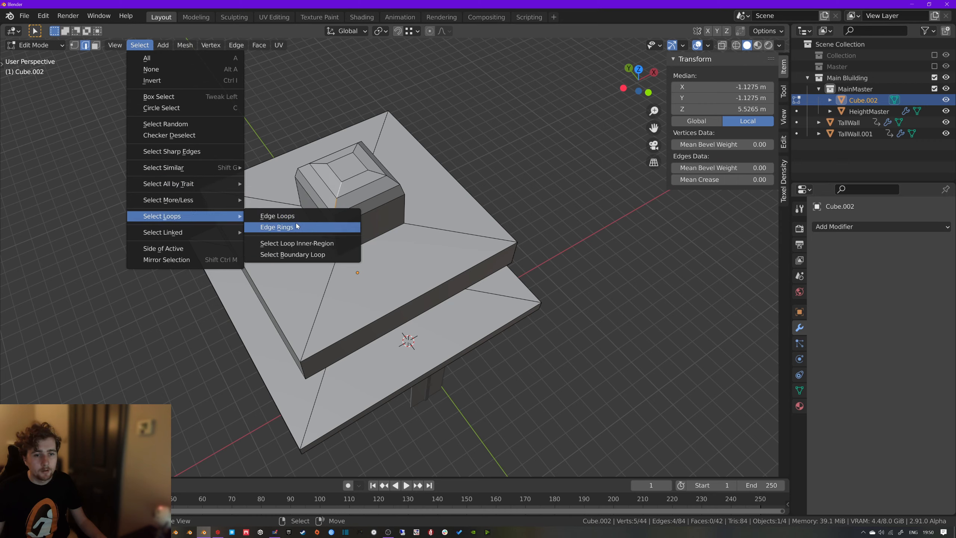
left_click(287, 227)
Bevel the selected corner edges of the capped block narrowly with three segments
middle_click_drag(290, 230, 382, 175)
key("ctrl+b")
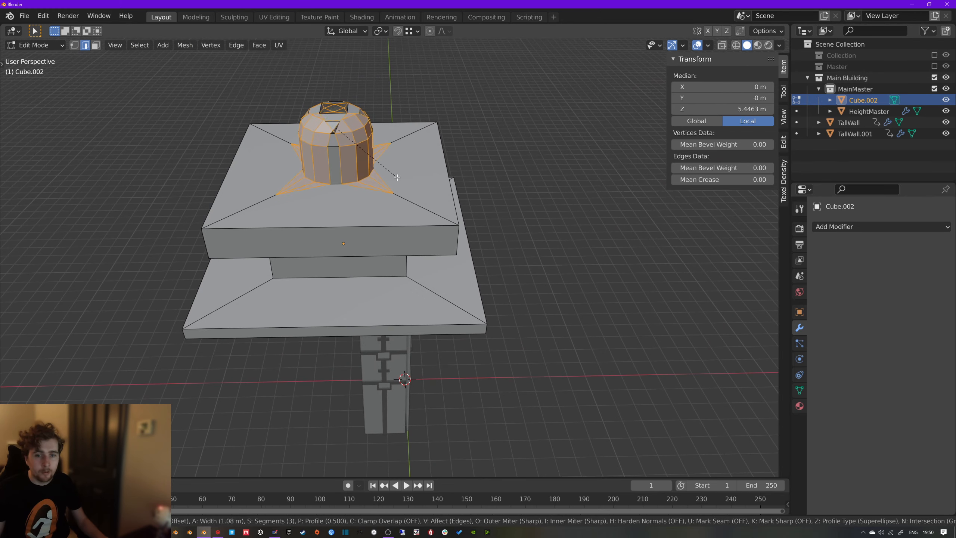
left_click(386, 175)
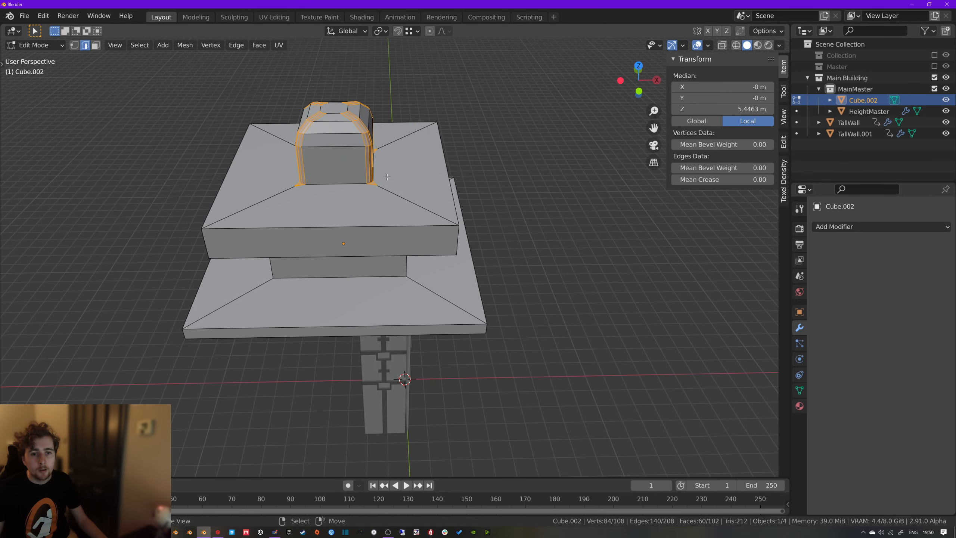
Return to Object Mode and try lowering HeightMaster's array count by one, restoring it to 2
key("Tab")
key("a")
middle_click_drag(420, 175, 380, 239)
key("a")
scroll(360, 146, "down", 4)
scroll(423, 269, "up", 3)
left_click(372, 244)
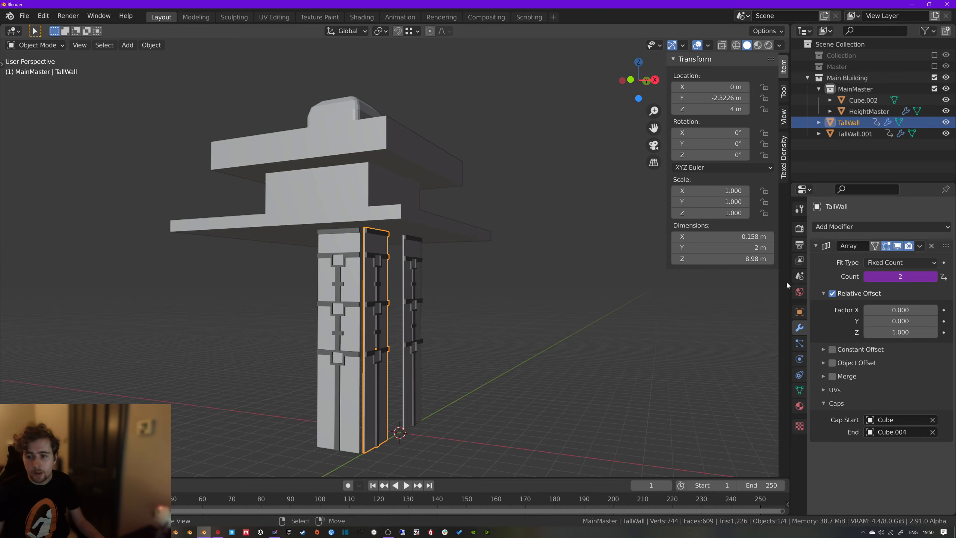
left_click(414, 272)
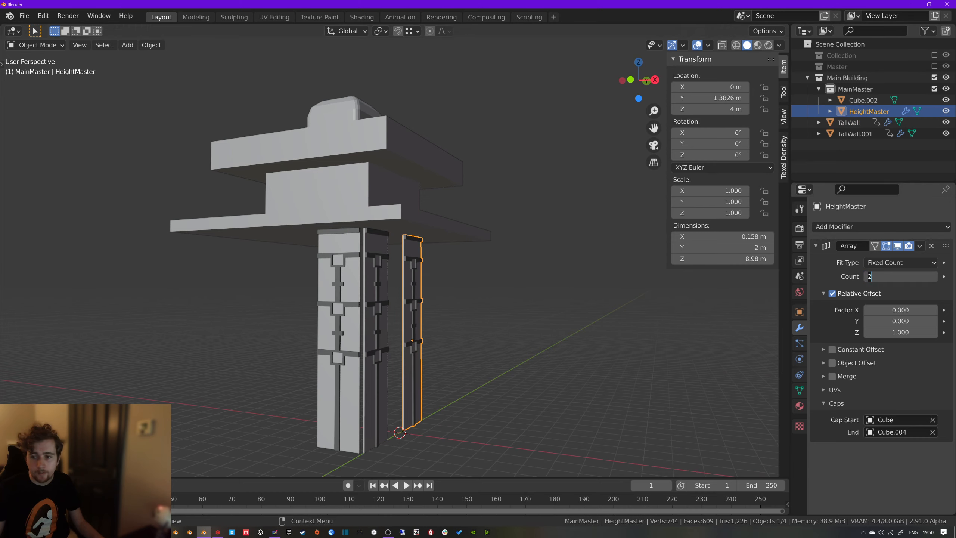
left_click(868, 277)
left_click(935, 276)
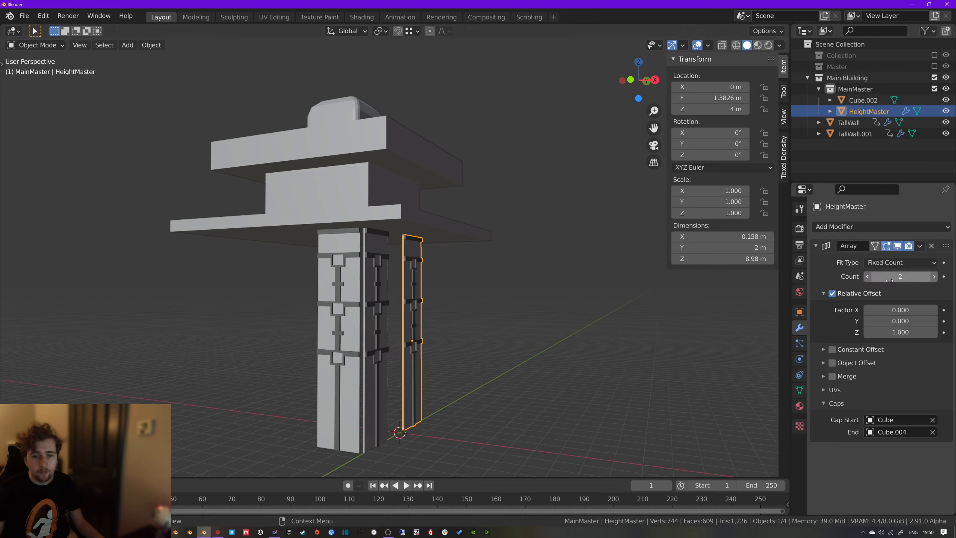
left_click(868, 277)
left_click(935, 277)
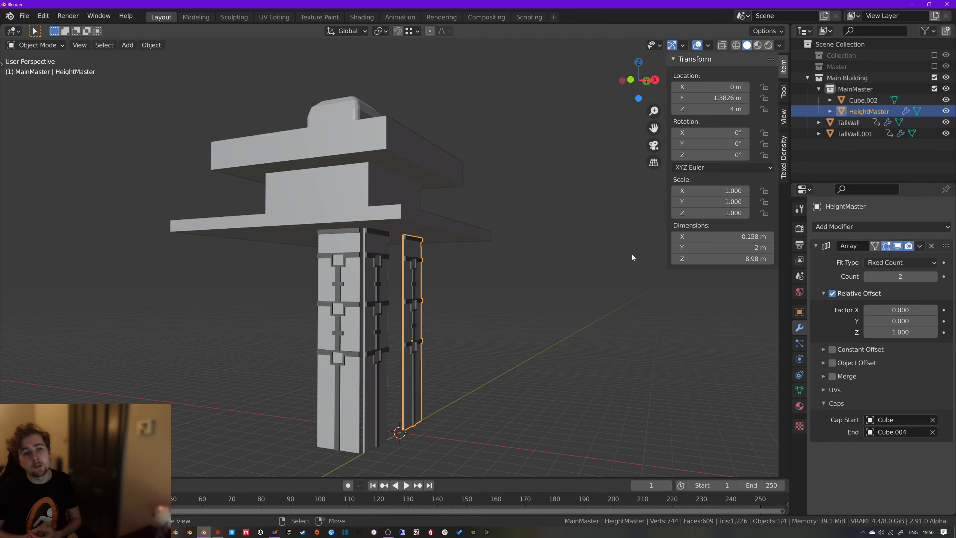
Select the underside face of the roof's lowest slab, snap the 3D cursor to it and return to Object Mode
left_click(353, 214)
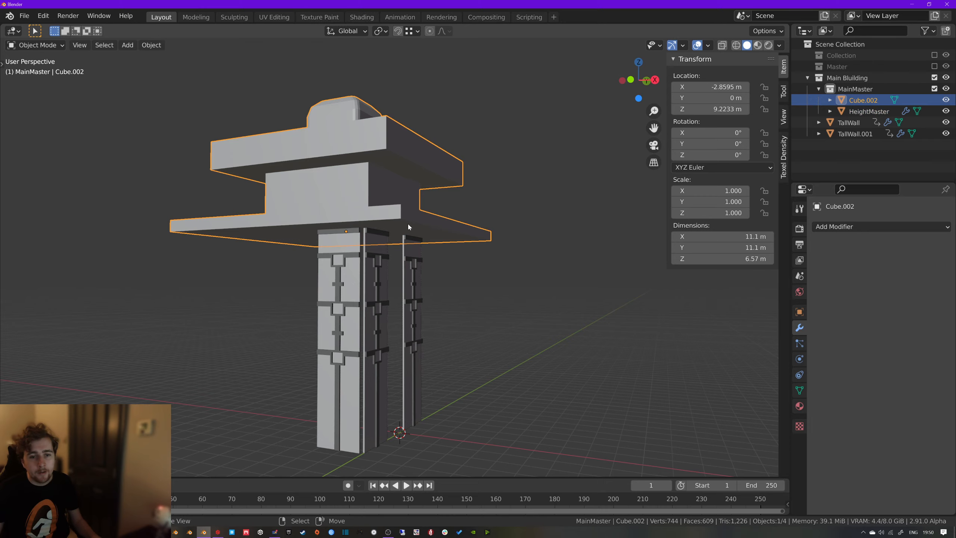
mouse_move(408, 224)
middle_mouse_down()
mouse_move(327, 217)
mouse_move(393, 228)
middle_mouse_up()
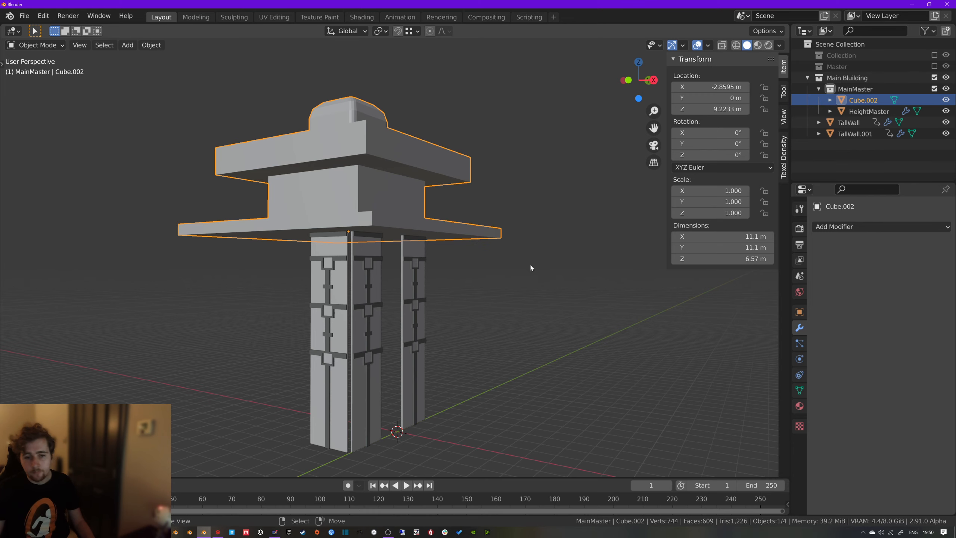
middle_click_drag(464, 180, 425, 181)
key("Tab")
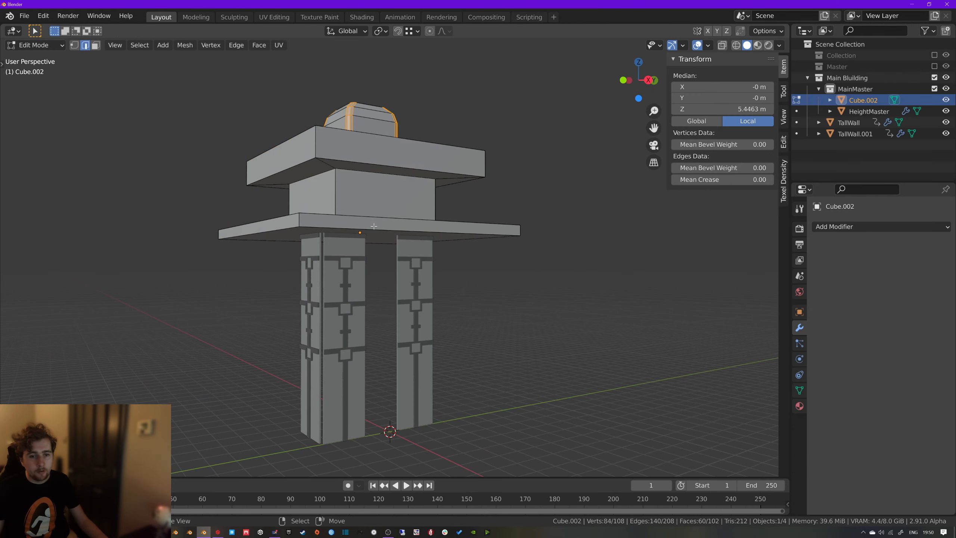
left_click(376, 237)
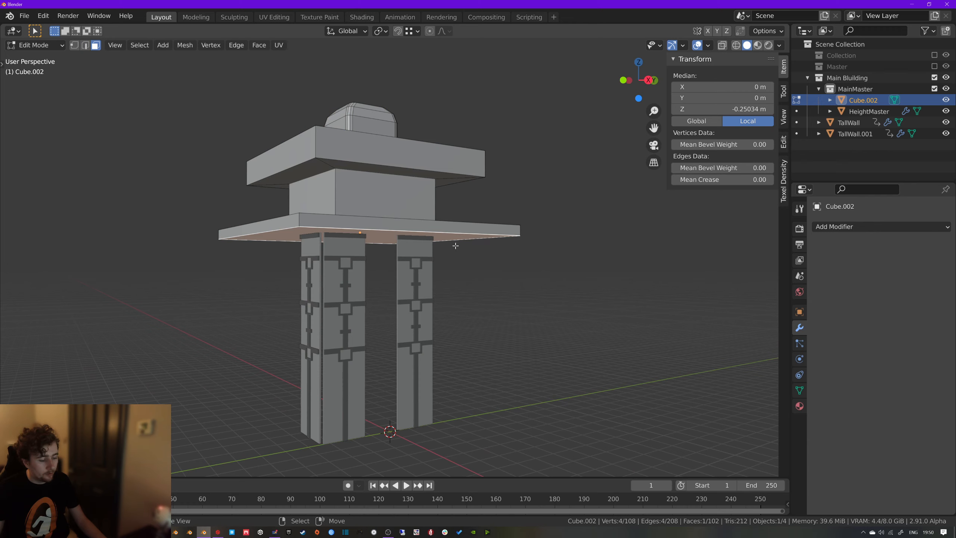
key("shift+s")
left_click(452, 305)
key("Tab")
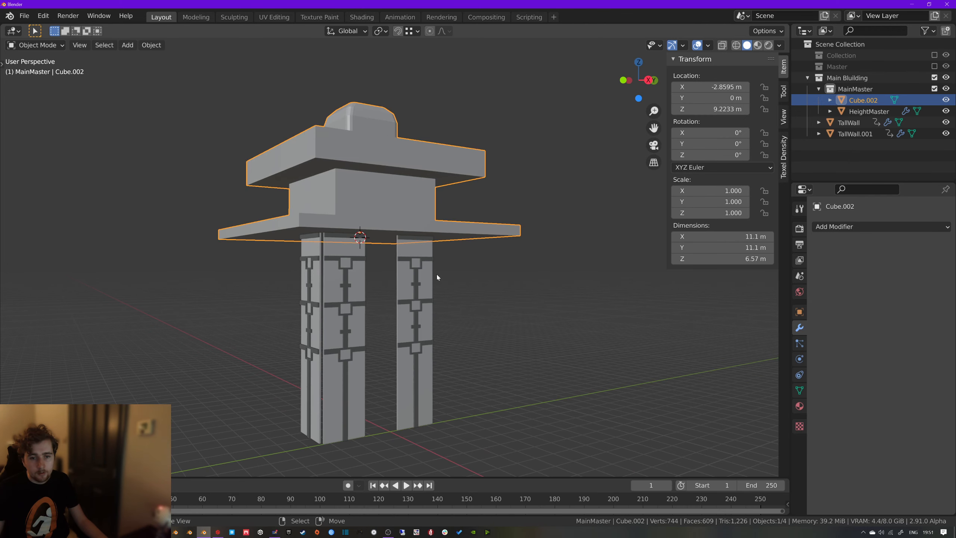
Set the roof object's origin to the 3D cursor and deselect everything
right_click(415, 226)
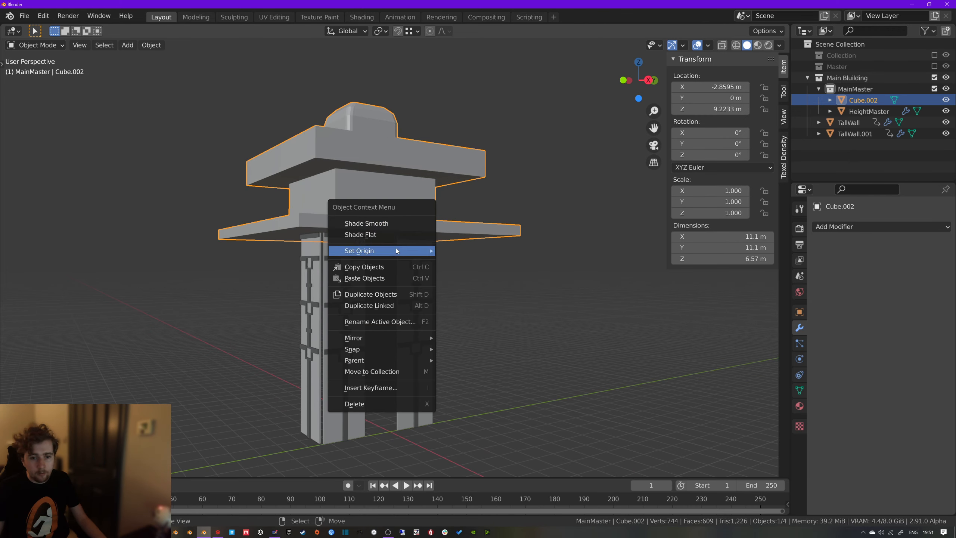
mouse_move(396, 248)
left_click(493, 277)
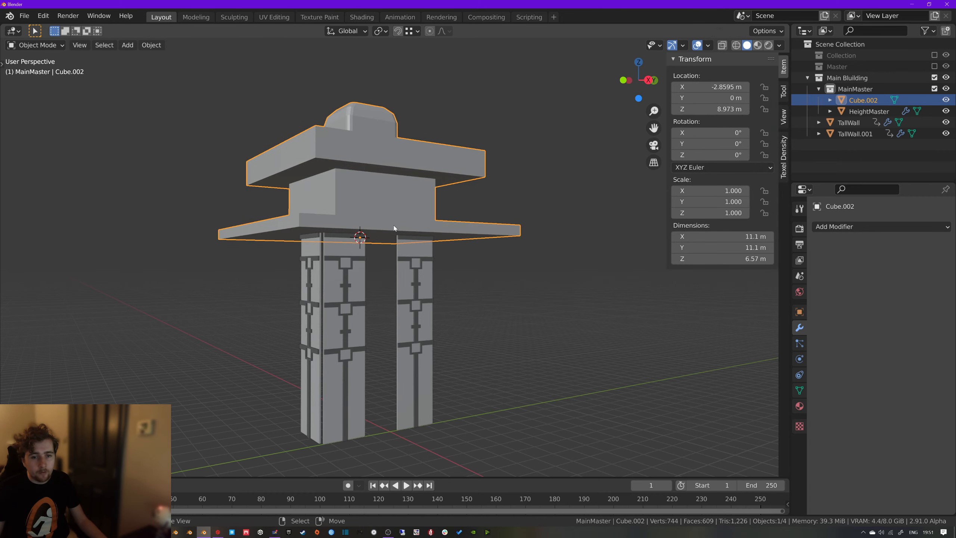
key("a")
key("alt+a")
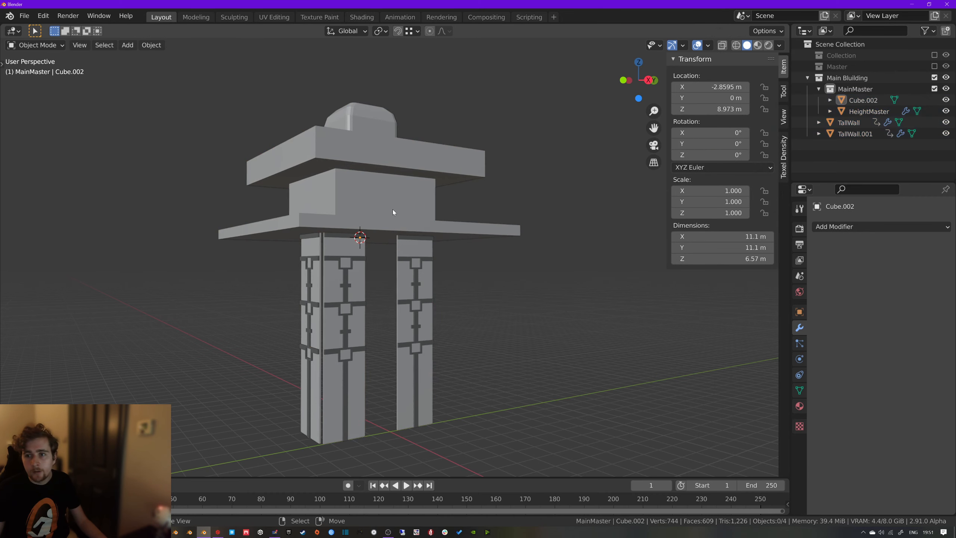
middle_click_drag(393, 210, 409, 233)
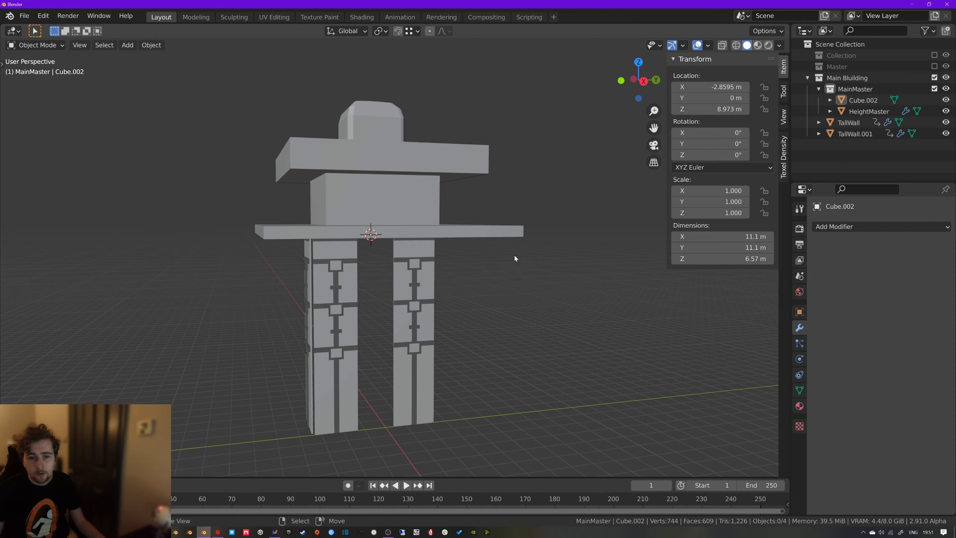
In right view, move the roof about -0.45 m along Y and lower it to a Z location of about 7 m
key("KP_3")
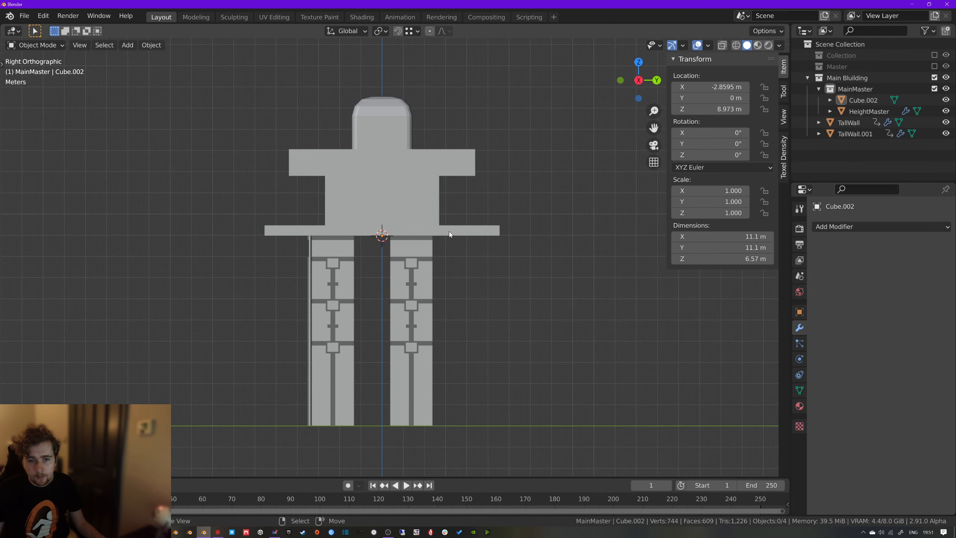
left_click(428, 221)
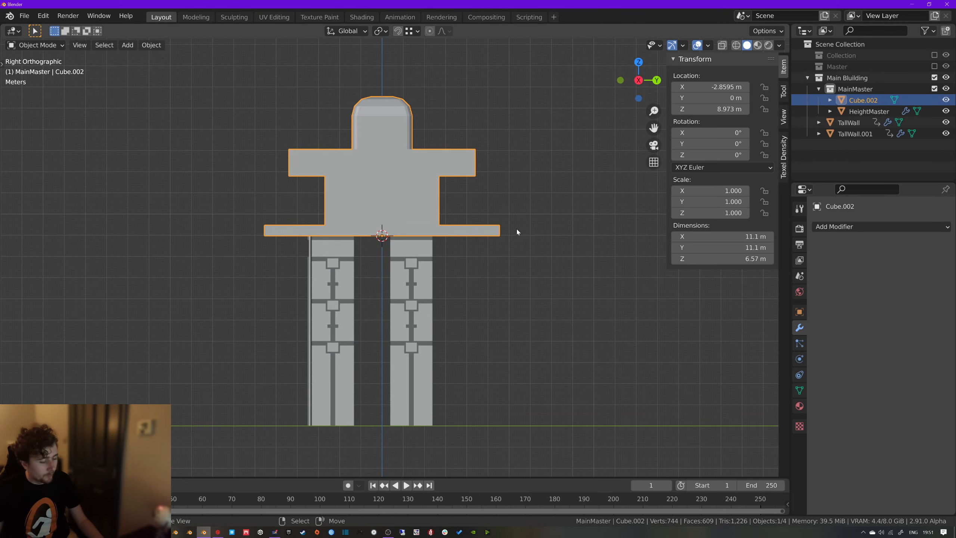
key("g")
key("y")
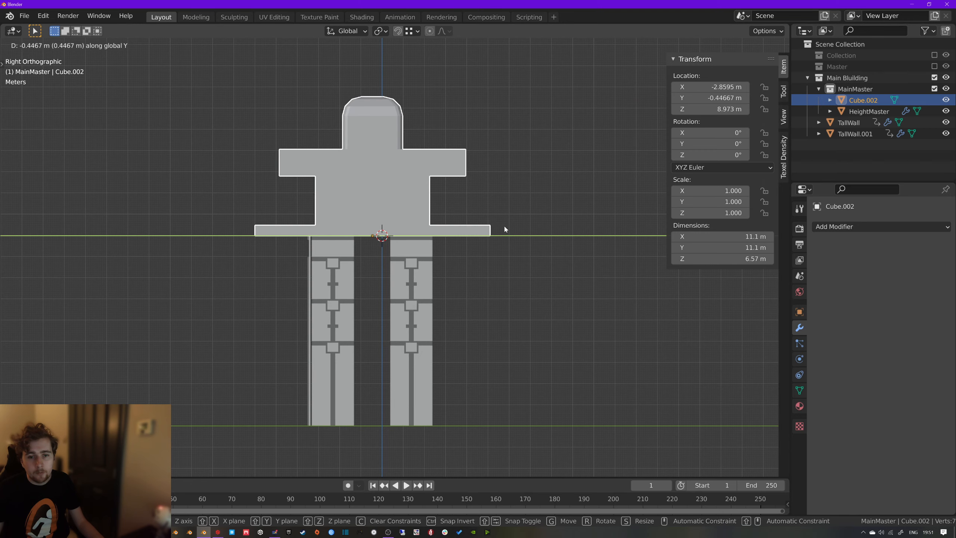
left_click(504, 229)
key("g")
key("z")
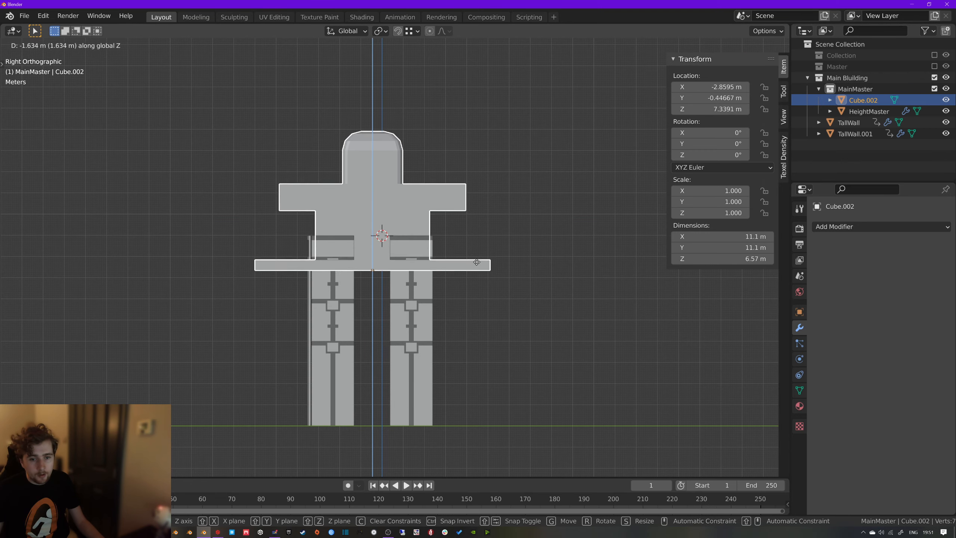
left_click(477, 269)
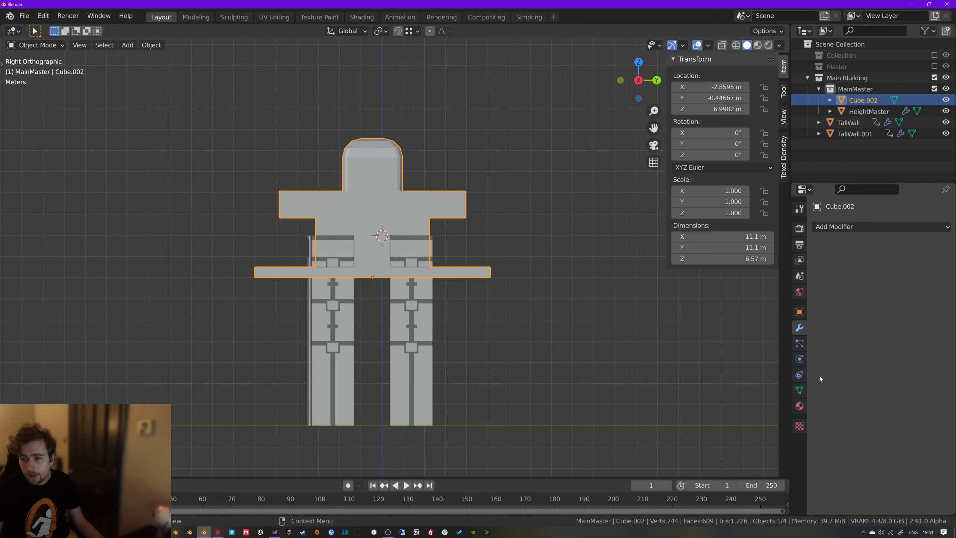
Set HeightMaster's array count to 1 to shorten the walls
left_click(801, 390)
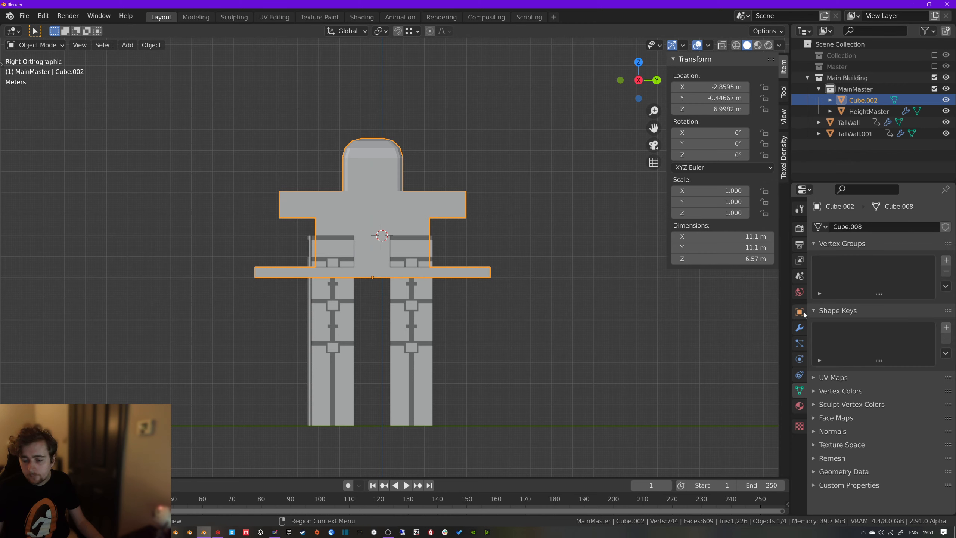
left_click(800, 327)
left_click(412, 305)
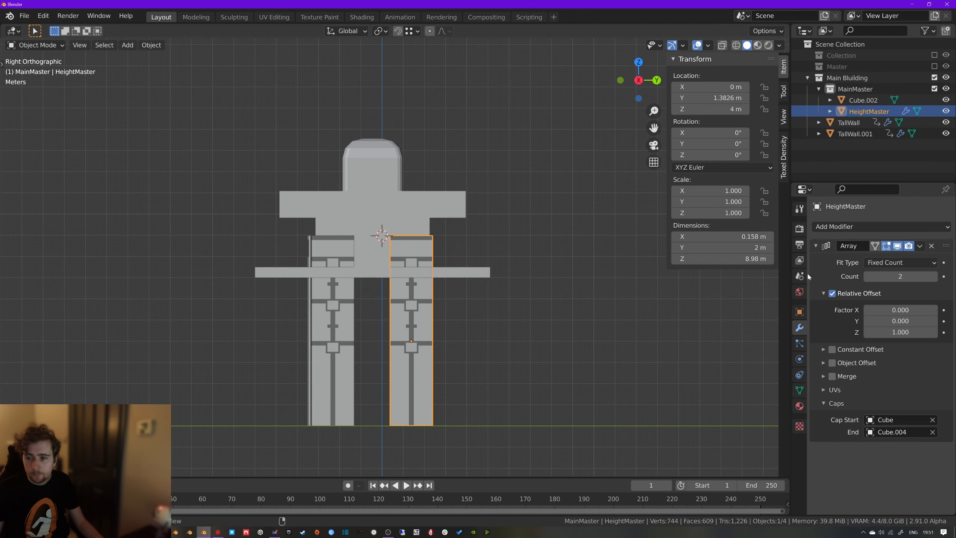
left_click(867, 276)
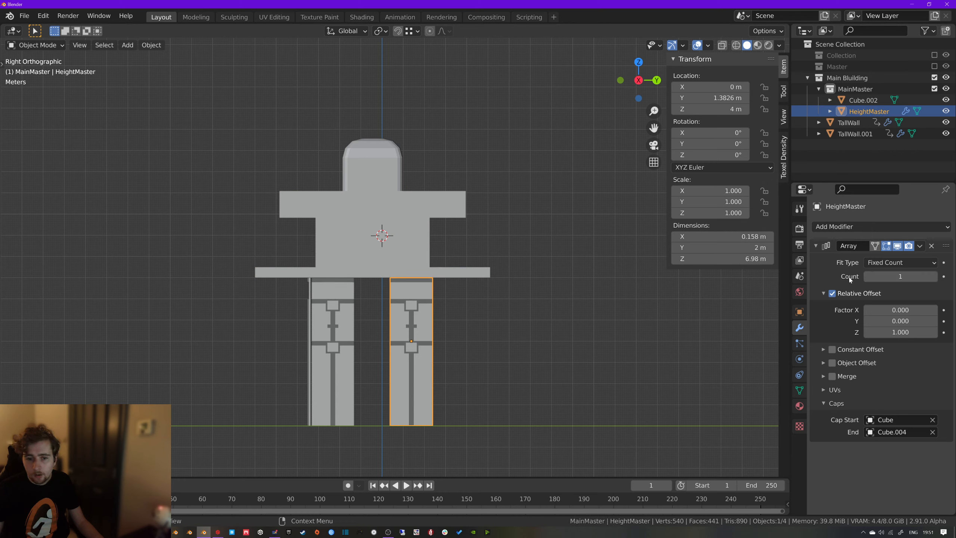
Nudge the roof about 0.02 m along Y and 0.04 m down over the shortened walls
left_click(438, 253)
left_click(411, 245)
key("g")
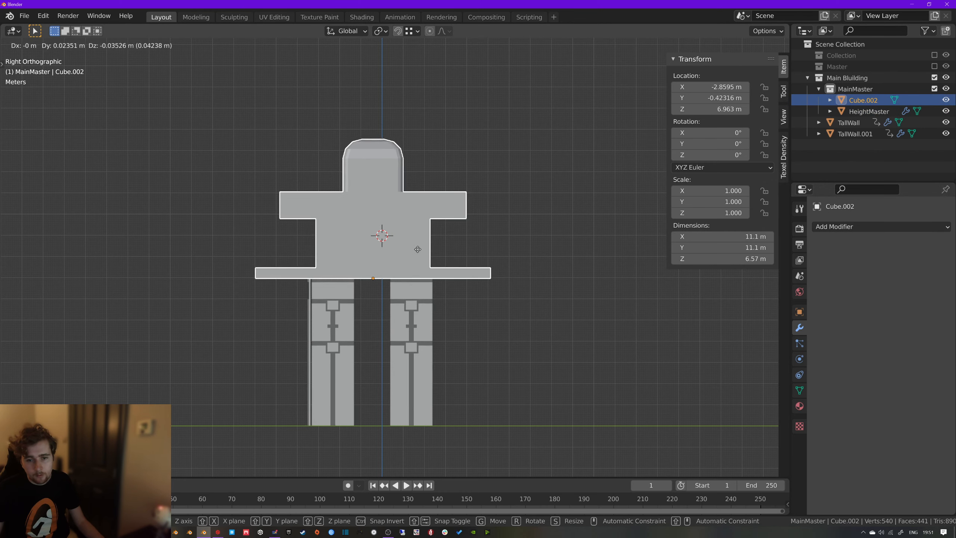
left_click(418, 249)
middle_click_drag(418, 257, 439, 274)
key("Tab")
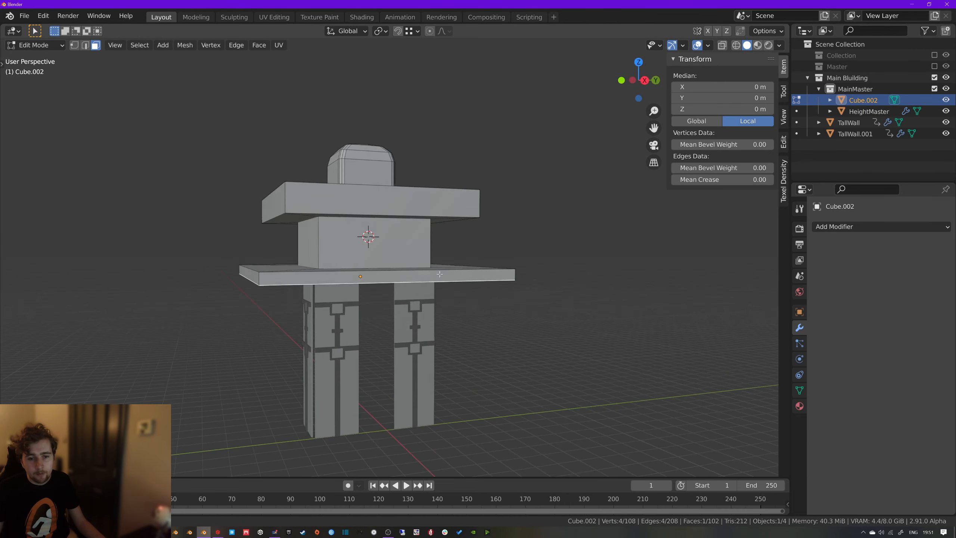
key("Tab")
scroll(422, 267, "down", 5)
Try increasing HeightMaster's array count by one and undo the change
left_click(415, 307)
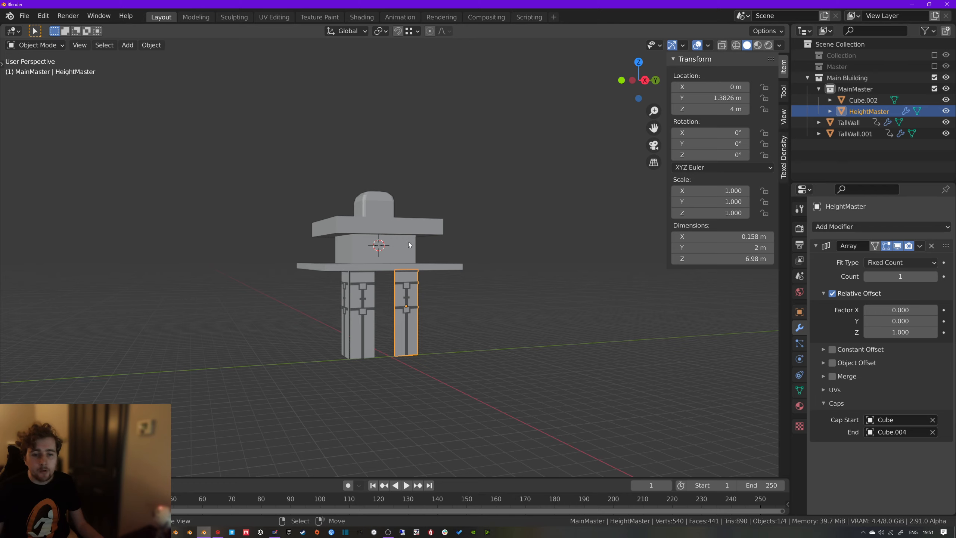
left_click(934, 277)
key("ctrl+z")
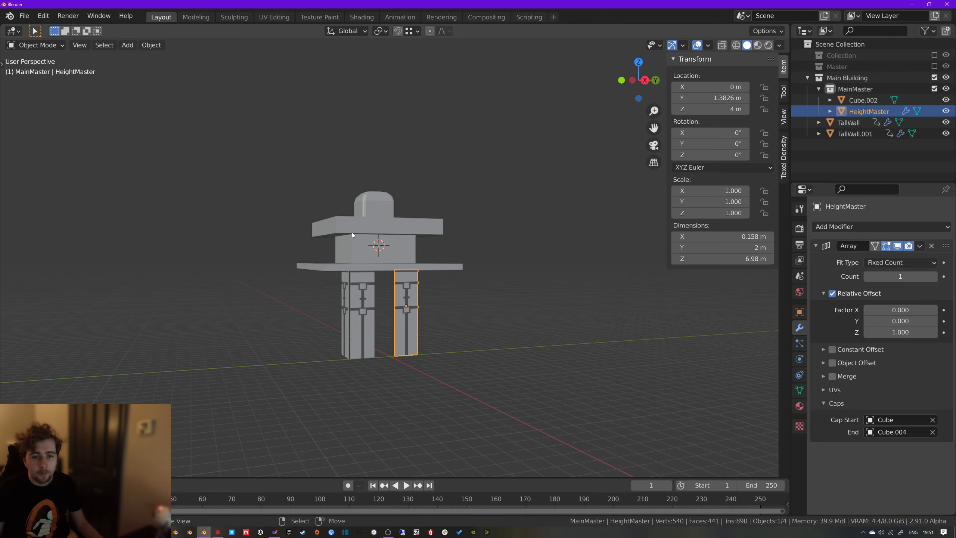
Select the roof object and set its Z location to 7 m
right_click(352, 233)
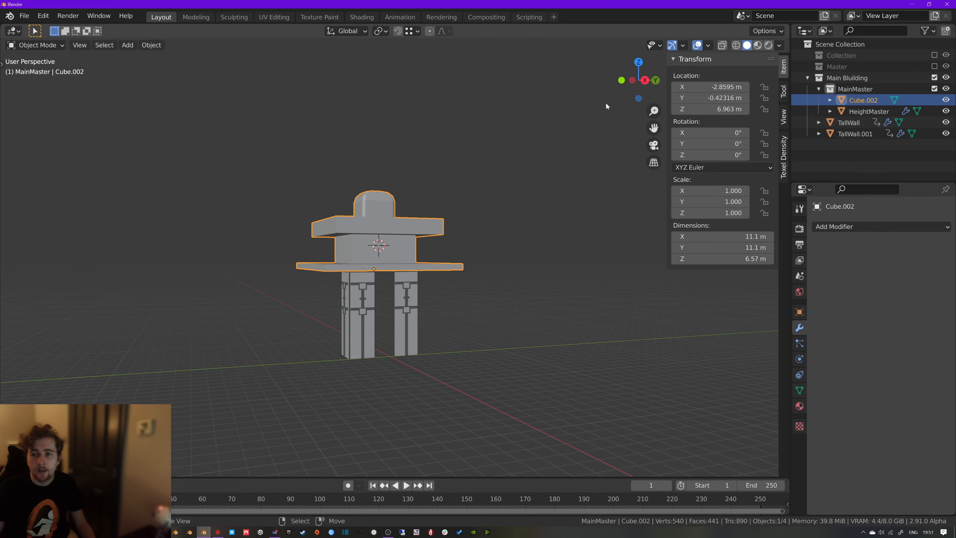
left_click(711, 108)
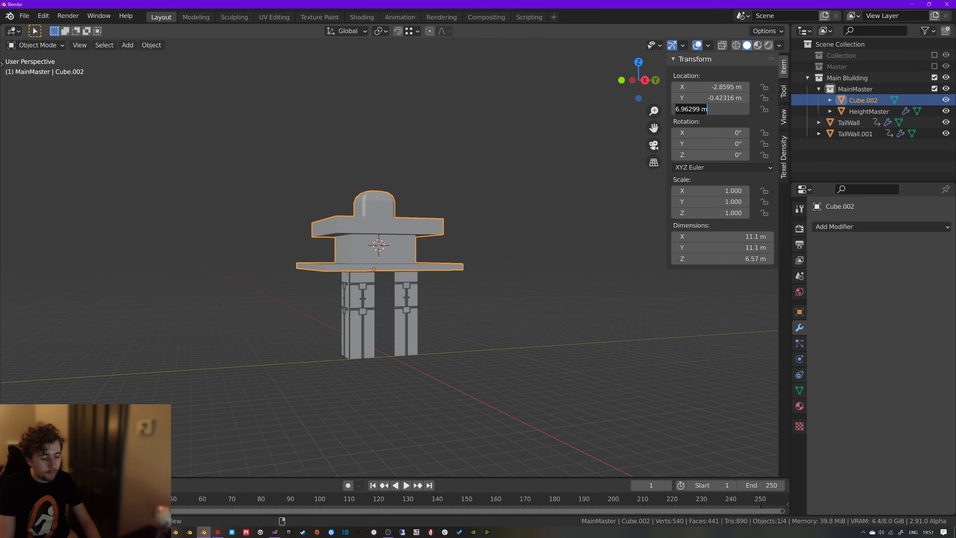
type("7")
key("Return")
middle_click_drag(481, 220, 505, 222)
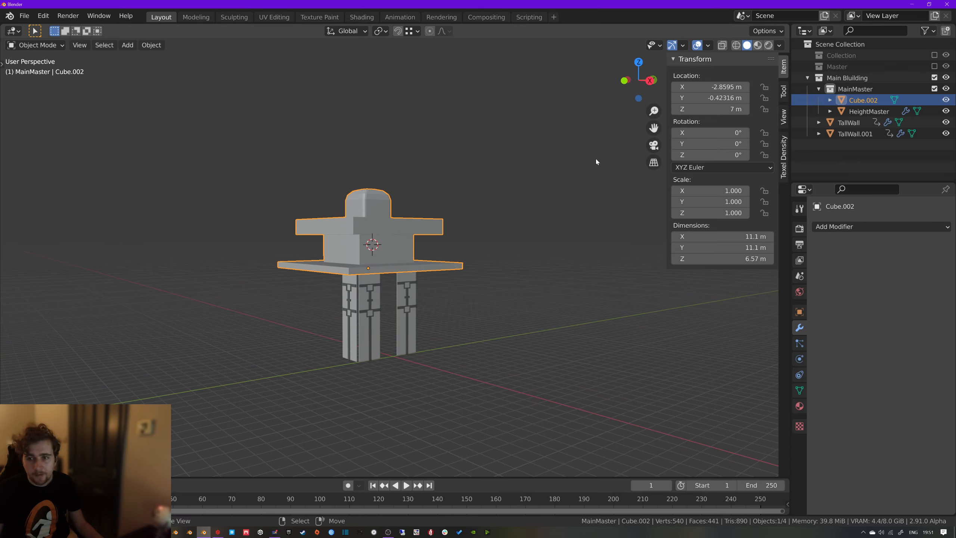
Add a driver to the roof's Z location and choose HeightMaster as its input variable's object
left_click(800, 312)
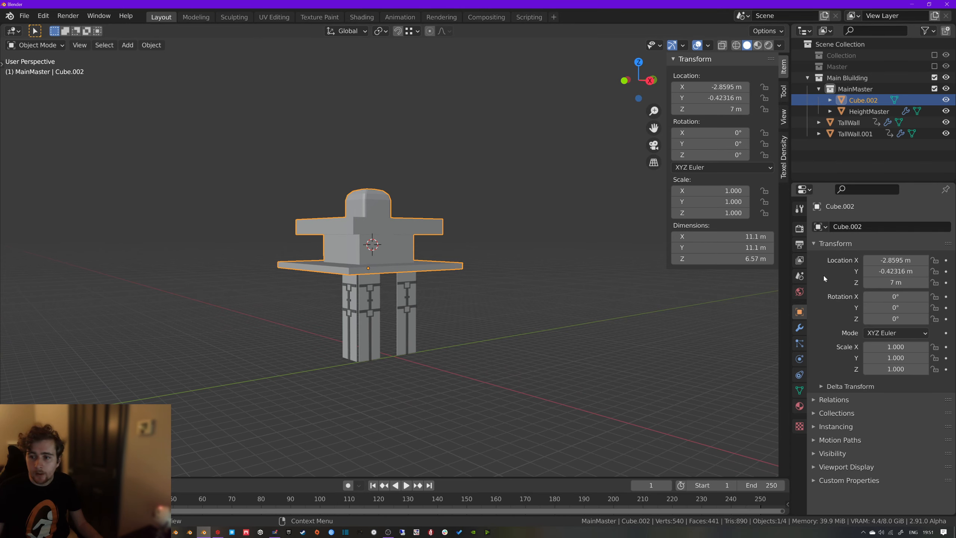
right_click(896, 283)
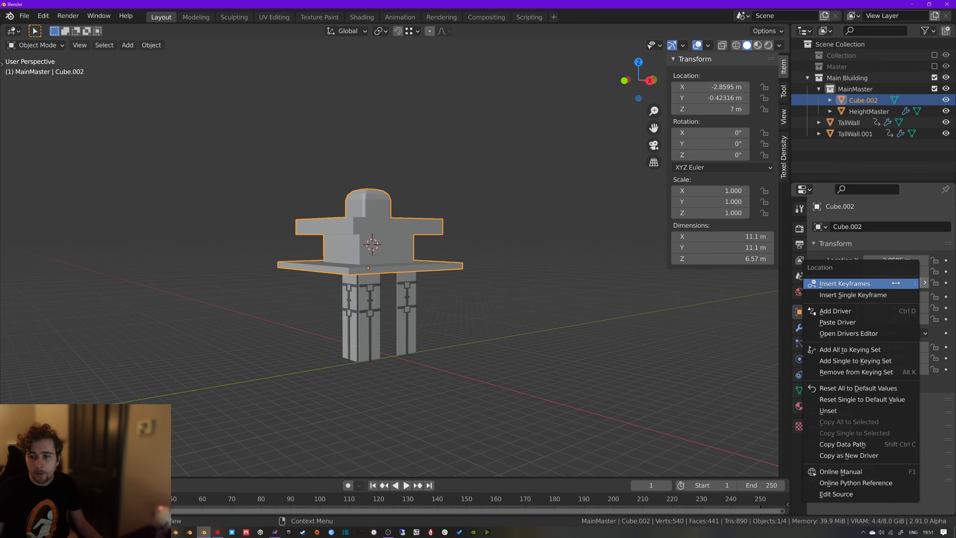
left_click(847, 322)
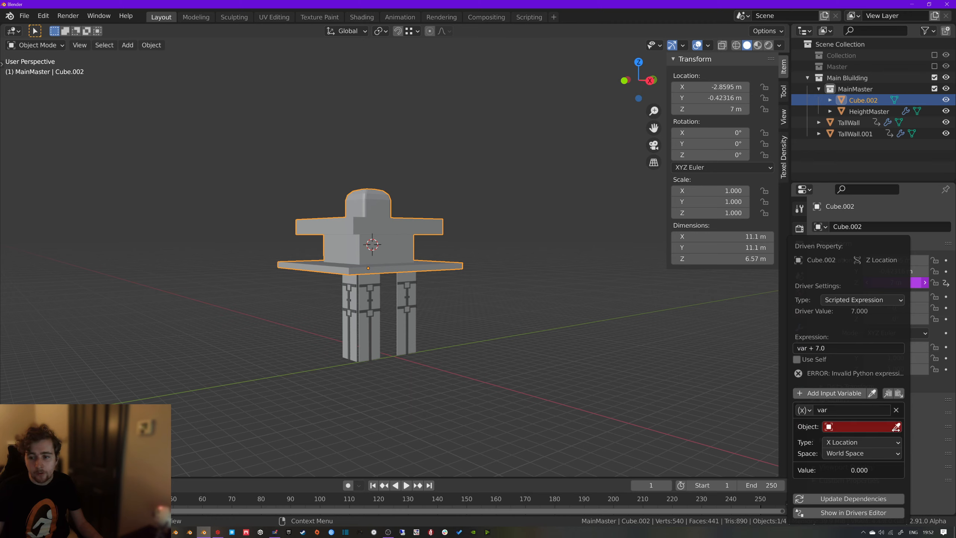
left_click(857, 430)
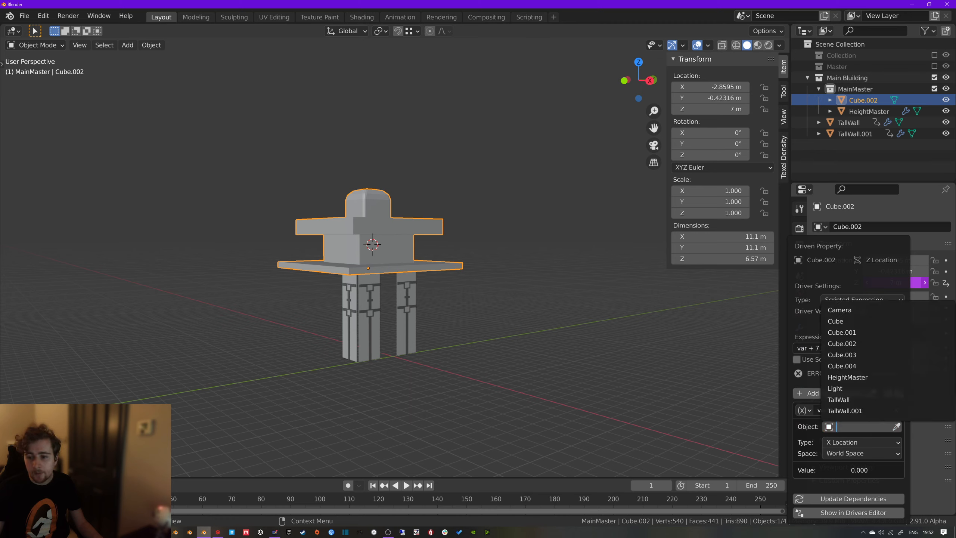
left_click(848, 378)
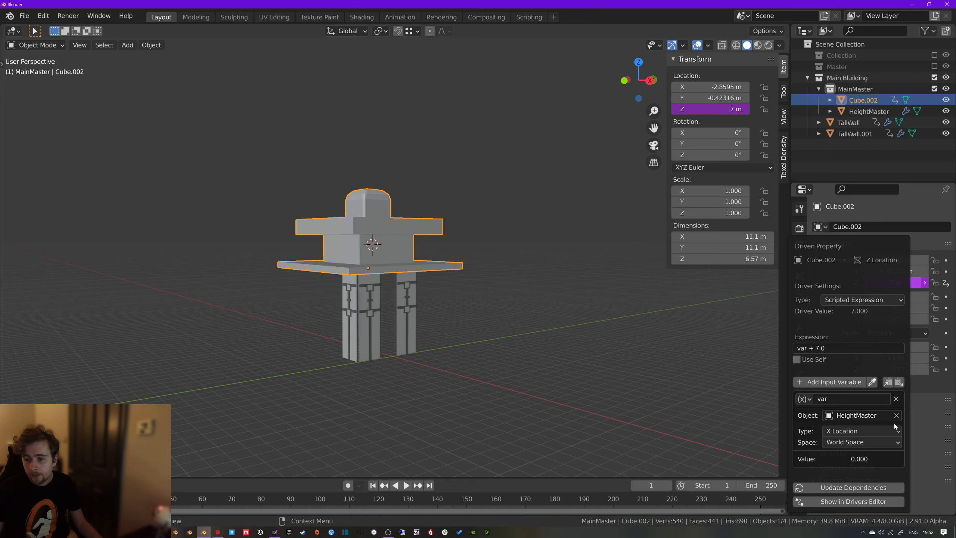
Change the input variable of the roof's Z location driver to the Single Property type
left_click(808, 402)
left_click(808, 400)
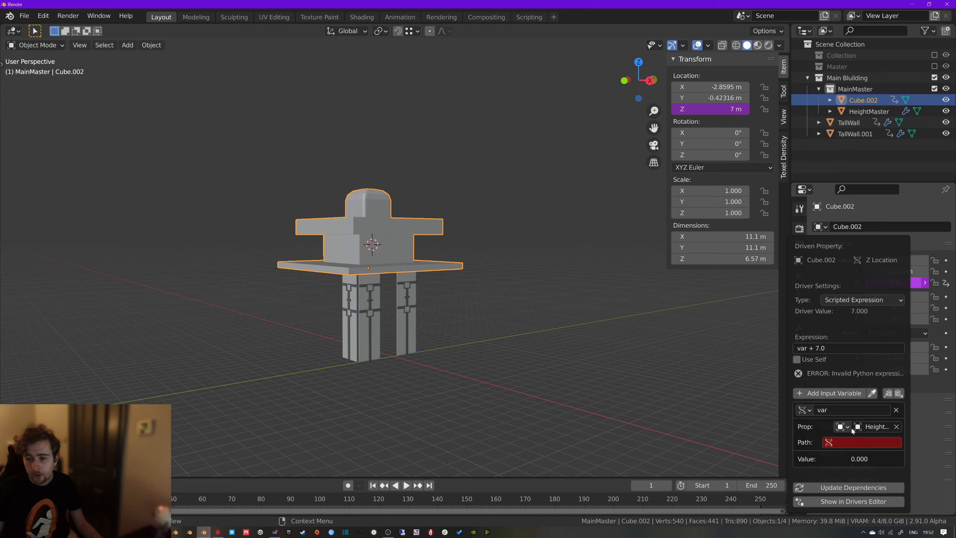
left_click(804, 410)
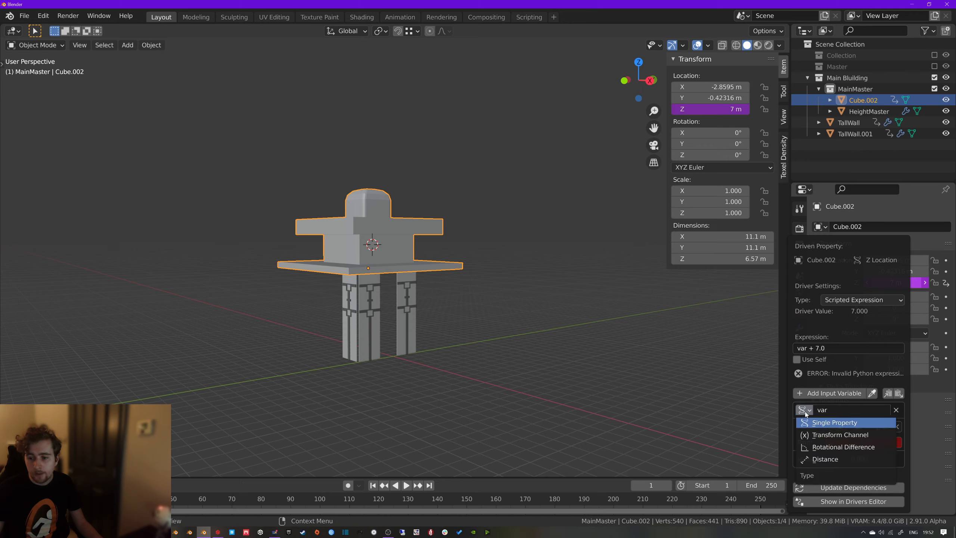
left_click(809, 420)
left_click(862, 442)
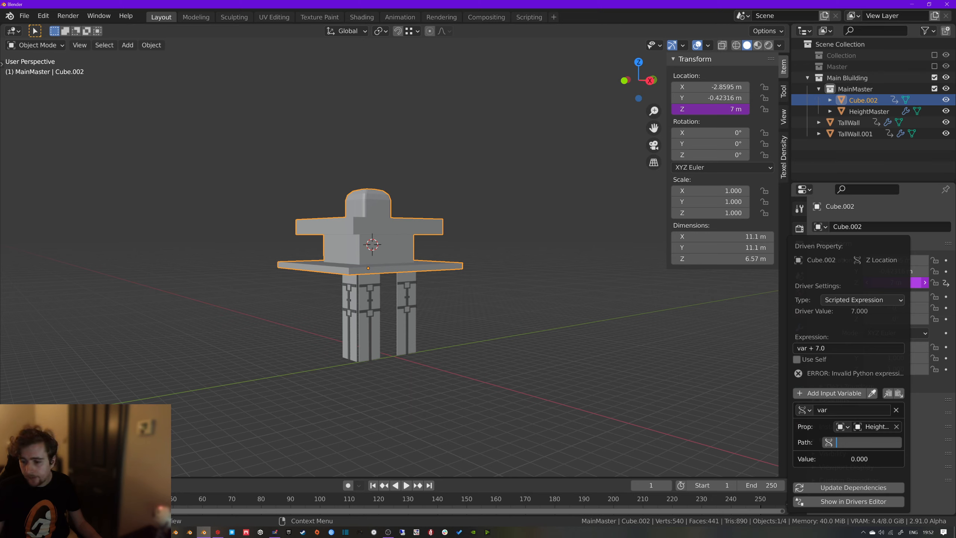
key("Escape")
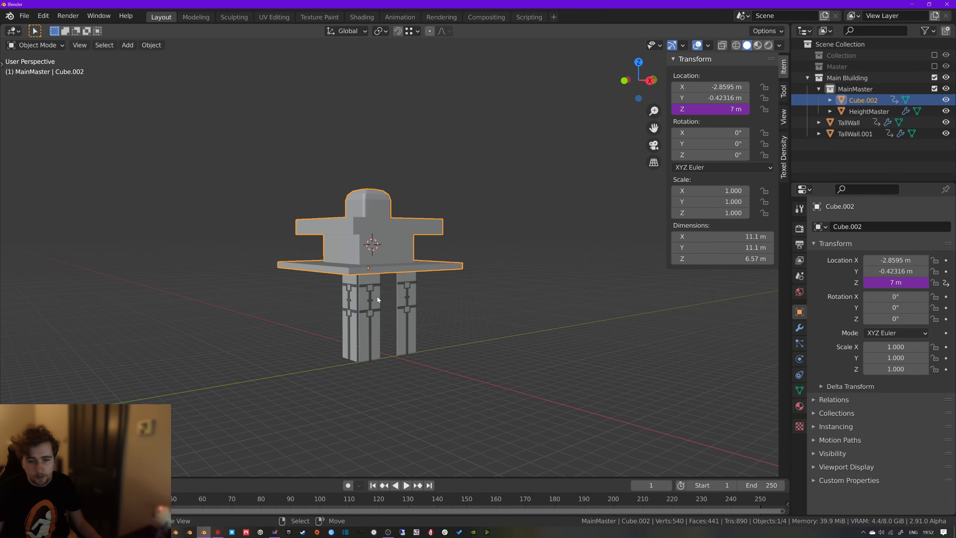
Select HeightMaster and copy the data path of its Array modifier's count
left_click(415, 297)
left_click(800, 327)
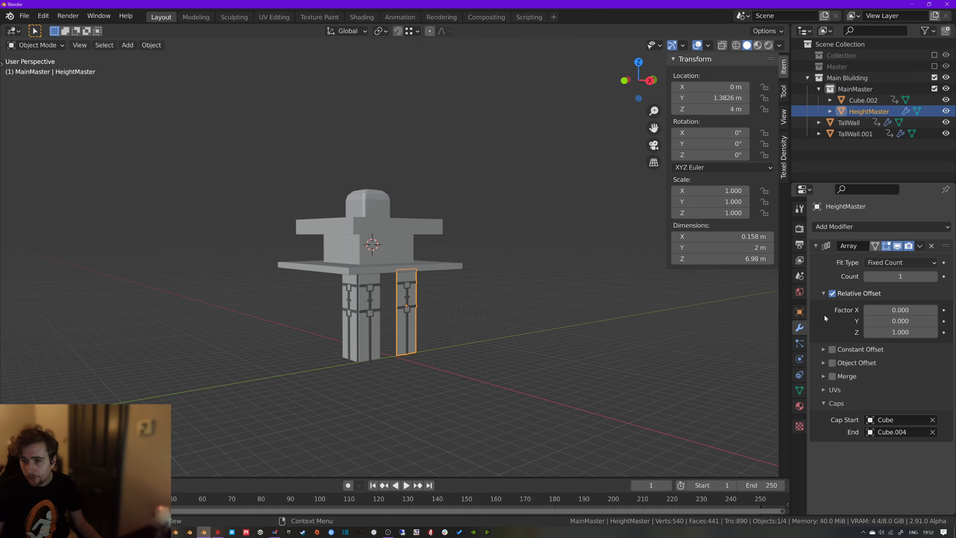
right_click(893, 280)
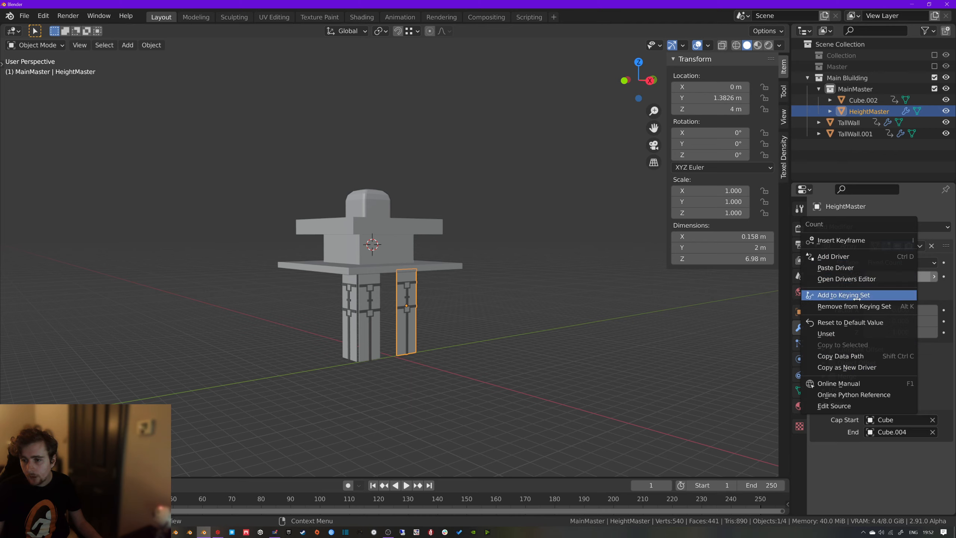
left_click(848, 364)
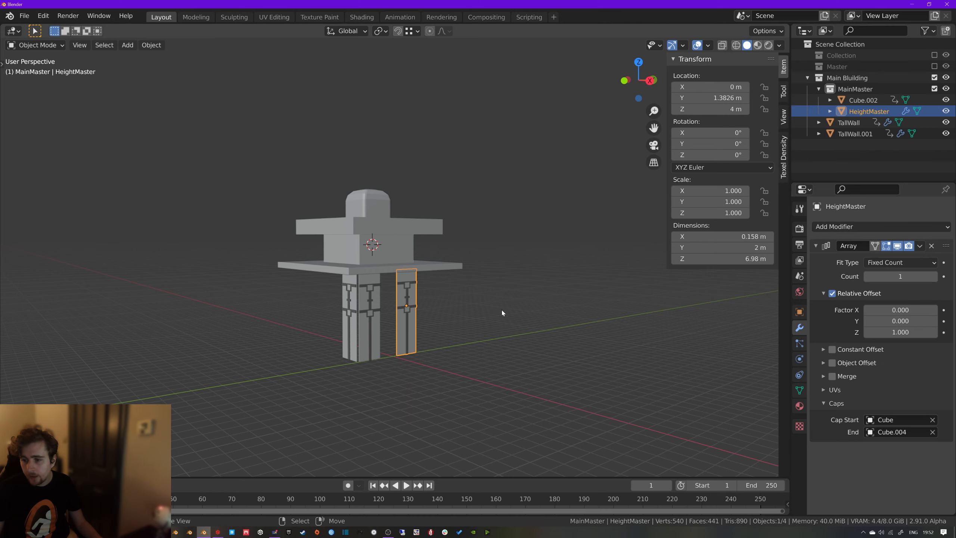
Edit the roof's Z location driver and set its variable's path to modifiers["Array"].count
left_click(387, 261)
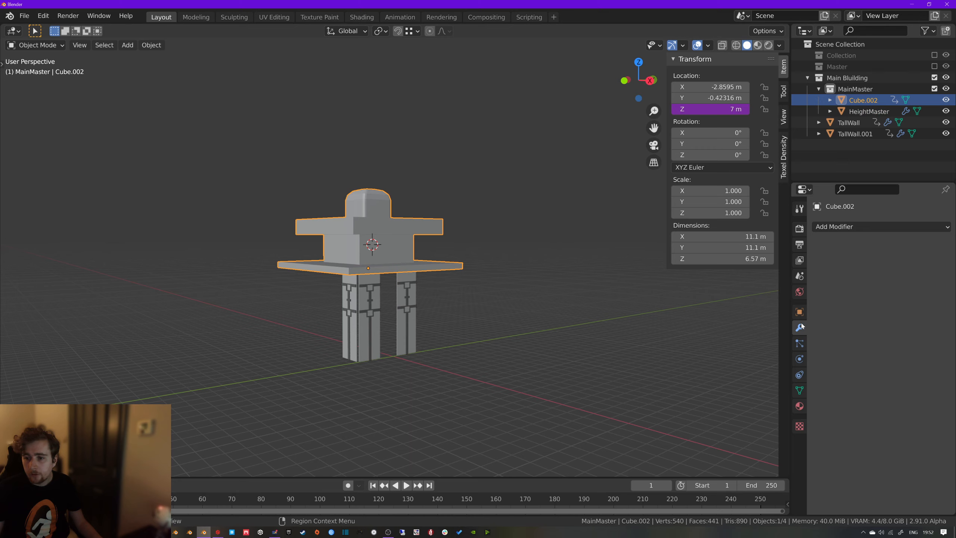
left_click(800, 312)
right_click(878, 282)
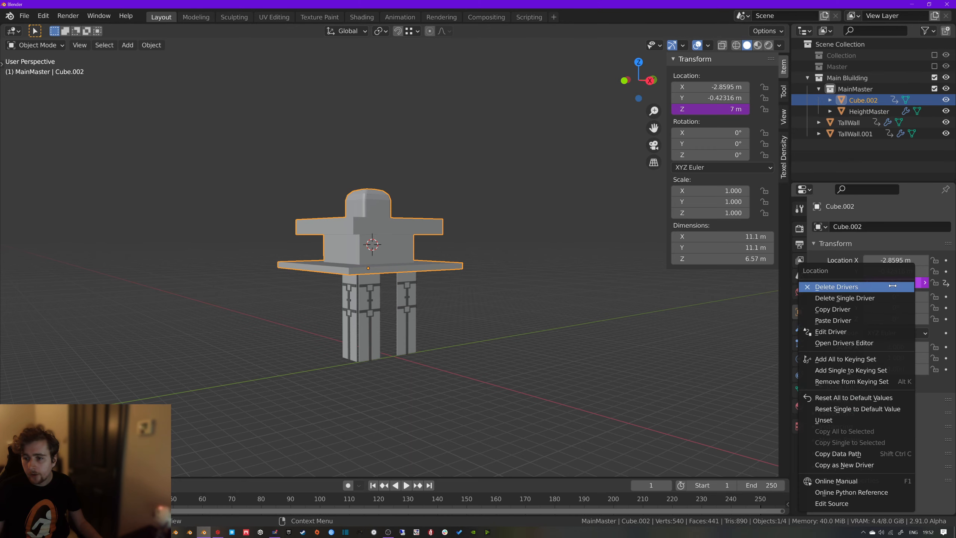
left_click(847, 331)
left_click(862, 454)
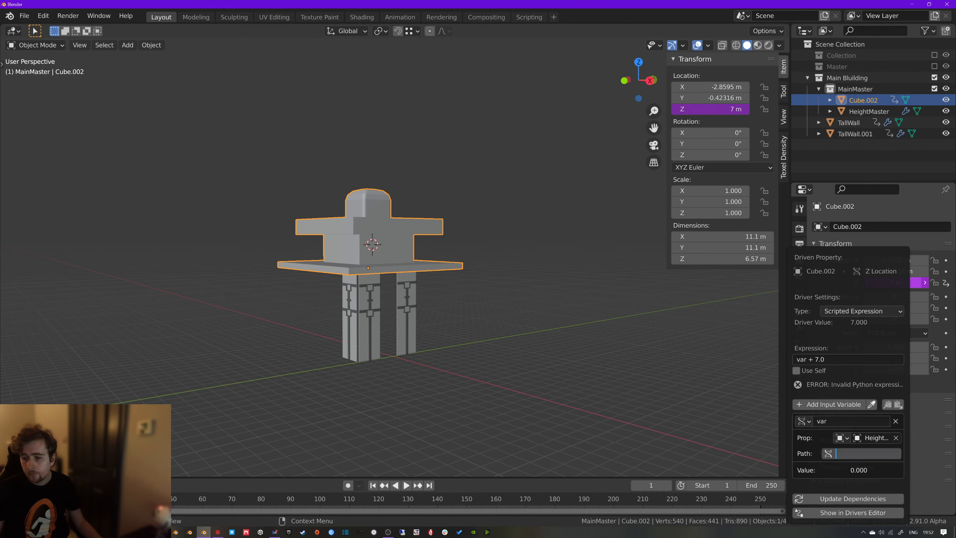
type("modifiers[\"Array\"].count")
key("Return")
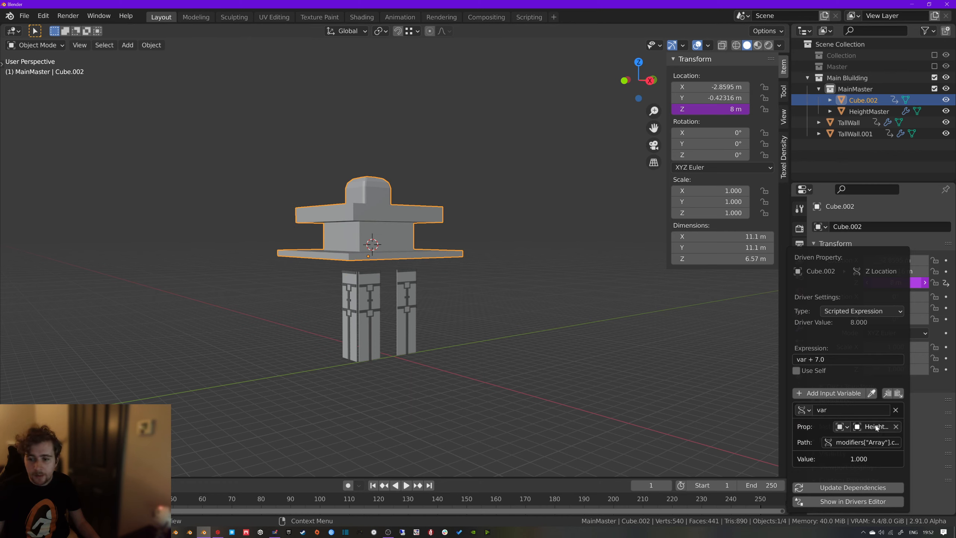
Put the variable in brackets in the roof driver's expression, making it (var) + 7.0
left_click(828, 359)
left_click(809, 360)
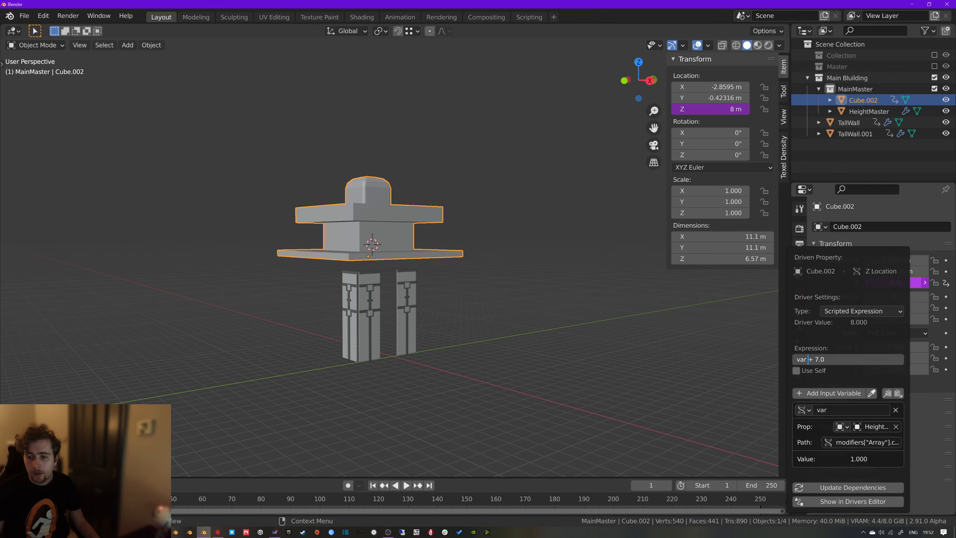
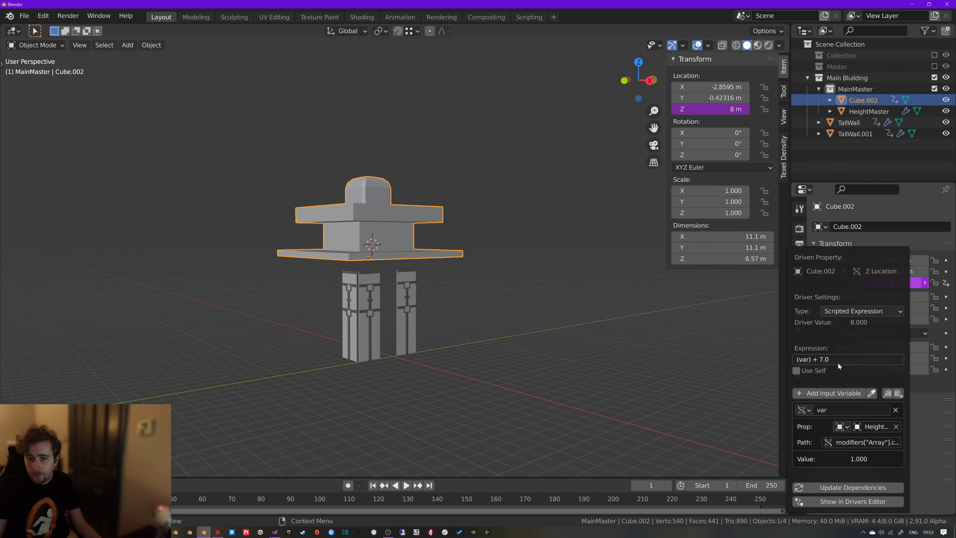
left_click(926, 283)
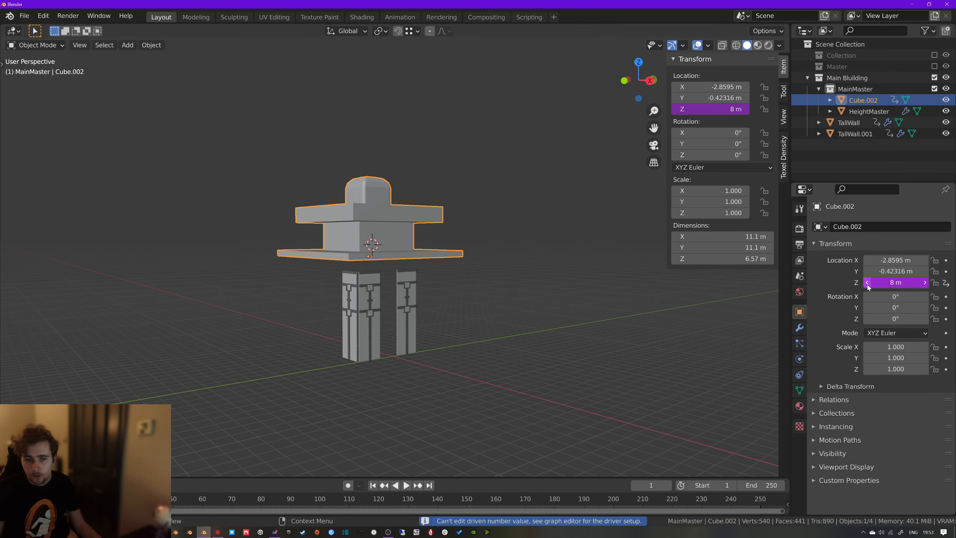
left_click(926, 283)
left_click(426, 290)
left_click(411, 293)
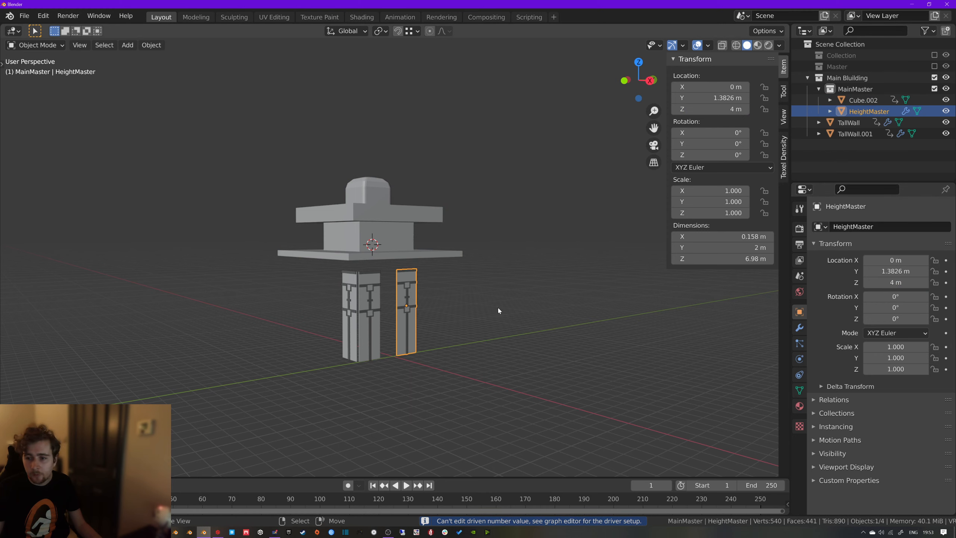
left_click(800, 328)
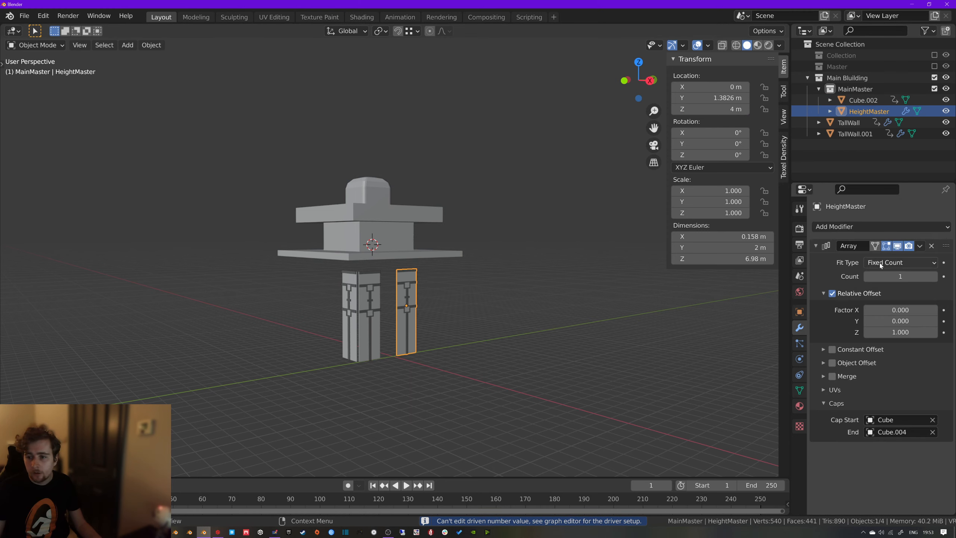
Select the roof and open its Z location driver in a separate Drivers Editor window
left_click(415, 239)
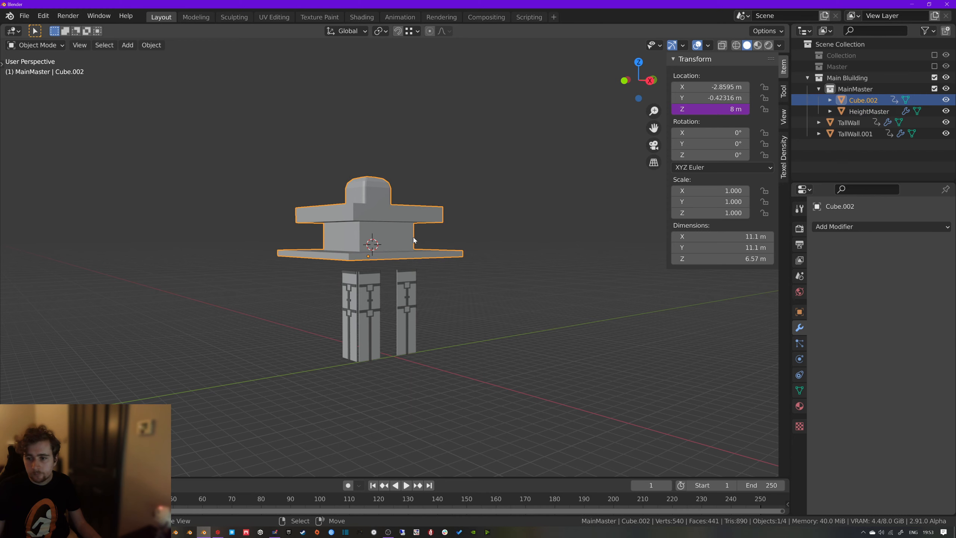
left_click(800, 312)
right_click(896, 281)
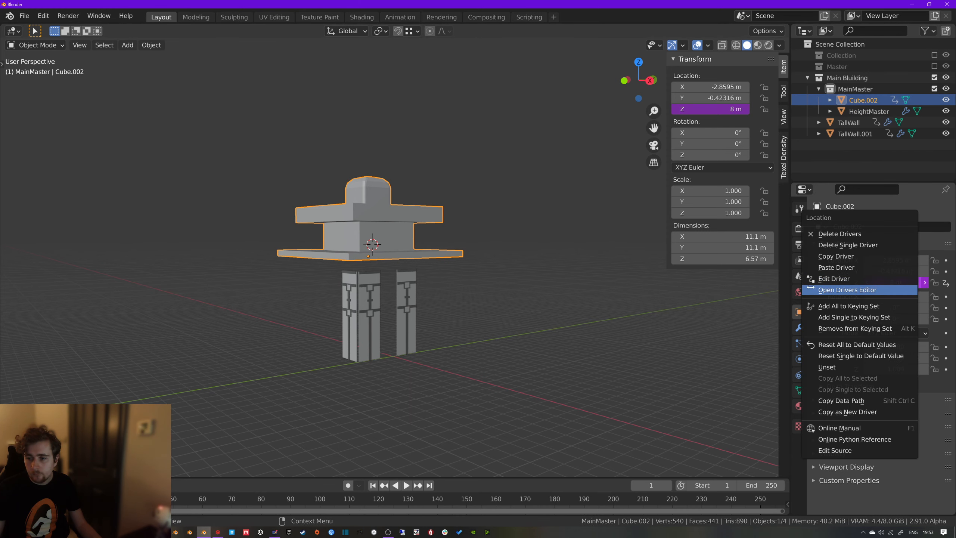
right_click(908, 285)
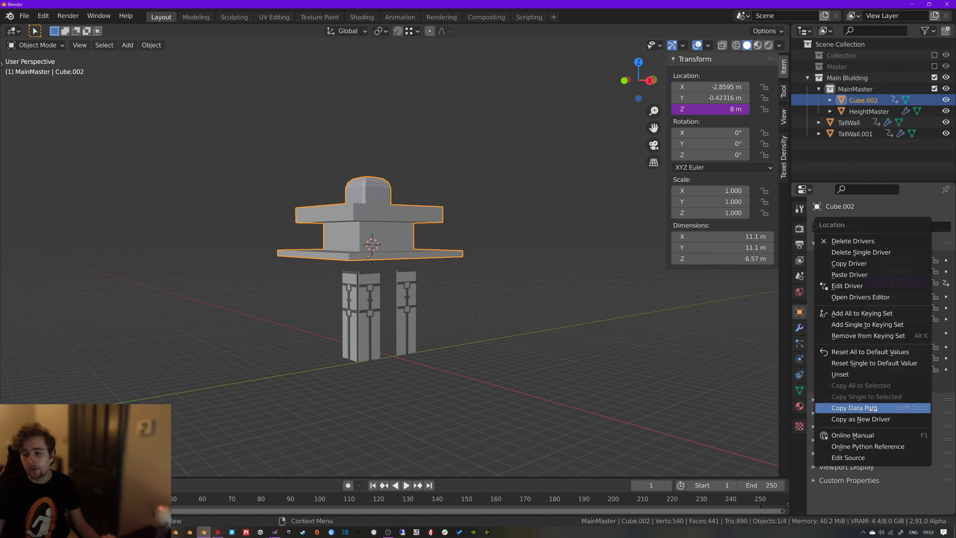
left_click(854, 408)
right_click(896, 283)
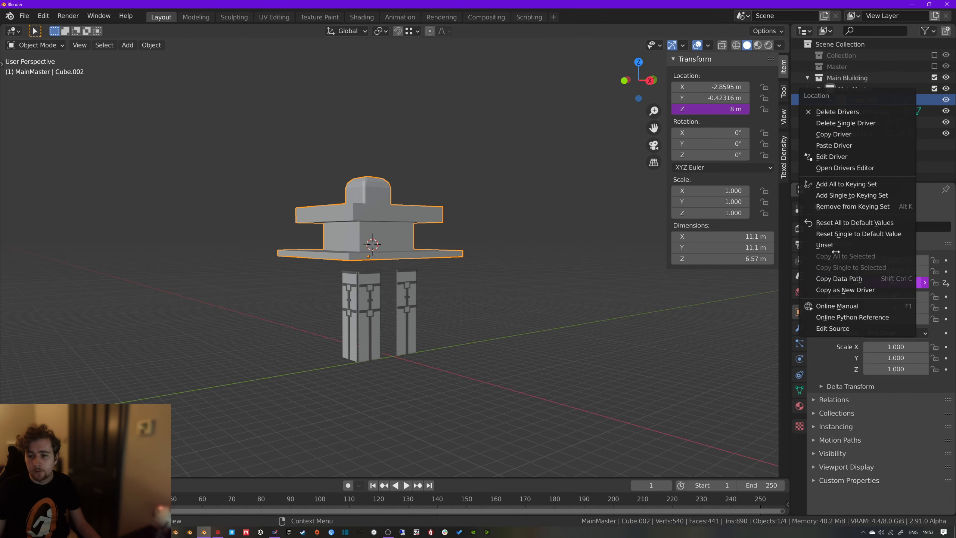
right_click(896, 284)
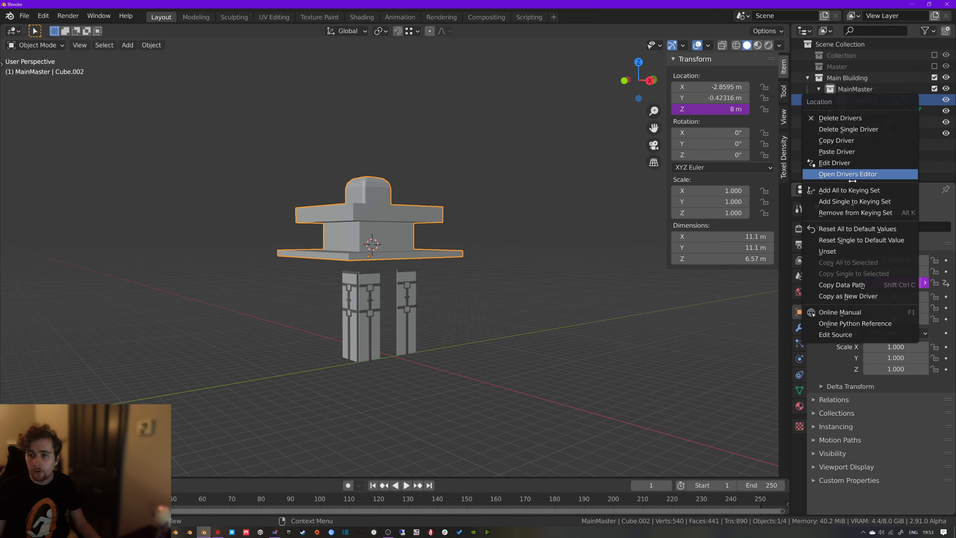
left_click(852, 163)
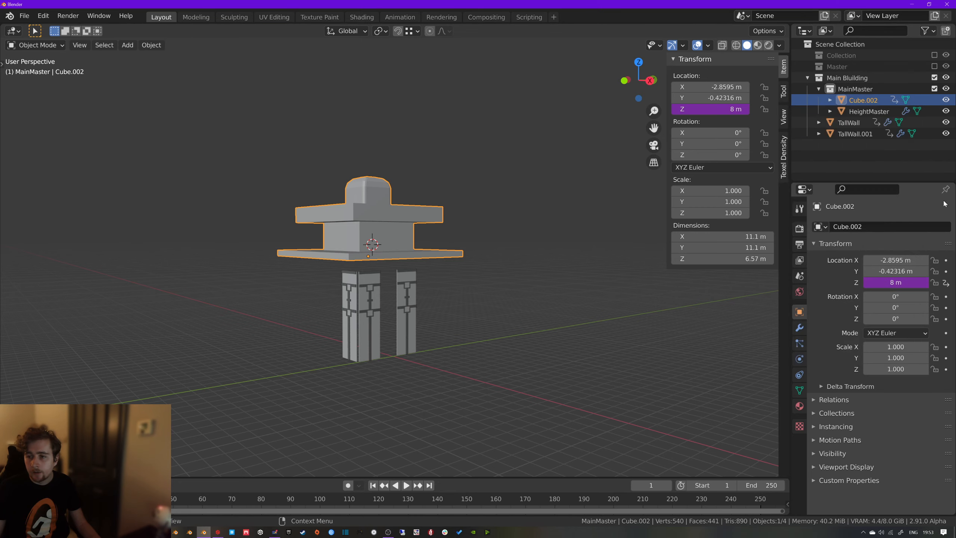
right_click(902, 284)
left_click(855, 296)
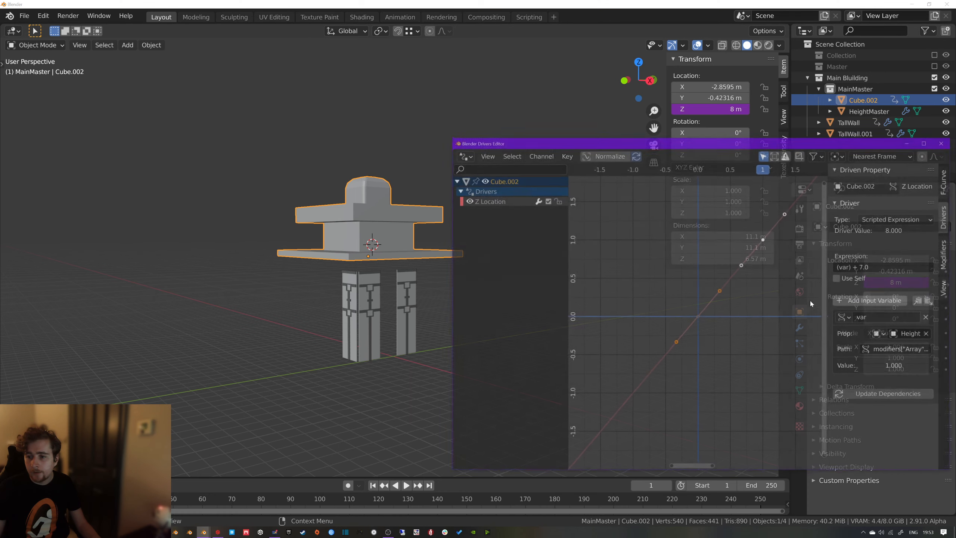
left_click_drag(589, 145, 308, 99)
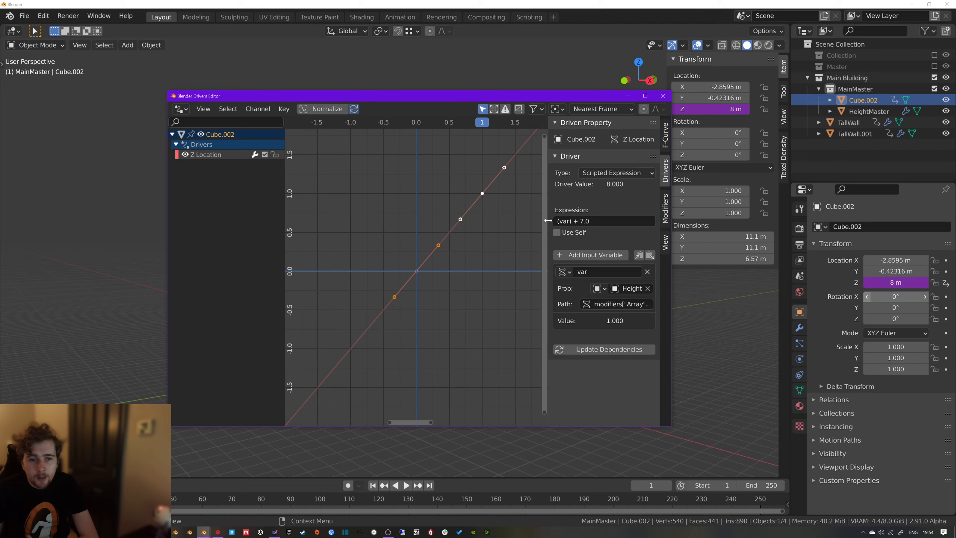
Set the driver expression to (var-1) + 7.0 and move the Drivers Editor clear of the model
left_click(570, 221)
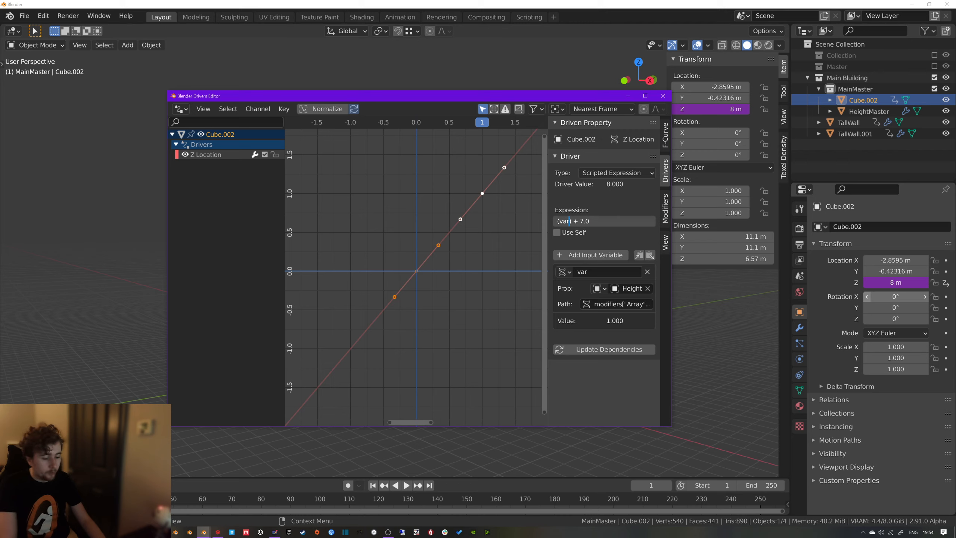
key("Return")
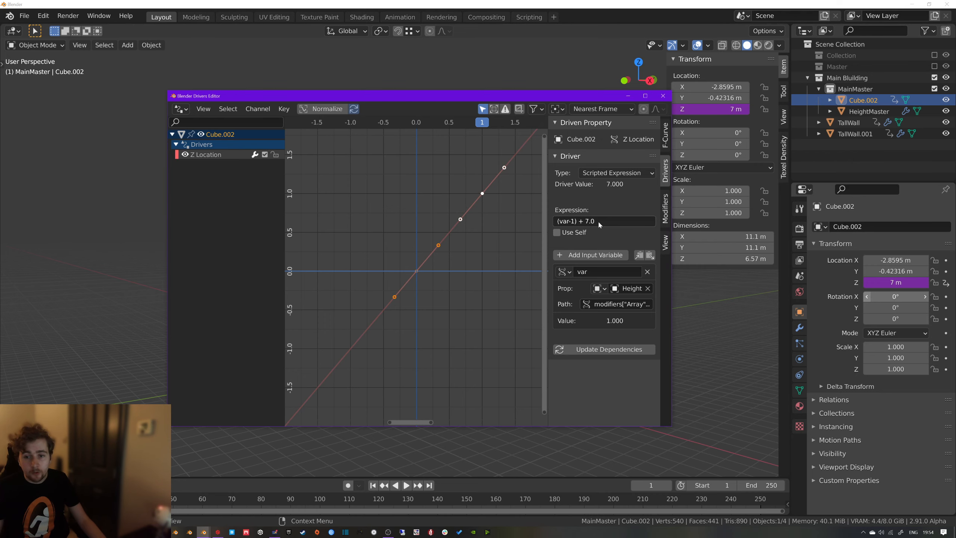
left_click_drag(304, 99, 298, 115)
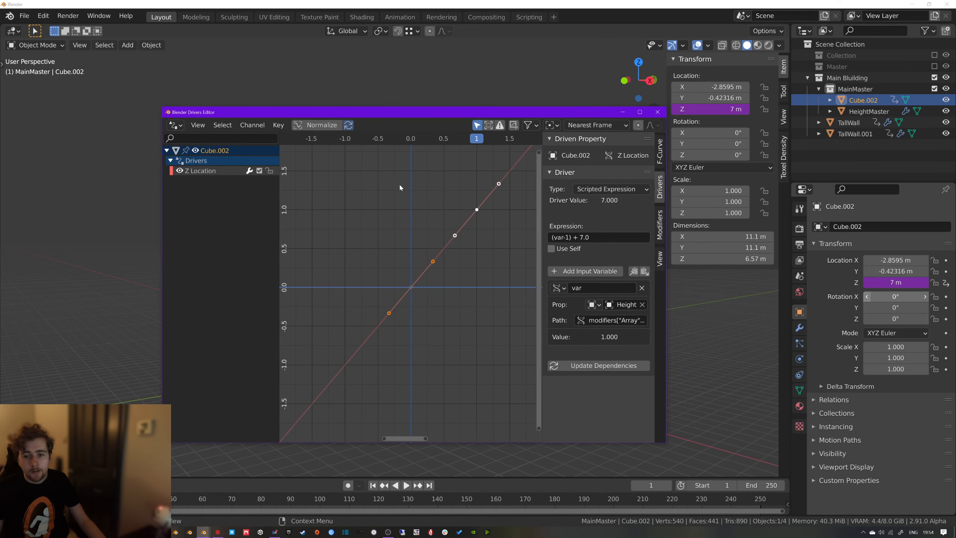
left_click_drag(552, 112, 484, 382)
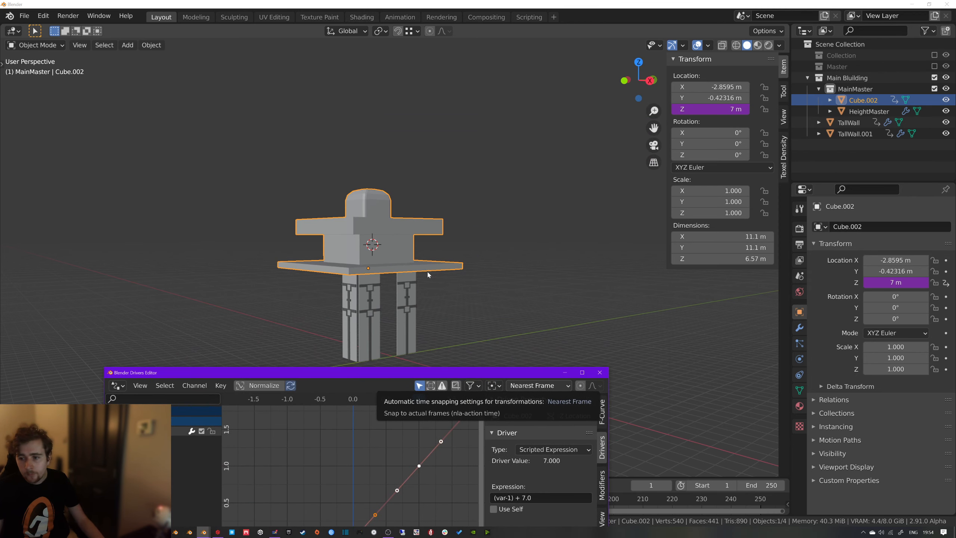
Select HeightMaster and raise its Array modifier's count to 2 to test the roof's height
left_click(421, 292)
left_click(801, 328)
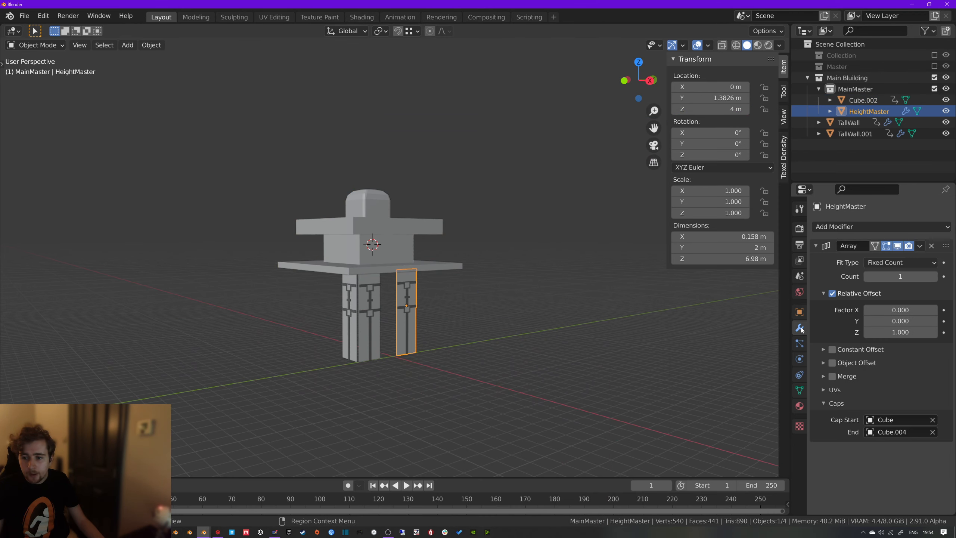
left_click(934, 277)
scroll(468, 277, "up", 5)
middle_click_drag(600, 276, 467, 266)
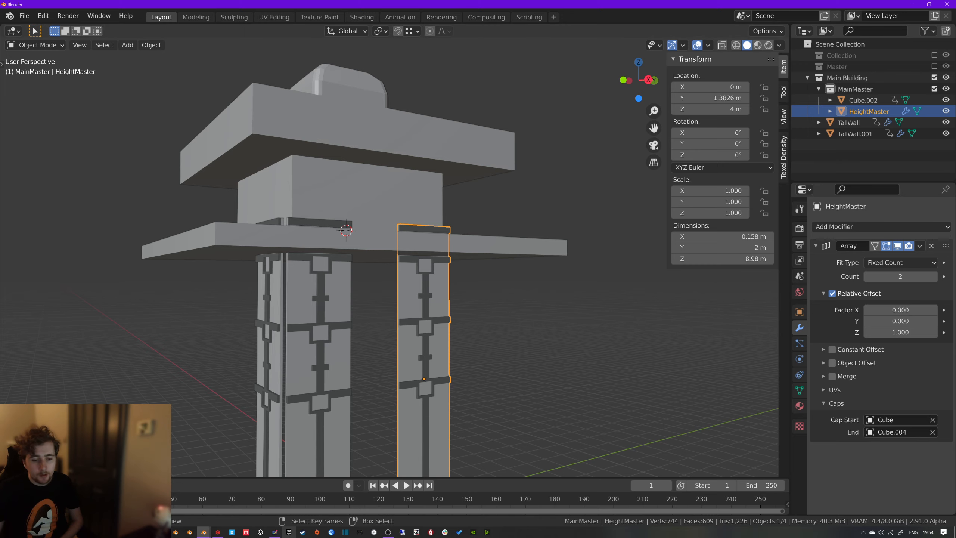
Bring the Drivers Editor back over the model and select the roof to show its Z location driver
left_click(204, 532)
left_click(243, 499)
left_click_drag(330, 373, 260, 257)
left_click_drag(374, 256, 398, 225)
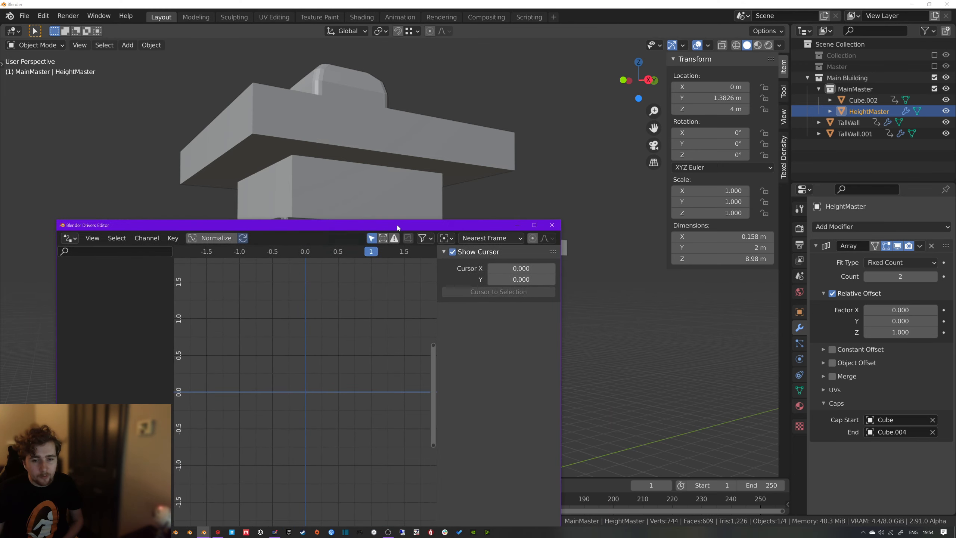
left_click_drag(194, 223, 214, 209)
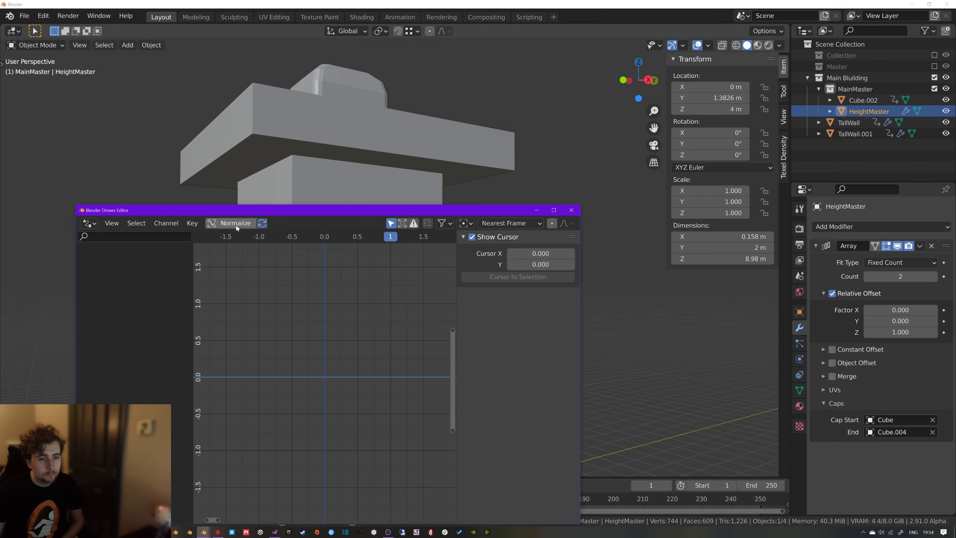
left_click_drag(362, 212, 328, 200)
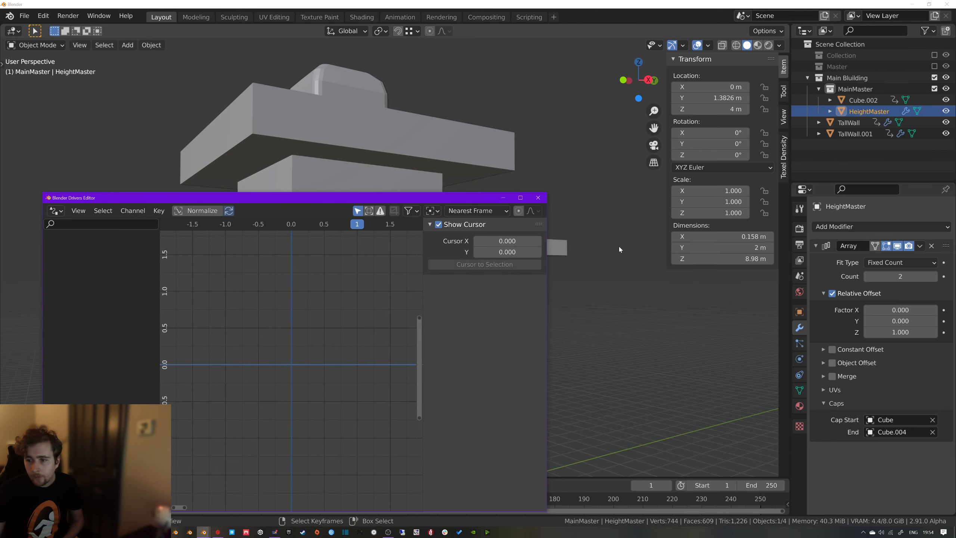
left_click_drag(447, 201, 328, 186)
left_click(436, 206)
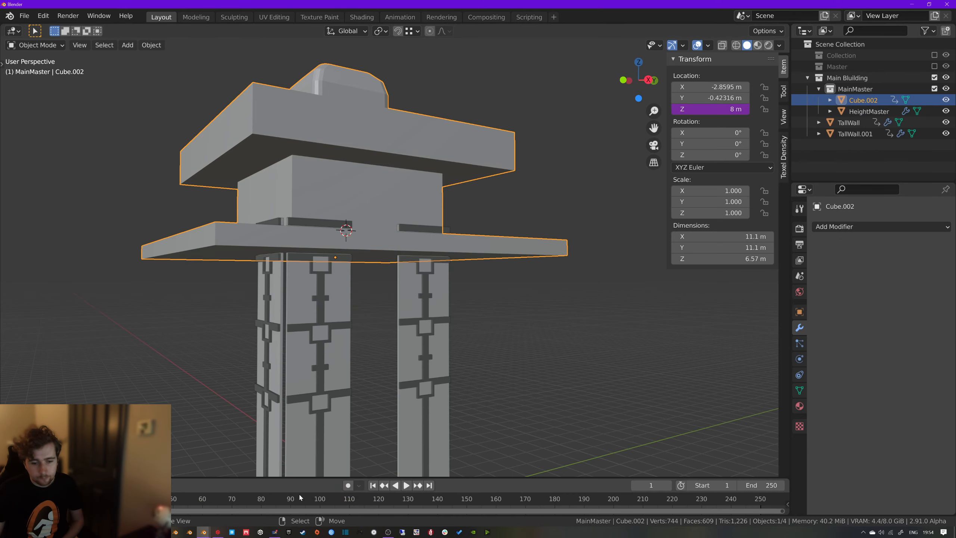
left_click(204, 532)
left_click(251, 511)
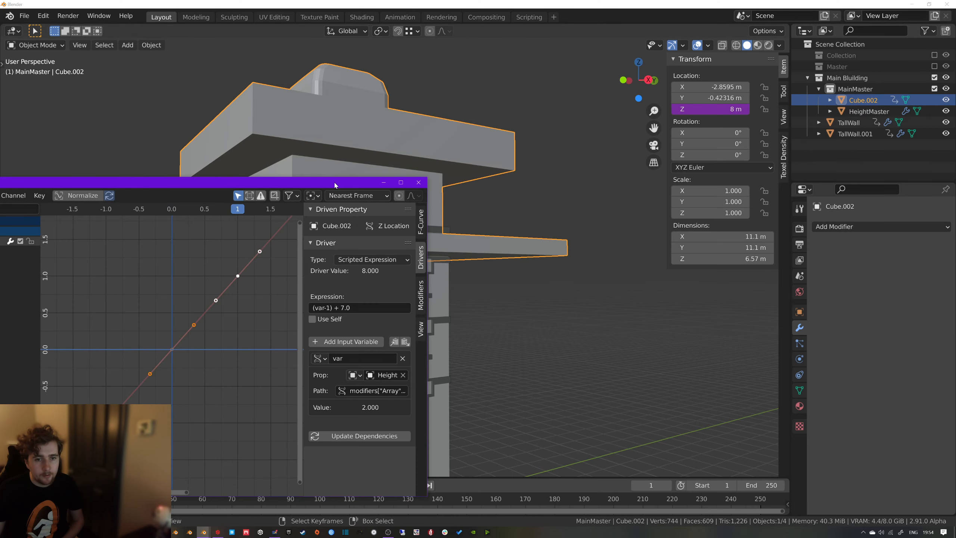
Set the roof's Z location driver expression to (var-1)*4 + 7.0 and move the Drivers Editor clear of the model
left_click_drag(334, 182, 518, 134)
left_click(513, 258)
left_click(513, 259)
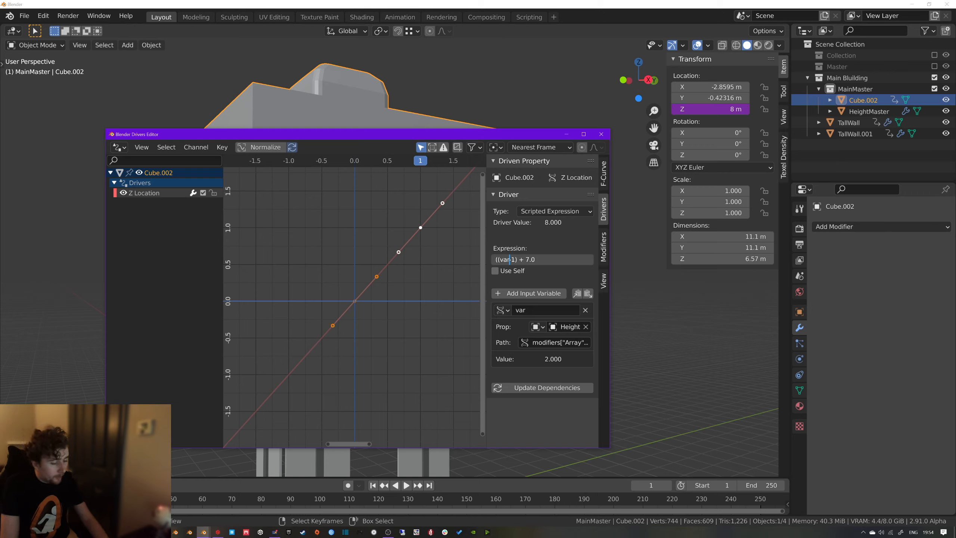
type("*")
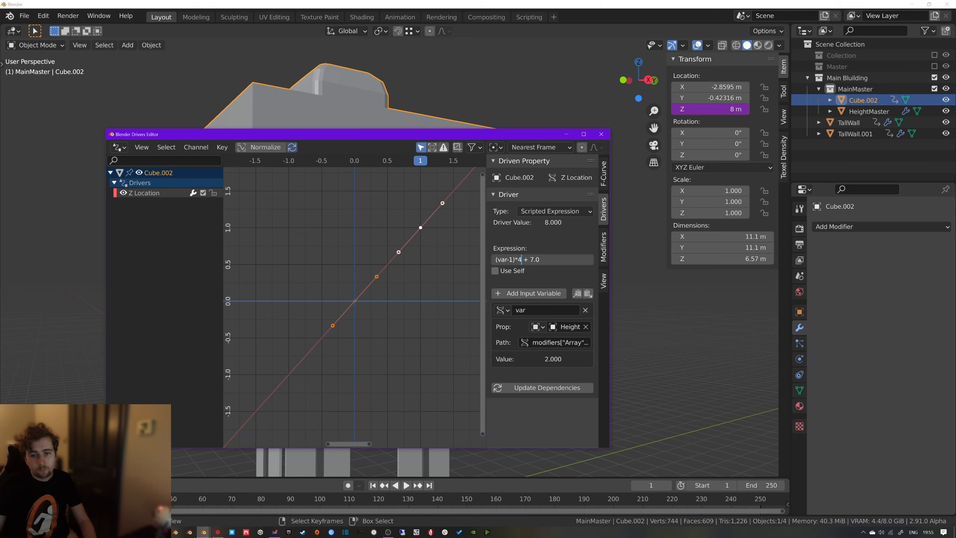
key("Return")
left_click_drag(535, 134, 745, 241)
Set the roof's Z location driver expression to (var-1)*2 + 7.0 and close the Drivers Editor
left_click(732, 366)
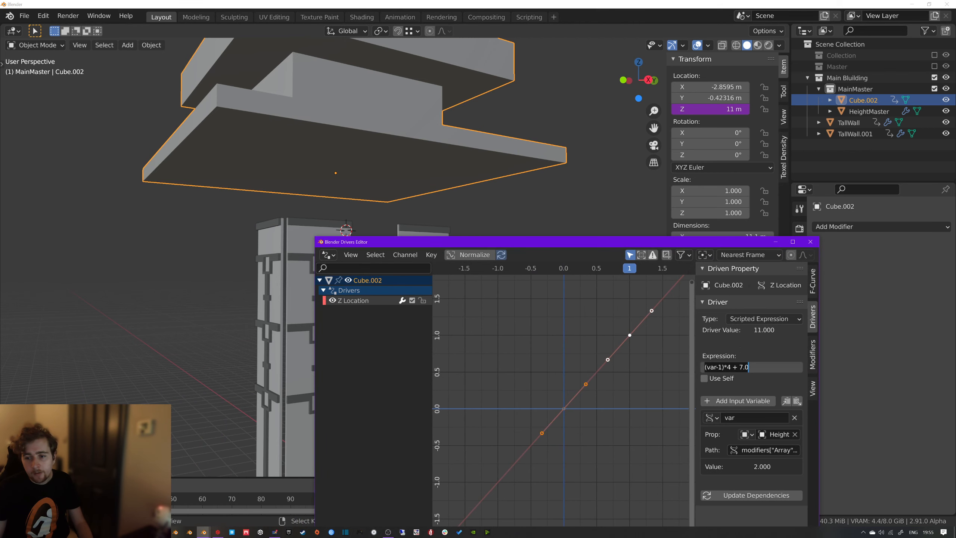
type("2")
key("Return")
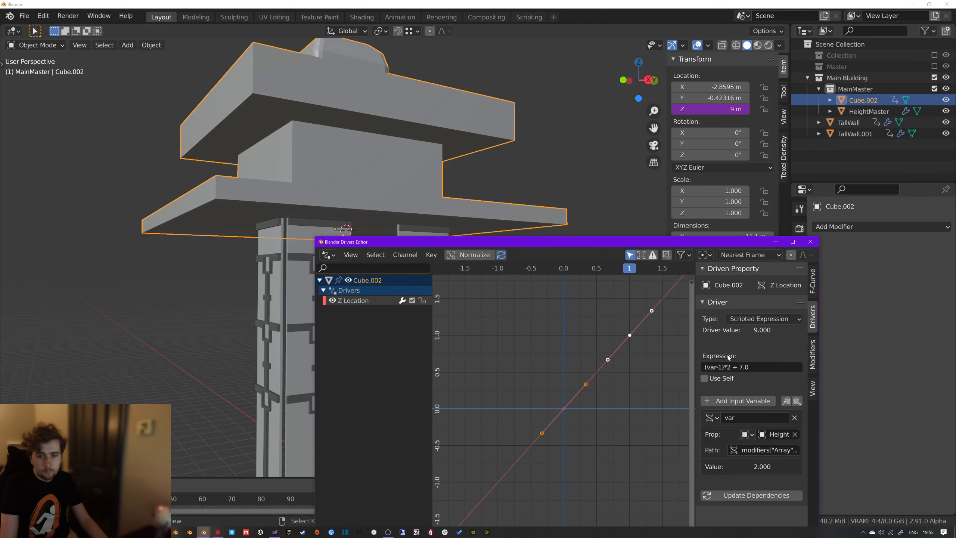
left_click_drag(760, 245, 561, 235)
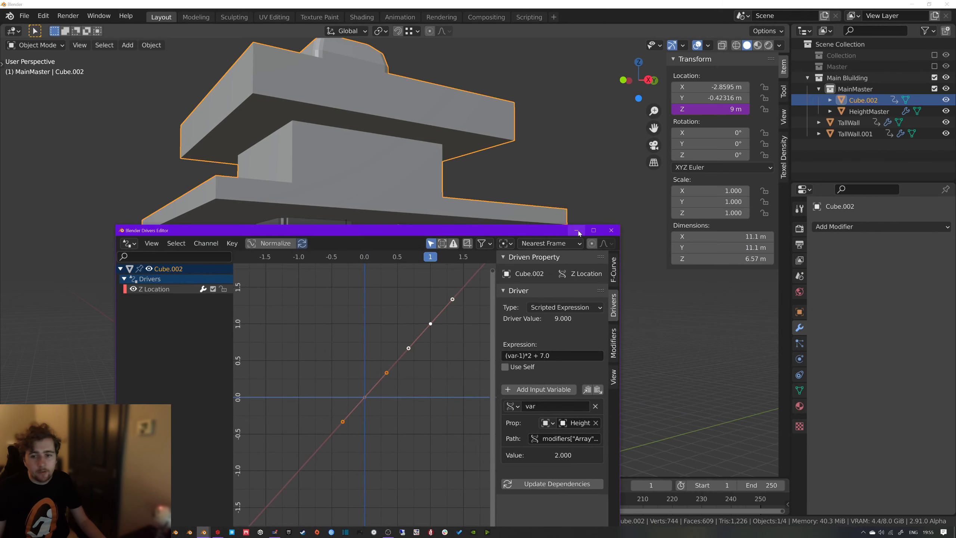
left_click(611, 230)
Select HeightMaster and raise its Array modifier's count to 4 to test how the roof follows the walls
middle_click_drag(549, 272, 427, 268)
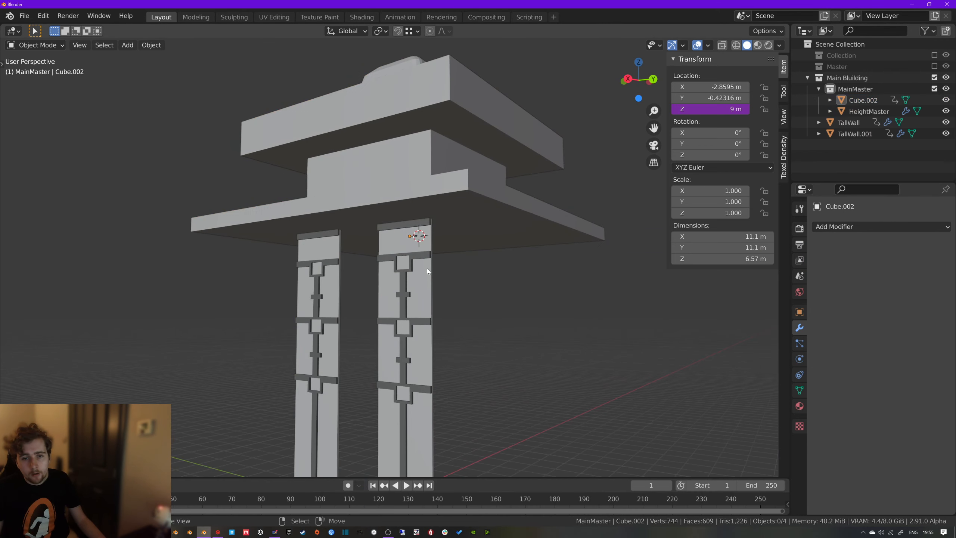
left_click(428, 269)
middle_click_drag(537, 286, 615, 288)
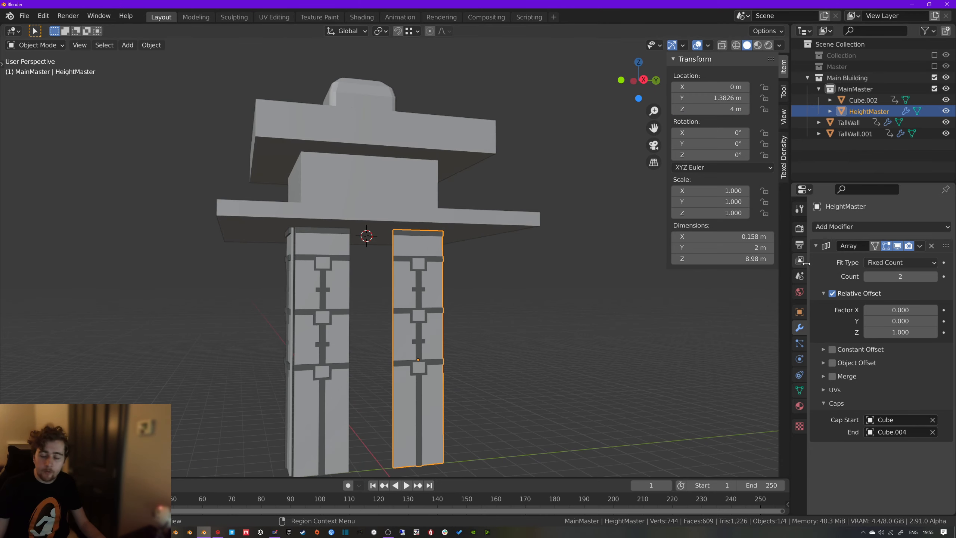
left_click(867, 276)
left_click(934, 277)
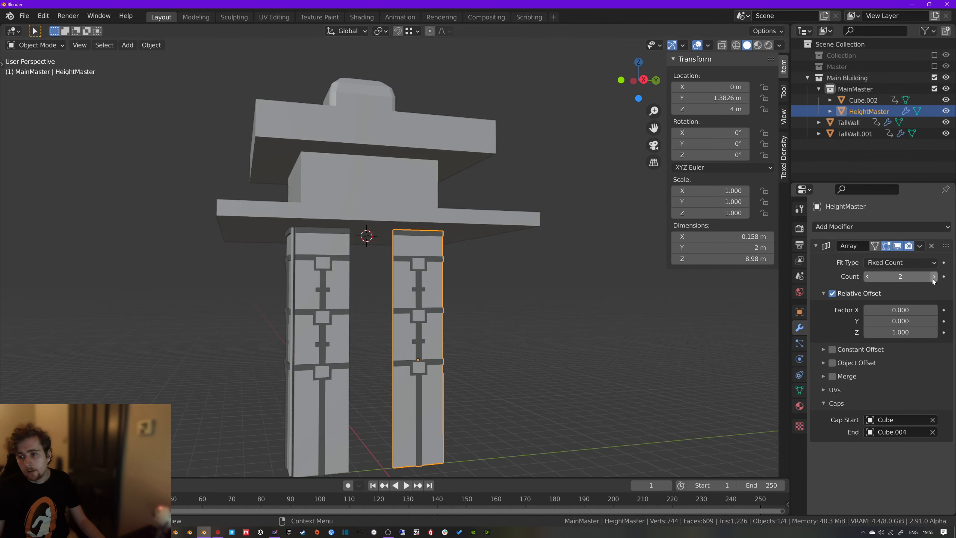
left_click(933, 277)
middle_click_drag(599, 256, 685, 261)
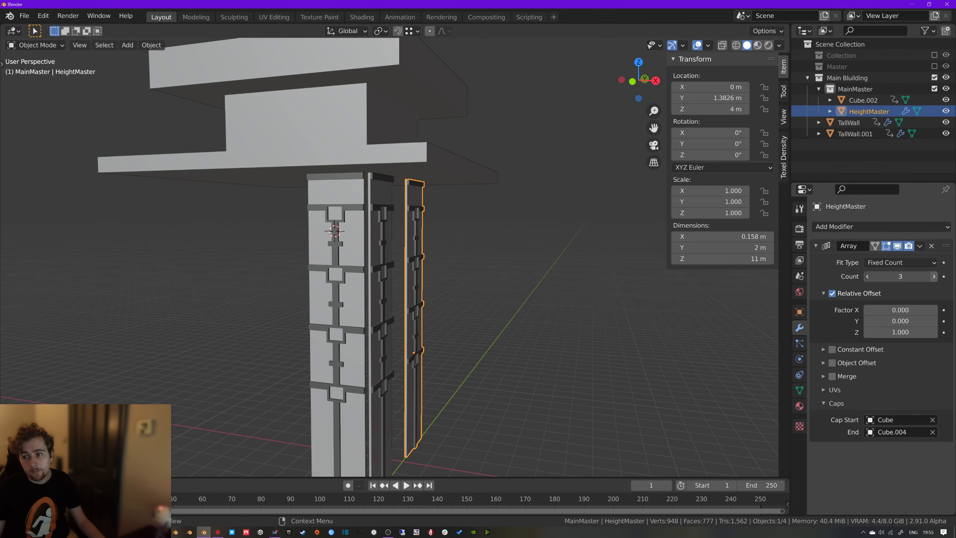
left_click(934, 276)
middle_click_drag(464, 269, 536, 270)
left_click(537, 270)
middle_click_drag(465, 271, 472, 275)
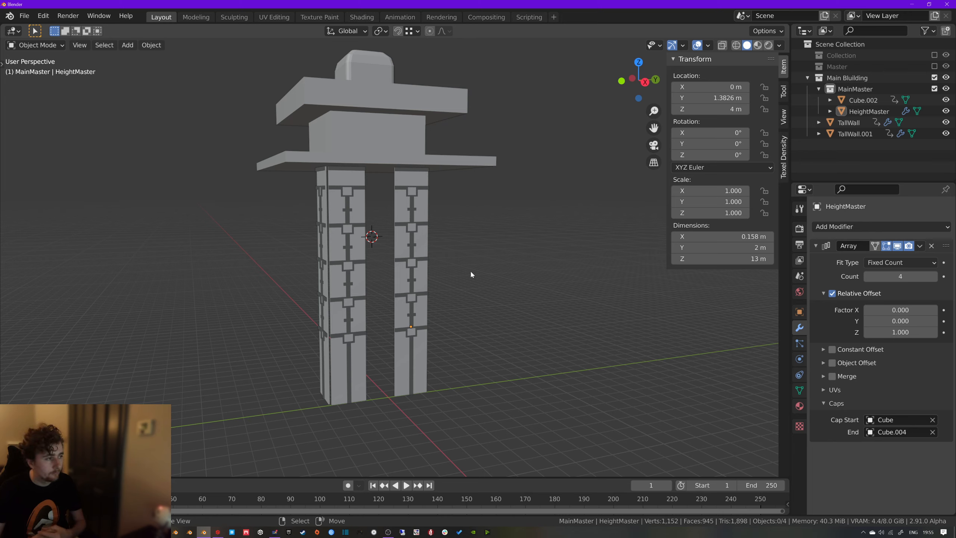
Vary HeightMaster's array count between 1 and 4 to test the roof's tracking, ending at 2
left_click(868, 276)
left_click(868, 277)
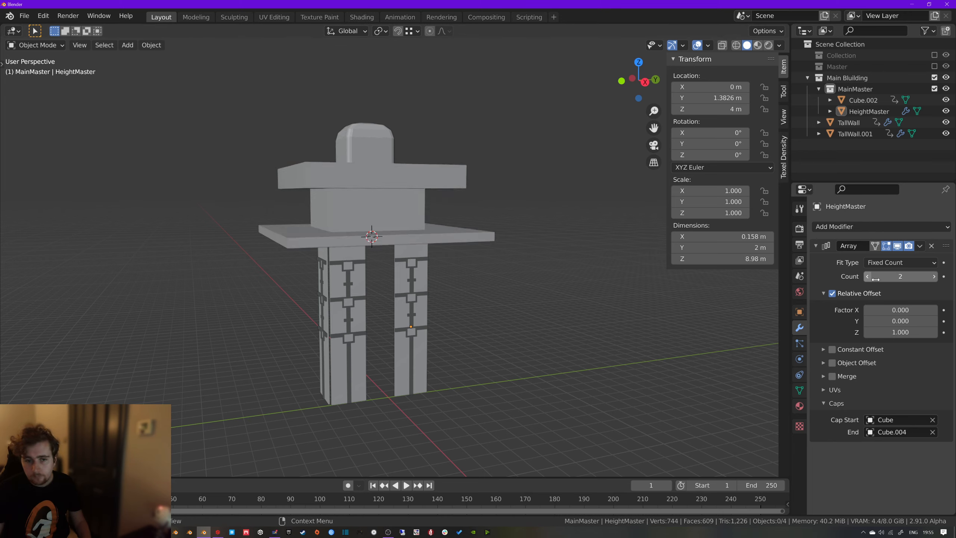
left_click(934, 277)
left_click(935, 277)
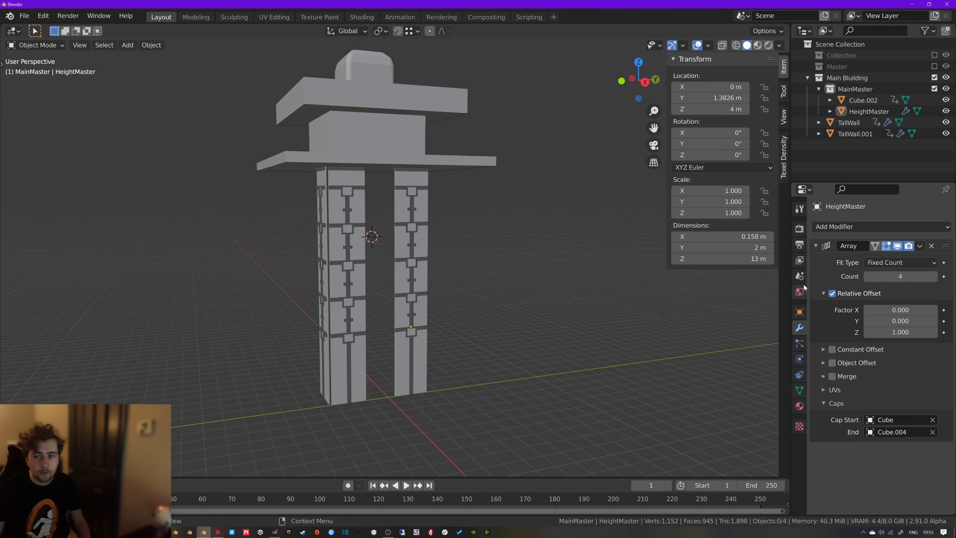
left_click(867, 277)
left_click(867, 277)
left_click(868, 276)
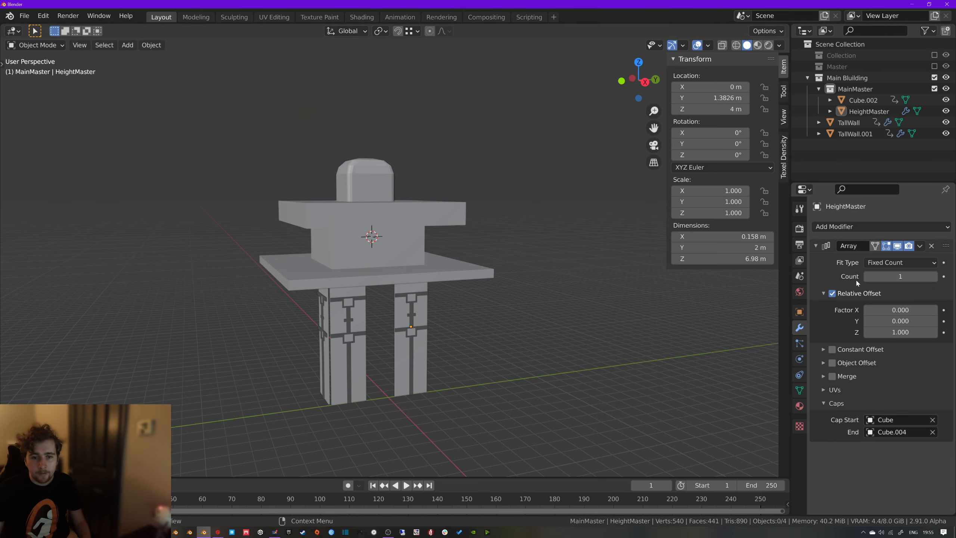
left_click(934, 277)
left_click(929, 276)
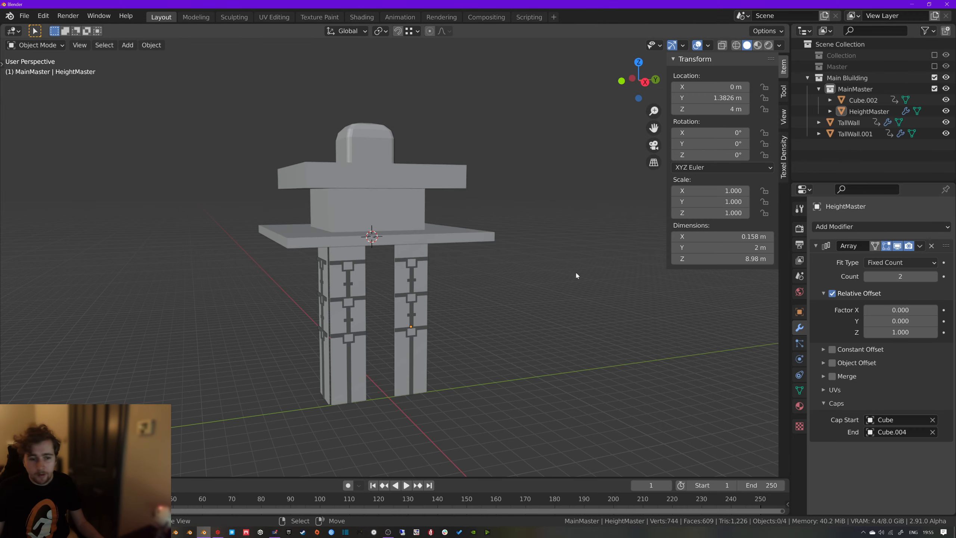
Enlarge the timeline, lower HeightMaster's array count to 1 and keyframe it near the start of the animation
left_click_drag(323, 477, 346, 428)
key("space")
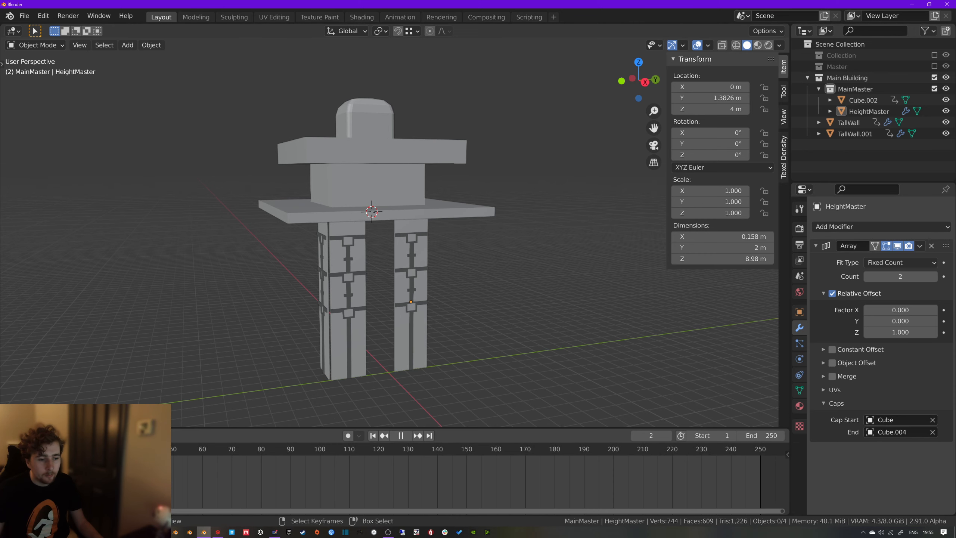
key("space")
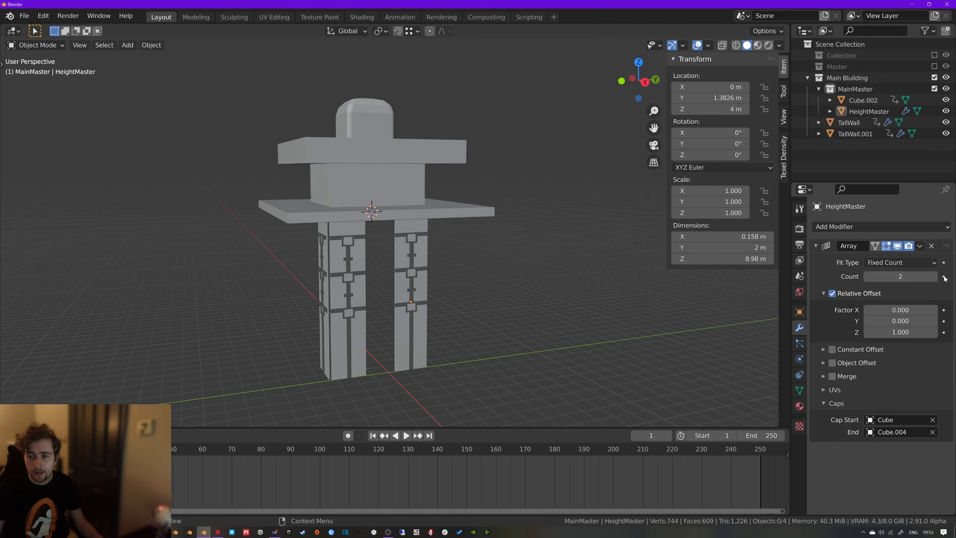
left_click(868, 278)
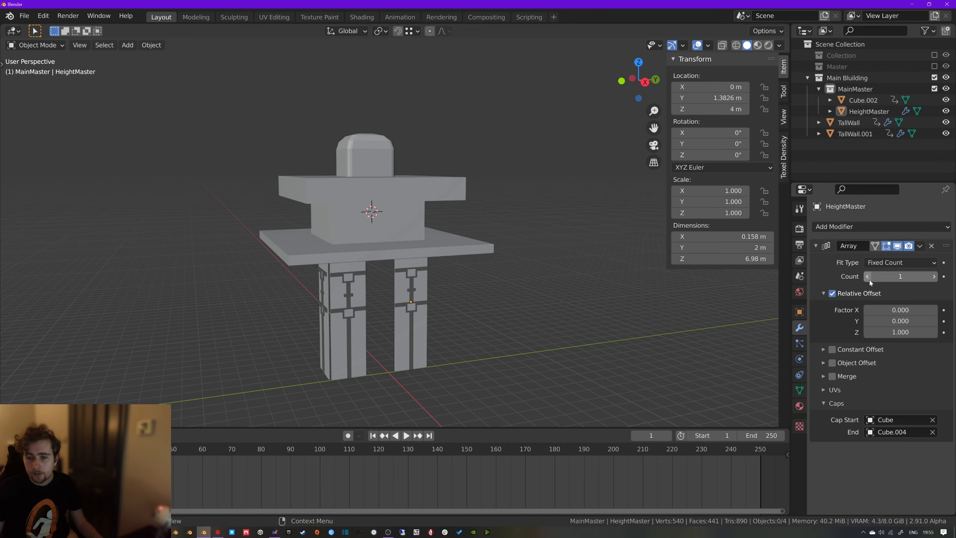
left_click(944, 276)
Go to frame 60, raise HeightMaster's array count to 5 and keyframe it
left_click_drag(164, 474, 223, 474)
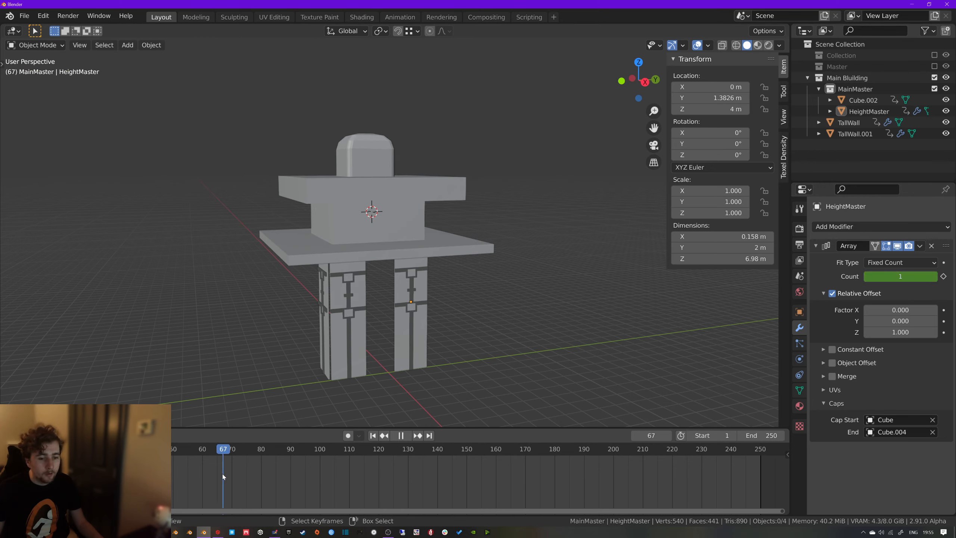
left_click(935, 277)
left_click(934, 276)
left_click(934, 276)
left_click(934, 277)
left_click(944, 276)
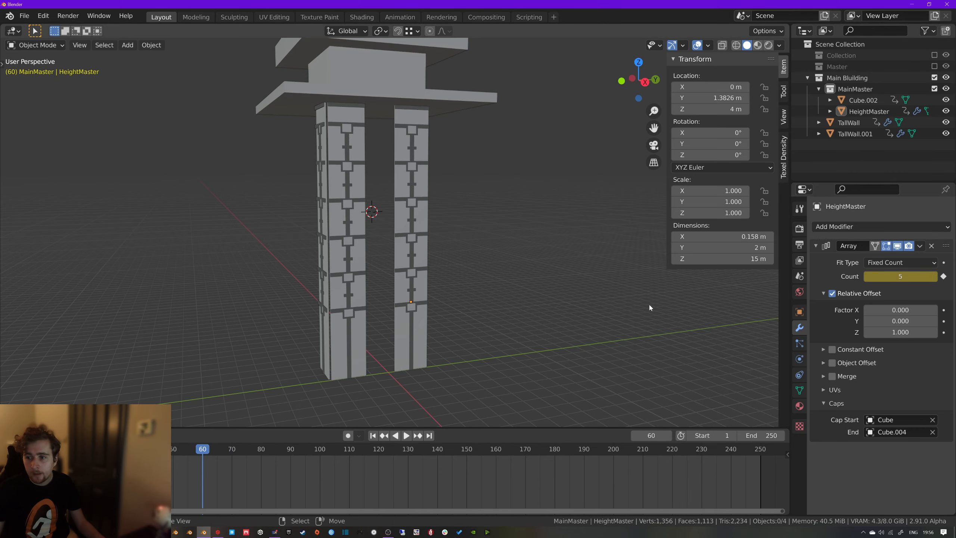
Scrub the timeline back and forth below frame 60 to preview the tower's animated height and roof
scroll(382, 270, "down", 1)
scroll(382, 270, "down", 2)
left_click_drag(203, 469, 35, 469)
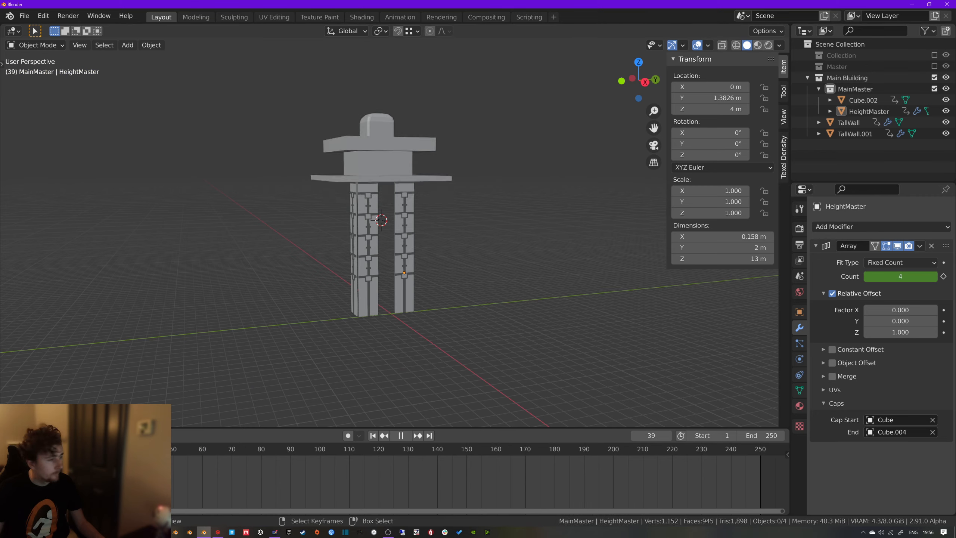
left_click_drag(103, 469, 29, 469)
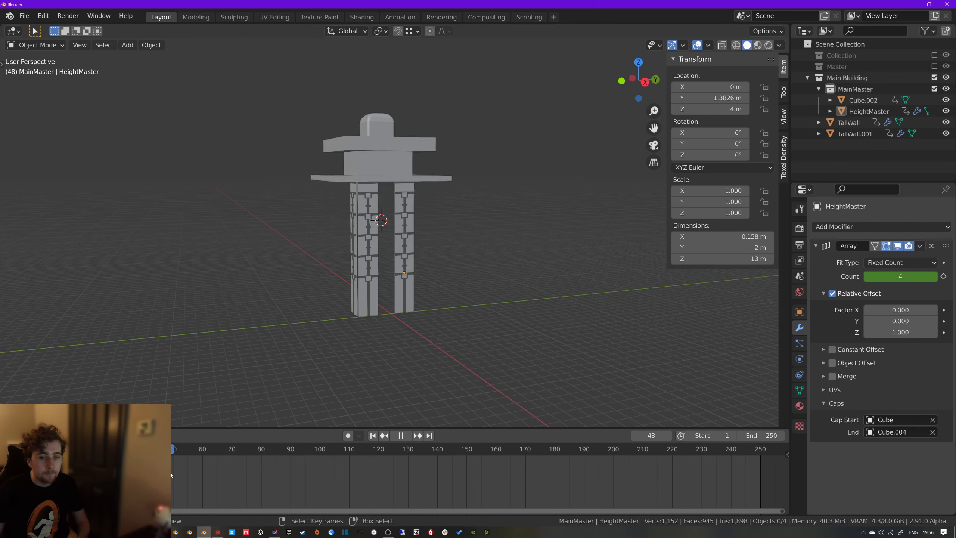
left_click_drag(171, 473, 108, 474)
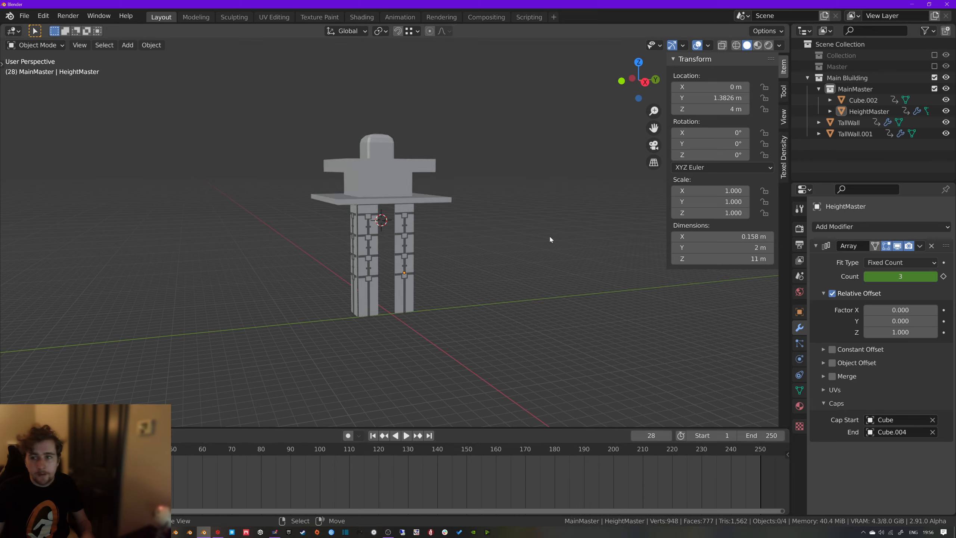
Enable the Master collection in place of the main building and move its three wall pieces along Y, bringing Cube.004 to about 5.22 m
left_click(935, 78)
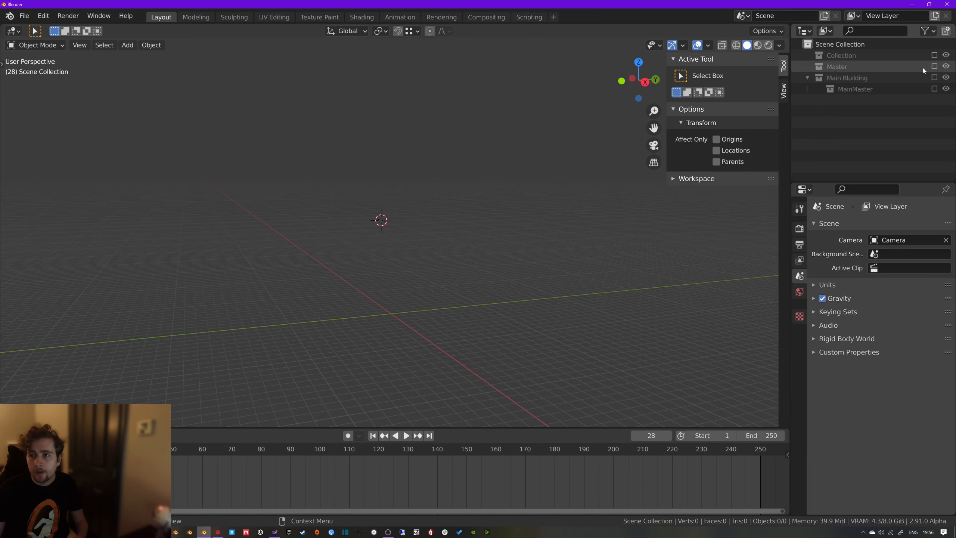
left_click(935, 66)
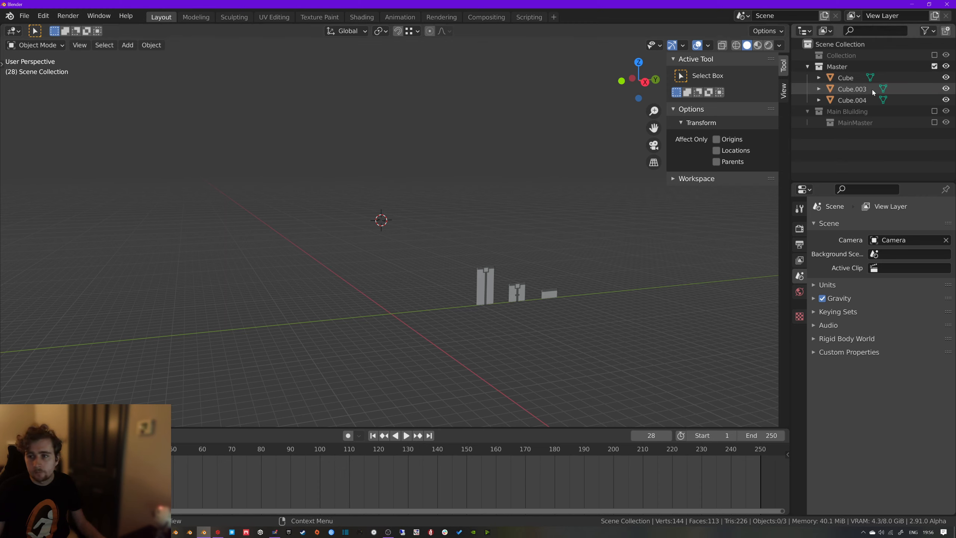
left_click(490, 291)
left_click(520, 293, "shift")
left_click(557, 295, "shift")
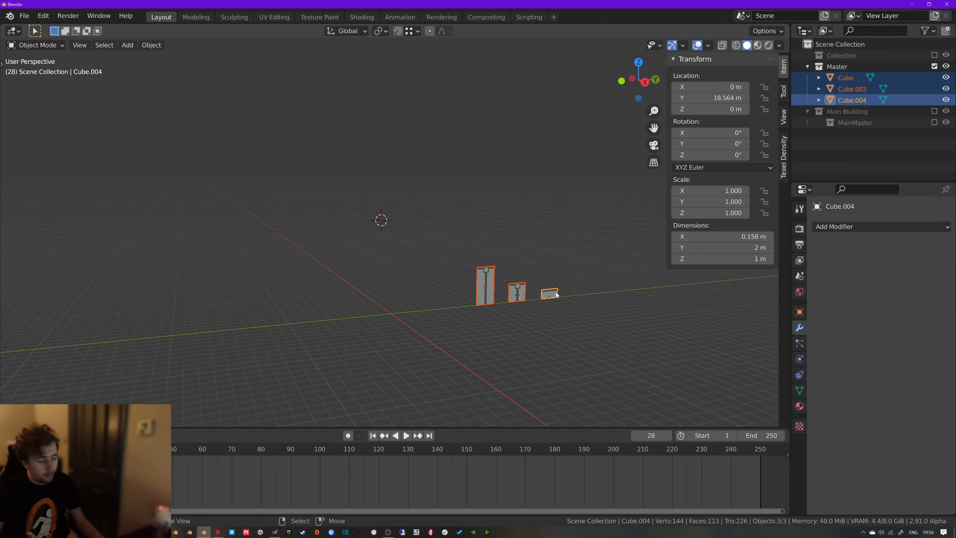
key("g")
key("y")
left_click(441, 315)
middle_click_drag(441, 327, 439, 315)
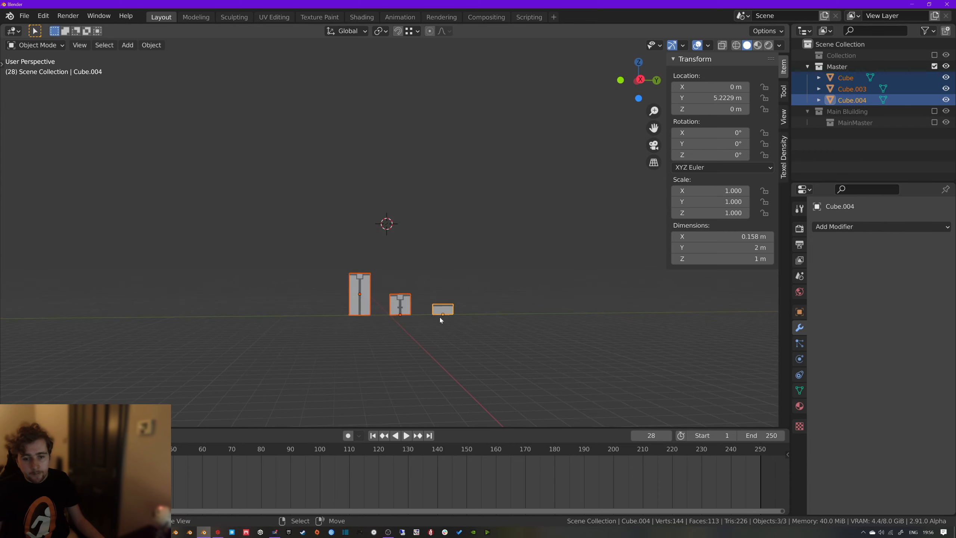
Edit the middle wall piece, Cube.003, duplicate its narrow end face in place and extrude the copy outward into a thin strip
scroll(439, 313, "up", 6)
middle_click_drag(322, 327, 391, 226, "shift")
scroll(365, 321, "up", 3)
right_click(335, 218)
scroll(335, 216, "down", 4)
key("Tab")
key("alt+a")
left_click(391, 226)
key("shift+d")
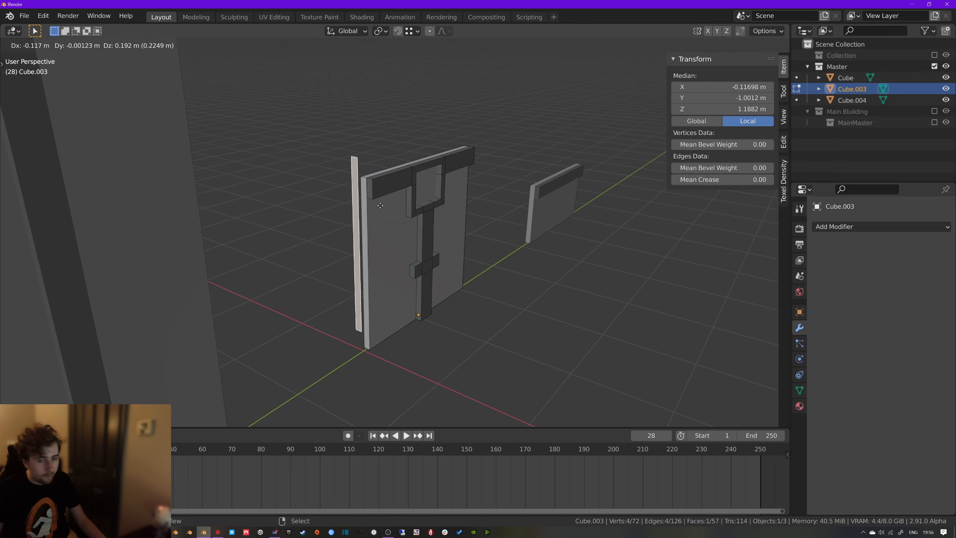
right_click(398, 214)
key("e")
left_click(383, 213)
right_click(366, 214)
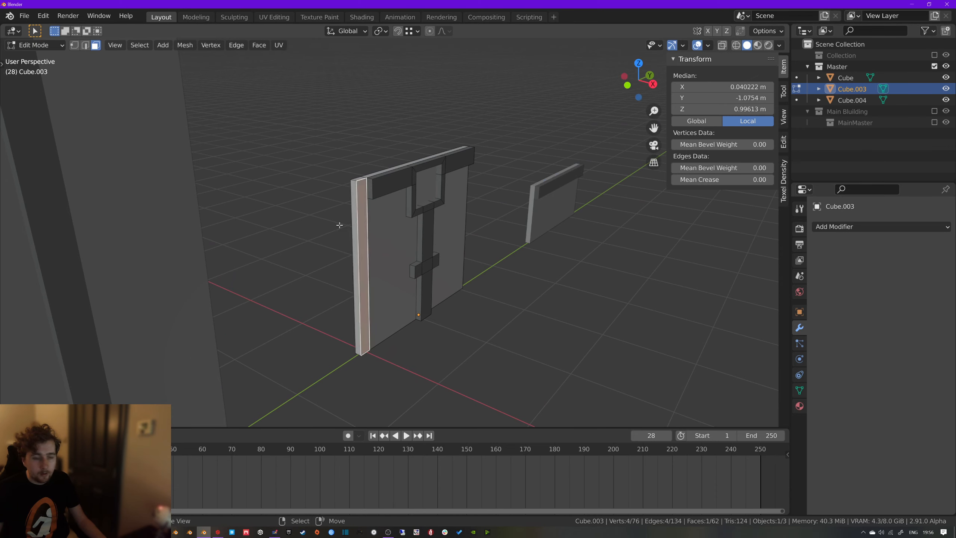
key("g")
key("y")
key("x")
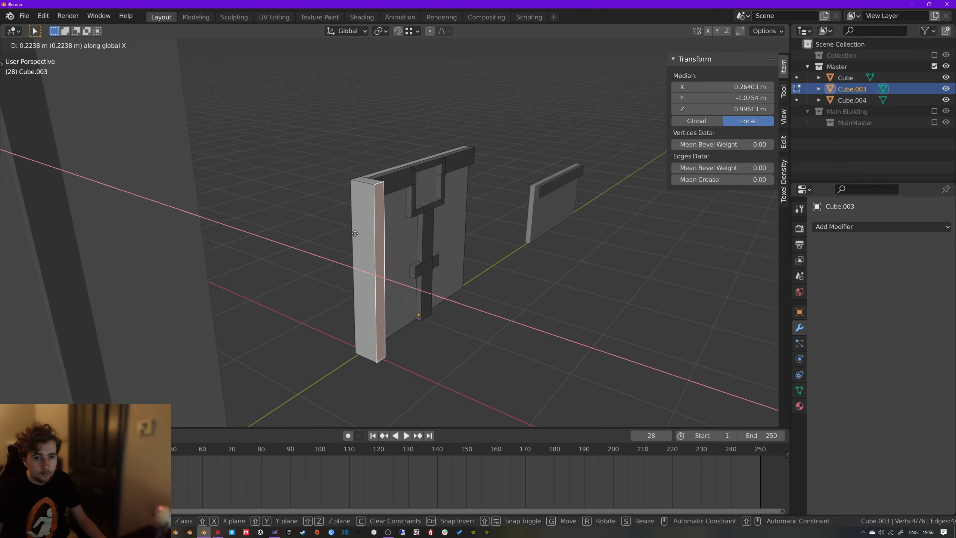
left_click(351, 231)
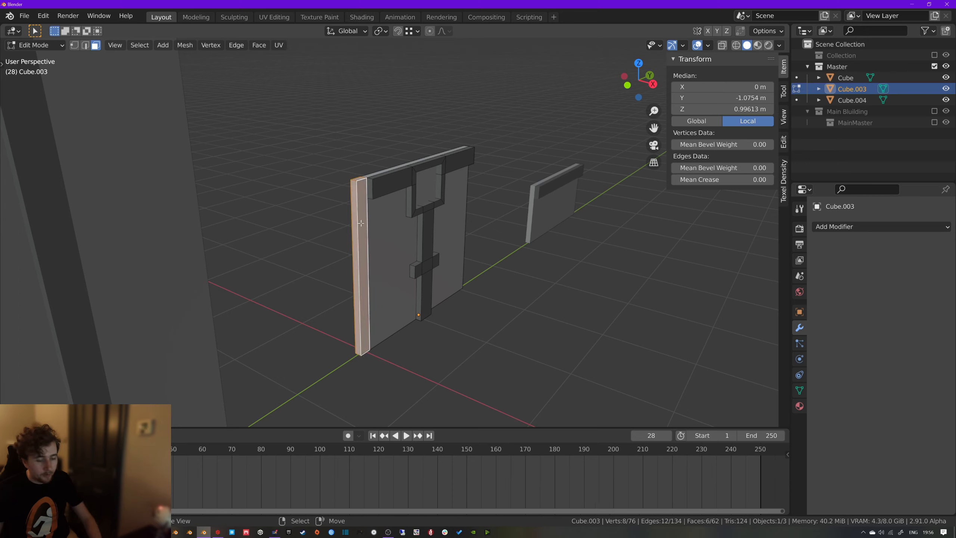
Select the whole linked strip and scale it in X and Y only into a pillar about 0.32 m deep in X
key("ctrl+l")
key("s")
key("shift+z")
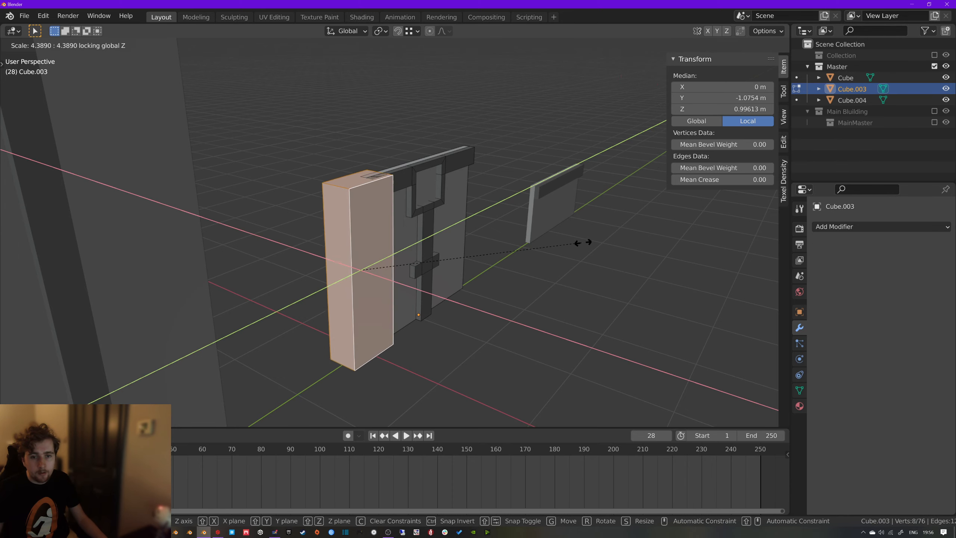
left_click(559, 235)
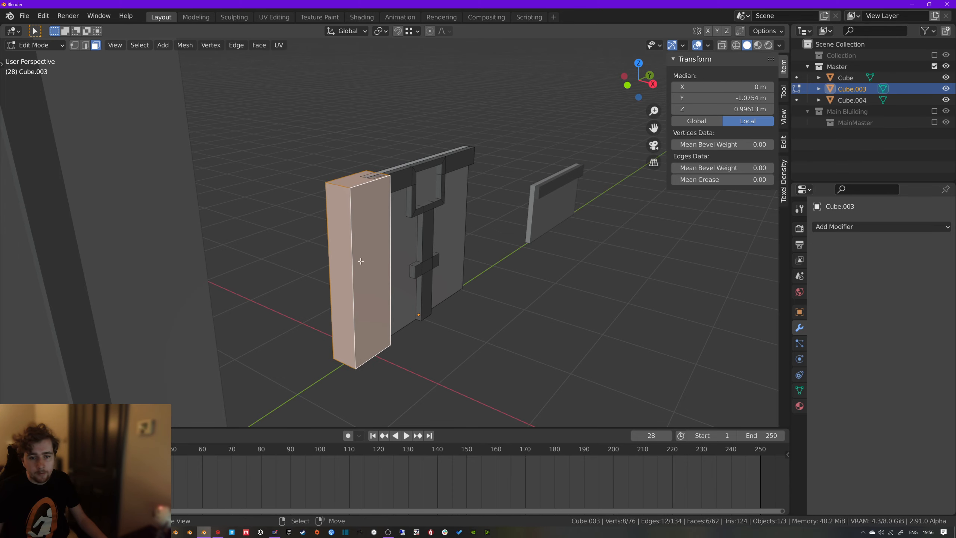
Move the pillar's outer end face about 0.3 m inward along Y and check its shape against the wall panel
left_click(348, 257)
key("g")
key("y")
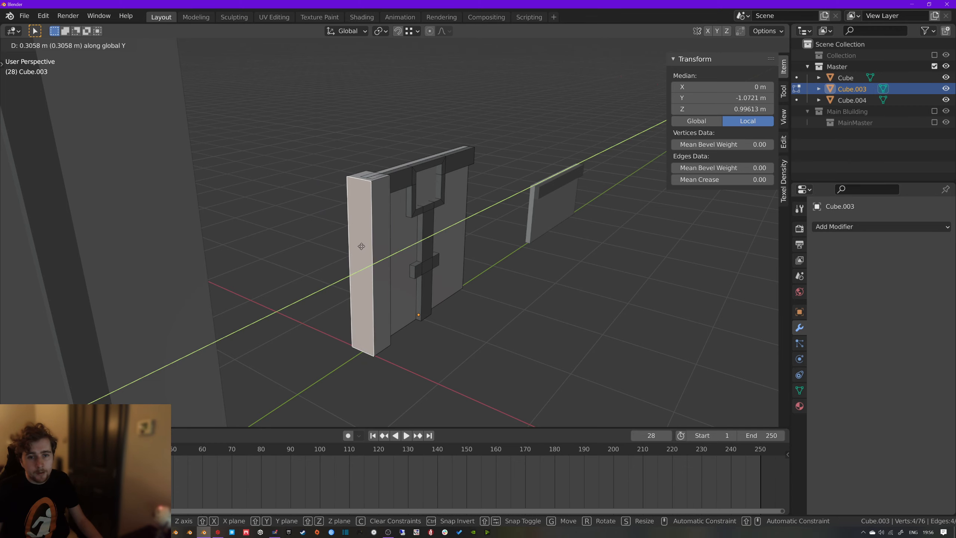
left_click(363, 247)
key("Tab")
middle_click_drag(364, 247, 232, 146)
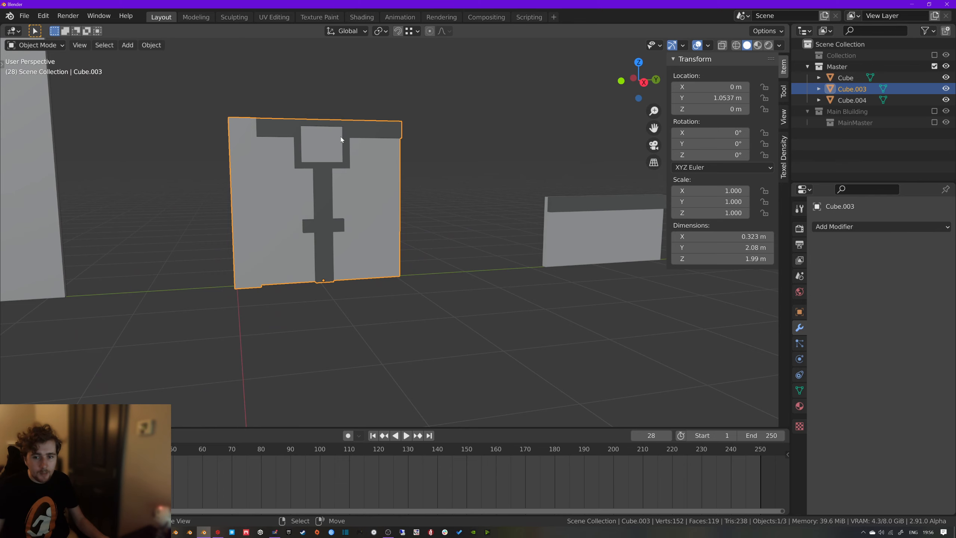
scroll(345, 201, "down", 3)
middle_click_drag(345, 200, 483, 245)
key("Tab")
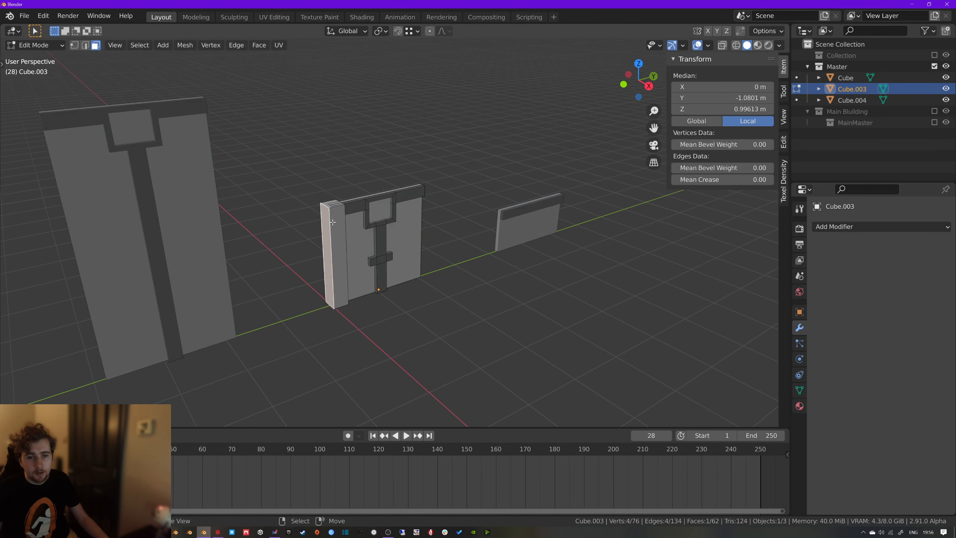
Finish editing Cube.003 and enable the main building collection in place of the Master collection
left_click(334, 220)
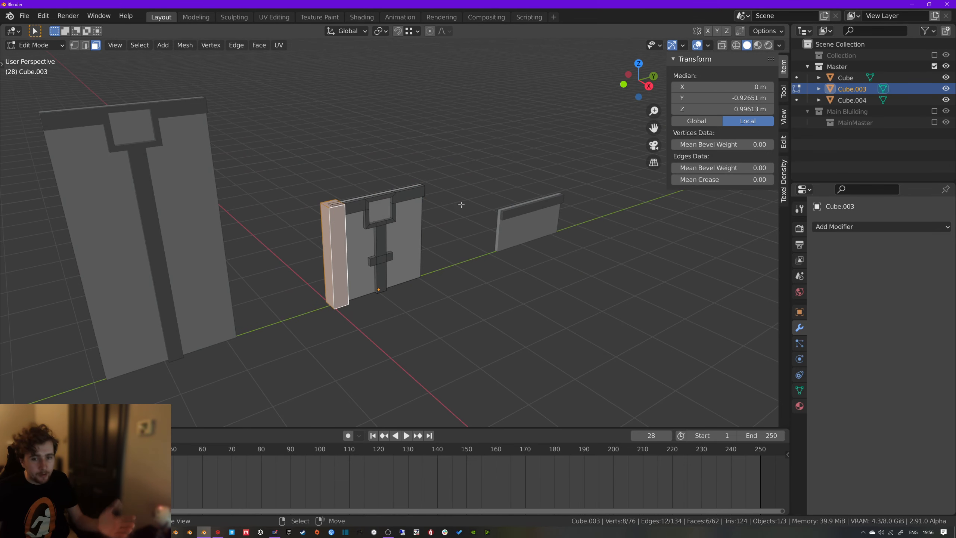
key("Tab")
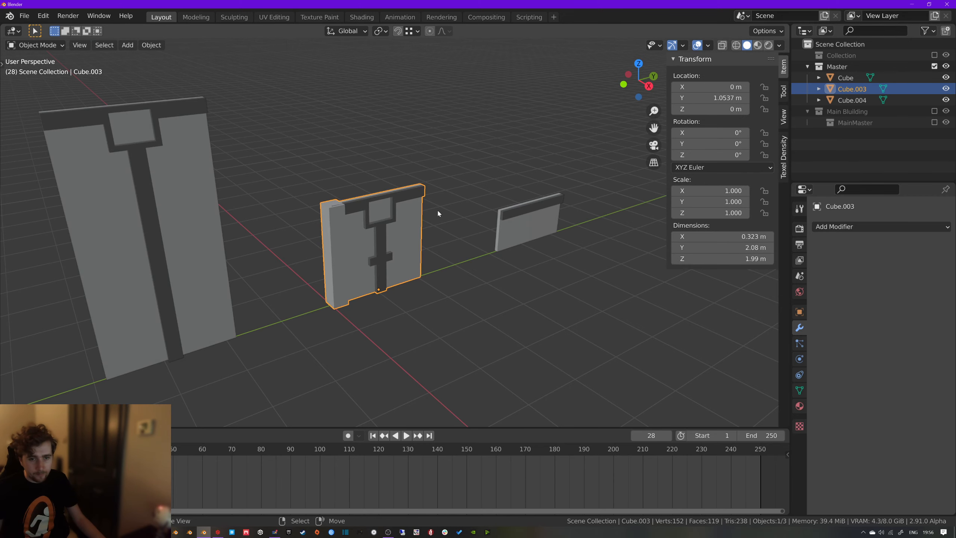
scroll(420, 211, "down", 3)
key("KP_Divide")
key("KP_Divide")
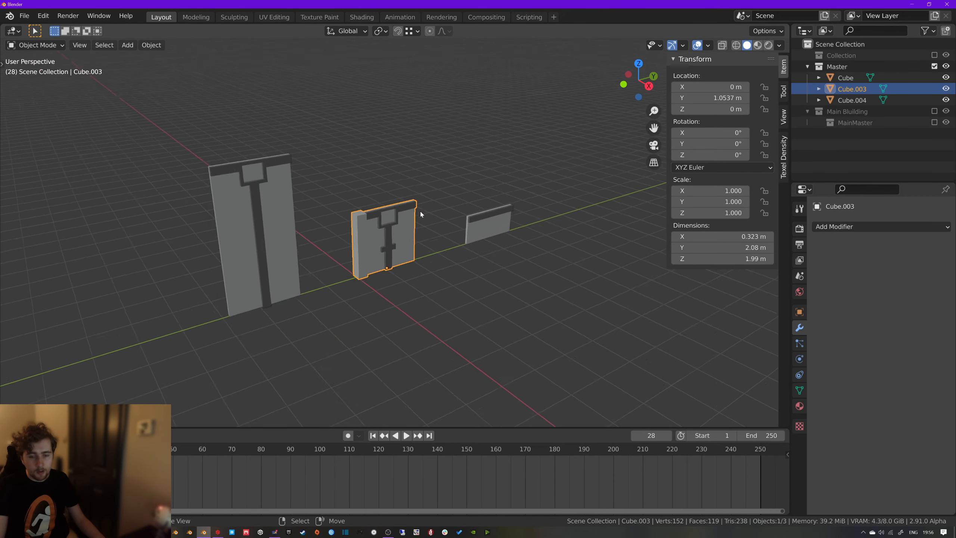
left_click(936, 67)
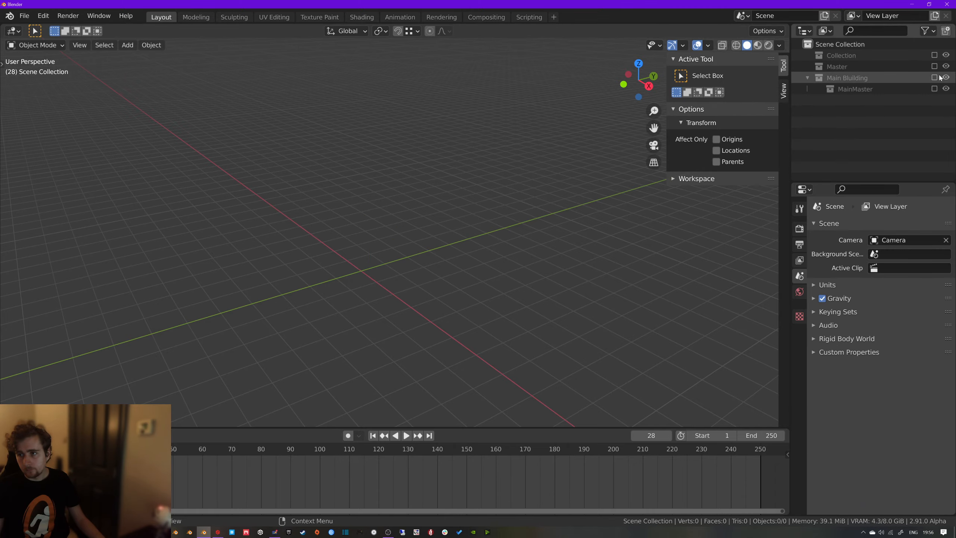
left_click(936, 78)
Examine the tower's wall columns up close and compare HeightMaster's pillar edge with the neighbouring walls
scroll(463, 156, "down", 3)
middle_click_drag(463, 155, 496, 156)
middle_click_drag(496, 156, 417, 177, "shift")
scroll(511, 207, "up", 1)
scroll(451, 183, "up", 1)
scroll(415, 177, "up", 2)
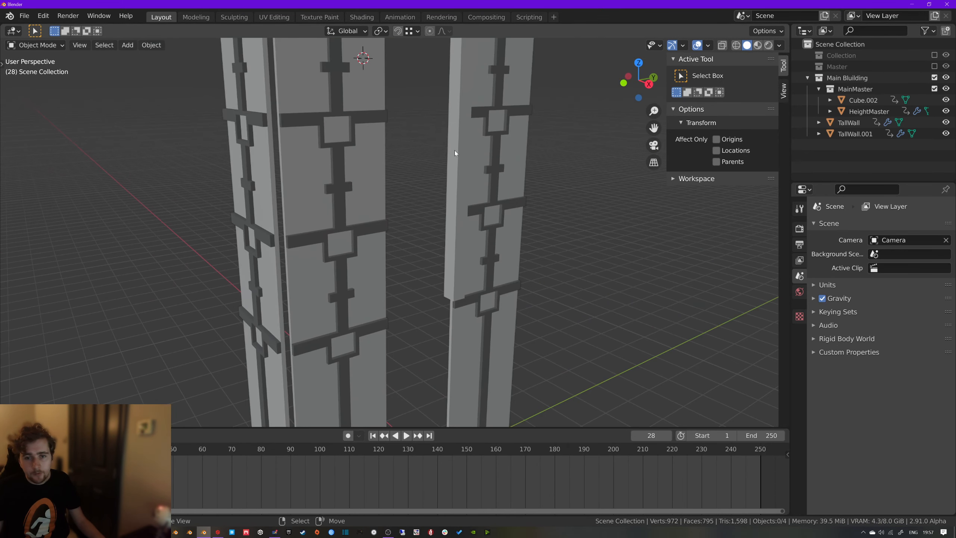
left_click(454, 150)
left_click(372, 190)
left_click(449, 196)
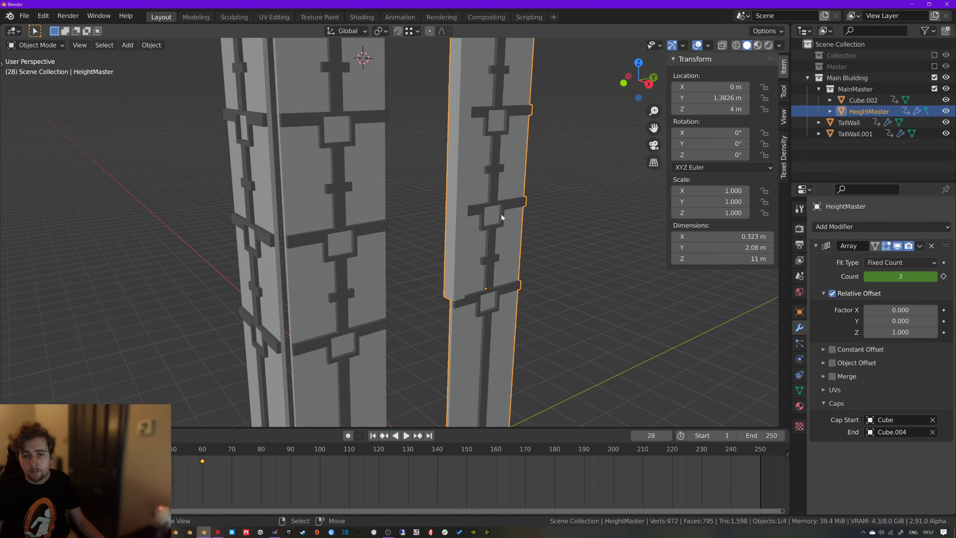
Link HeightMaster's object data to TallWall so the wall uses the same pillar mesh
scroll(405, 216, "down", 4)
middle_click_drag(405, 216, 428, 204)
left_click(356, 202)
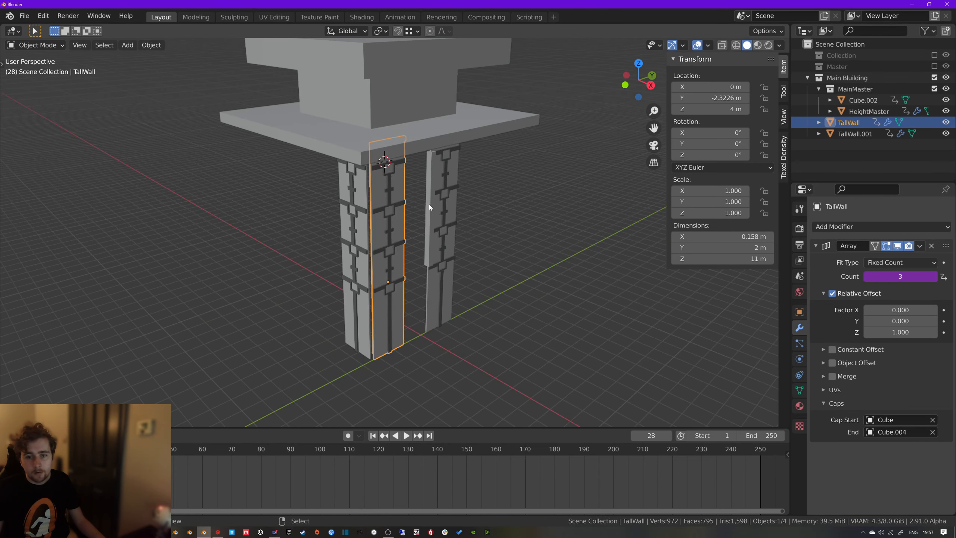
left_click(429, 205, "shift")
key("ctrl+l")
left_click(433, 205)
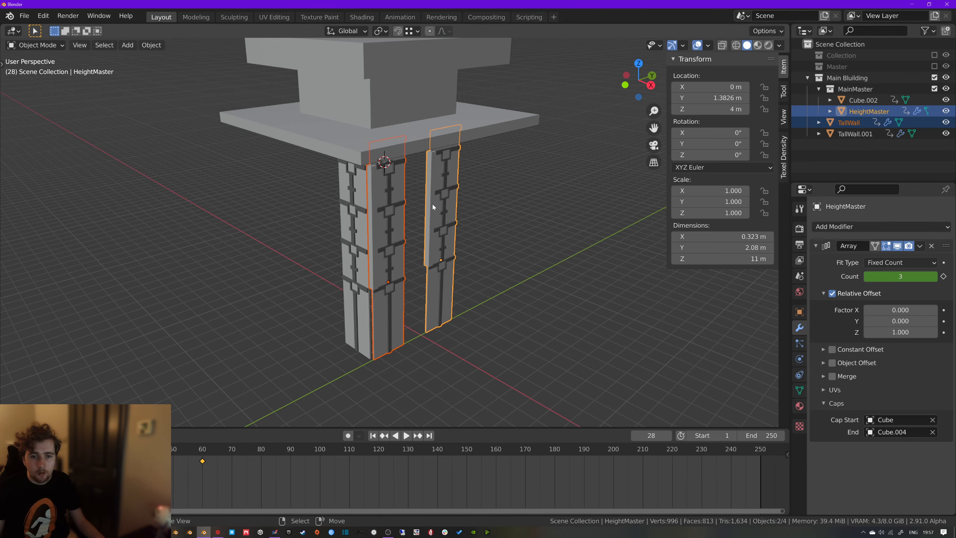
Link TallWall's object data to TallWall.001 and clear the selection
left_click(356, 231)
left_click(387, 226, "shift")
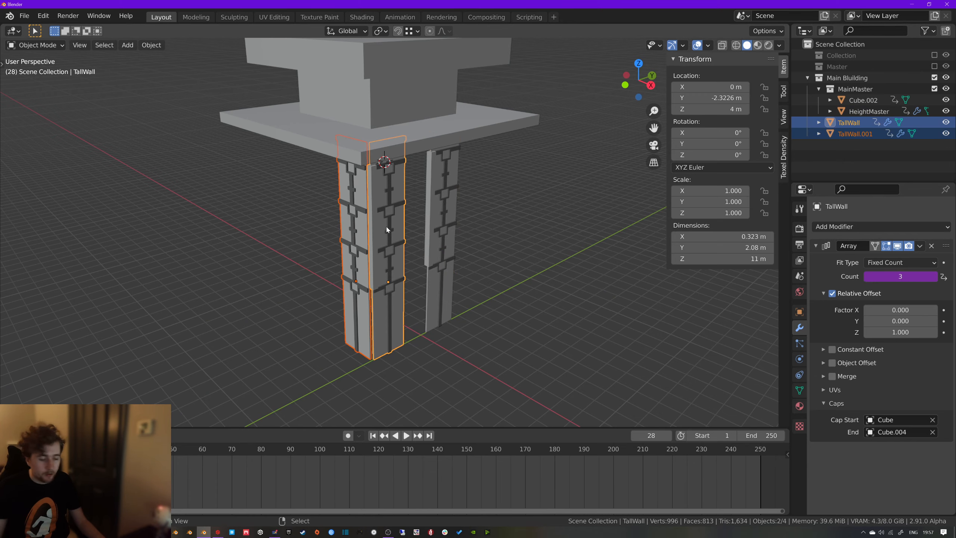
key("ctrl+l")
left_click(386, 227)
key("alt+a")
Add a second Array modifier to TallWall.001 and set its relative offset X factor to 0
middle_click_drag(386, 227, 436, 222)
left_click(368, 237)
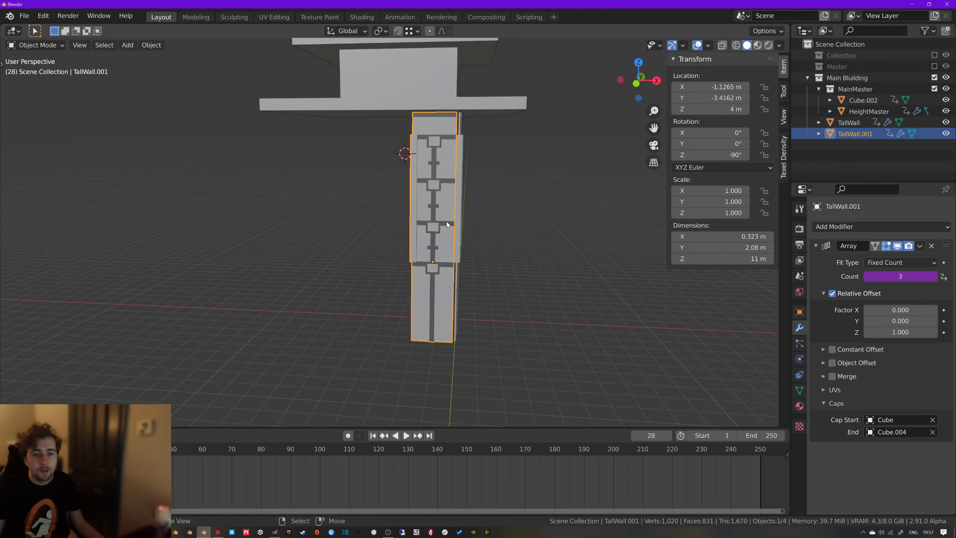
left_click(848, 227)
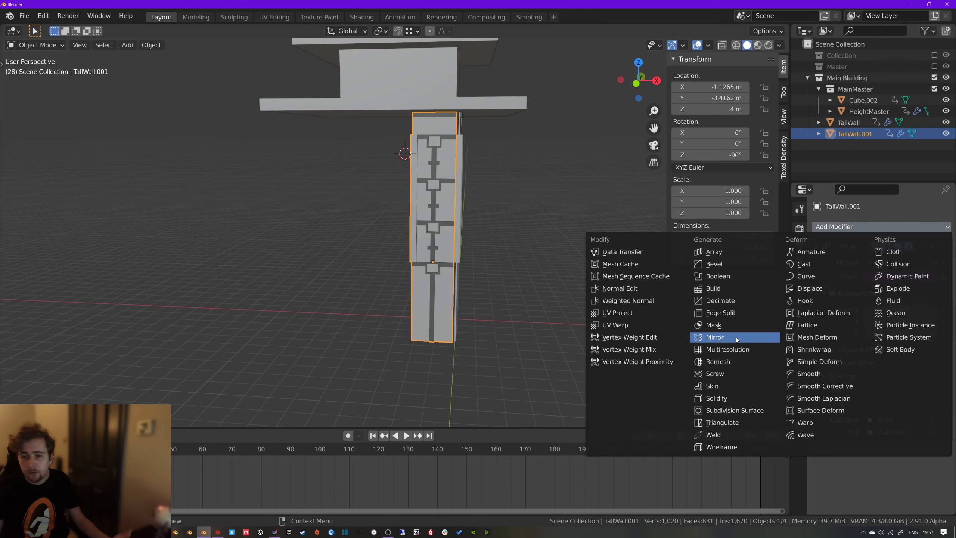
left_click(724, 252)
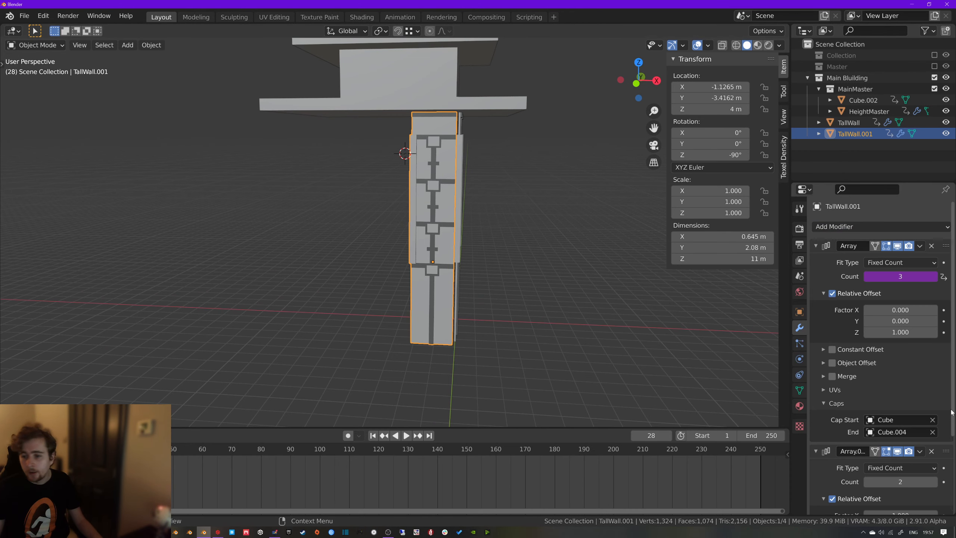
scroll(894, 446, "down", 4)
scroll(882, 423, "down", 3)
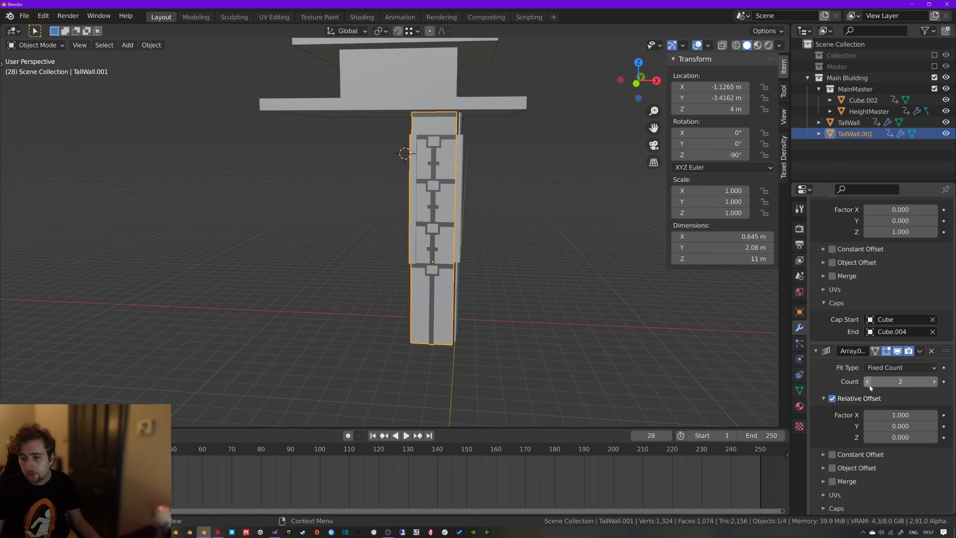
left_click(900, 415)
type("0")
key("Return")
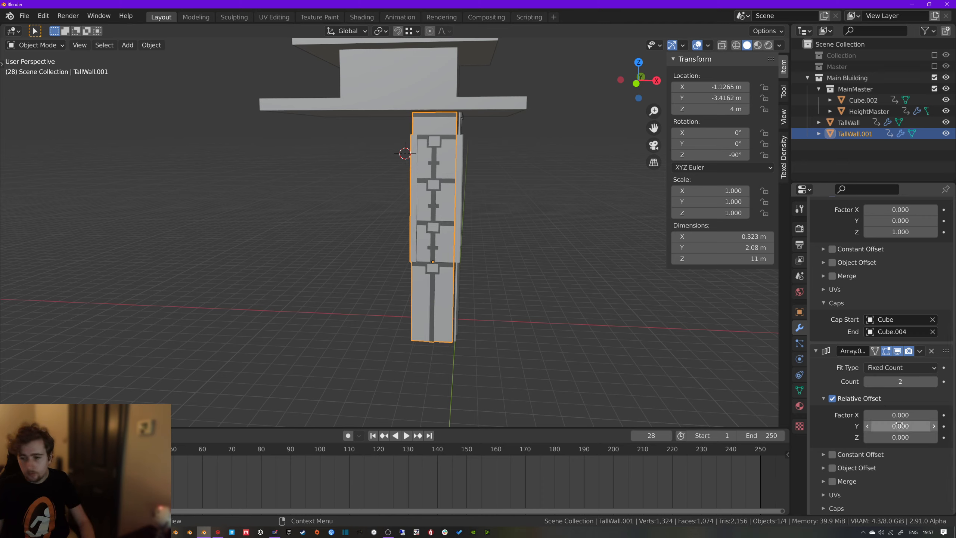
Set the second array's relative offset Y factor to -0.9 so the wall copies sit side by side
left_click(869, 427)
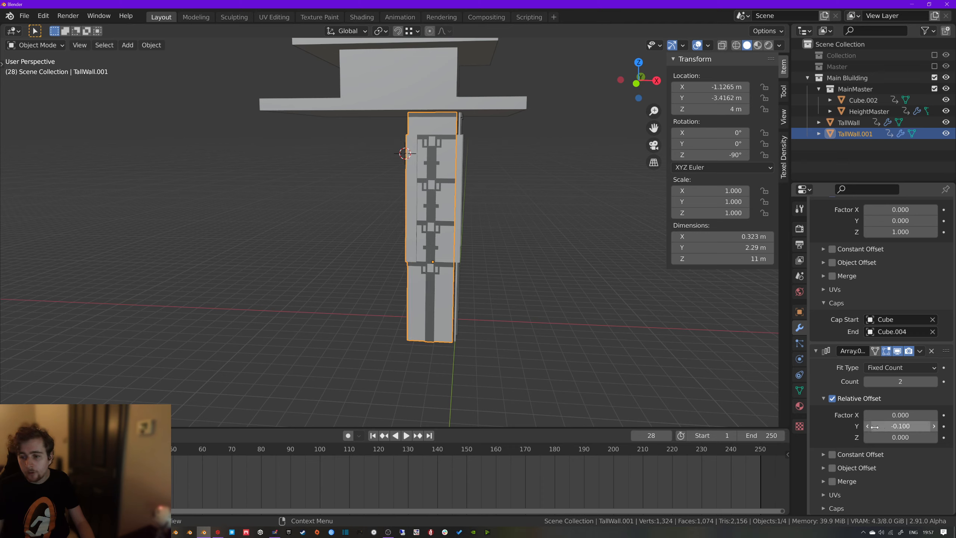
left_click(867, 429)
left_click(867, 429)
left_click(867, 428)
left_click(867, 429)
left_click(867, 429)
left_click(867, 429)
left_click(867, 429)
left_click(867, 429)
left_click(867, 430)
left_click(936, 430)
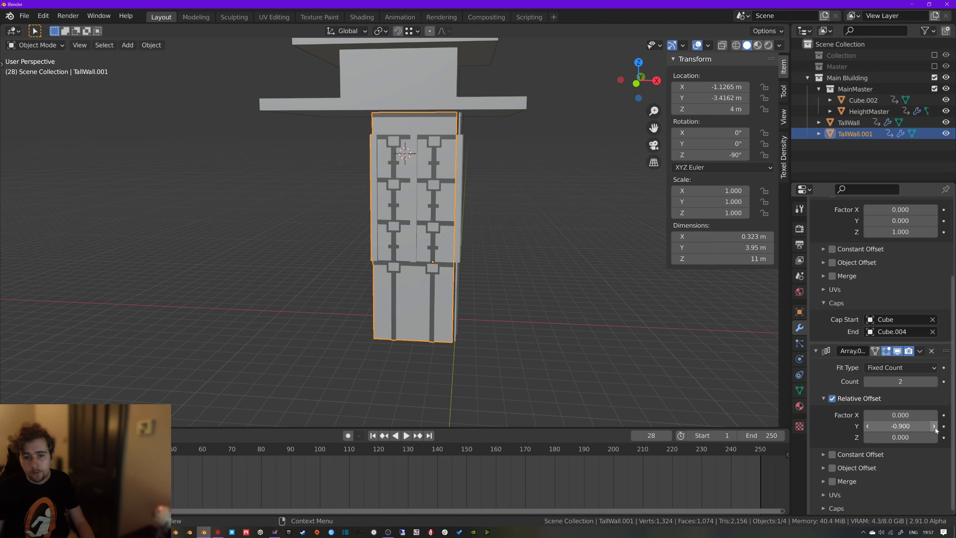
left_click(556, 318)
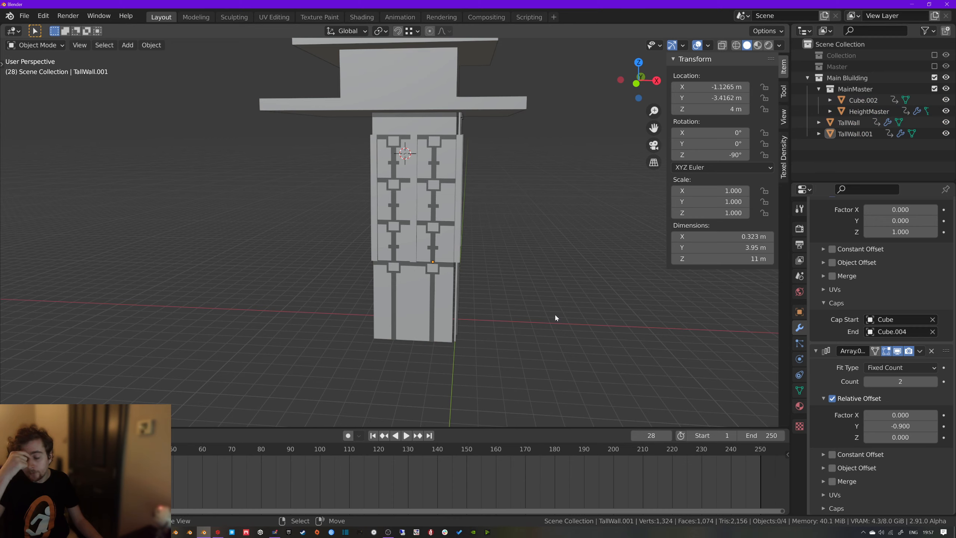
Raise the second array's count to 4 and check the widened wall and its corner from several angles
middle_click_drag(559, 316, 641, 271)
left_click(936, 382)
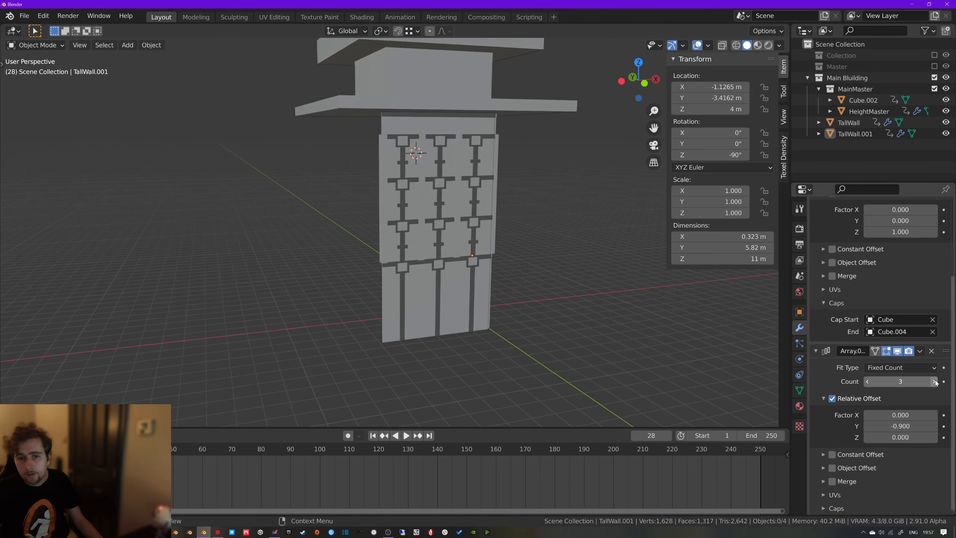
left_click(935, 382)
middle_click_drag(717, 315, 422, 256)
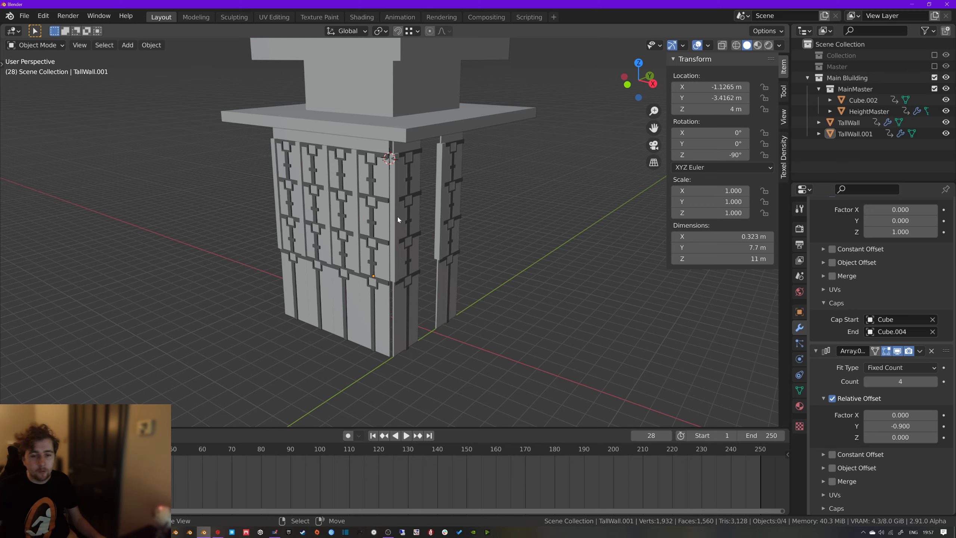
scroll(398, 217, "up", 5)
middle_click_drag(453, 243, 410, 239)
scroll(400, 223, "down", 3)
middle_click_drag(402, 280, 445, 280)
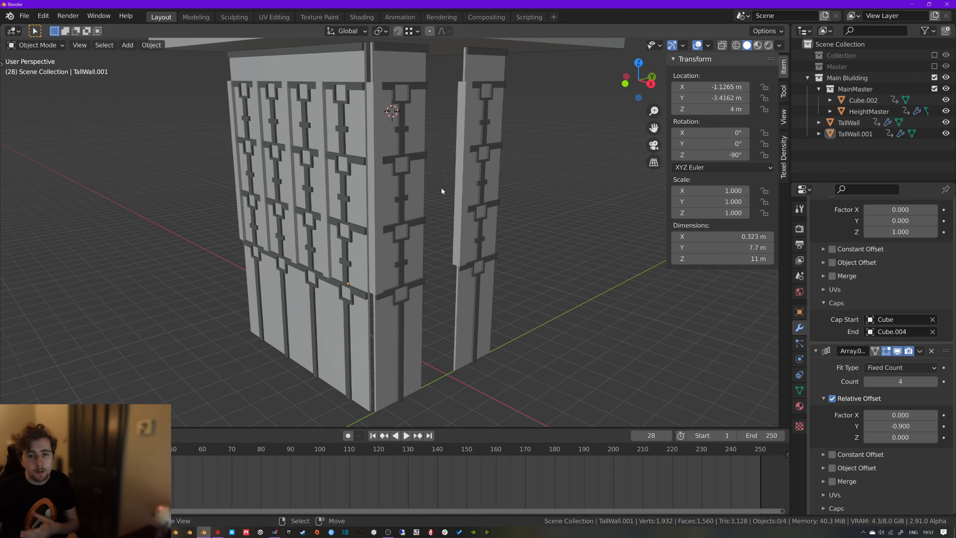
Play the height animation, scrub back near the start, and replay it to check that walls and roof follow HeightMaster
left_click(469, 182)
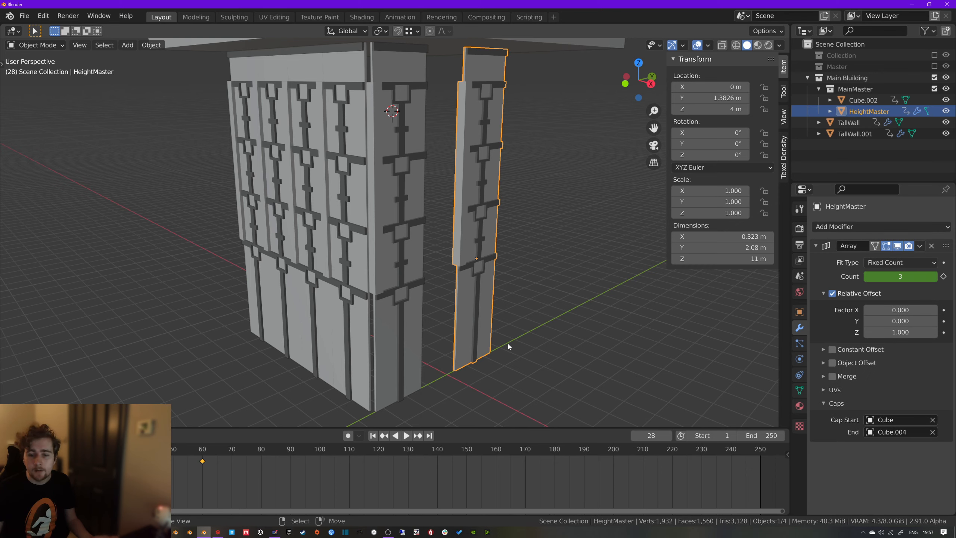
key("space")
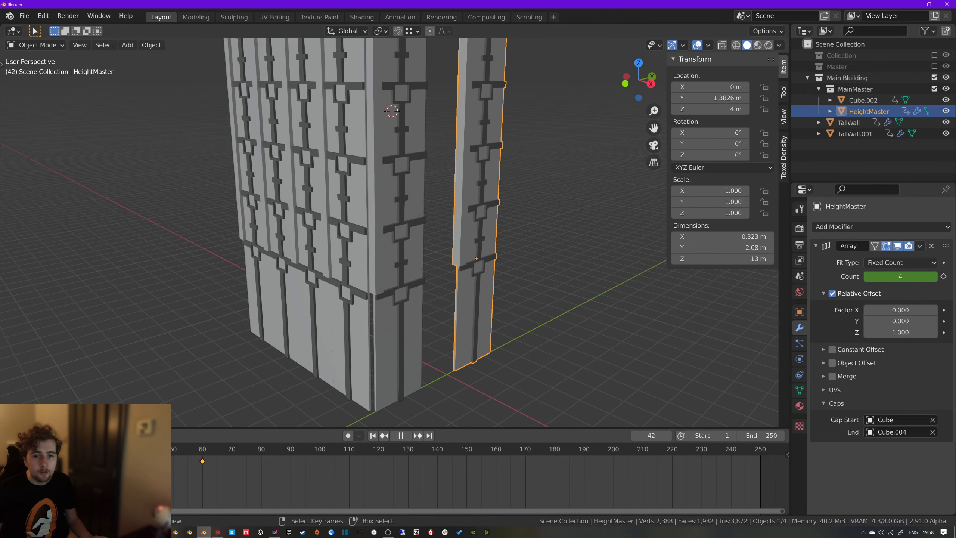
left_click_drag(91, 449, 49, 449)
scroll(339, 351, "down", 5)
middle_click_drag(371, 349, 388, 328)
left_click(389, 328)
middle_click_drag(426, 302, 409, 317)
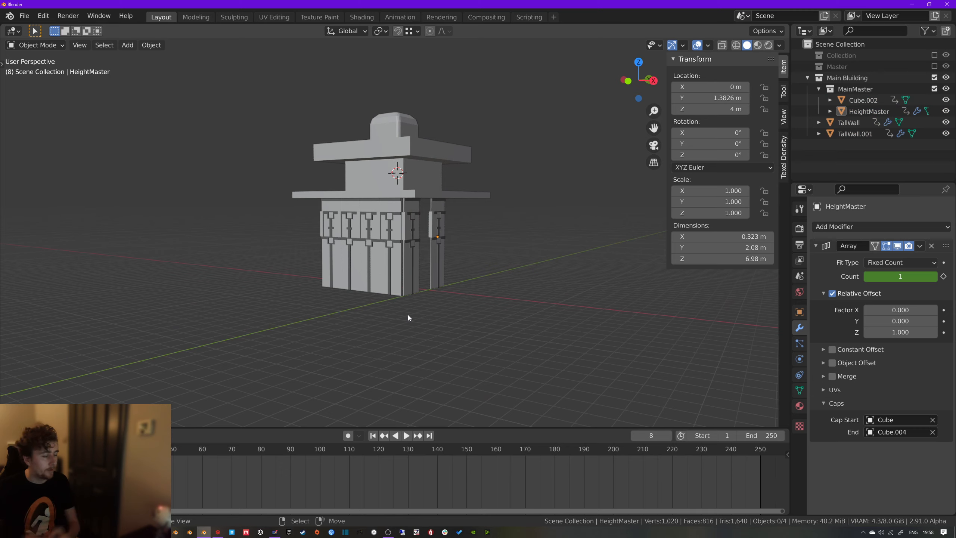
key("space")
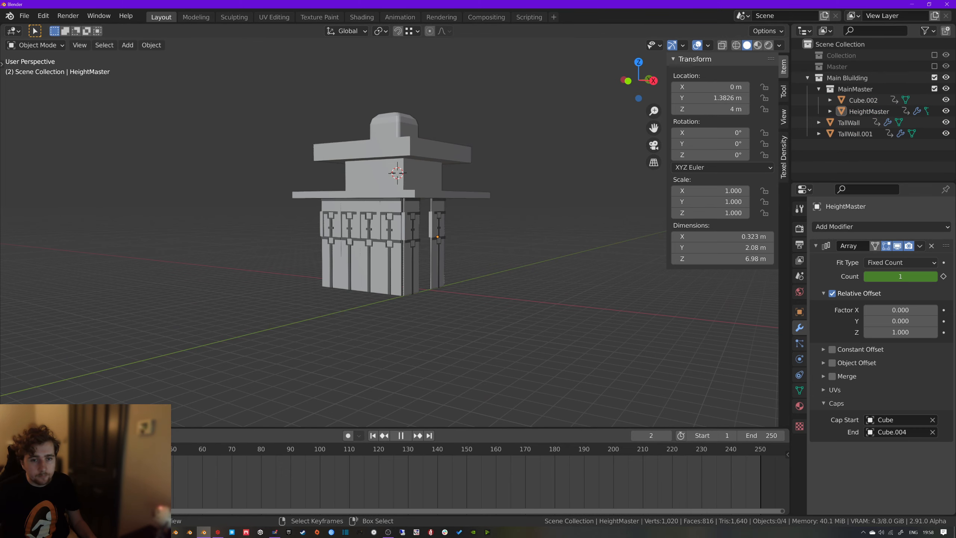
key("space")
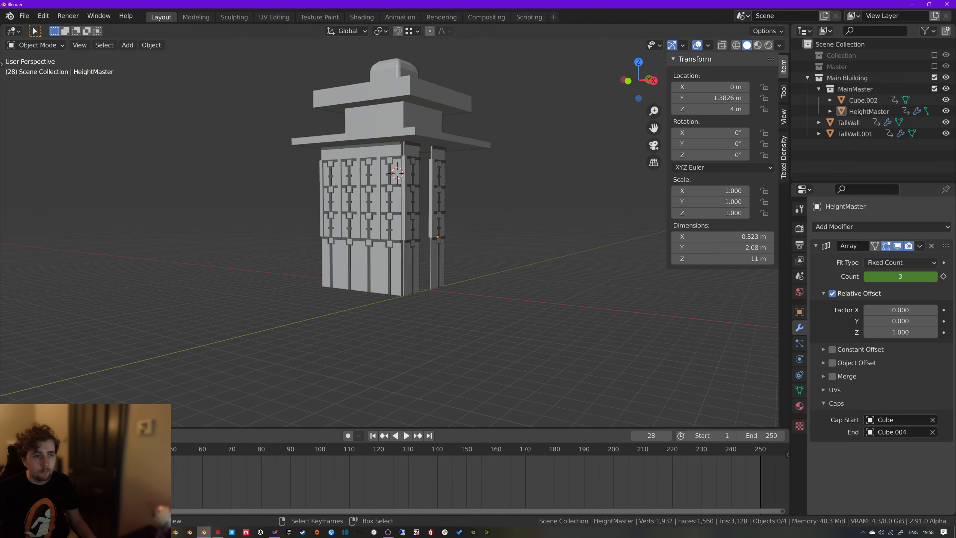